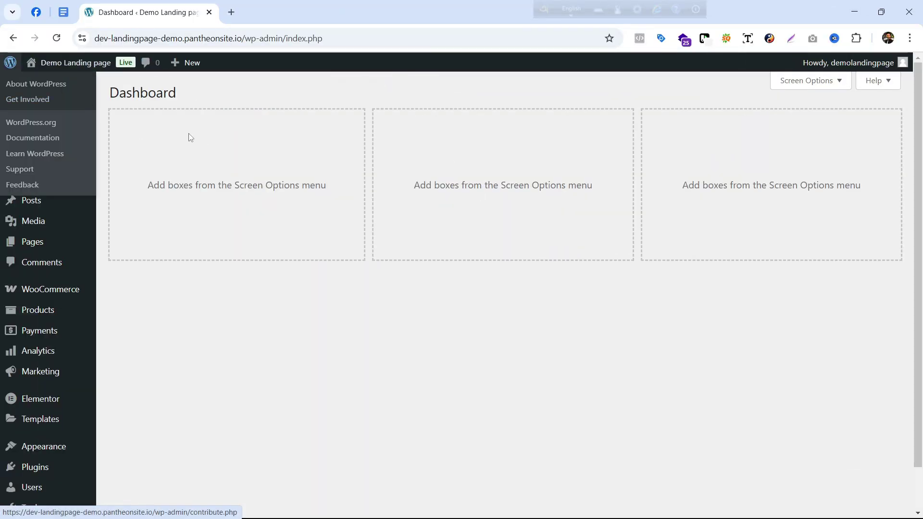
- Open the live site's homepage in a new browser tab from the WordPress dashboard
scroll(308, 192, "down", 2)
scroll(288, 111, "up", 2)
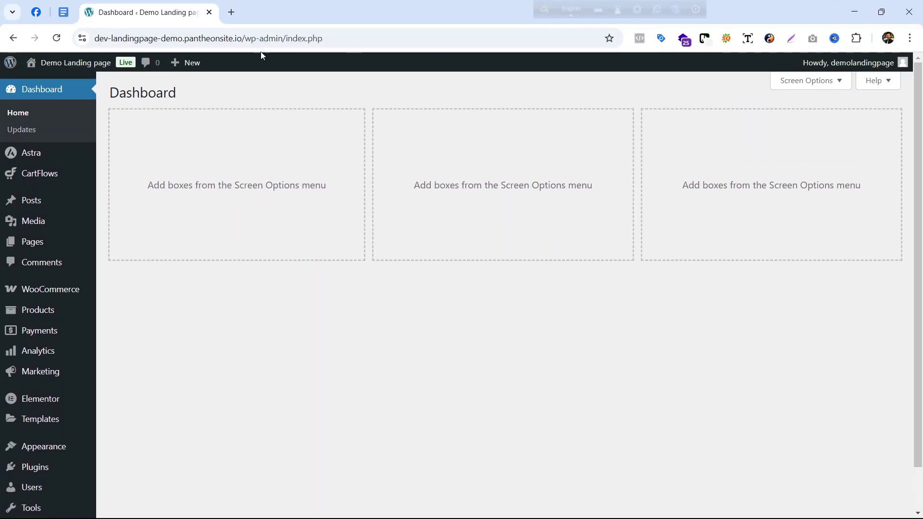
mouse_move(88, 61)
middle_click(80, 86)
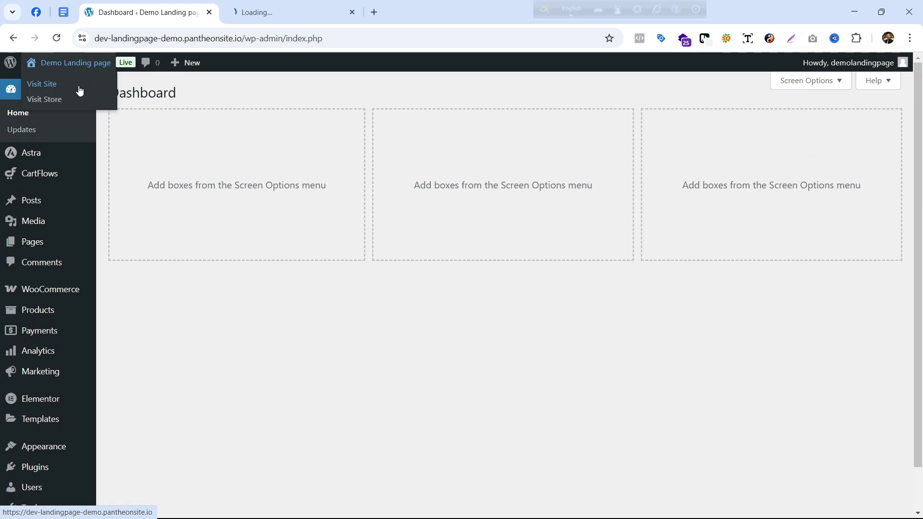
left_click(318, 6)
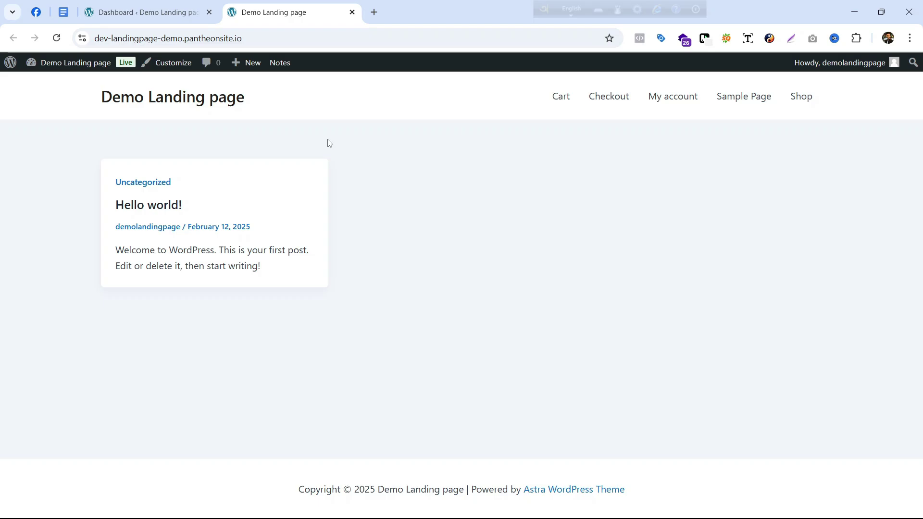
key("ctrl+shift+Tab")
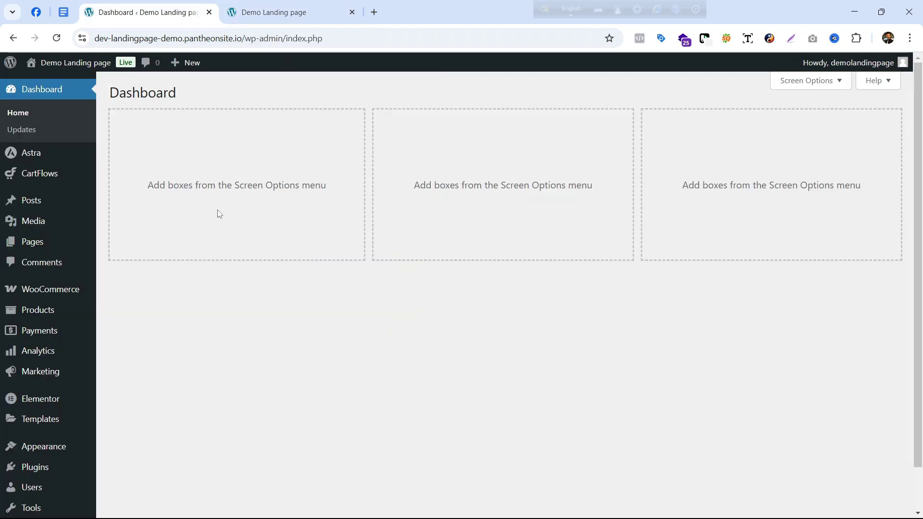
scroll(48, 288, "down", 1)
mouse_move(45, 314)
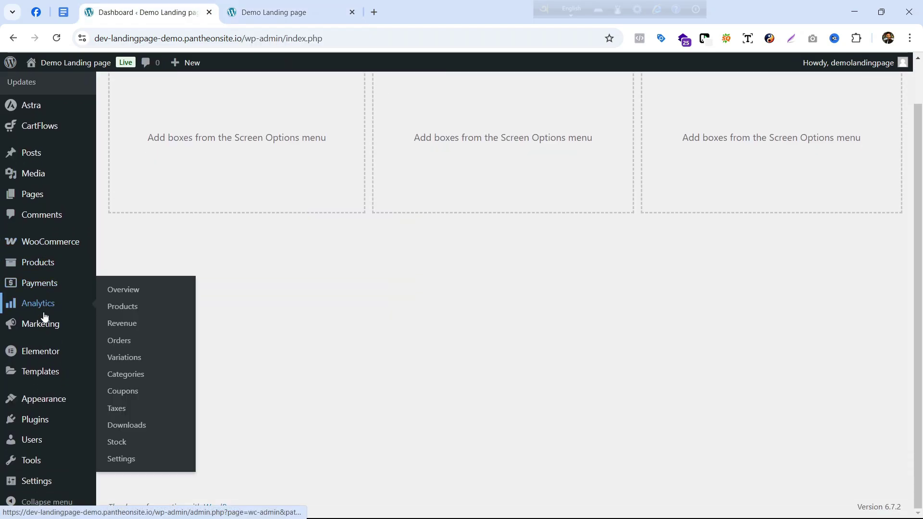
left_click(286, 12)
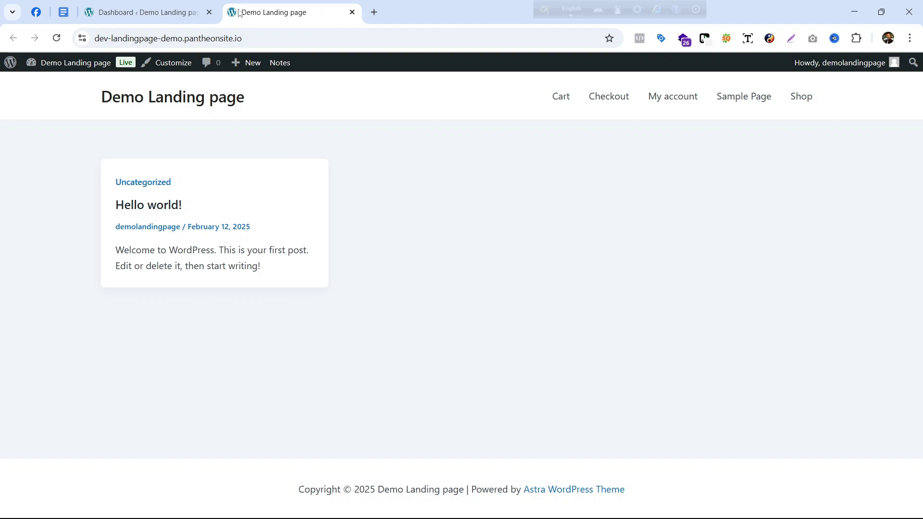
left_click(246, 39)
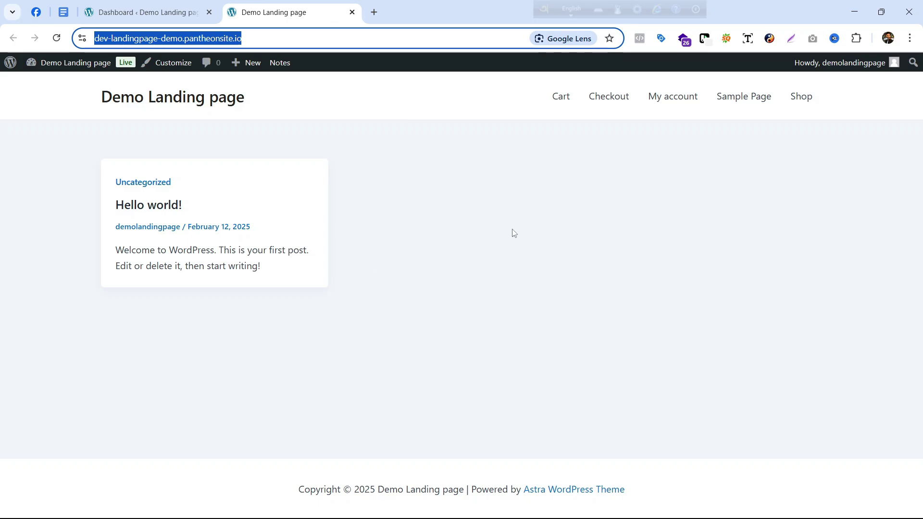
left_click(359, 170)
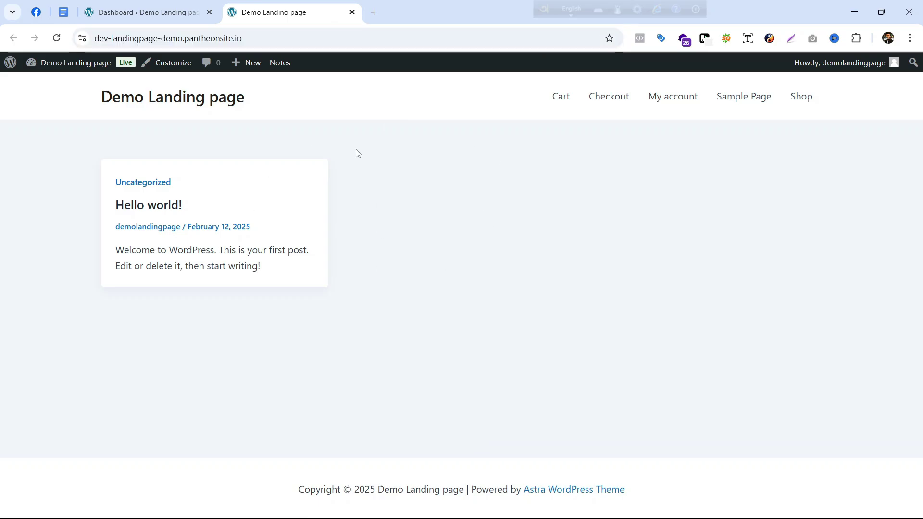
- Return to the WordPress dashboard and open the Reading settings at the homepage display options
left_click(151, 8)
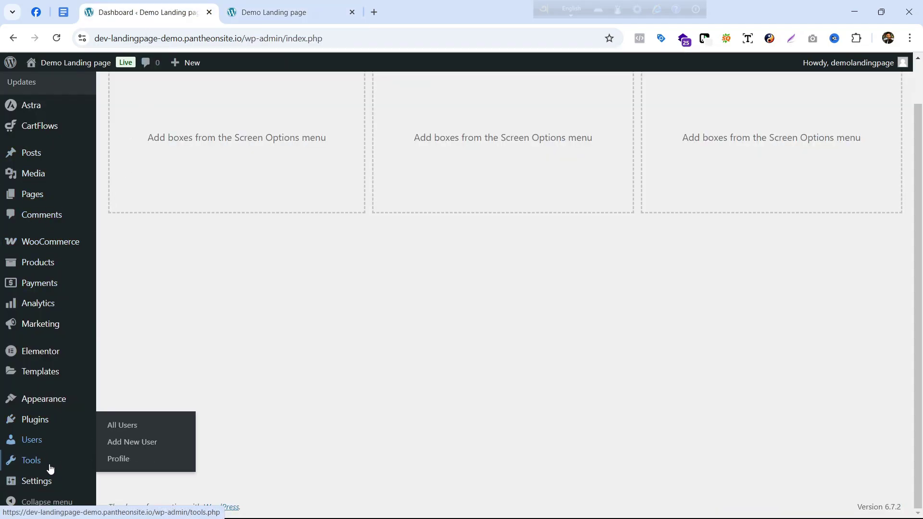
mouse_move(47, 484)
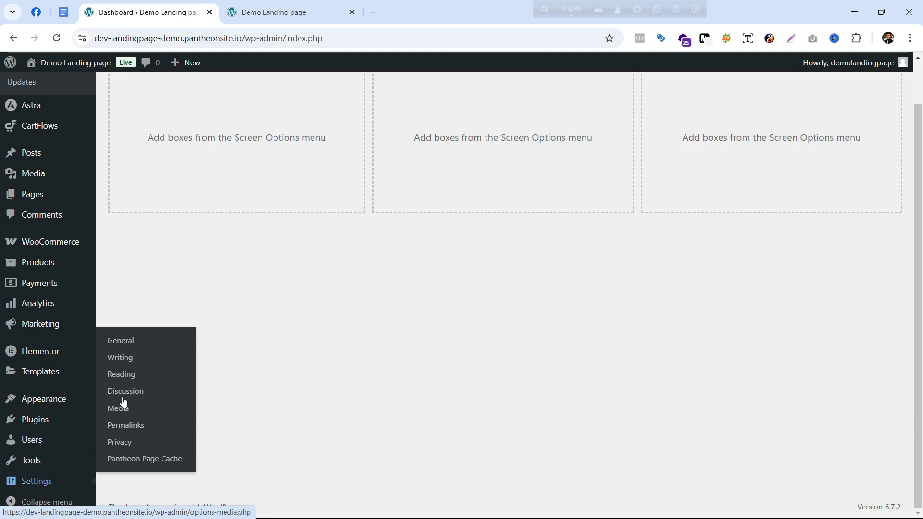
left_click(138, 374)
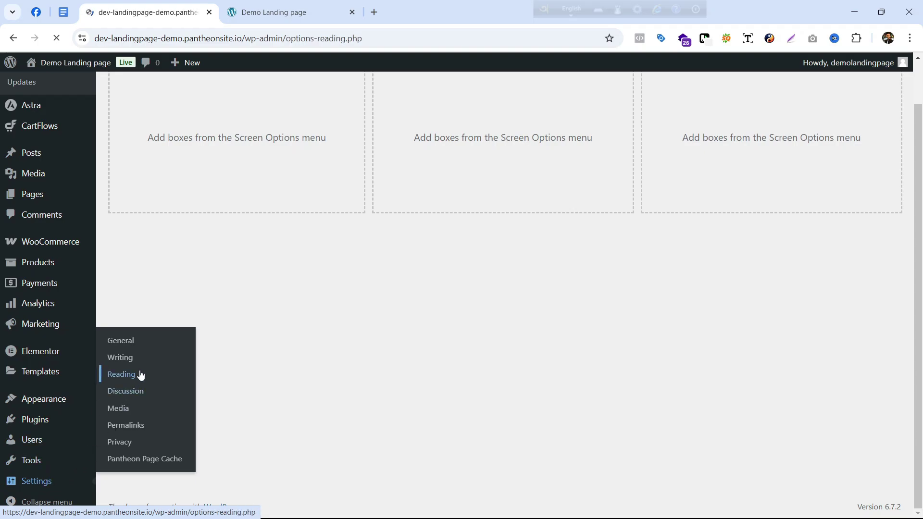
scroll(310, 271, "down", 1)
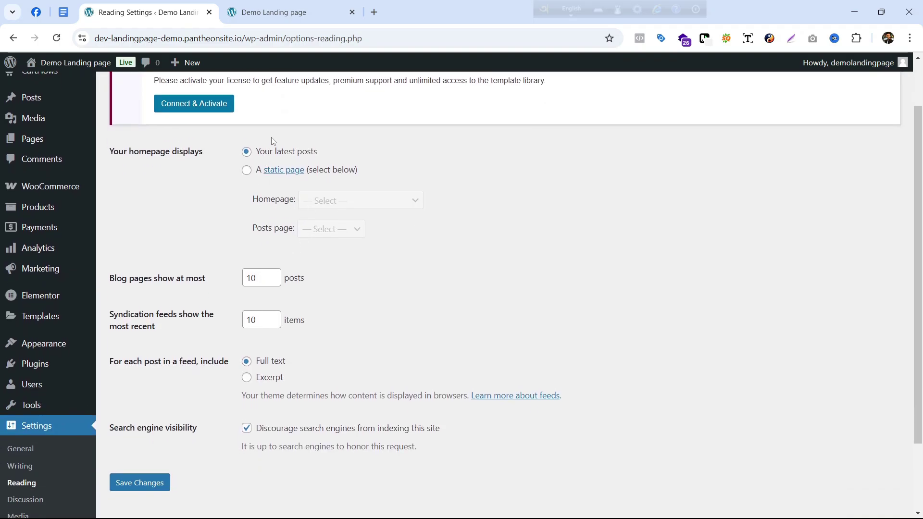
left_click_drag(106, 152, 201, 146)
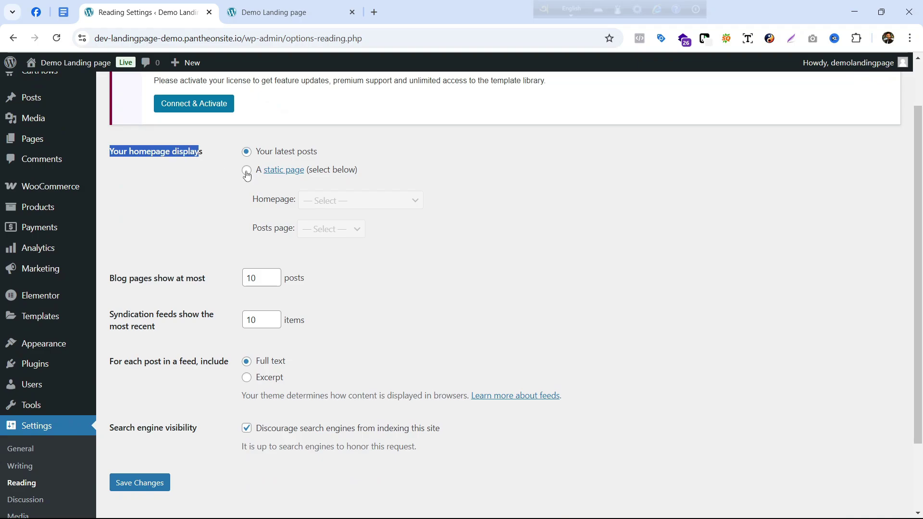
left_click(302, 153)
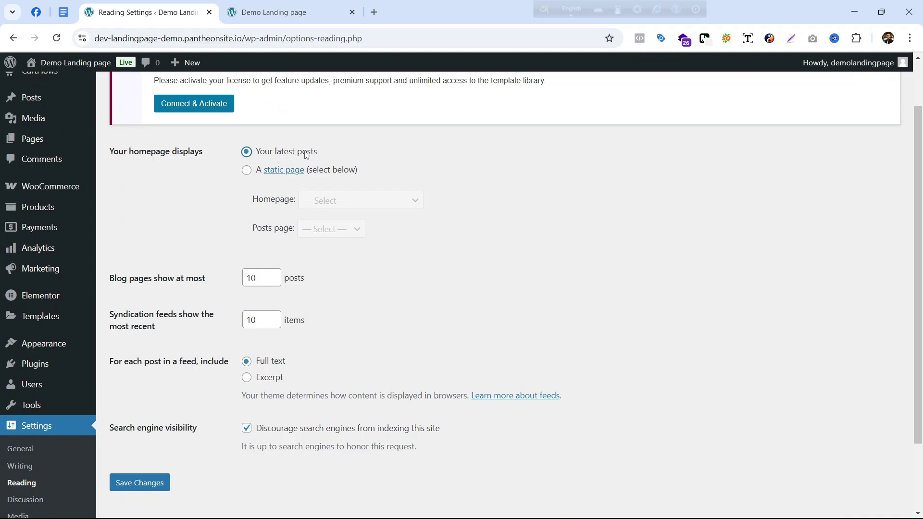
left_click_drag(330, 154, 256, 152)
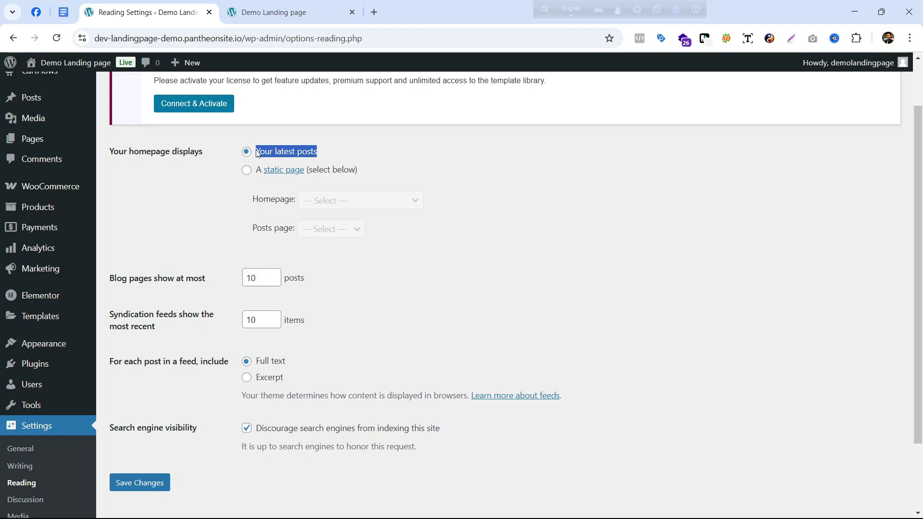
left_click(290, 13)
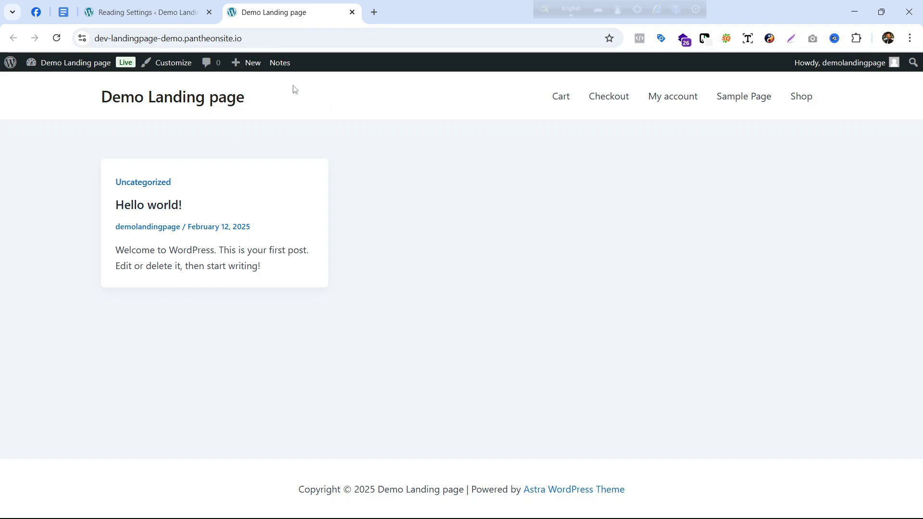
left_click(191, 13)
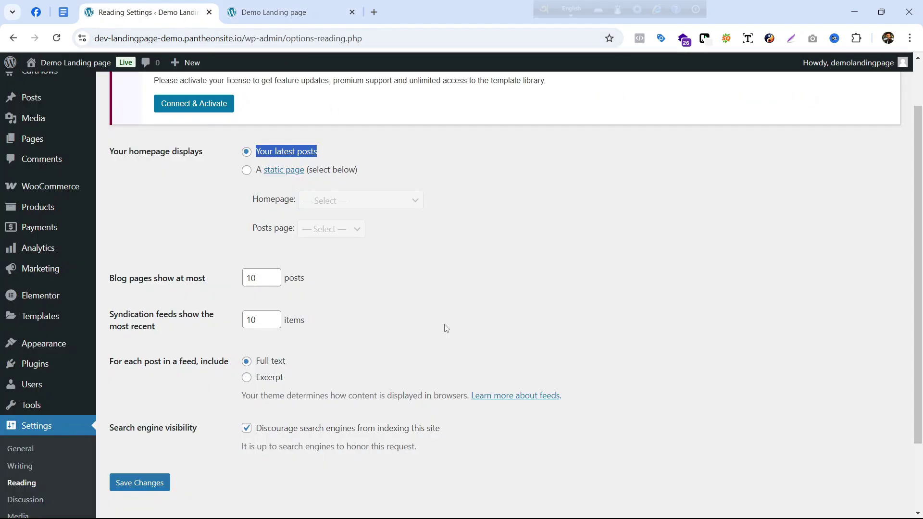
- Set the homepage to a static page using Checkout ( #68 - CartFlows ) and save the Reading settings
left_click(248, 173)
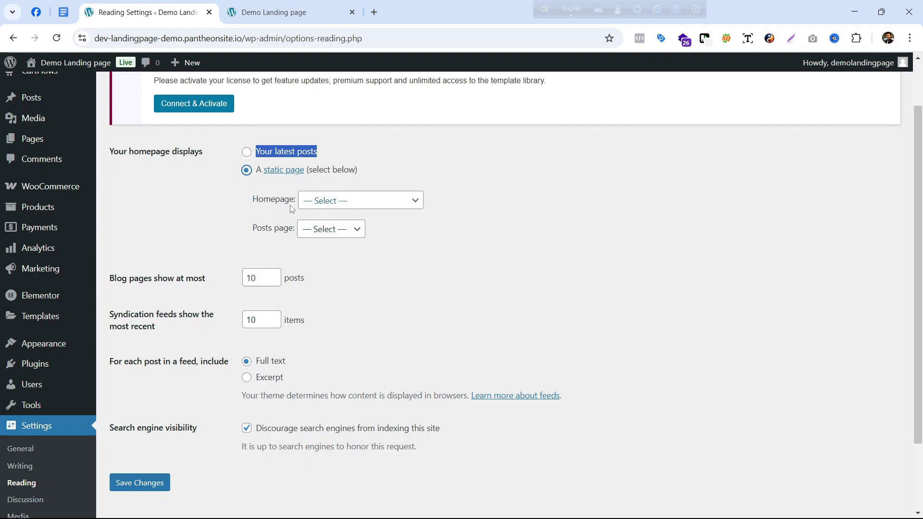
left_click_drag(250, 204, 288, 233)
left_click(289, 247)
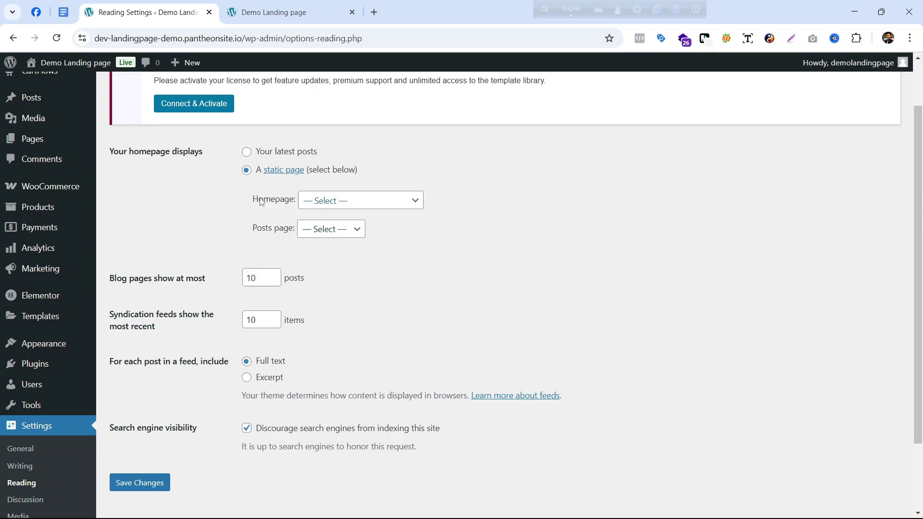
left_click_drag(256, 199, 383, 207)
left_click(383, 208)
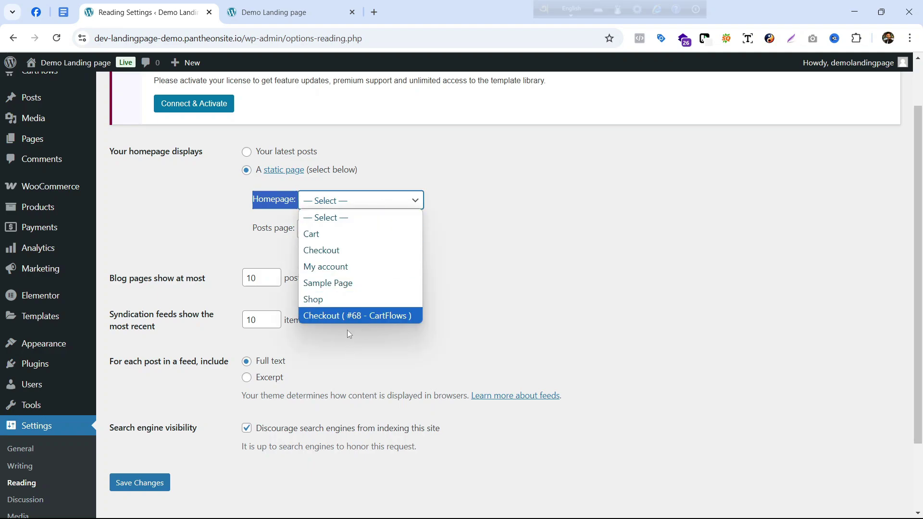
left_click(384, 316)
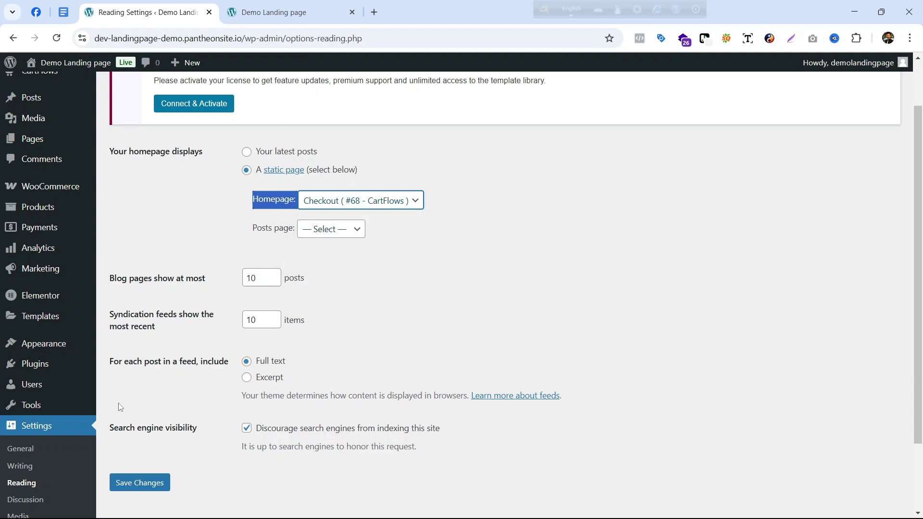
scroll(119, 407, "down", 2)
left_click(138, 423)
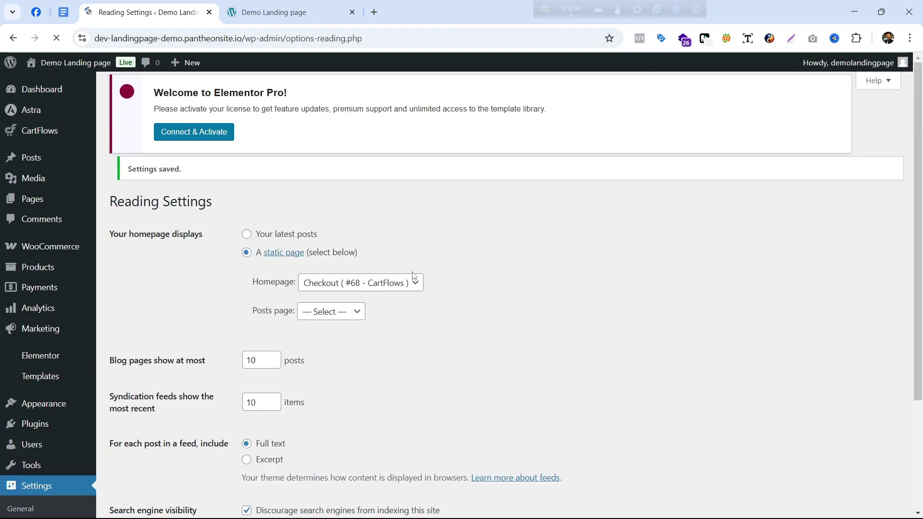
- Reload the live homepage and review the landing page down to its billing and order form
left_click(288, 12)
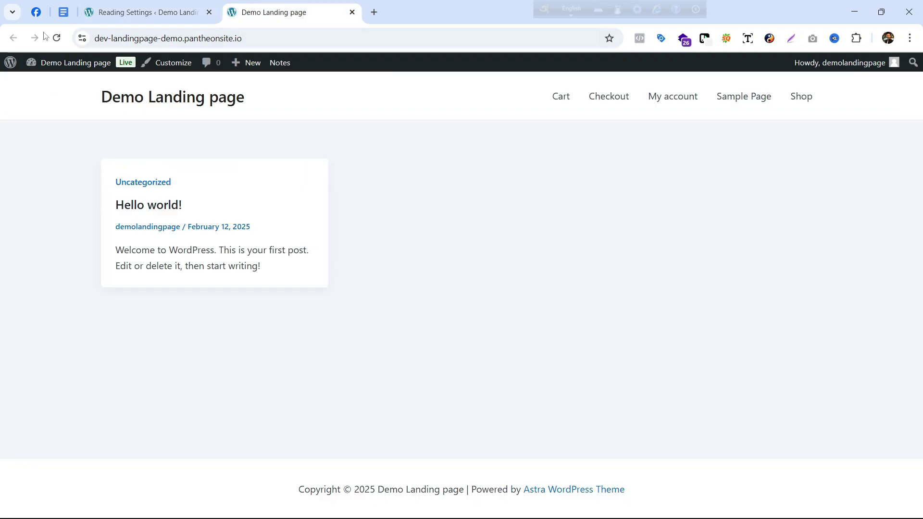
left_click(97, 36)
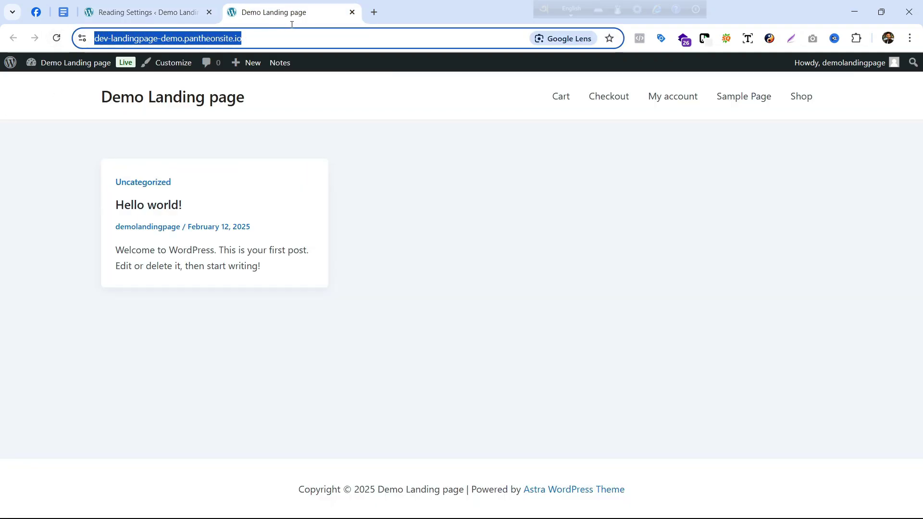
left_click(228, 146)
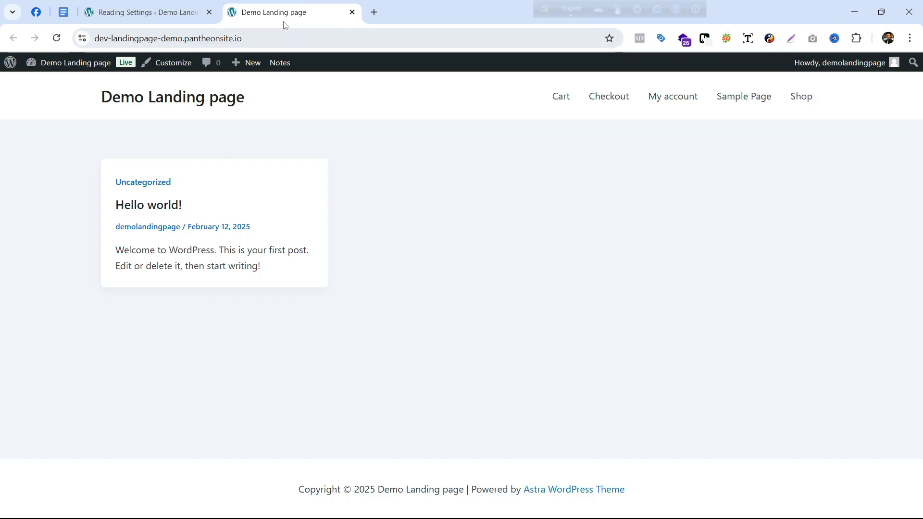
left_click(58, 39)
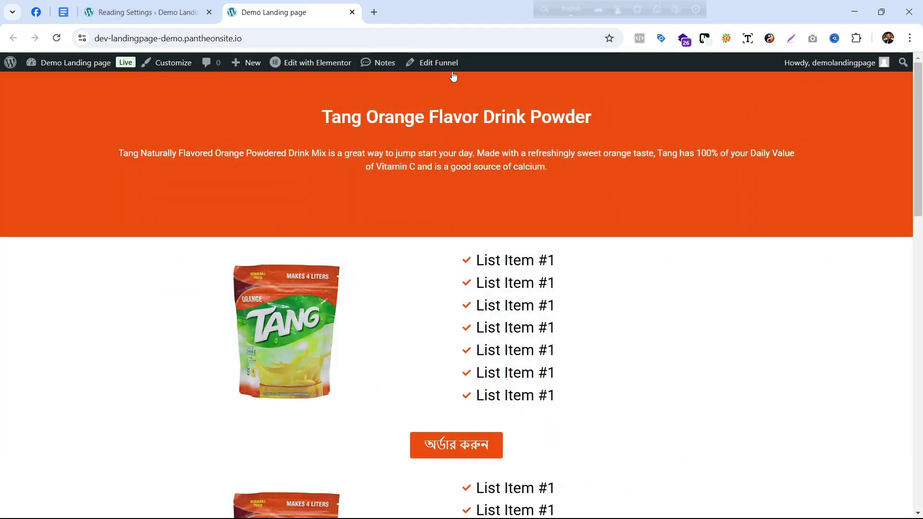
scroll(523, 195, "down", 12)
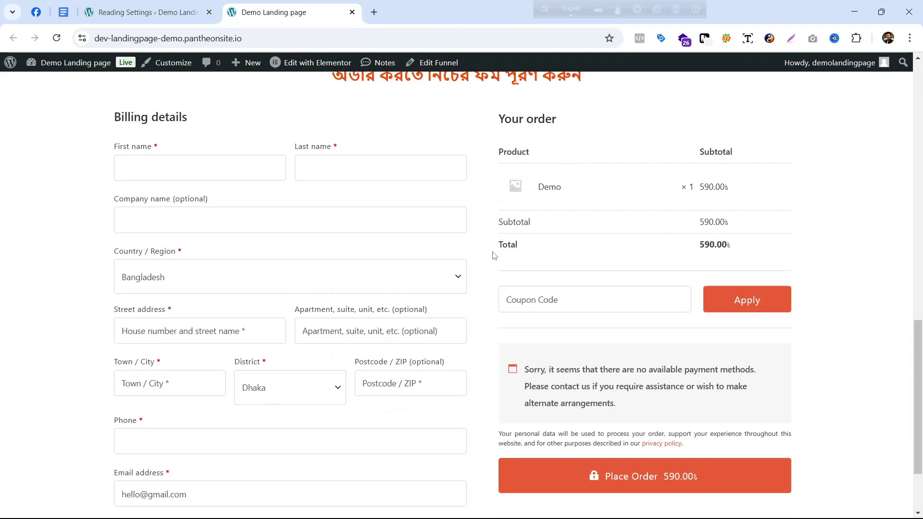
scroll(492, 255, "down", 2)
scroll(490, 263, "up", 12)
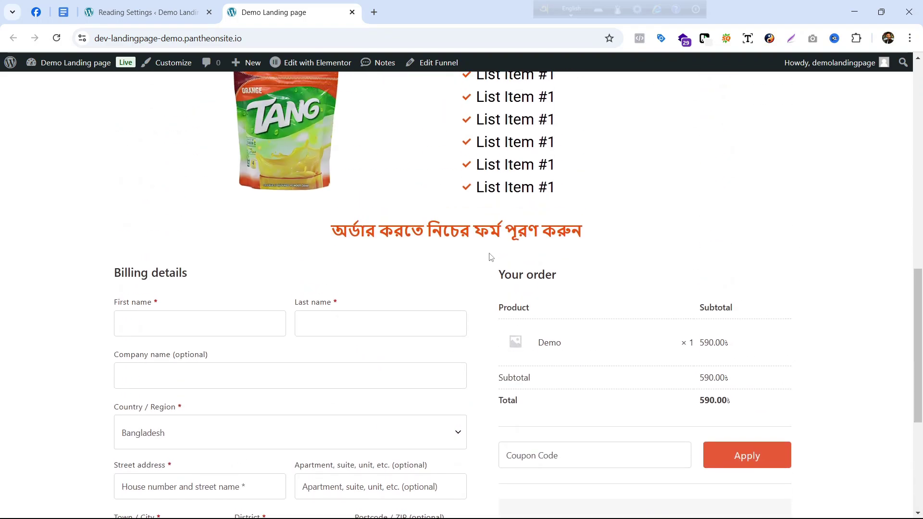
scroll(500, 255, "up", 1)
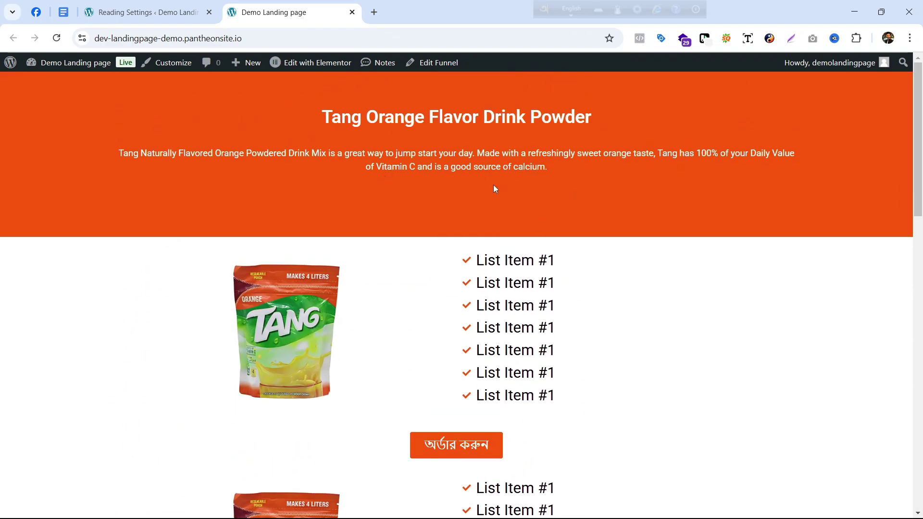
- Test the landing page's order button (অর্ডার করুন) and look over the page from its header to the checkout form
scroll(495, 189, "down", 1)
left_click(472, 392)
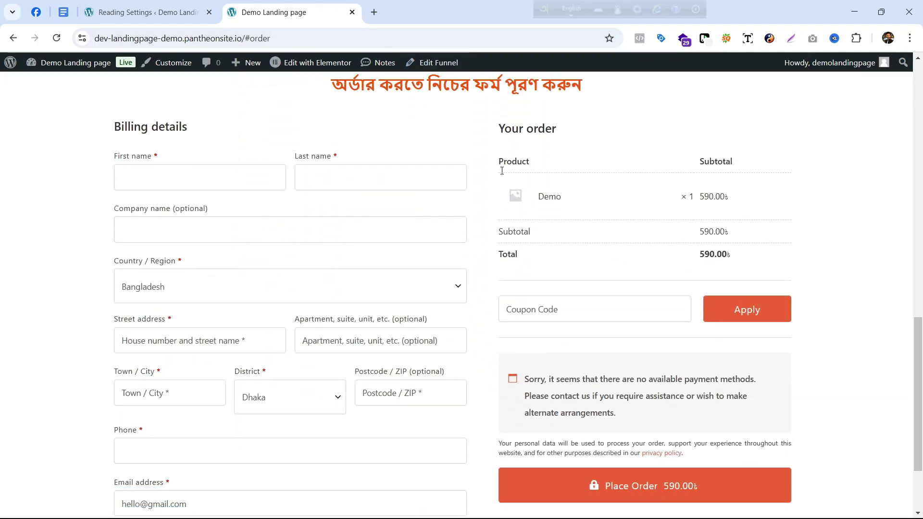
scroll(493, 260, "down", 1)
scroll(351, 274, "up", 12)
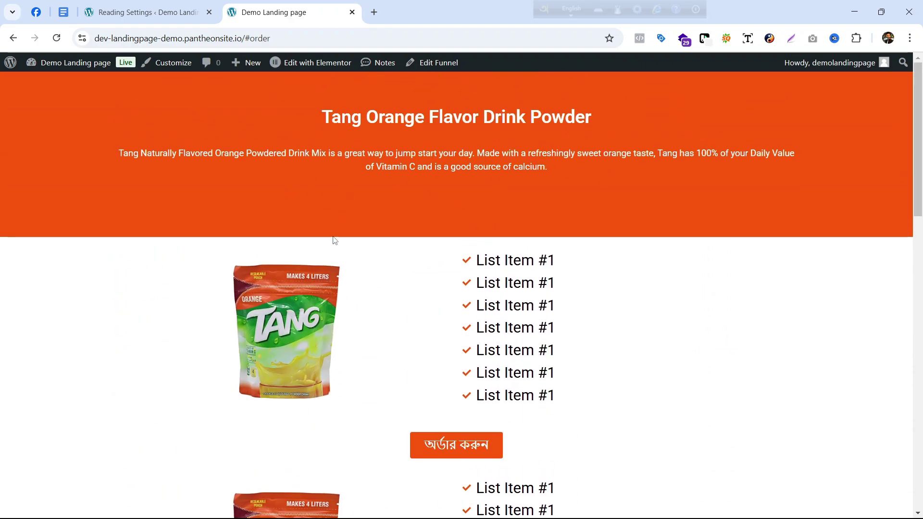
scroll(335, 240, "down", 12)
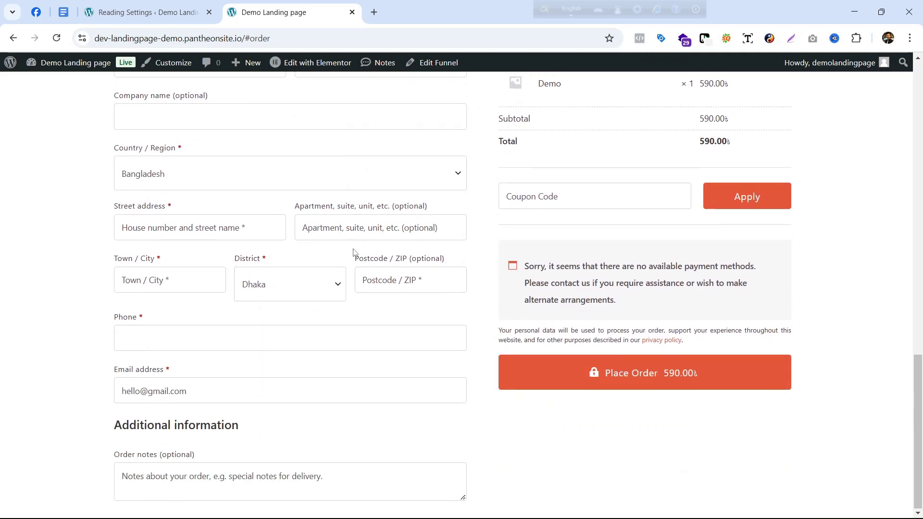
scroll(357, 246, "up", 12)
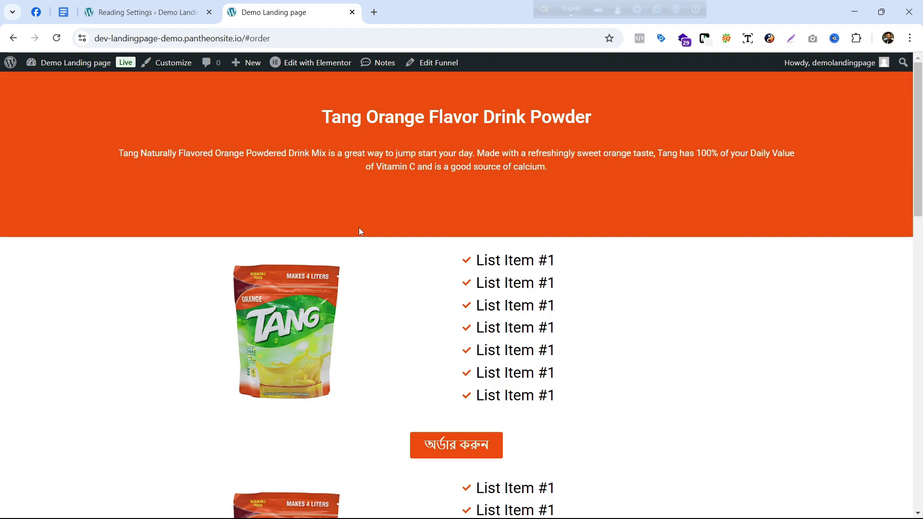
scroll(346, 325, "down", 12)
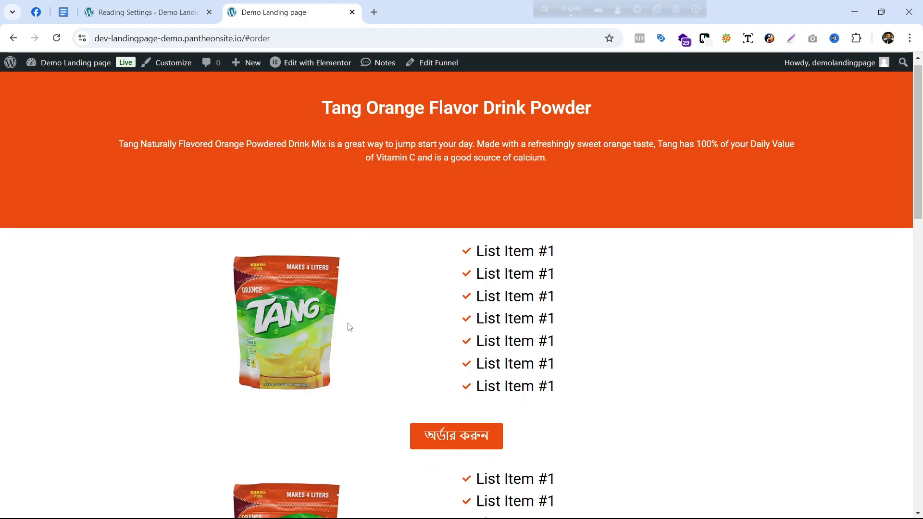
scroll(375, 340, "up", 6)
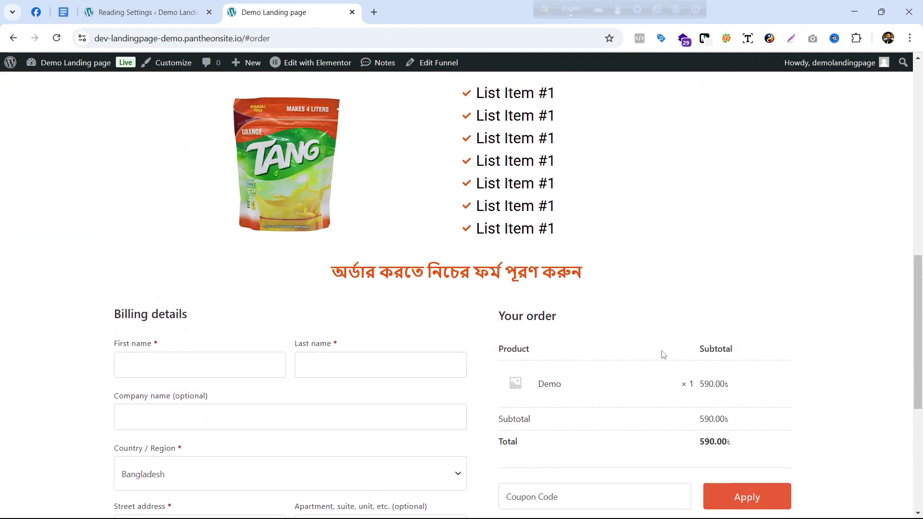
- Review the live landing page's billing details form and the Demo product line in the order summary
scroll(663, 354, "down", 3)
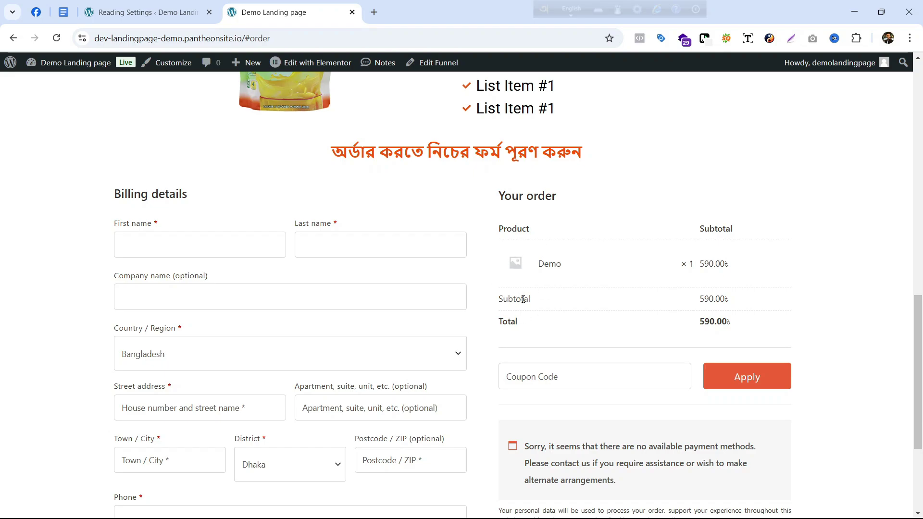
scroll(558, 298, "down", 4)
scroll(282, 325, "up", 3)
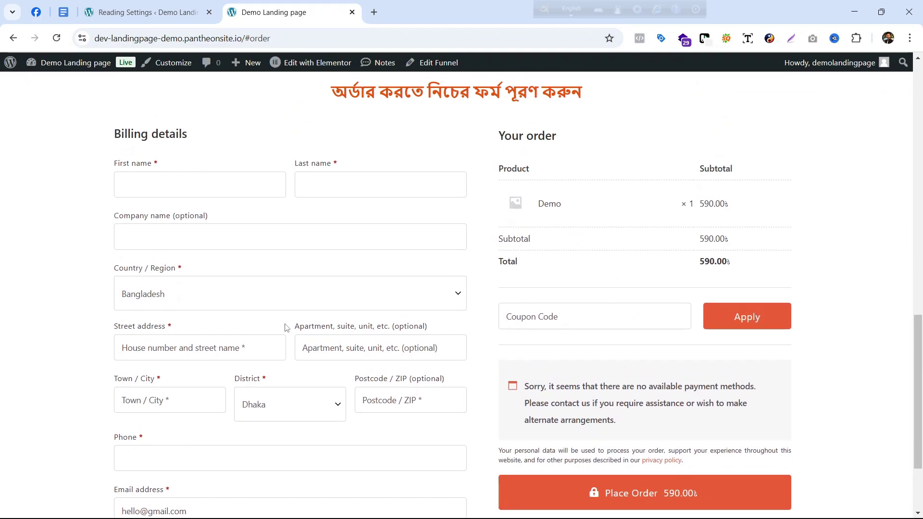
scroll(275, 328, "down", 3)
scroll(275, 328, "up", 3)
left_click_drag(111, 137, 218, 143)
left_click(213, 141)
scroll(279, 228, "down", 1)
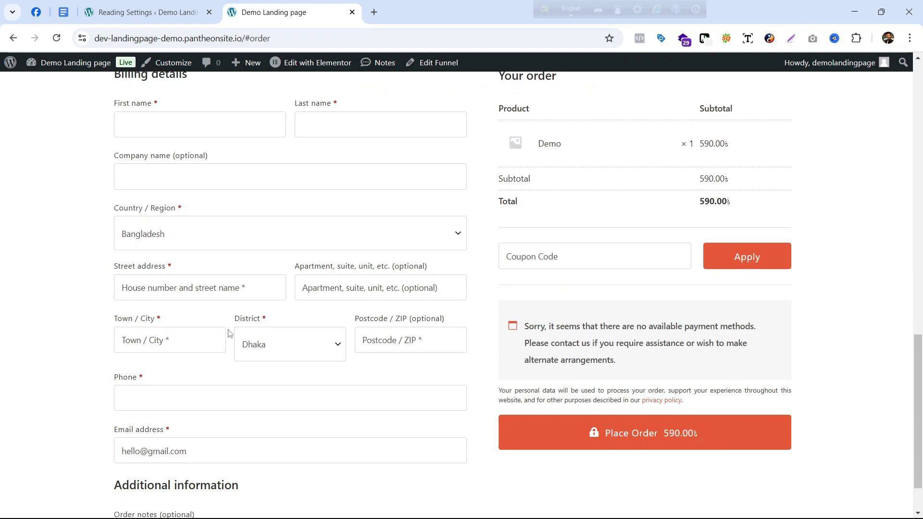
scroll(362, 254, "up", 2)
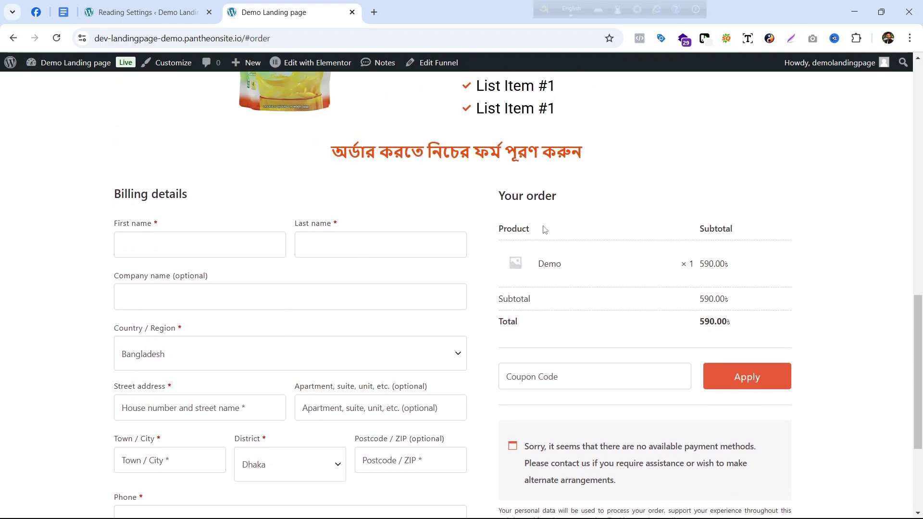
left_click_drag(493, 263, 558, 265)
left_click(620, 287)
scroll(601, 293, "up", 15)
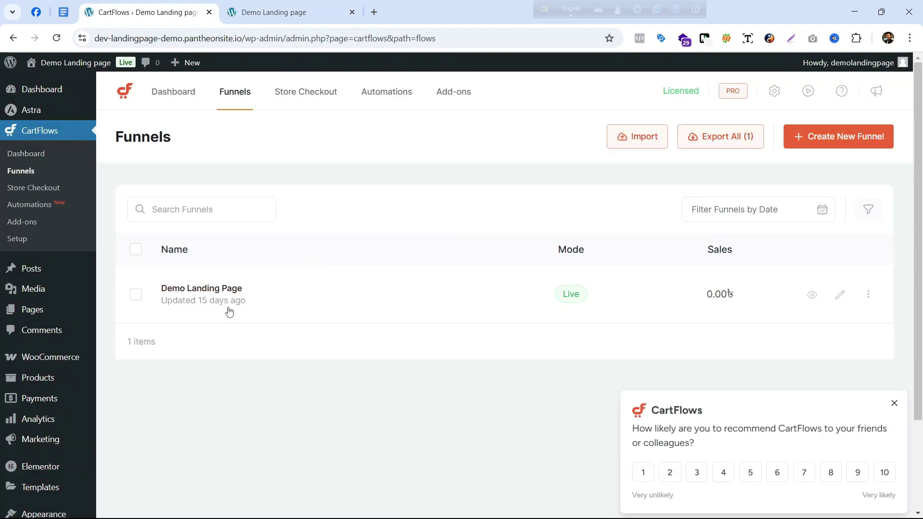
- Open the Demo Landing Page funnel in CartFlows and go to its checkout step
left_click(839, 295)
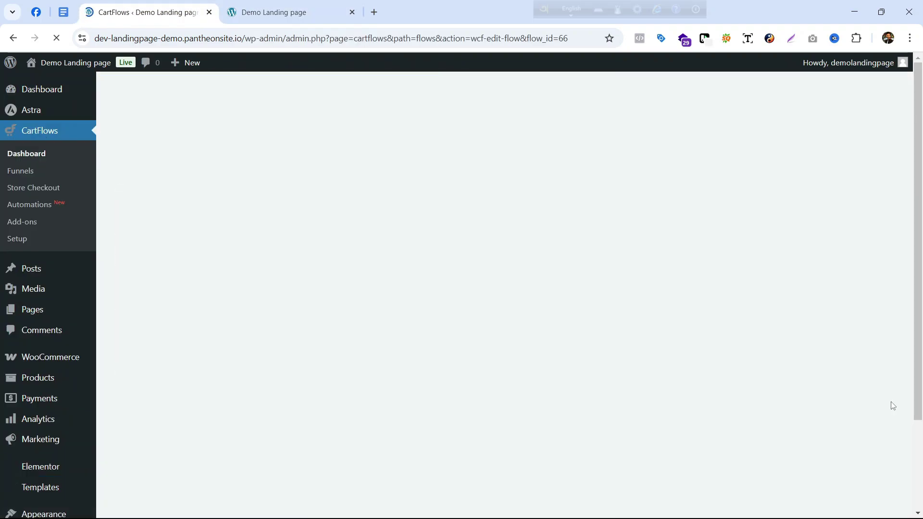
scroll(793, 307, "down", 2)
left_click(793, 306)
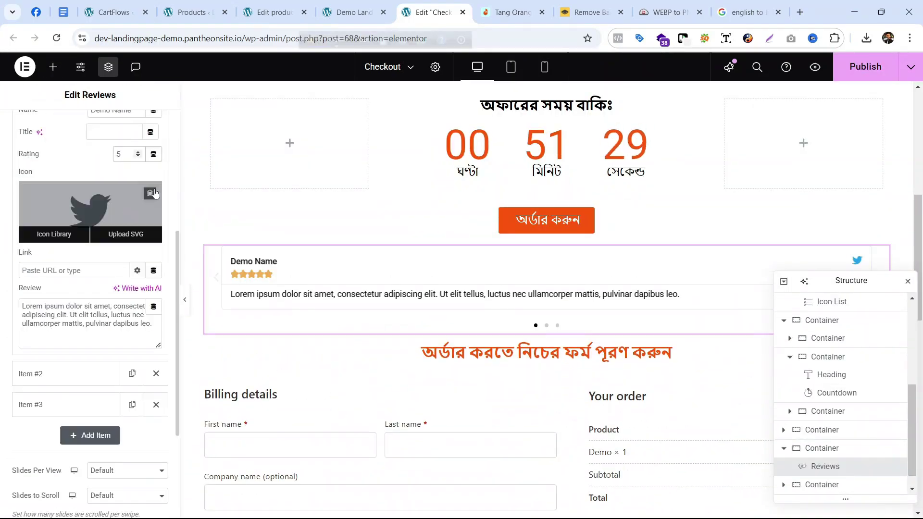
- Remove the first review's Twitter icon and fill in the review texts, including "১০০% Recommended. চাইলে অর্ডার করতে পারেন।" for the third review
left_click(153, 193)
type("অনেক ভালো প্রোডাক্ট, আপনারা ও")
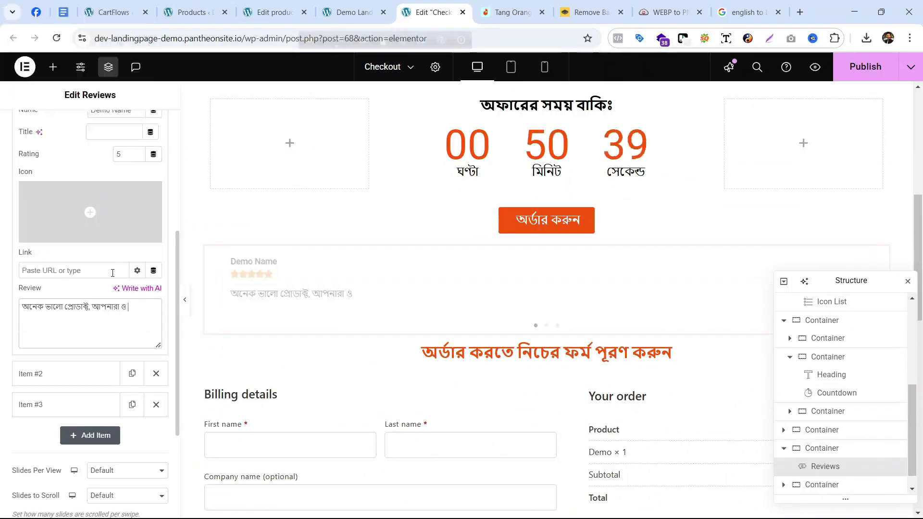
type("খুব ভালো, অরান১০০% রেচমেন")
key("F11")
type("Re")
key("F11")
type("commended. চাইলে অর্ডার করতে পারেন।")
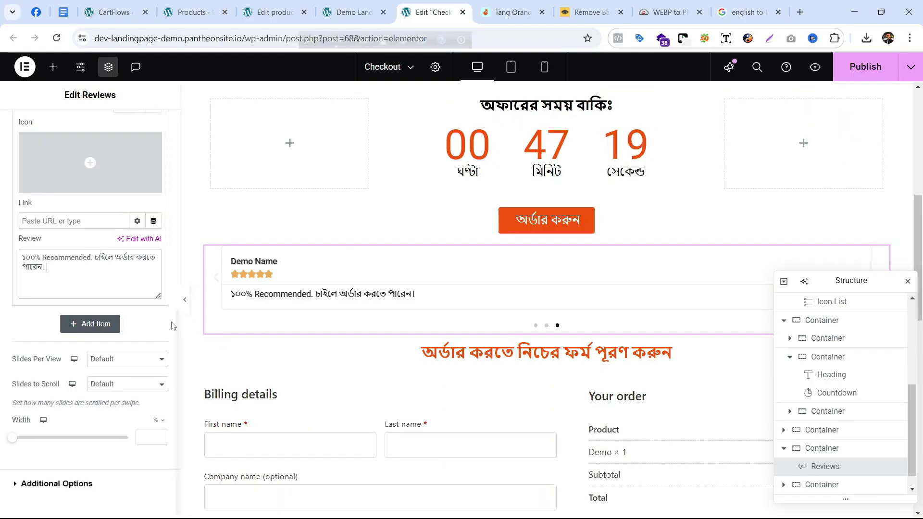
- Paste a copied heading below the countdown's order button and retitle it "কাস্টমারের সাধারন জিজ্ঞাসাঃ"
left_click(160, 359)
right_click(521, 231)
left_click(546, 244)
type("কাস্টমেরারের সাধারন জিজ্ঞাসাঃ")
- Enter the accordion's first question "এটি কি বাচ্চারা খেতে পারবে?" with its answer "জি, অবশ্যই। আপনার বাচ্চাকে নিশ্চিন্তে খাওয়াতে পারবেন।", and style the accordion
left_click(512, 13)
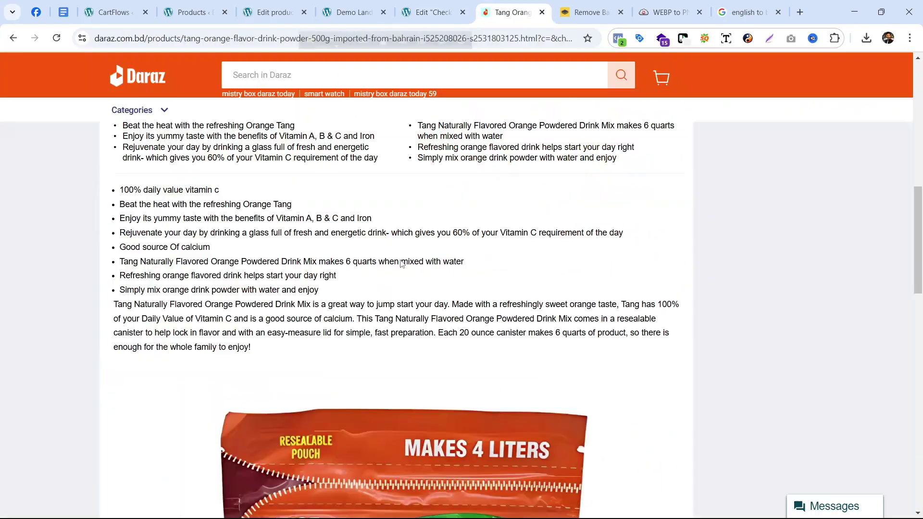
left_click(433, 12)
type("এটি কি বাচ্চারা খেতে পারবে?জি, অবশ্যই! আপনার বাচ্চাকে")
left_click(87, 127)
left_click(160, 241)
left_click(123, 360)
- Title the accordion's second item "ডেলিভারি হতে কত সময় লাগবে?" and write its answer about delivery within Dhaka in at most ২৪ ঘণ্টা
left_click(30, 128)
left_click(62, 245)
type("ডেলিভারি হ")
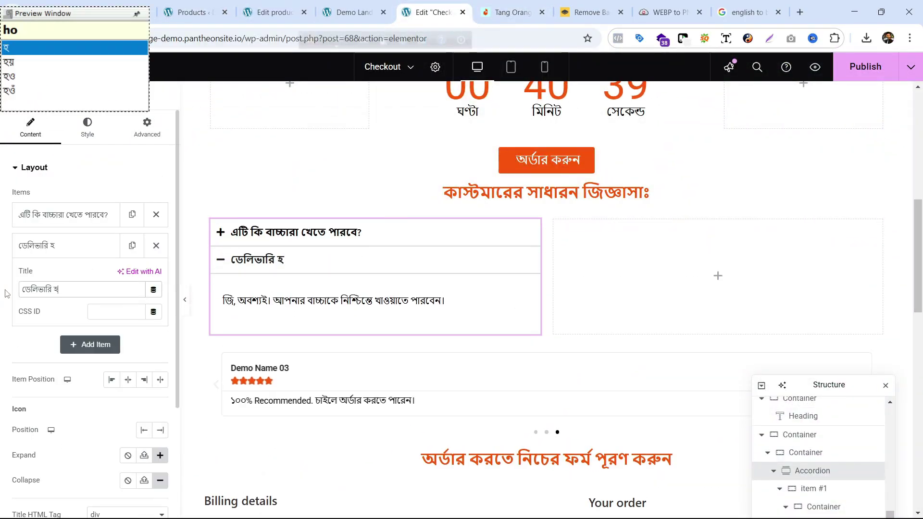
type("তে কত সময় লাগবে?")
left_click(257, 301)
type("ঢাকার মধ্যে সরবচ্চ")
type("োচ্চ ২৪ ঘণ্টার")
- Add a third accordion item "ক্যাশ অন ডেলিভারি হবে?" answered "জি, অবশ্যই। আমরা ক্যাশ অন ডেলিভারিতে প্রোডাক্ট দিয়ে থাকি।"
left_click(90, 375)
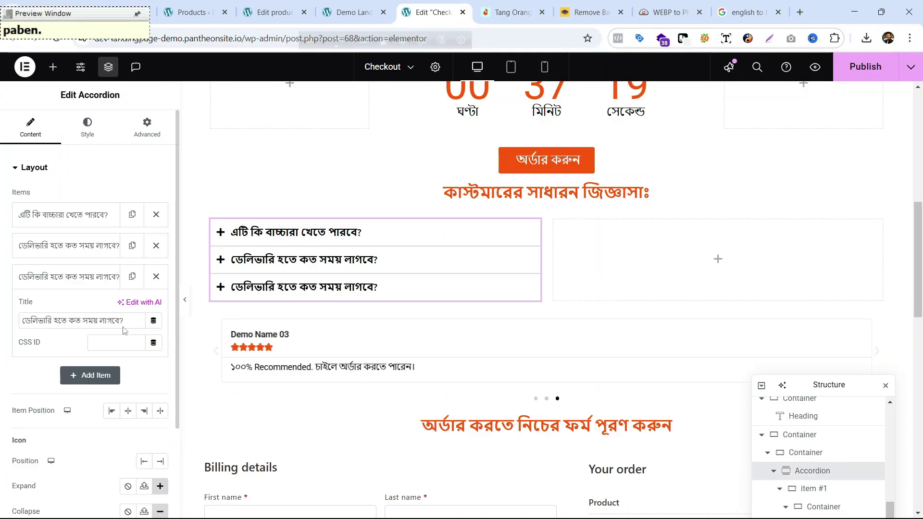
type("ক্যাশ অন ডেলিভারি হবে?জি, অবশ্যই! আমরা ক্যাশ অন ডেলিভারিতে প্রোডাক্ট দিয়ে থা")
- Convert the Tang tub image from Daraz from WEBP to PNG and place it beside the question accordion
left_click(53, 67)
left_click(512, 13)
right_click(216, 181)
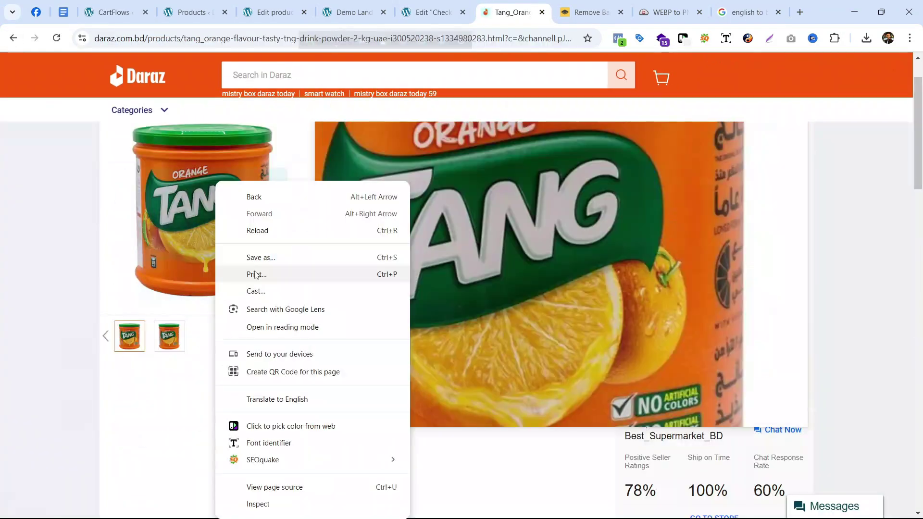
left_click(670, 13)
left_click(433, 274)
left_click(569, 251)
left_click(433, 12)
left_click(876, 483)
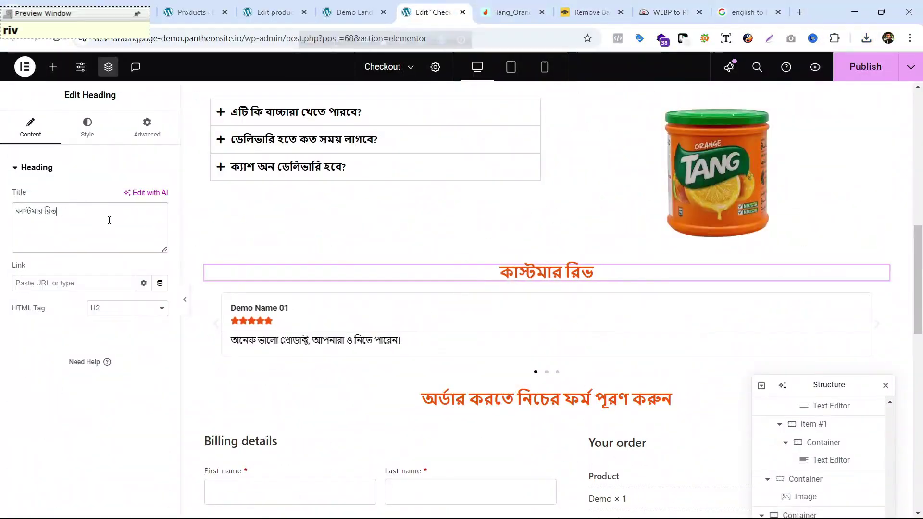
- Reload the live landing page and look it over from the gradient header to the order form
left_click(354, 13)
key("F5")
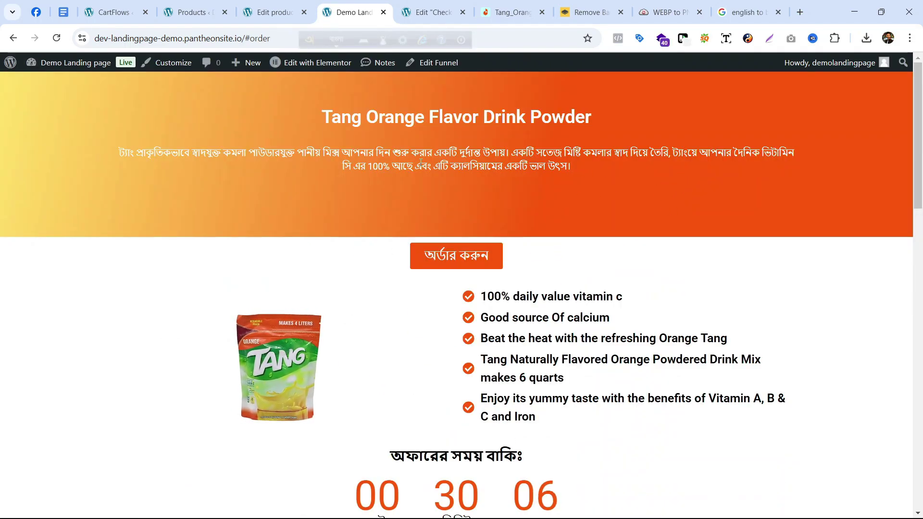
scroll(533, 212, "down", 2)
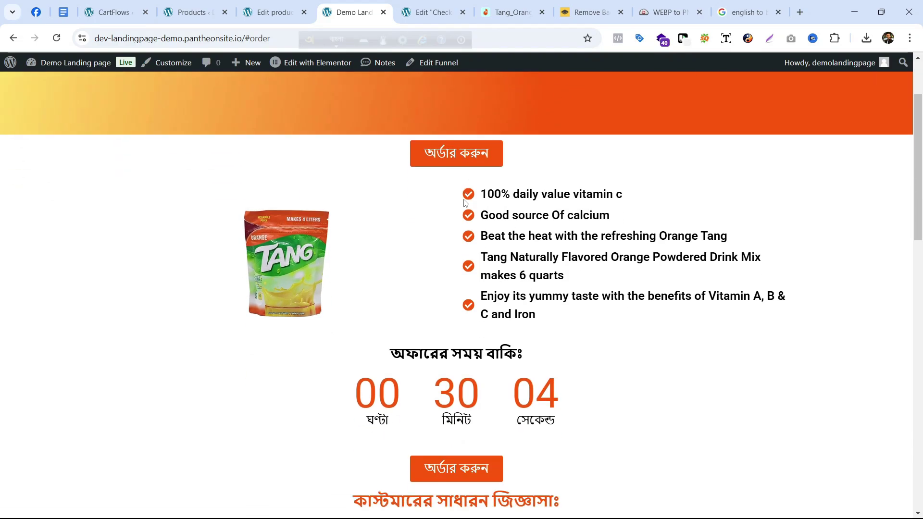
scroll(521, 173, "up", 2)
scroll(521, 173, "down", 15)
scroll(536, 174, "up", 2)
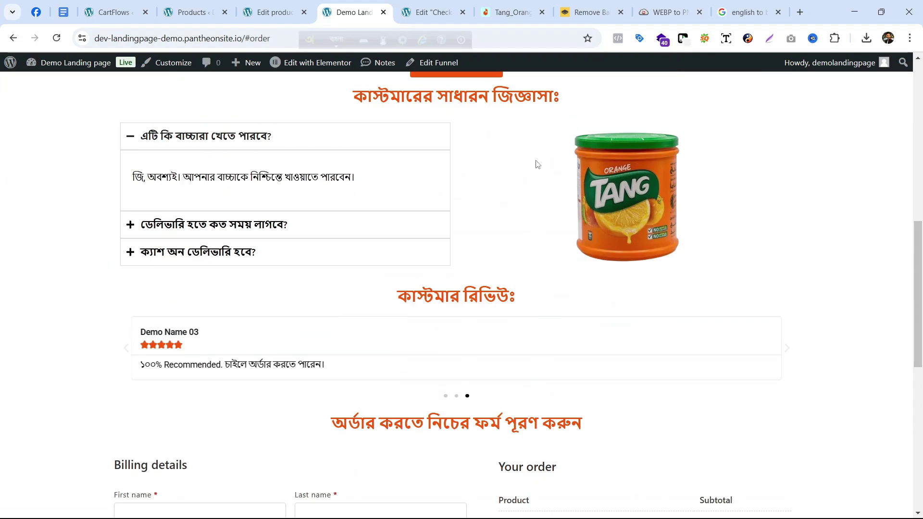
scroll(534, 156, "down", 10)
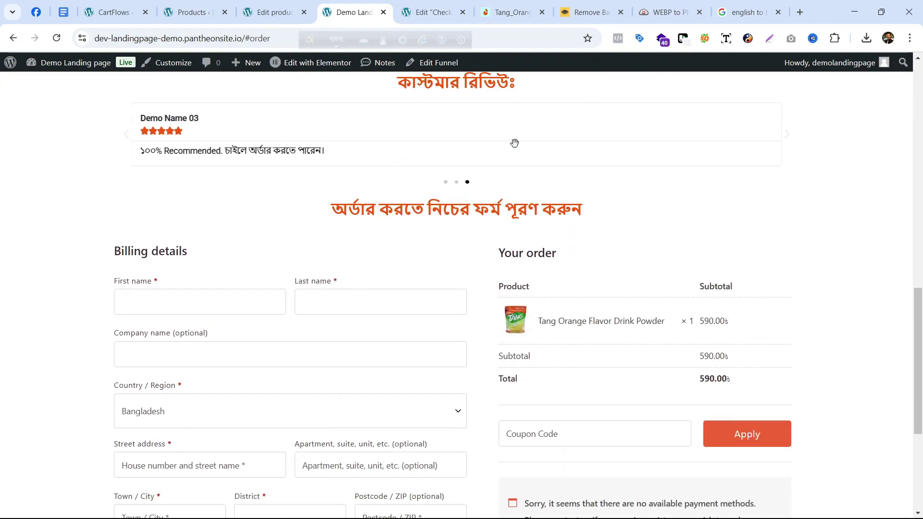
scroll(495, 163, "up", 18)
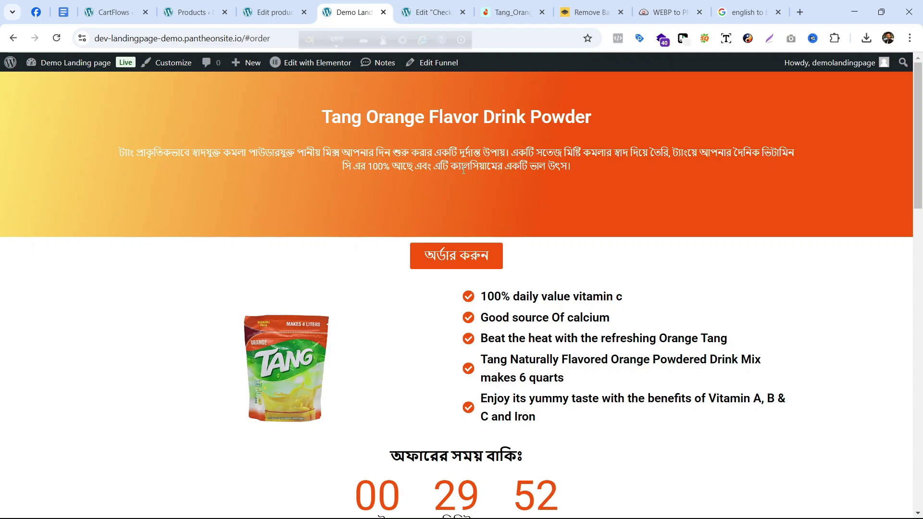
- Check the header title and description, and test the অর্ডার করুন button on the live page
left_click_drag(316, 129, 431, 209)
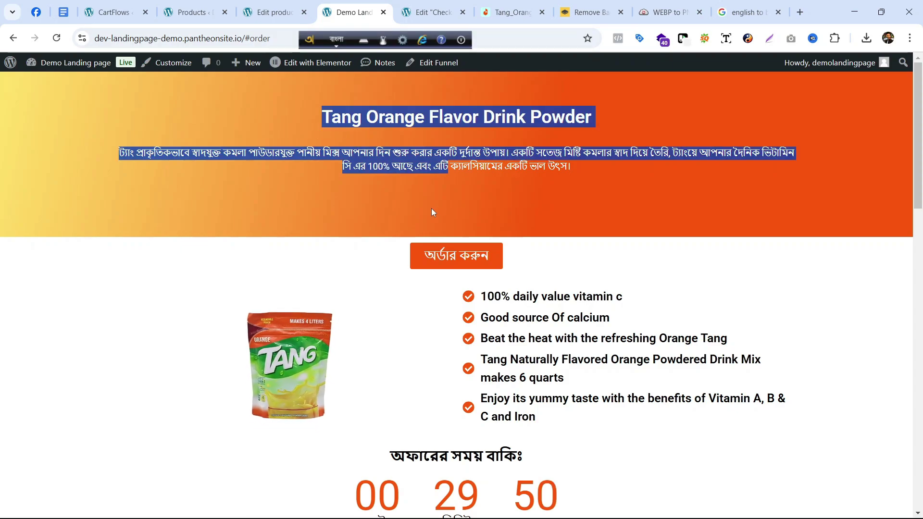
left_click(431, 208)
scroll(476, 200, "down", 1)
left_click(469, 196)
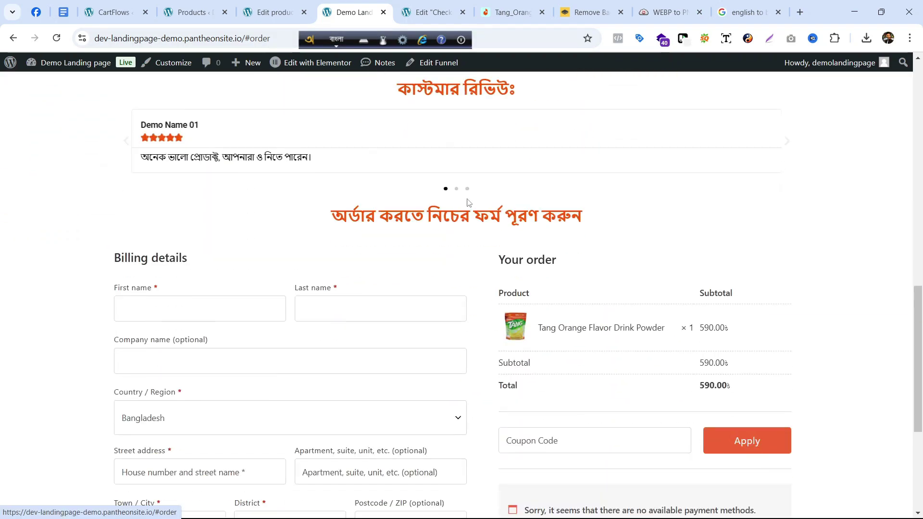
scroll(372, 197, "up", 10)
scroll(377, 200, "up", 4)
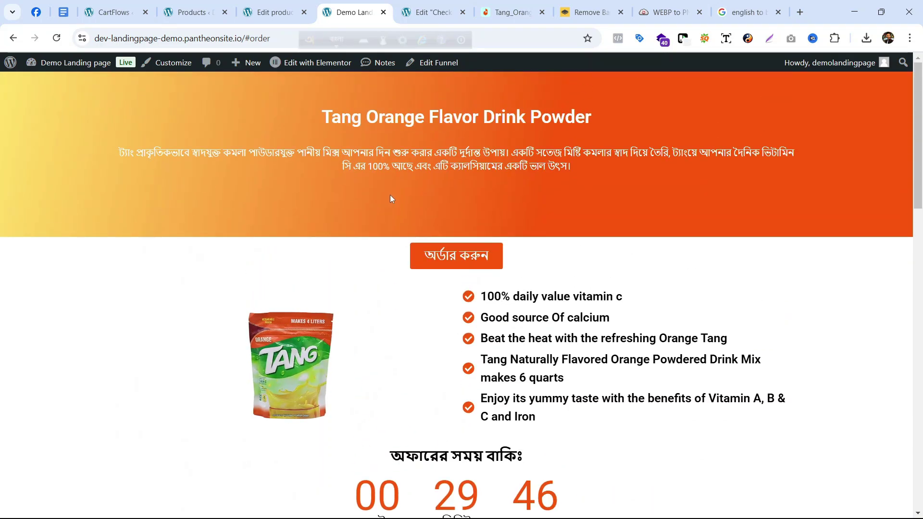
- Examine the offer countdown and the customer questions heading on the live page
scroll(419, 289, "down", 3)
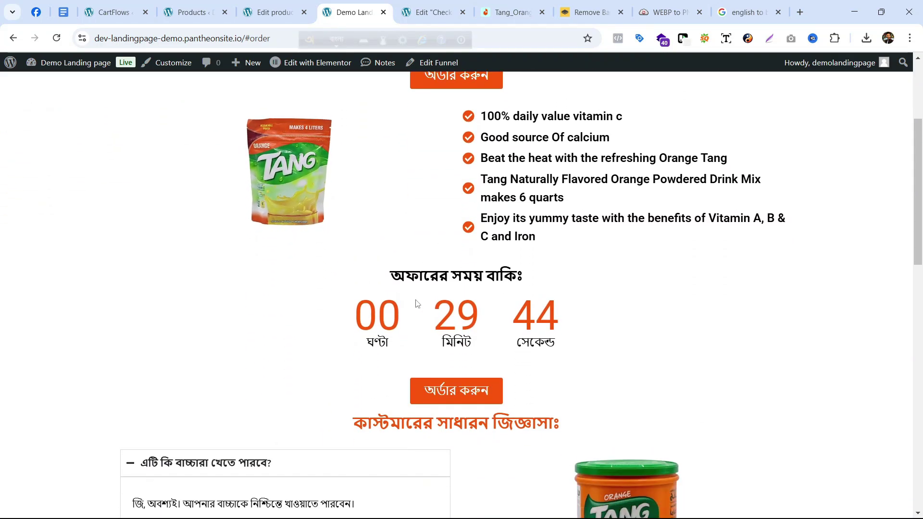
left_click_drag(415, 305, 484, 319)
left_click(489, 321)
scroll(489, 320, "down", 3)
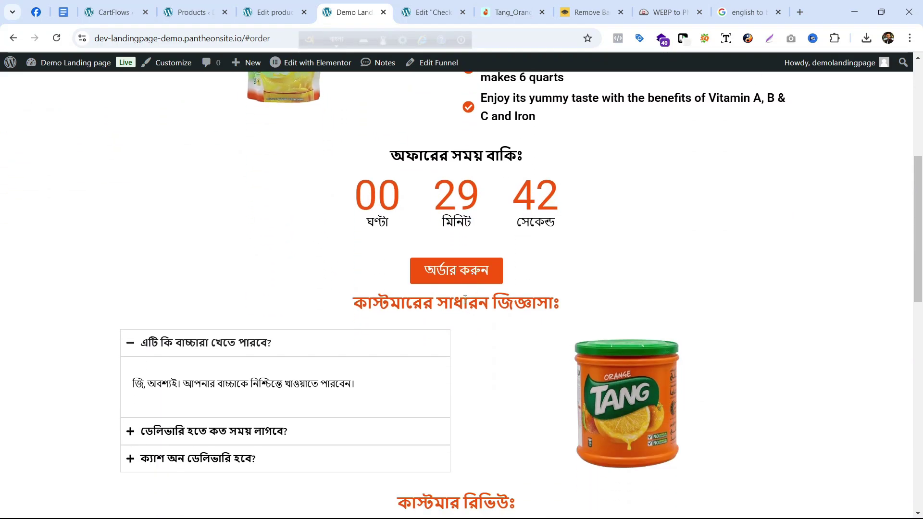
left_click_drag(373, 302, 553, 301)
scroll(553, 301, "down", 3)
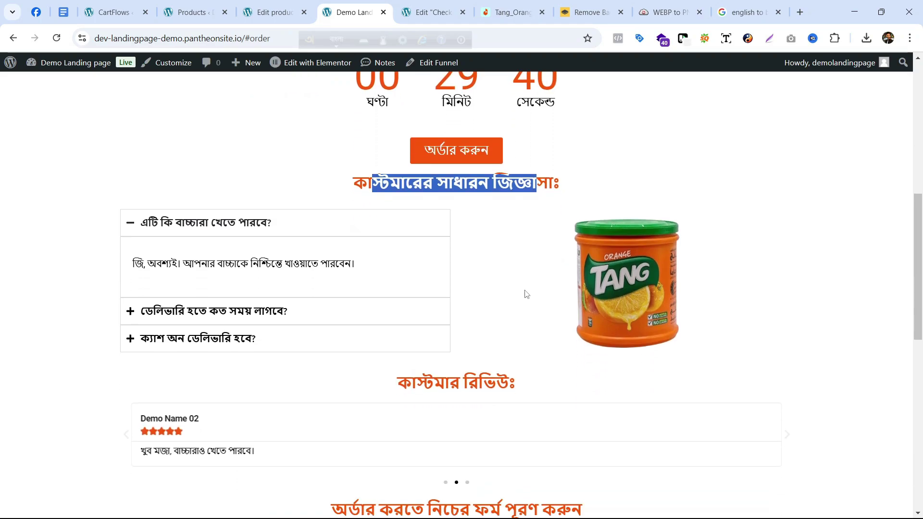
- Test the question accordion by expanding and collapsing its items on the live page
left_click(525, 295)
left_click(175, 223)
left_click(195, 255)
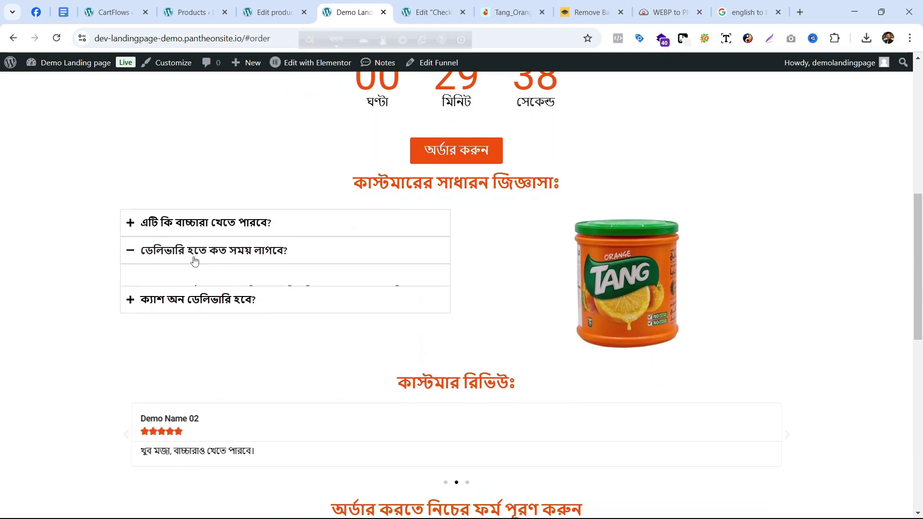
left_click(193, 351)
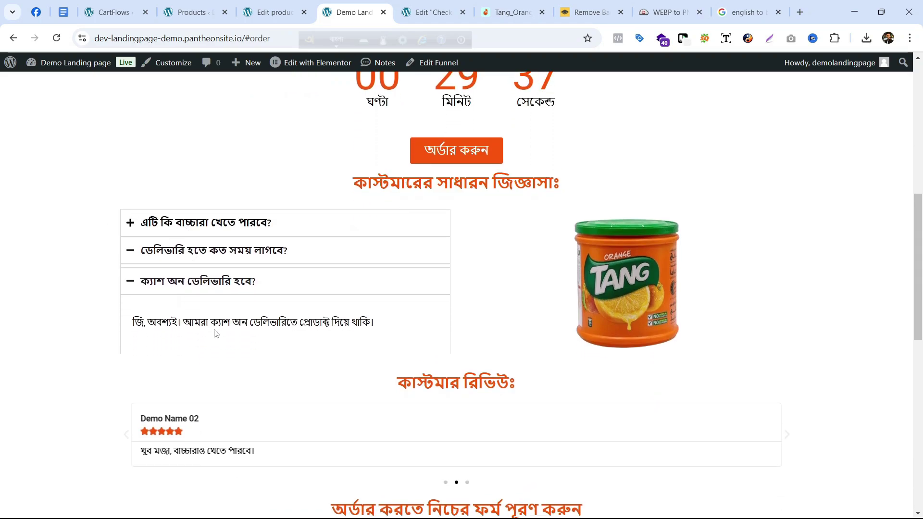
left_click(215, 281)
- Examine the customer reviews heading and review slider on the live page
scroll(447, 221, "down", 4)
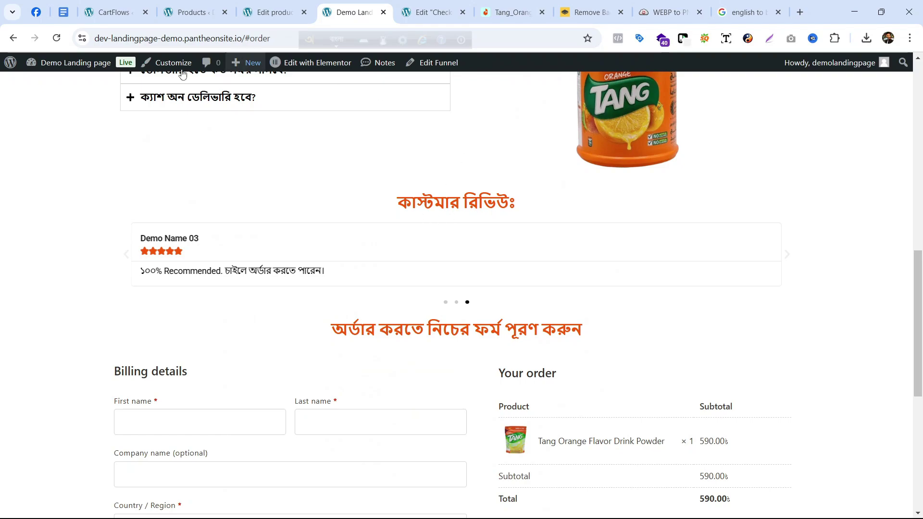
left_click_drag(390, 206, 614, 201)
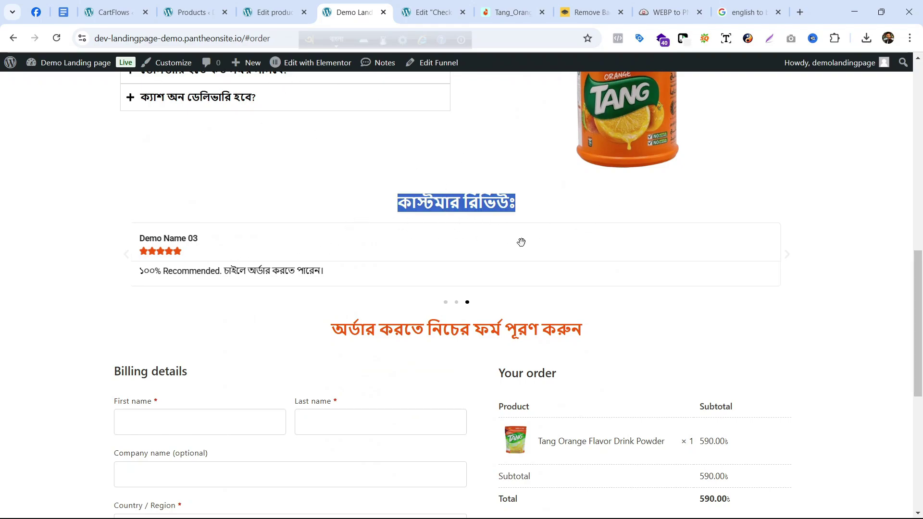
left_click(530, 214)
scroll(427, 220, "down", 1)
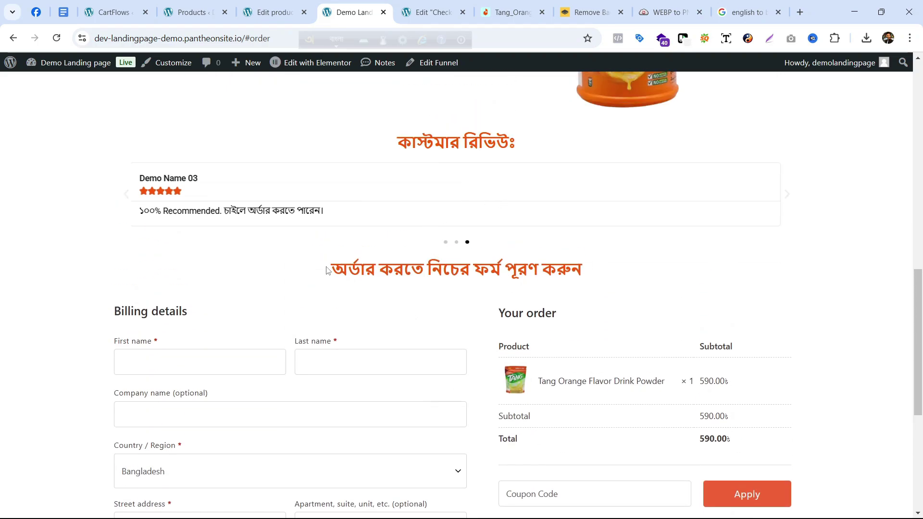
- Examine the order form heading, billing fields and Tang Orange Flavor Drink Powder order summary on the live page
left_click_drag(326, 270, 532, 290)
left_click(560, 298)
scroll(552, 293, "down", 2)
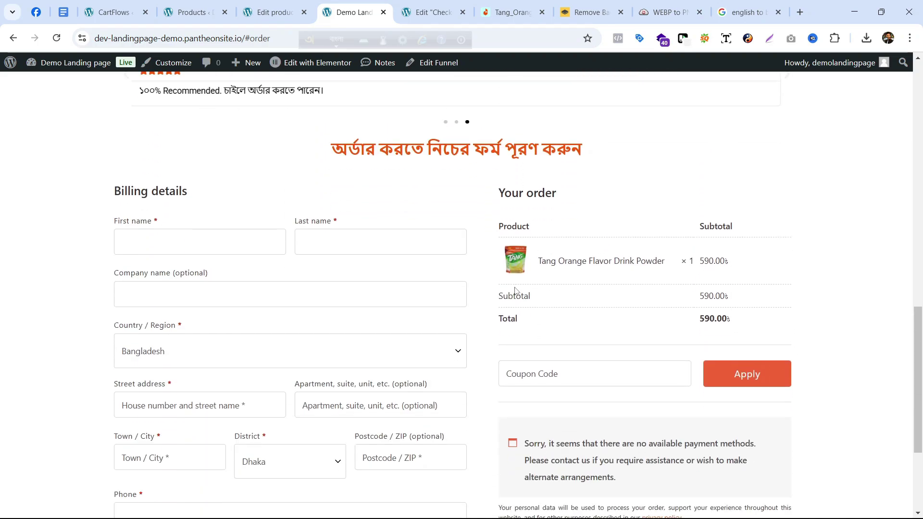
scroll(394, 235, "down", 1)
scroll(390, 229, "up", 1)
scroll(598, 213, "down", 3)
scroll(552, 214, "up", 2)
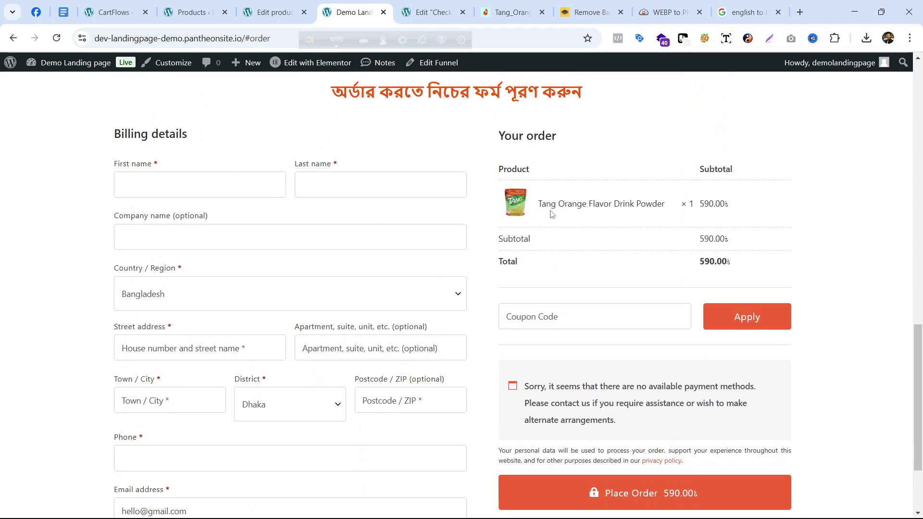
scroll(582, 226, "down", 2)
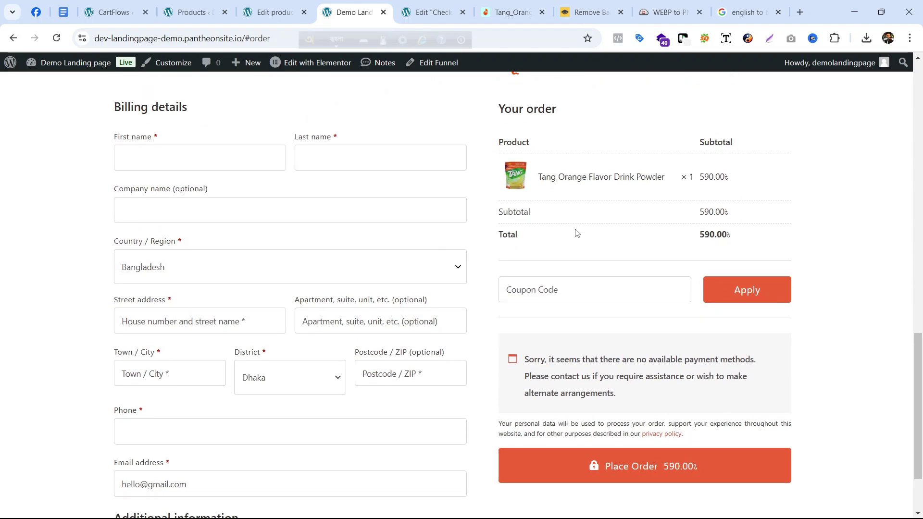
scroll(569, 240, "up", 3)
scroll(567, 231, "up", 3)
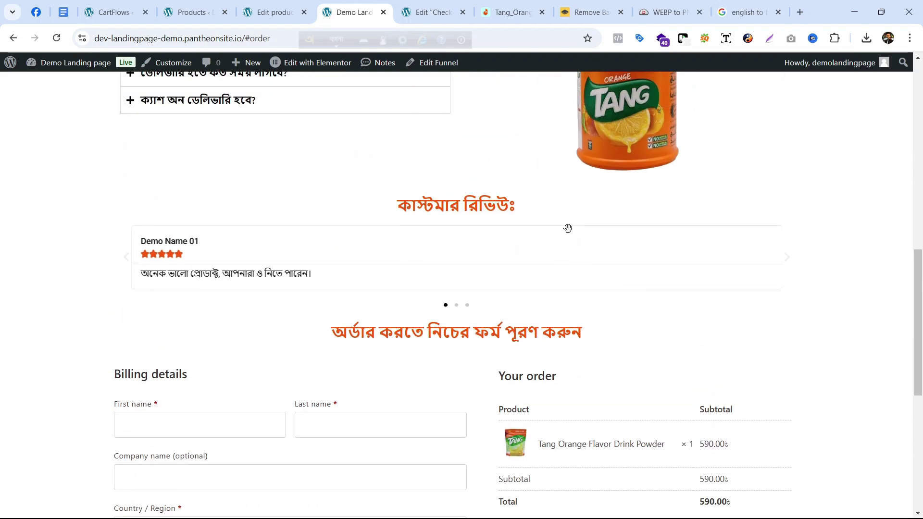
scroll(566, 245, "down", 6)
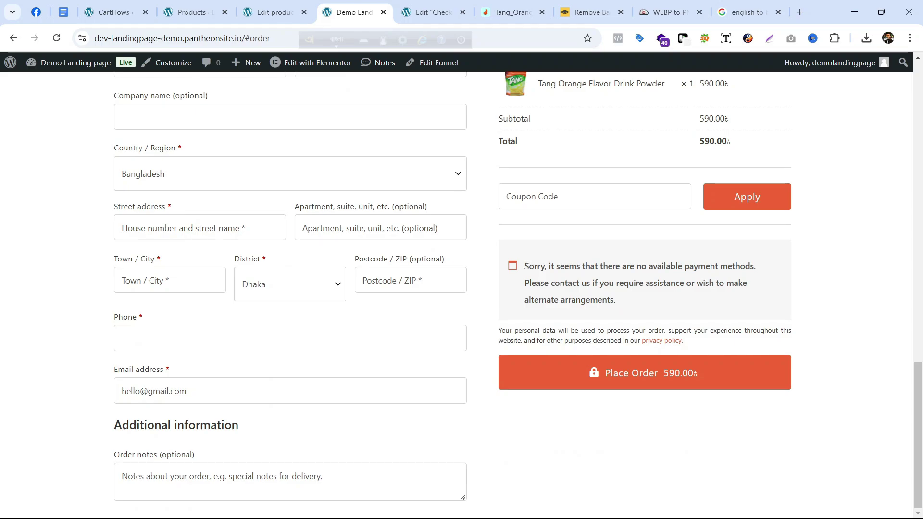
- Examine the payment method area below the coupon field in the live page's order form
left_click_drag(526, 264, 621, 311)
left_click(631, 314)
scroll(614, 315, "up", 4)
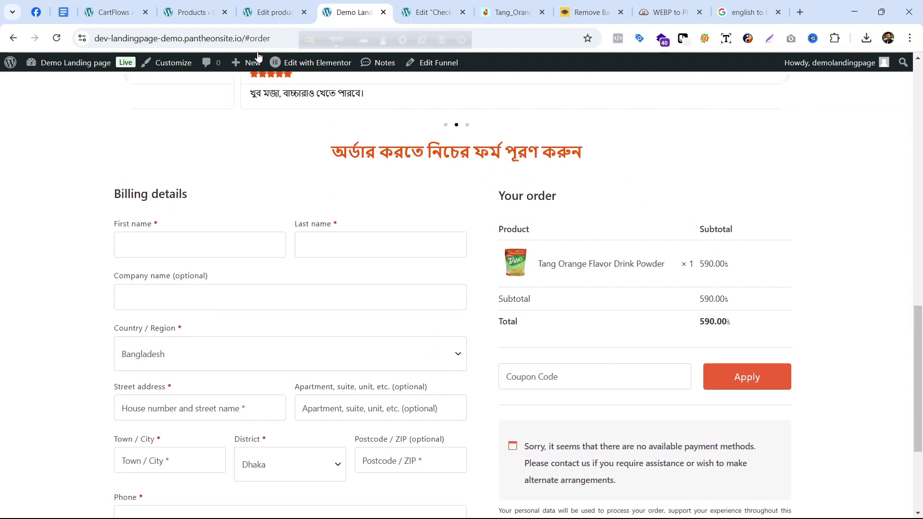
- Enable the Cash on delivery payment method in the WooCommerce payment settings and open its setup page
left_click(200, 14)
mouse_move(51, 246)
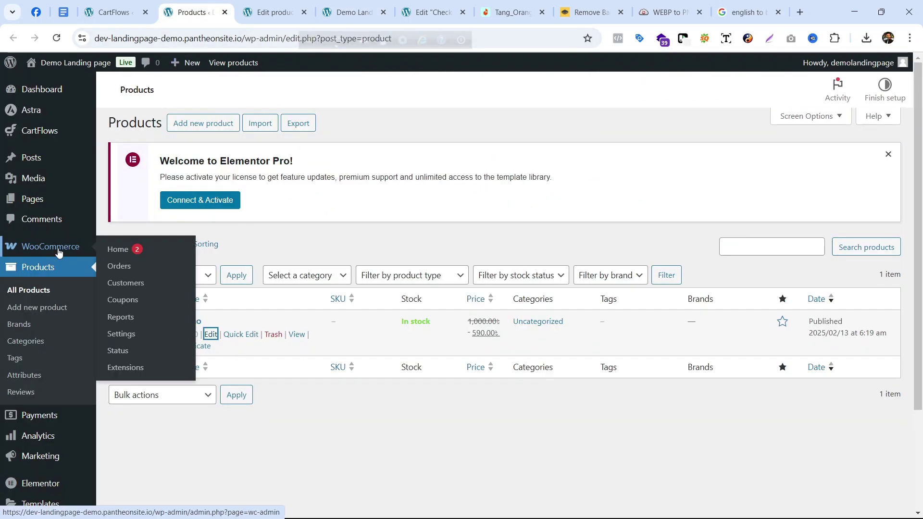
left_click(124, 334)
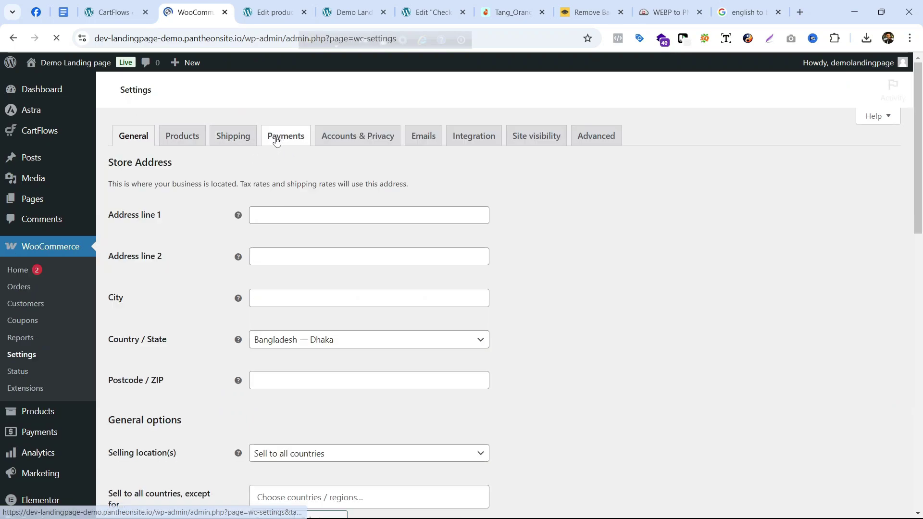
left_click(277, 138)
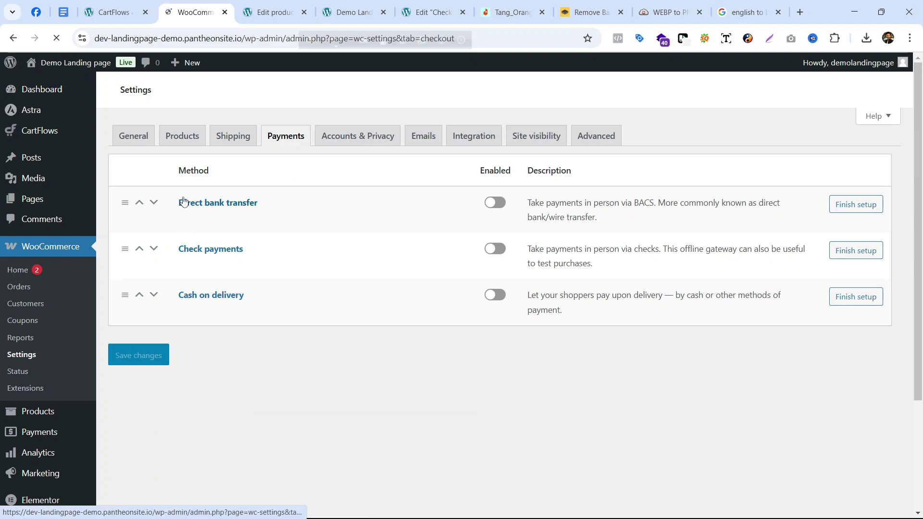
scroll(217, 253, "down", 1)
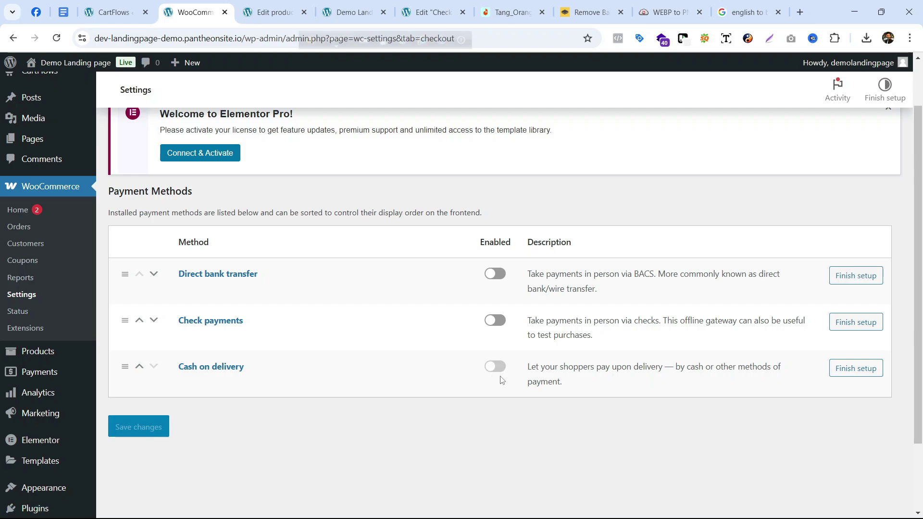
left_click(848, 373)
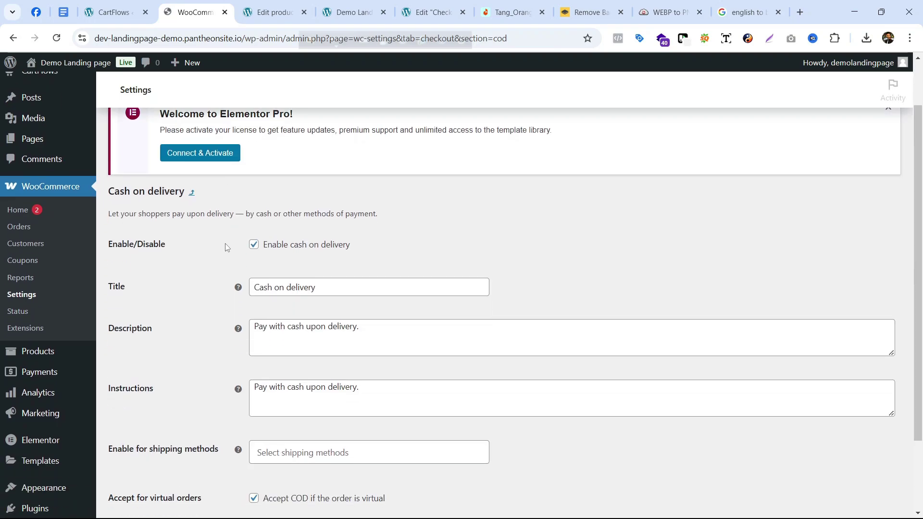
- Set the cash on delivery title to "ক্যাশ অন ডেলিভারিতে অর্ডার করুন"
scroll(224, 246, "down", 3)
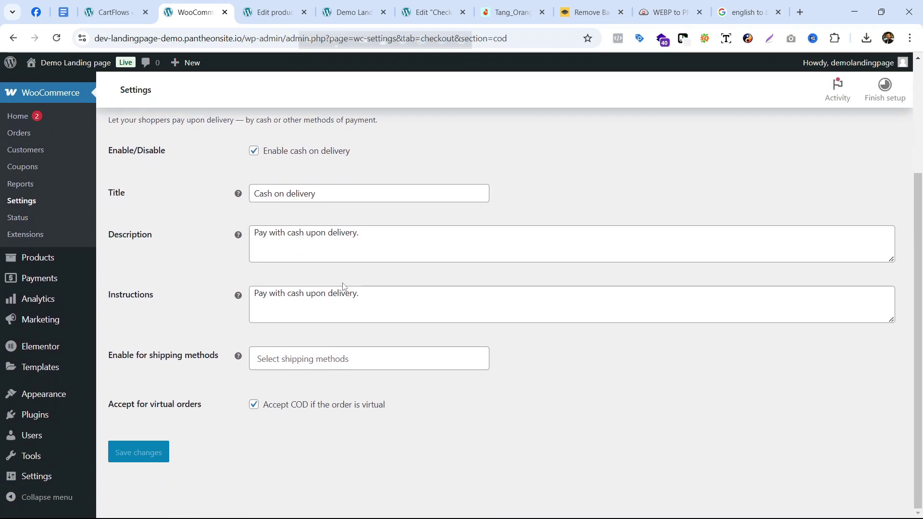
left_click_drag(329, 196, 207, 167)
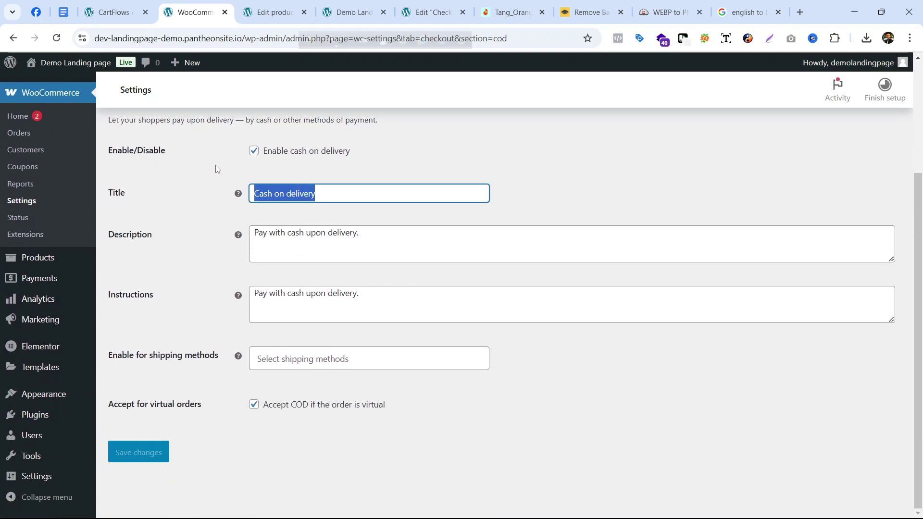
key("BackSpace")
type("ক্যাশ অন ডেলিভারিতে")
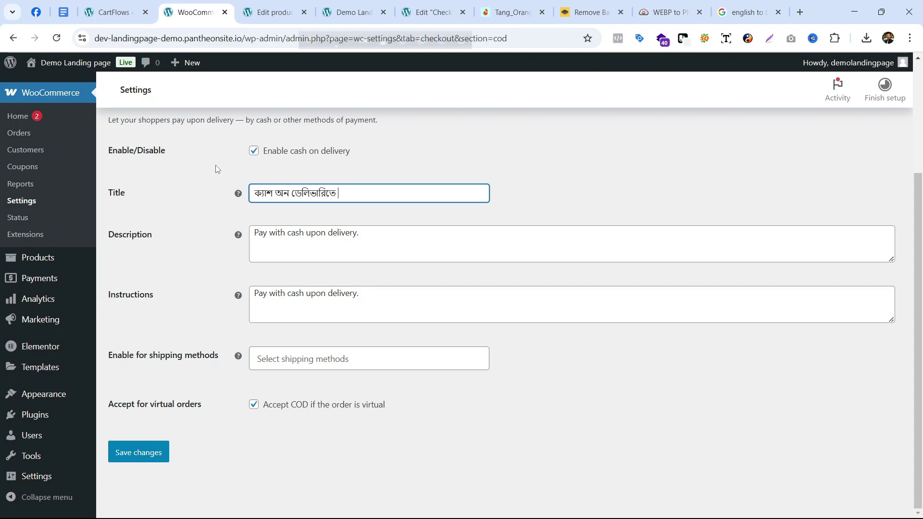
type("অর্ডার করুন")
- Clear the cash on delivery description and instructions, and save the payment settings
left_click(374, 235)
key("ctrl+a")
key("BackSpace")
left_click(374, 297)
key("ctrl+a")
key("BackSpace")
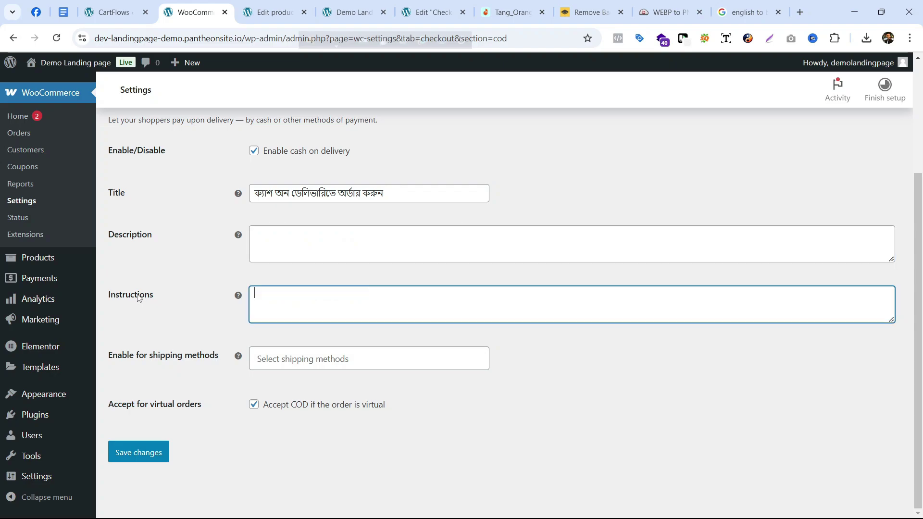
left_click(135, 450)
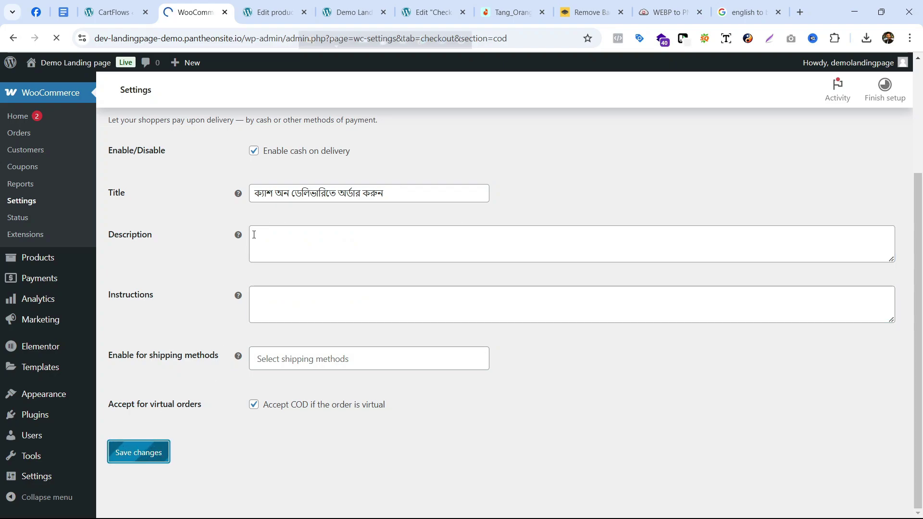
- Reload the live landing page and check the cash on delivery option in its order form
left_click(348, 12)
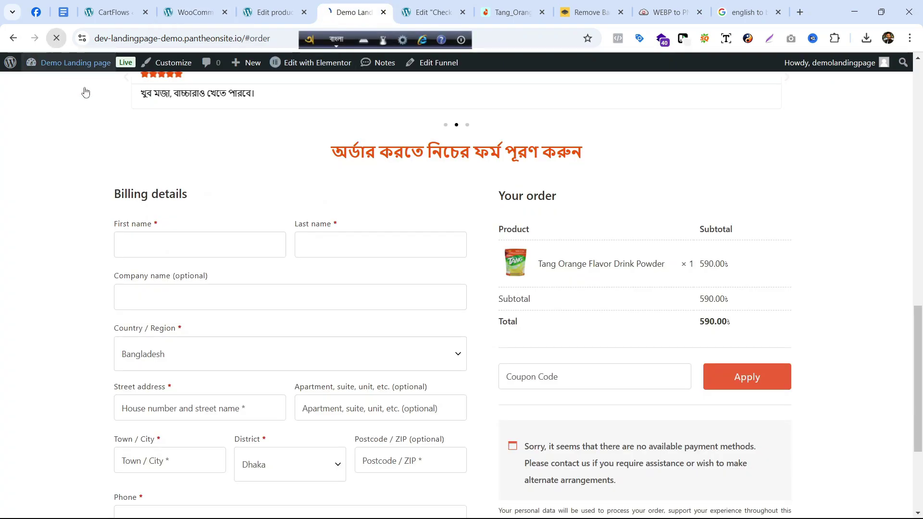
left_click(56, 38)
scroll(514, 317, "down", 5)
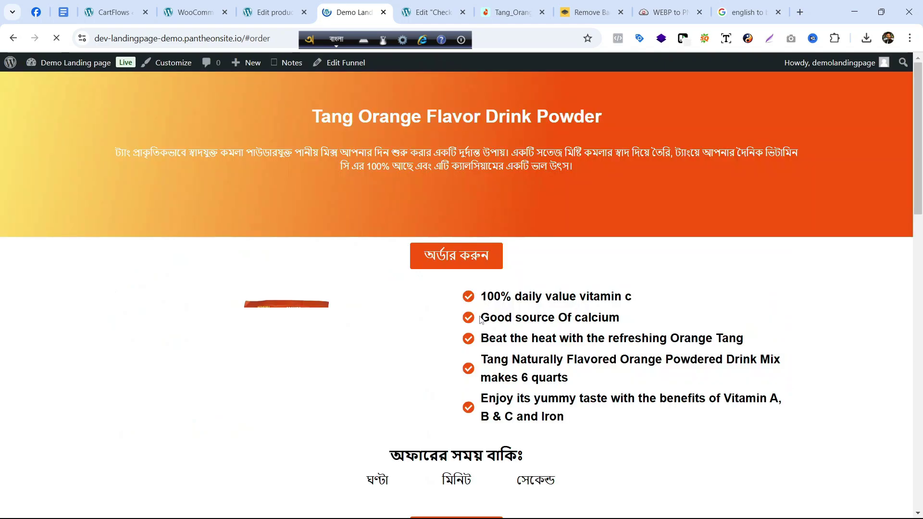
scroll(471, 315, "down", 20)
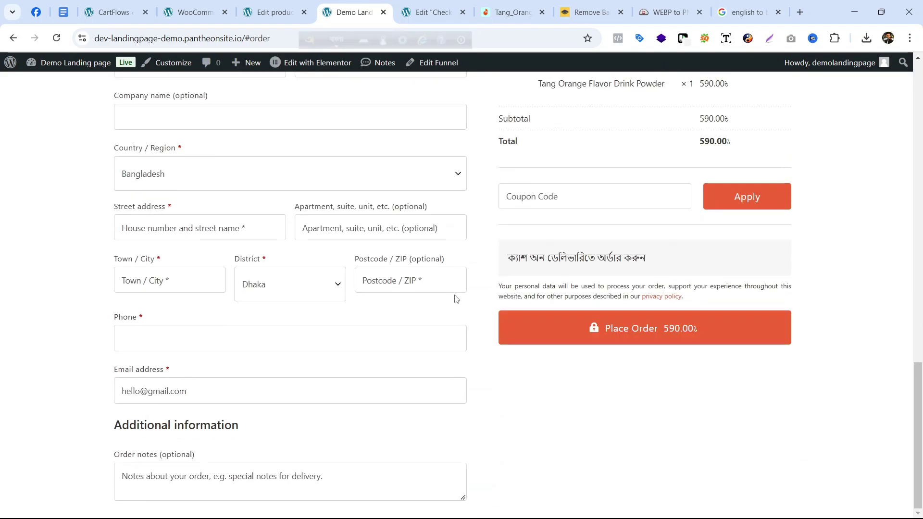
left_click_drag(517, 261, 653, 277)
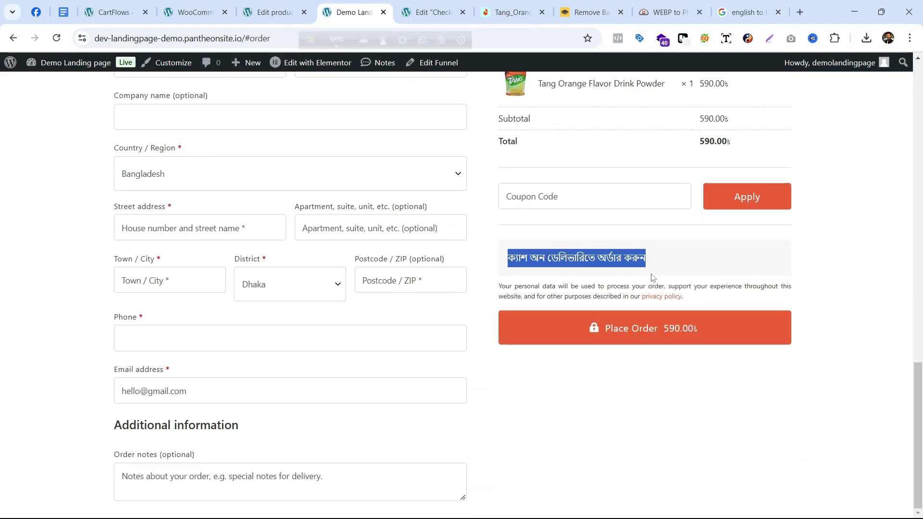
left_click(487, 269)
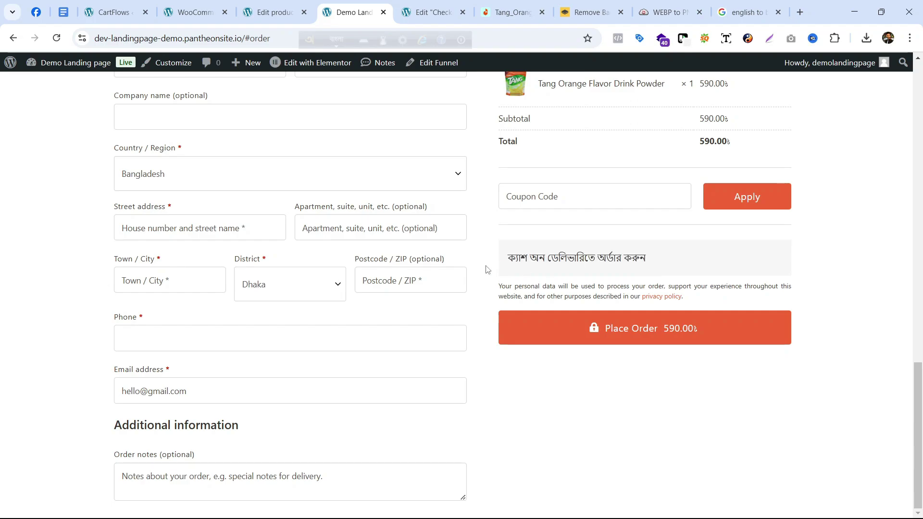
- Test the hero section's order button on the live page and examine the order form it leads to
scroll(616, 279, "up", 15)
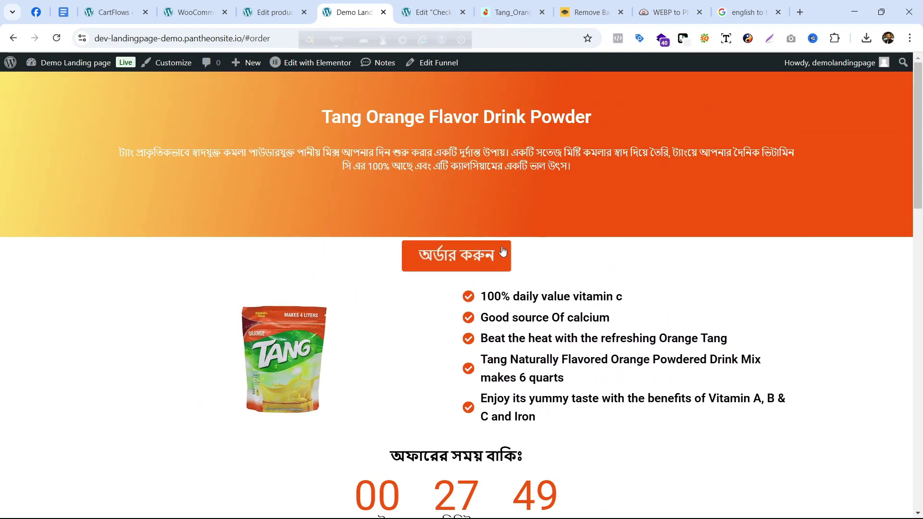
left_click(487, 257)
scroll(529, 289, "up", 7)
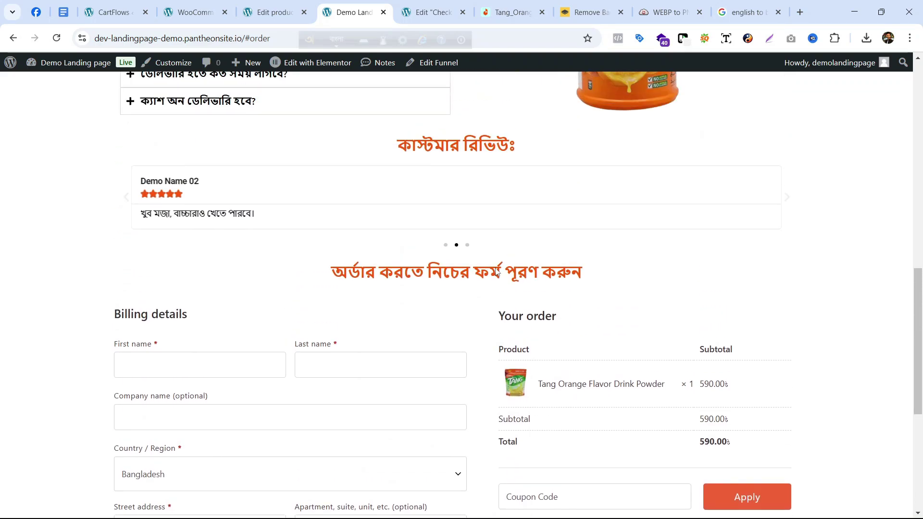
scroll(632, 319, "down", 3)
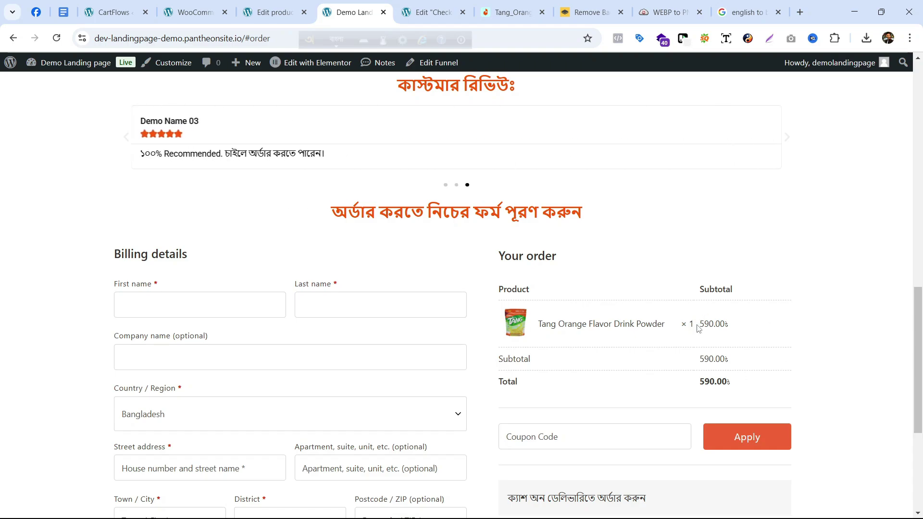
scroll(698, 327, "down", 1)
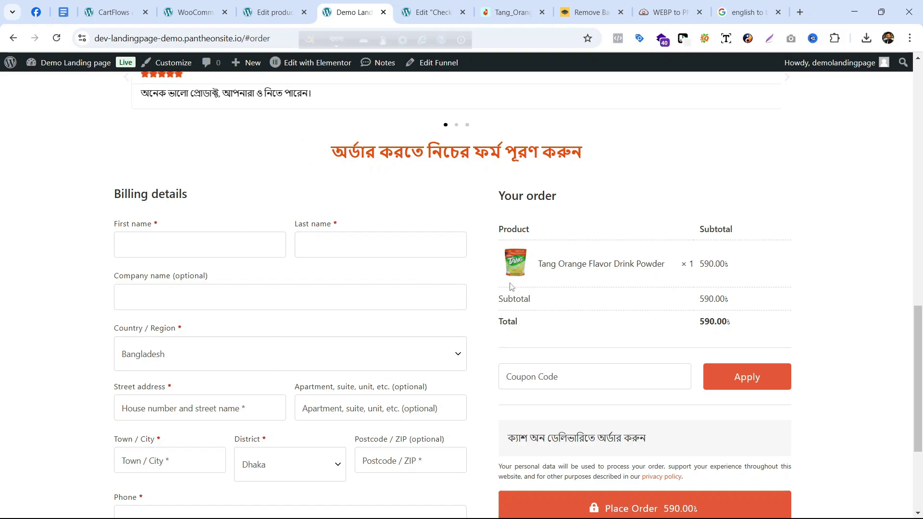
scroll(577, 239, "up", 15)
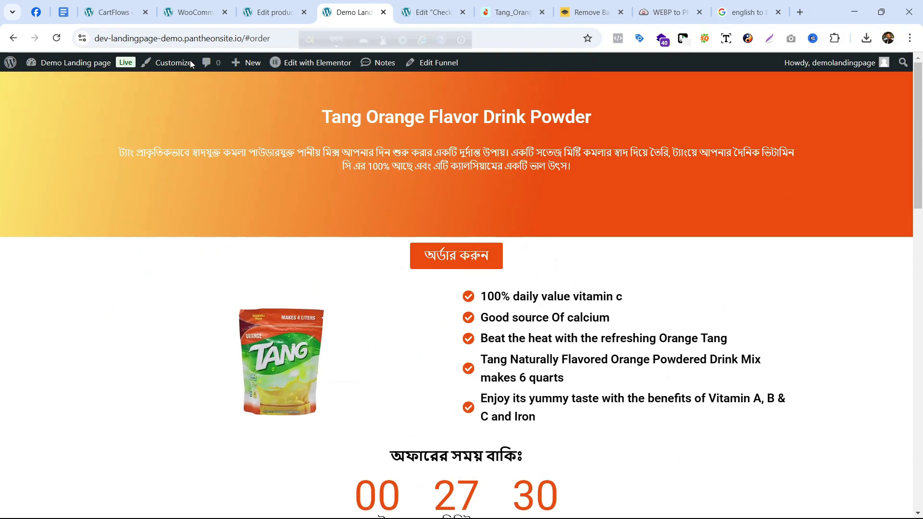
- Open the list of all products from the product editing page and dismiss the Elementor Pro activation notice
left_click(274, 12)
scroll(306, 246, "down", 2)
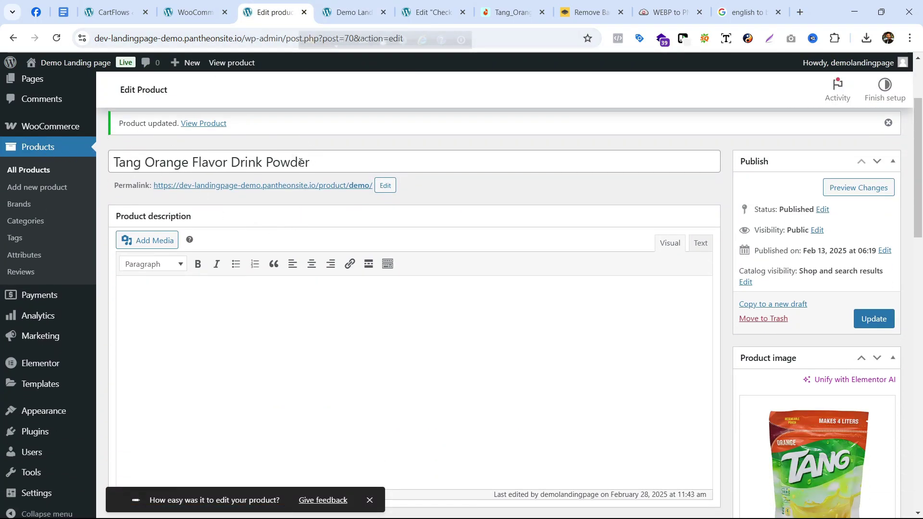
scroll(242, 146, "up", 2)
scroll(231, 174, "down", 2)
left_click(66, 169)
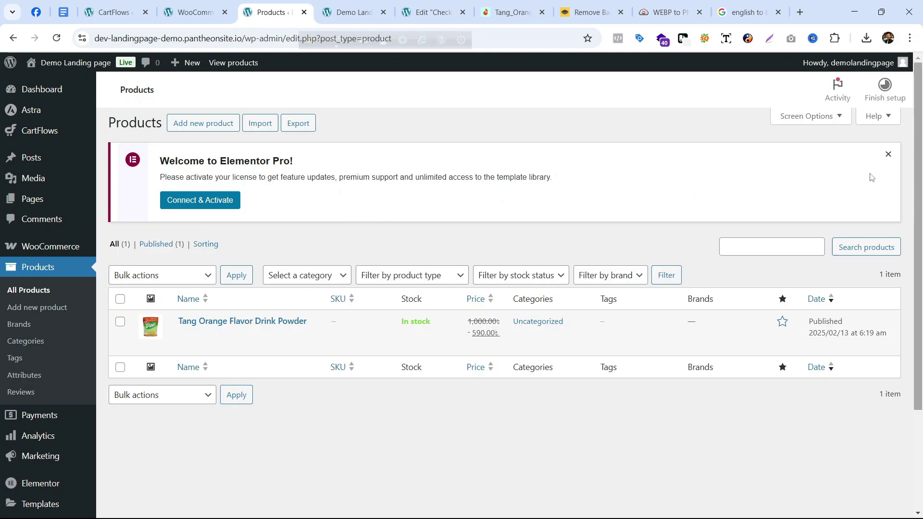
left_click(889, 153)
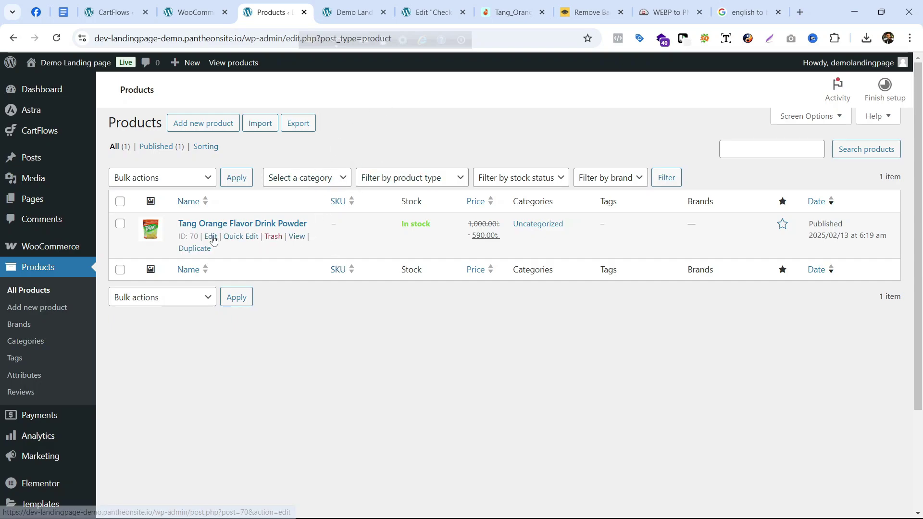
- Open Tang Orange Flavor Drink Powder for editing in a new tab and change its product type to Variable product
middle_click(210, 236)
left_click(323, 11)
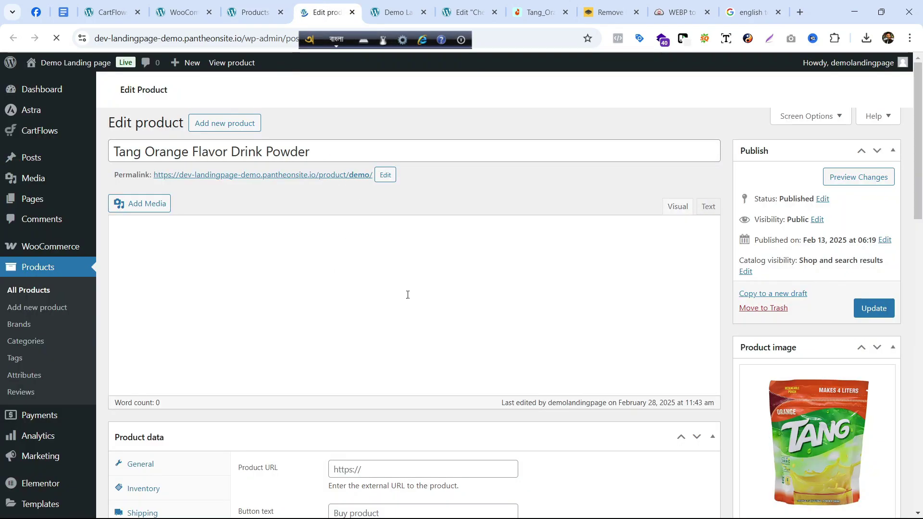
scroll(408, 286, "down", 12)
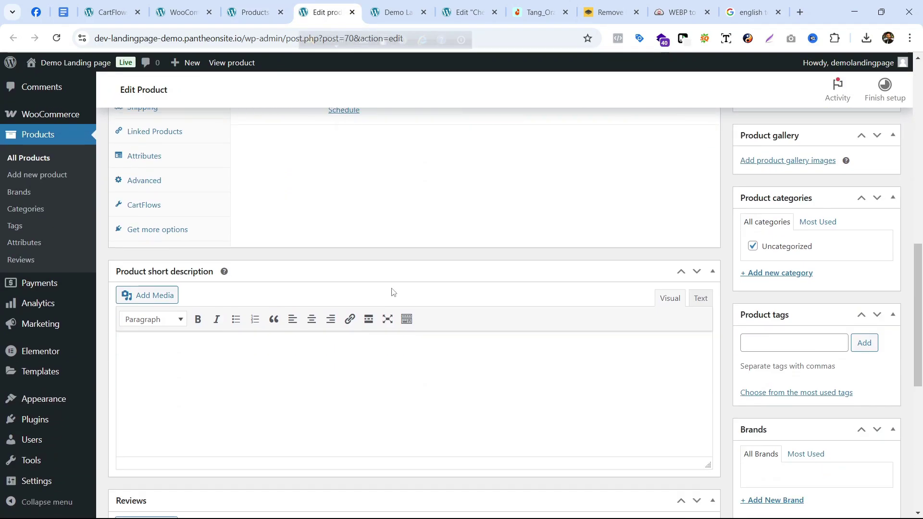
scroll(391, 292, "up", 4)
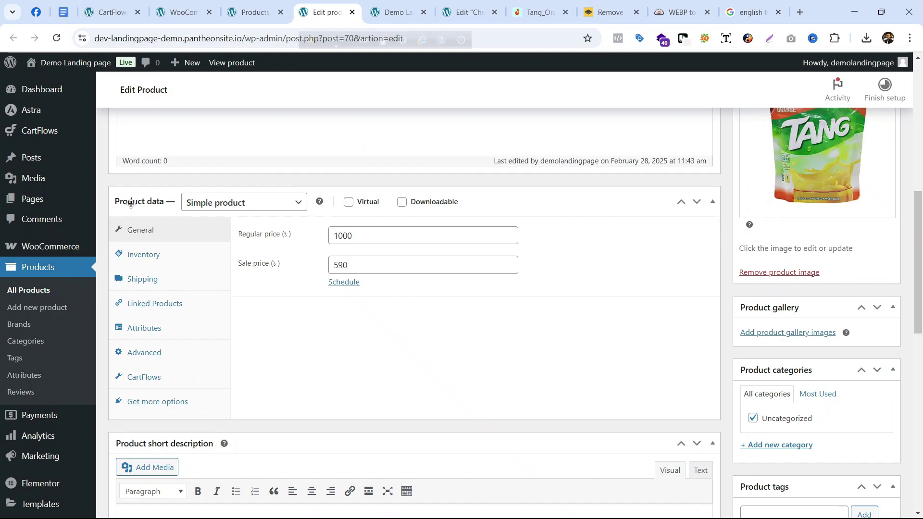
left_click(242, 207)
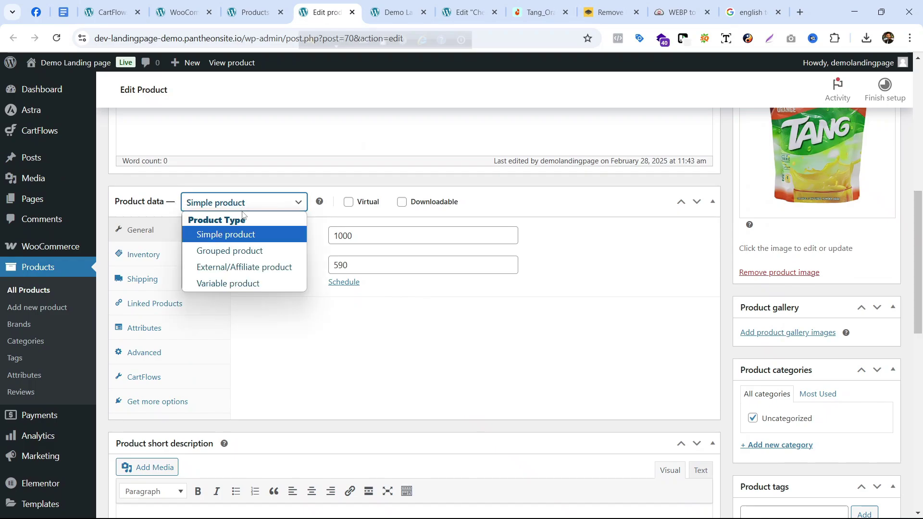
left_click(241, 285)
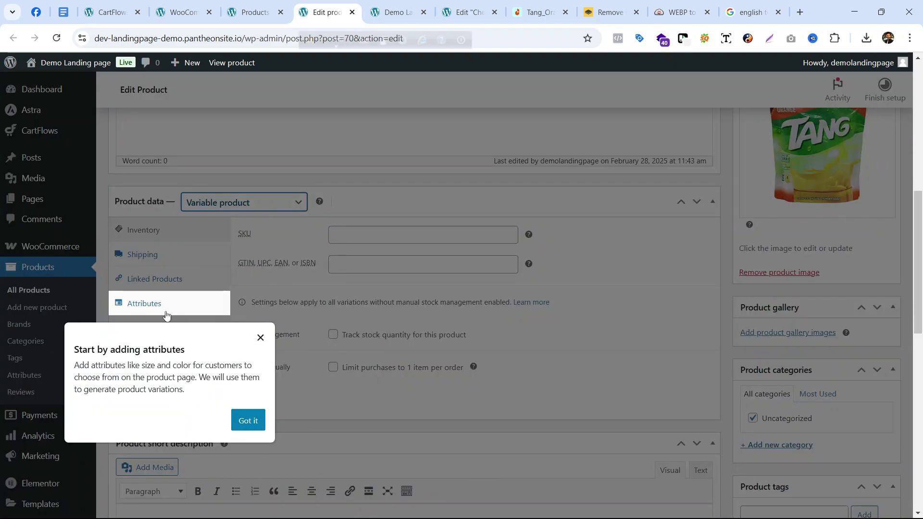
left_click(259, 338)
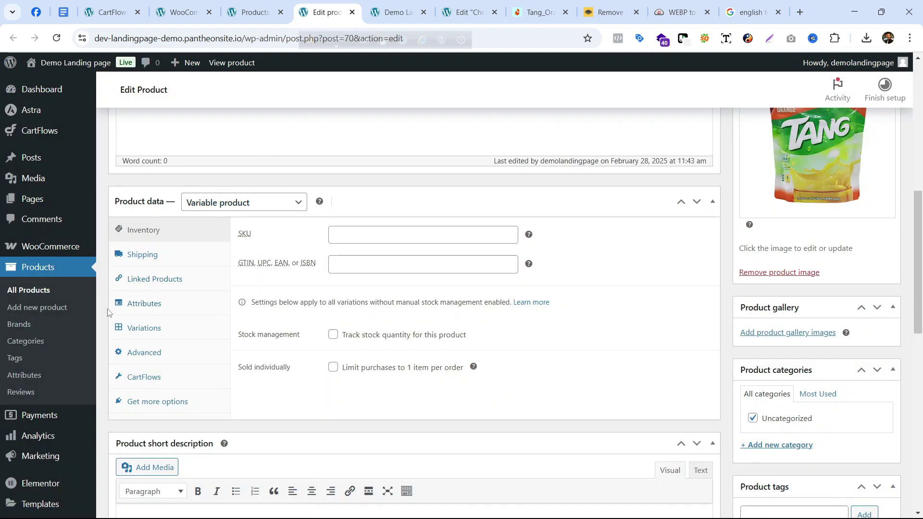
- Open the product's attribute settings and examine the name, values and variation options of the new attribute
left_click(148, 307)
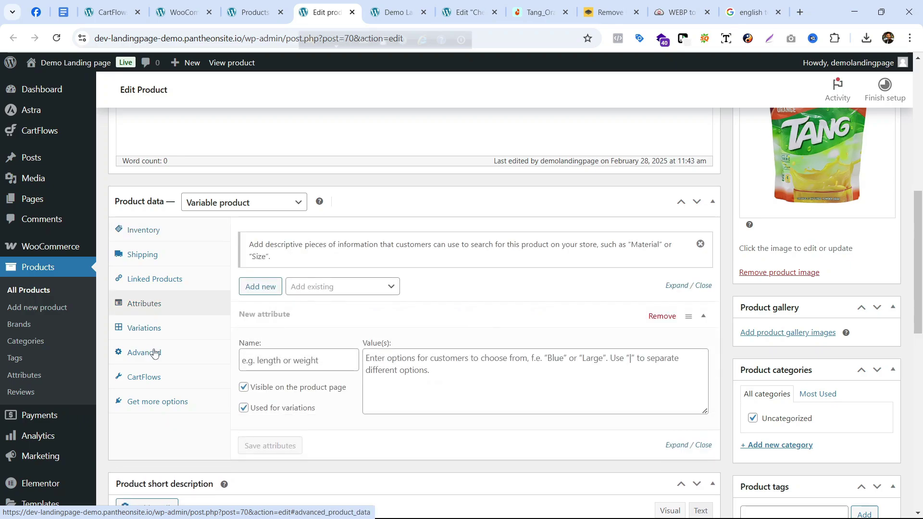
scroll(336, 311, "down", 1)
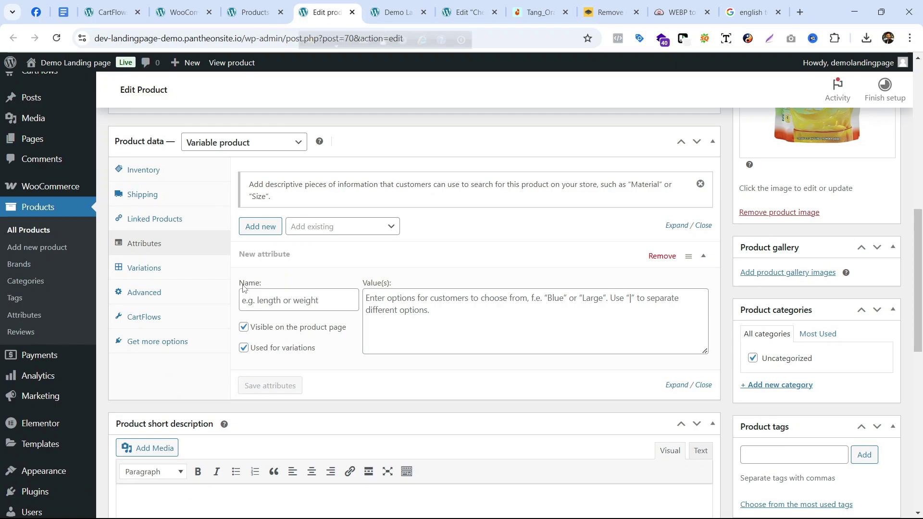
left_click_drag(243, 287, 262, 285)
left_click(304, 300)
left_click(330, 267)
scroll(380, 298, "up", 4)
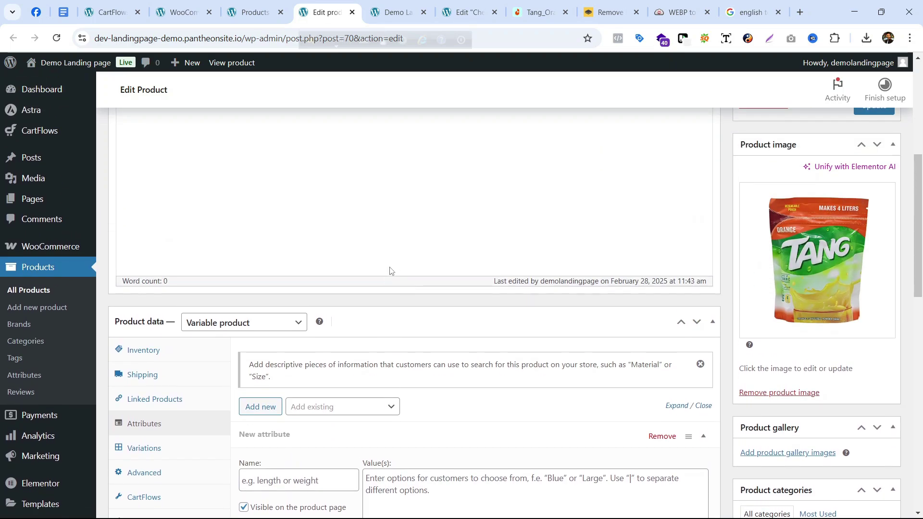
scroll(377, 287, "down", 5)
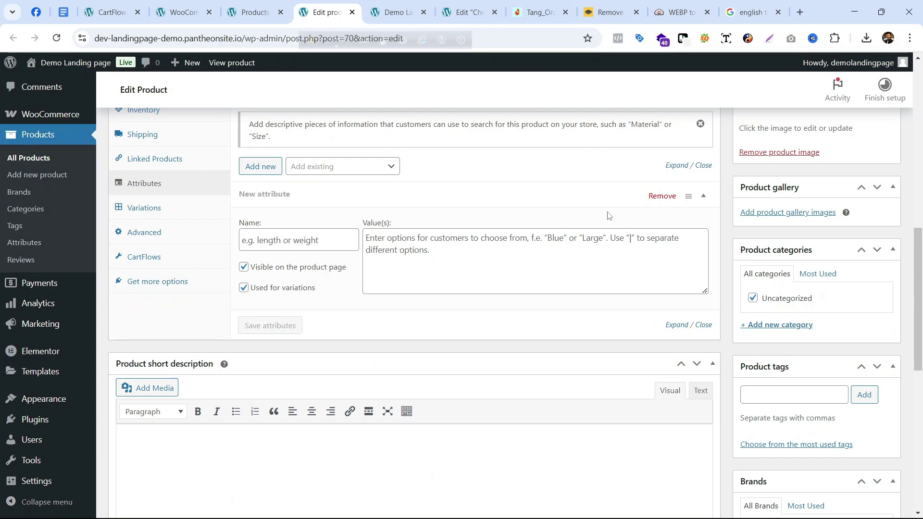
scroll(556, 215, "up", 12)
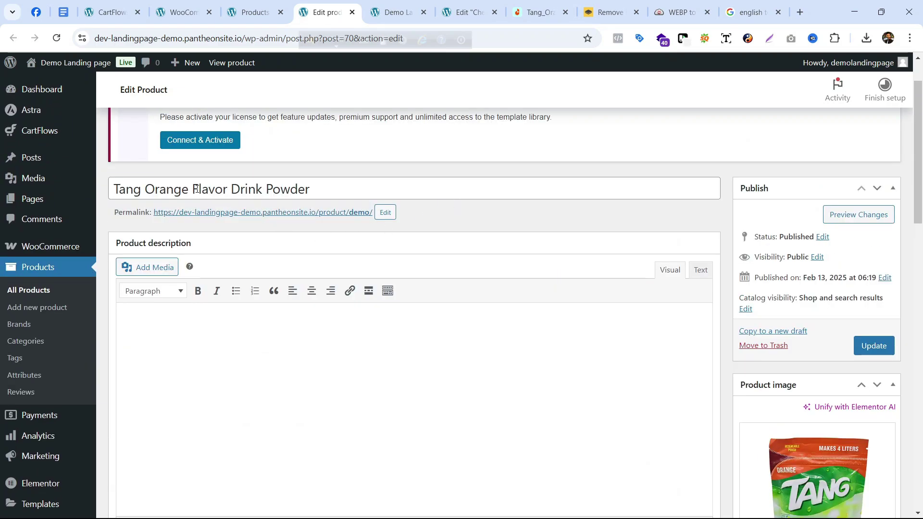
- Name the product's new attribute Weight
scroll(551, 231, "down", 4)
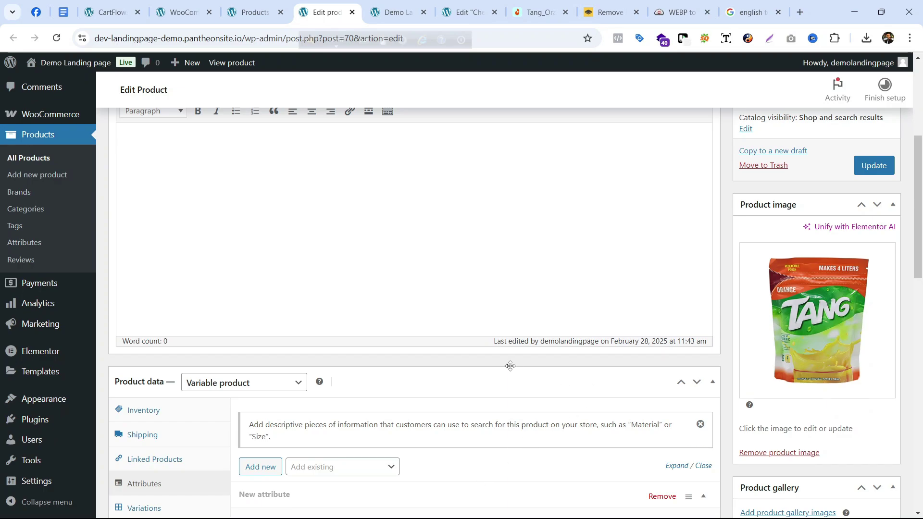
scroll(470, 377, "down", 3)
scroll(332, 337, "down", 4)
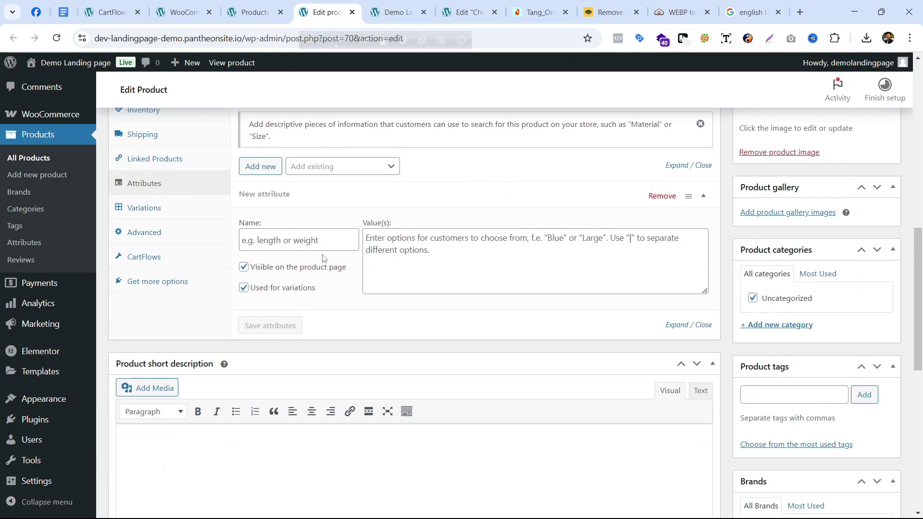
left_click(331, 242)
type("Weight")
left_click(368, 251)
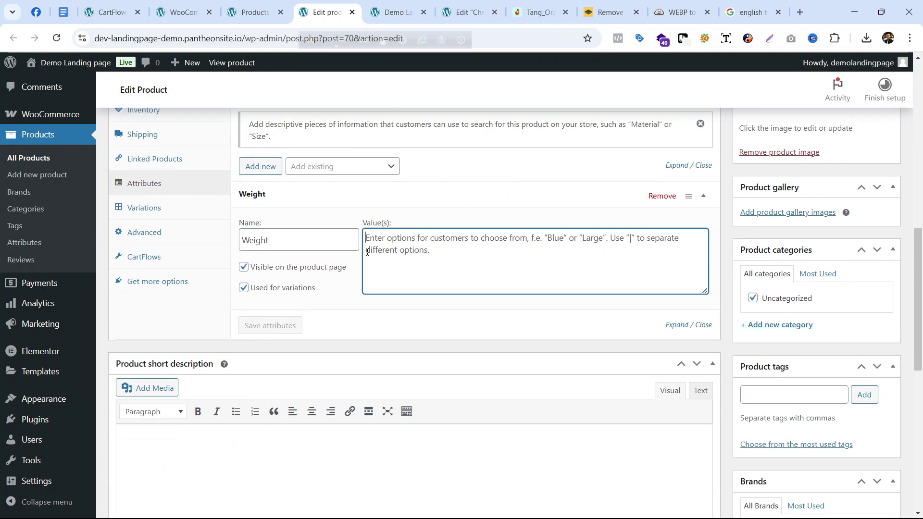
double_click(282, 235)
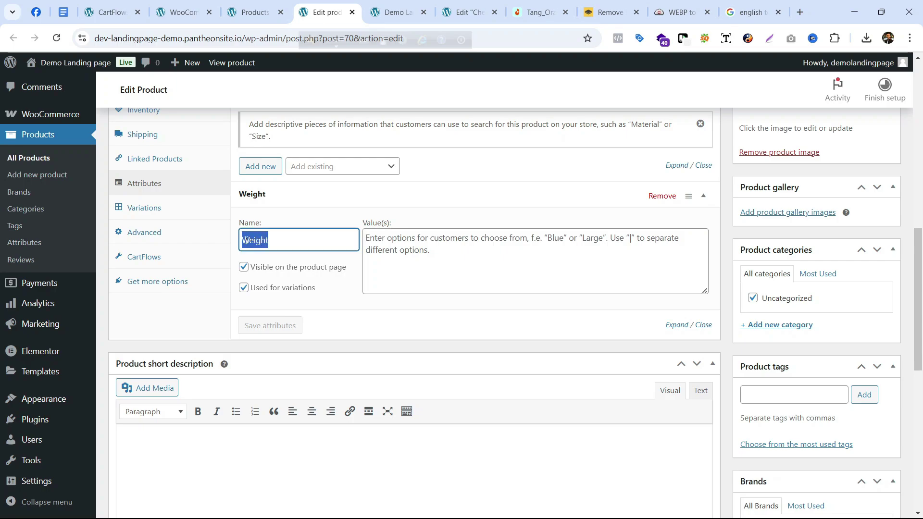
left_click(320, 219)
- Set the Weight attribute's values to 1Kg, 2kg, 3kg and 4kg, separated by vertical bars, and save the attributes
left_click(409, 243)
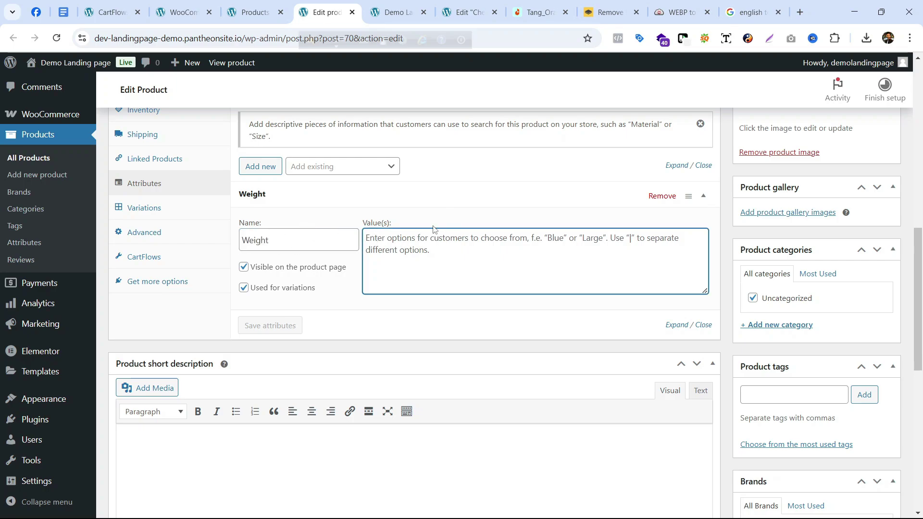
type("1")
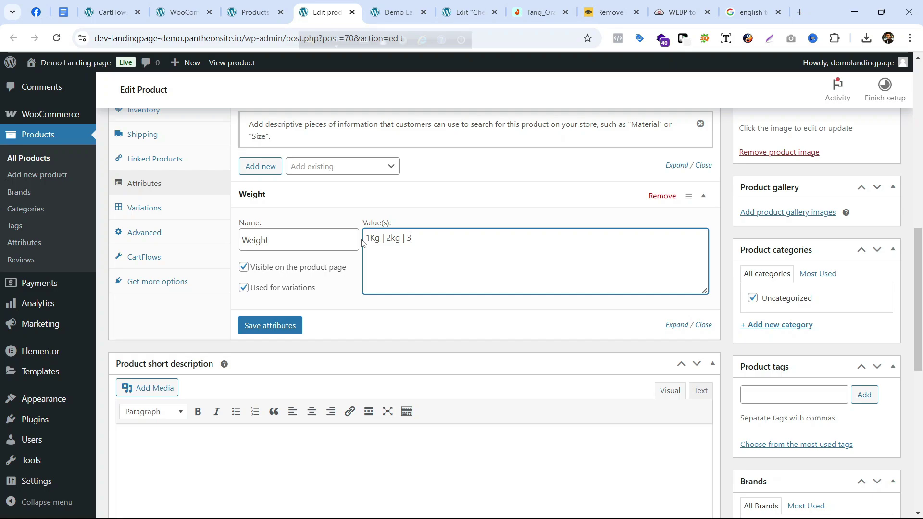
type("kg")
key("ctrl+a")
key("ctrl+c")
key("BackSpace")
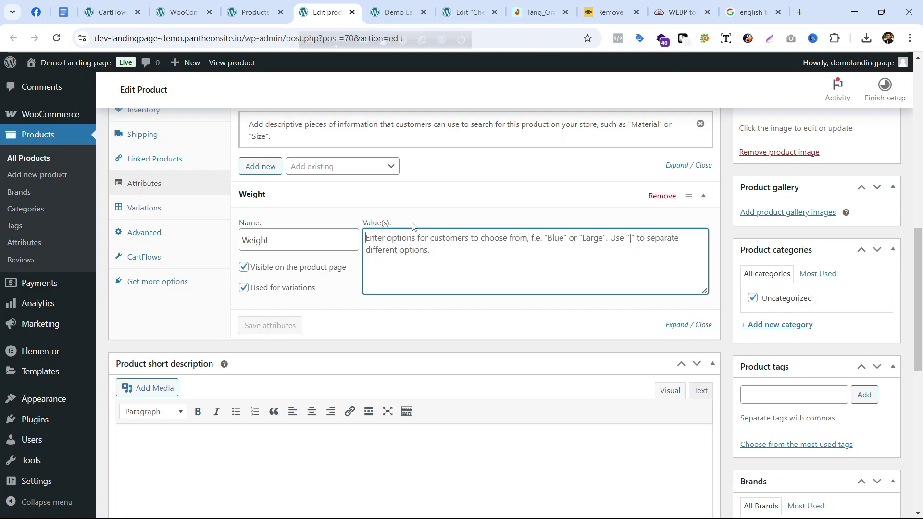
key("ctrl+v")
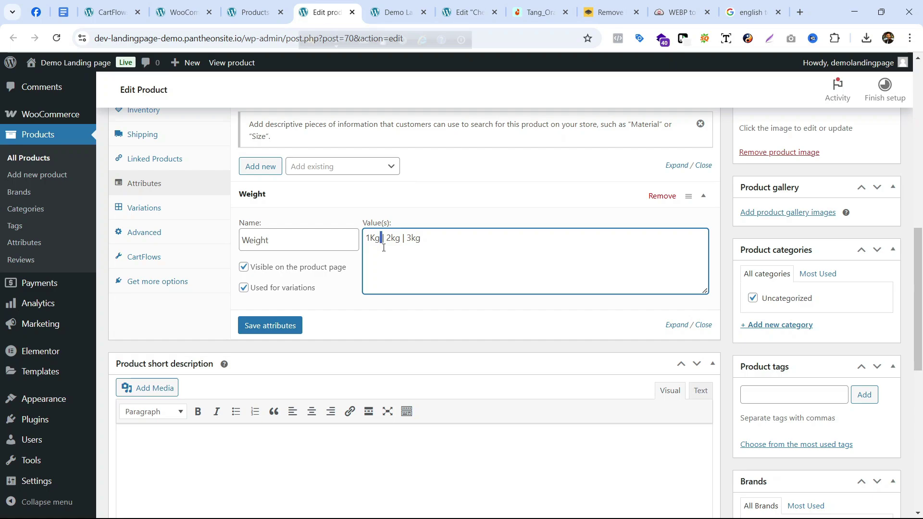
key("BackSpace")
key("Delete")
type("| 4kg")
left_click(267, 326)
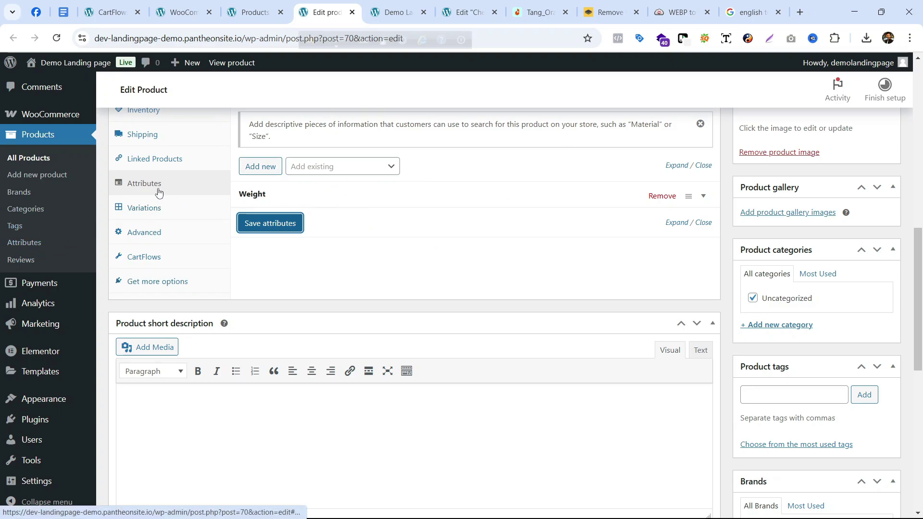
- Generate all product variations from the Weight attribute and look over the resulting list
scroll(153, 193, "up", 1)
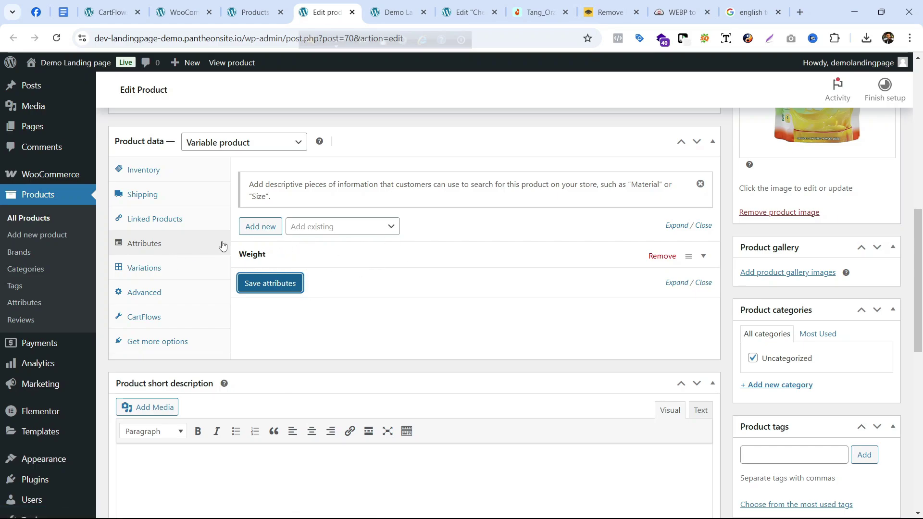
left_click(145, 267)
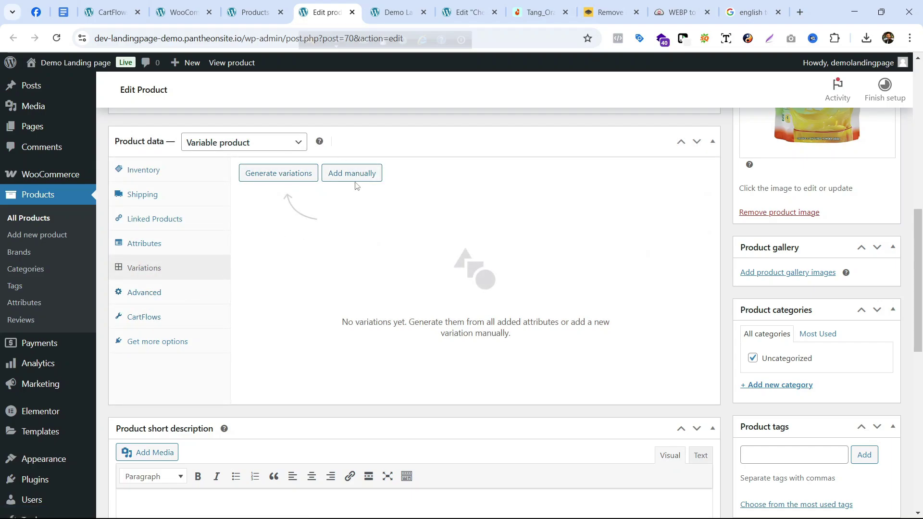
left_click(280, 174)
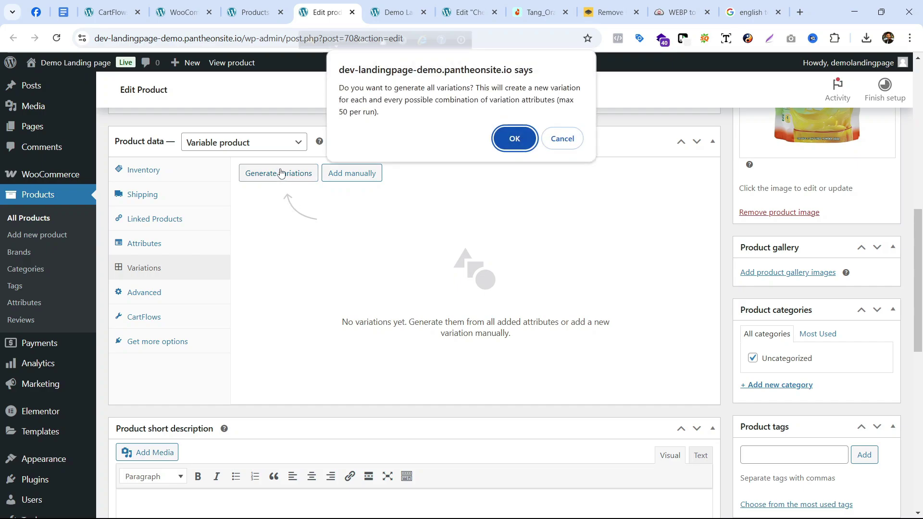
left_click(503, 141)
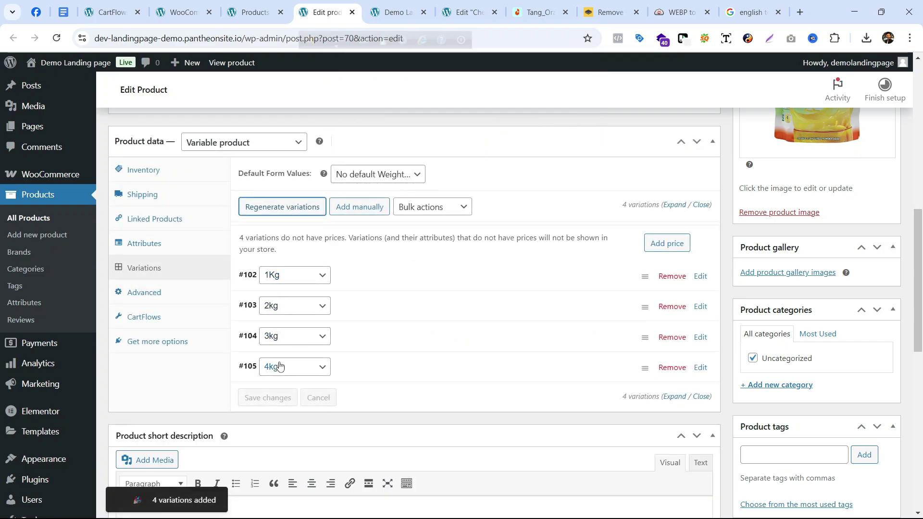
scroll(442, 337, "down", 1)
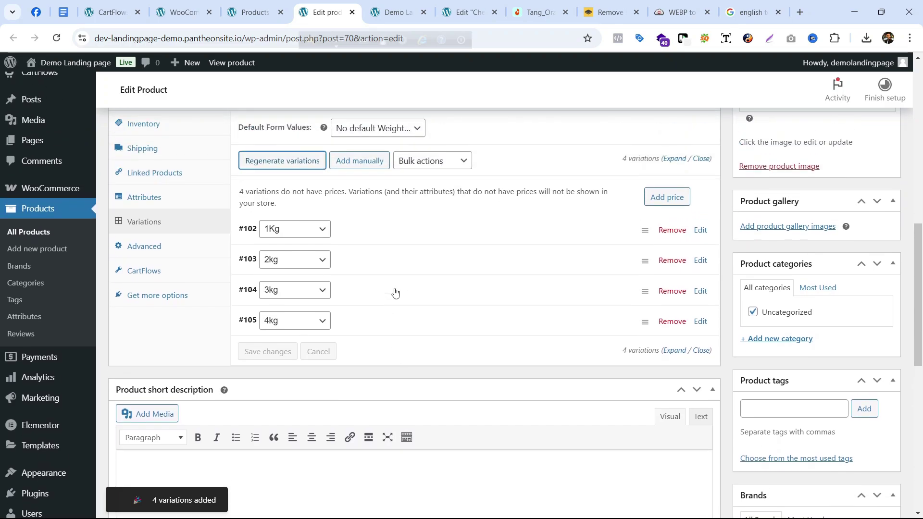
scroll(395, 293, "up", 1)
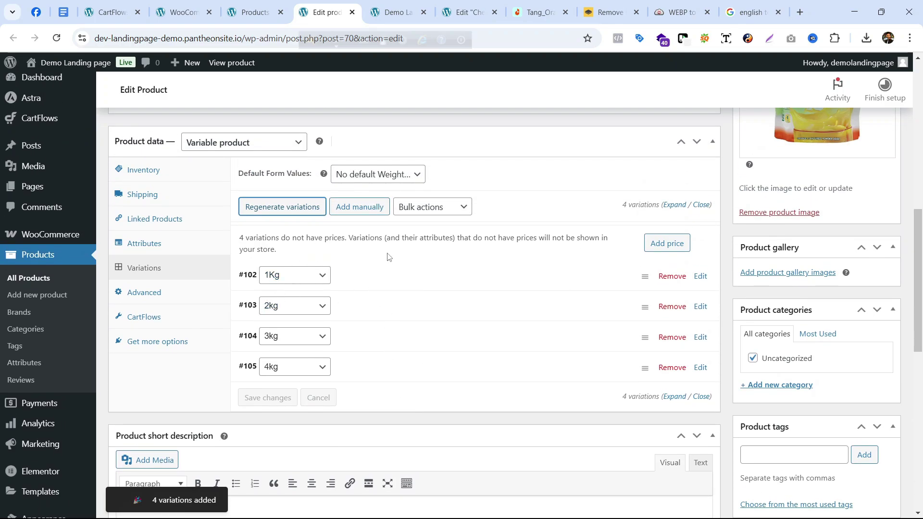
scroll(390, 255, "down", 1)
scroll(468, 219, "up", 1)
- Open the 1Kg variation for editing and examine its price, stock and shipping fields
left_click(702, 278)
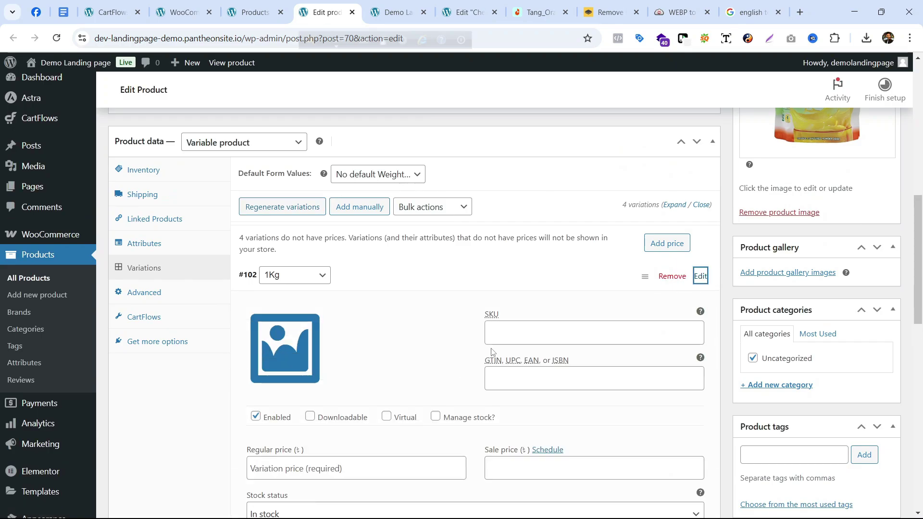
scroll(492, 352, "down", 1)
scroll(313, 276, "down", 1)
scroll(689, 257, "up", 2)
scroll(330, 375, "down", 1)
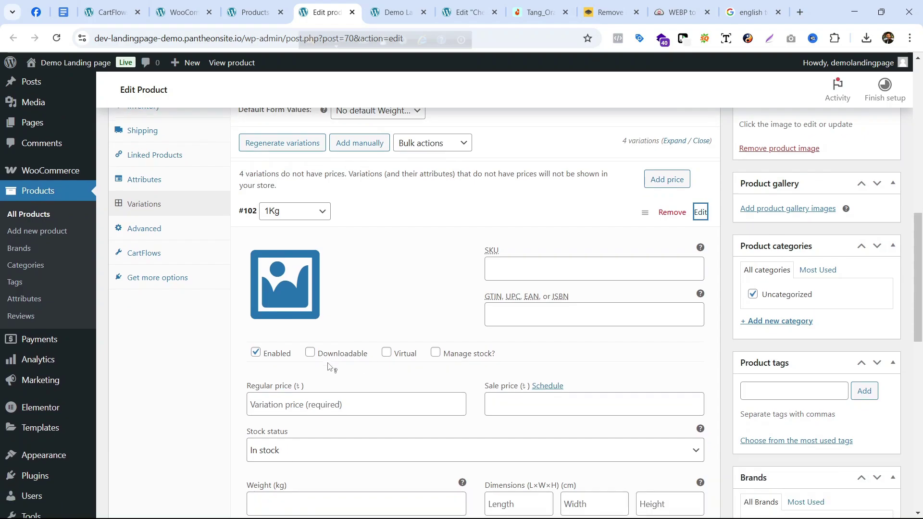
scroll(330, 367, "down", 3)
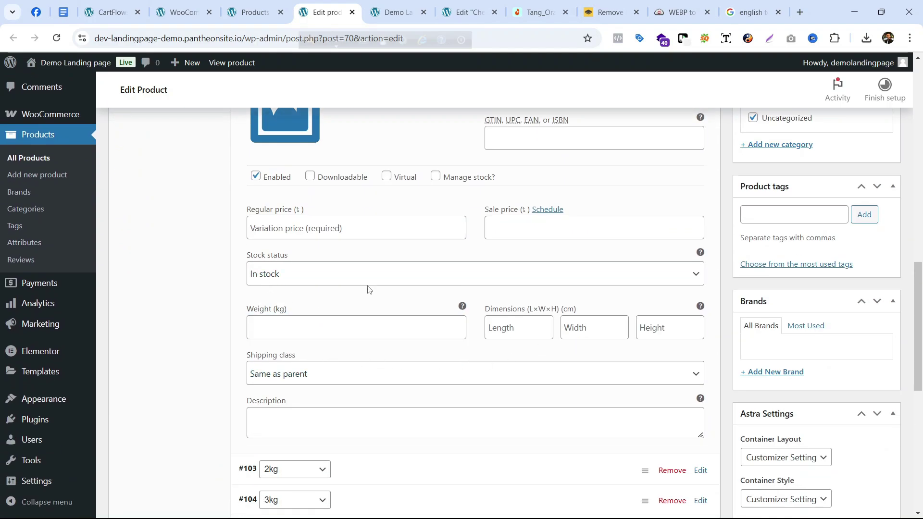
left_click(504, 228)
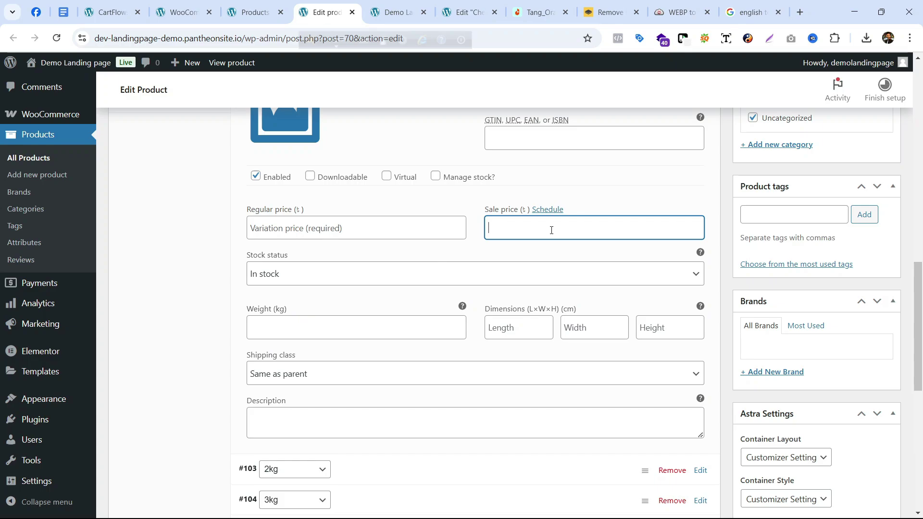
left_click(312, 235)
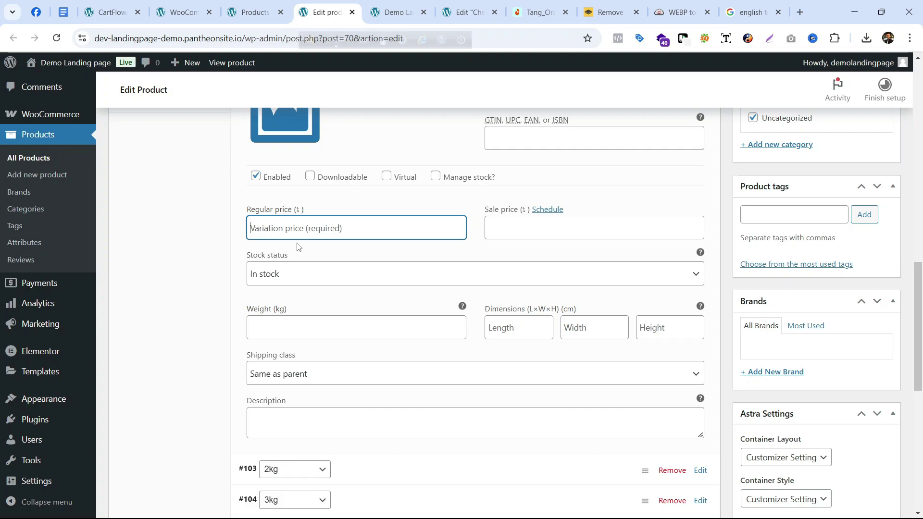
- Switch to the Daraz product page and check the prices of the related Tang drink powders
left_click(533, 12)
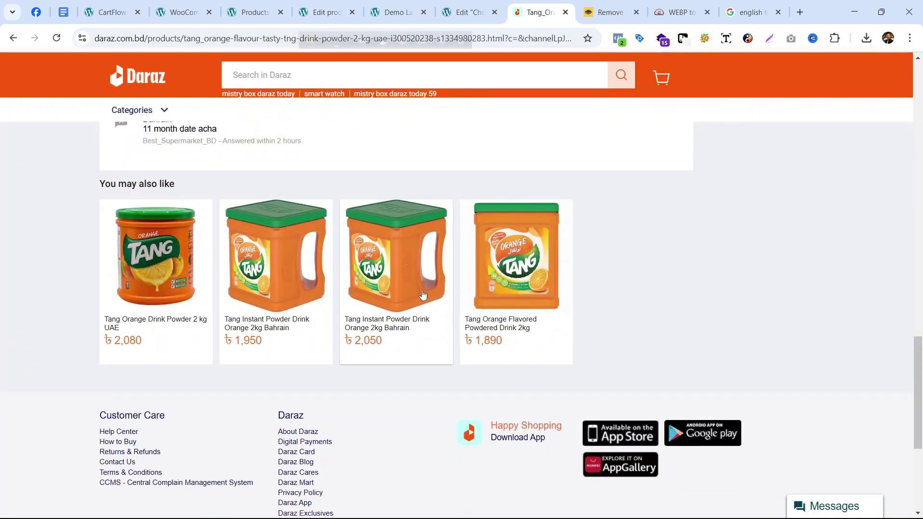
scroll(418, 288, "down", 3)
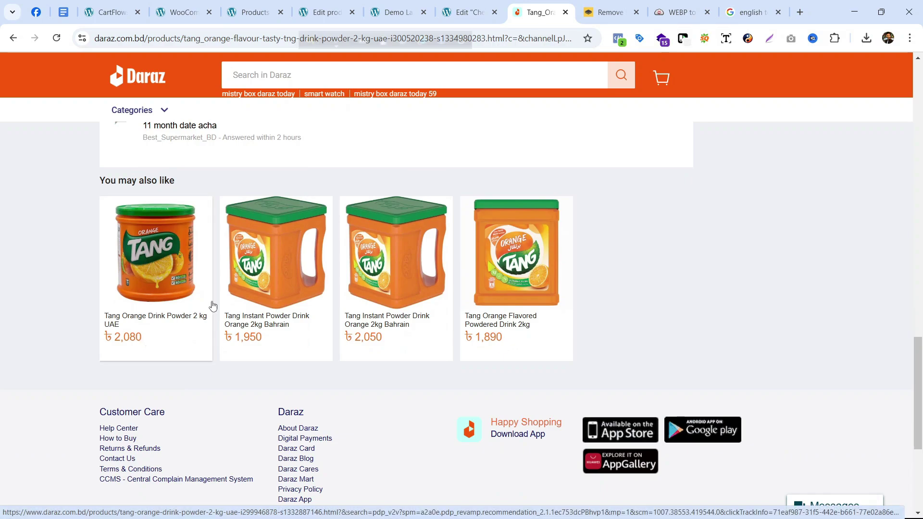
scroll(212, 310, "up", 4)
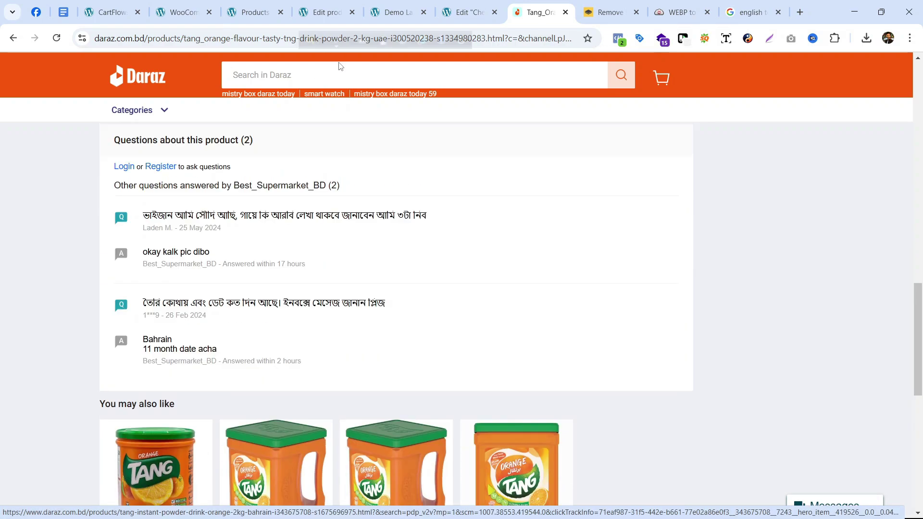
left_click(443, 13)
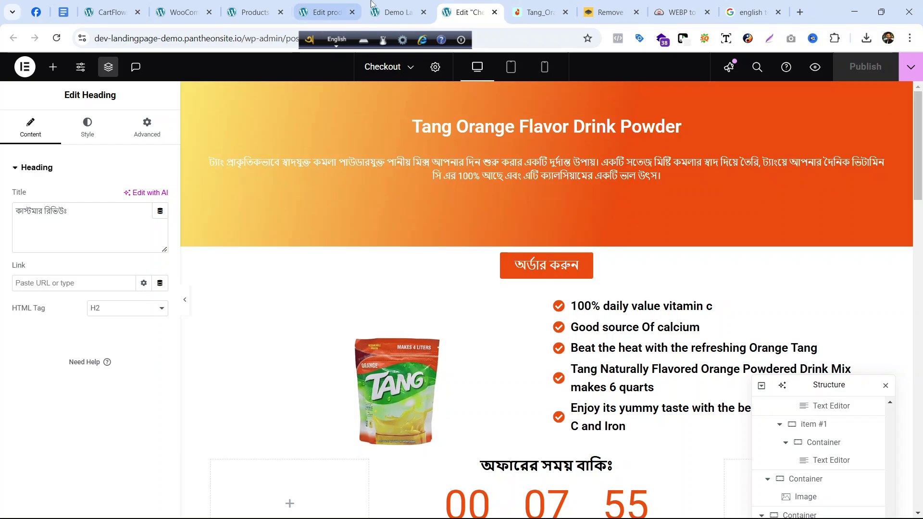
left_click(391, 7)
- Return to the product editor, set the 1Kg variation's regular price to 1000 and collapse its details
left_click(327, 12)
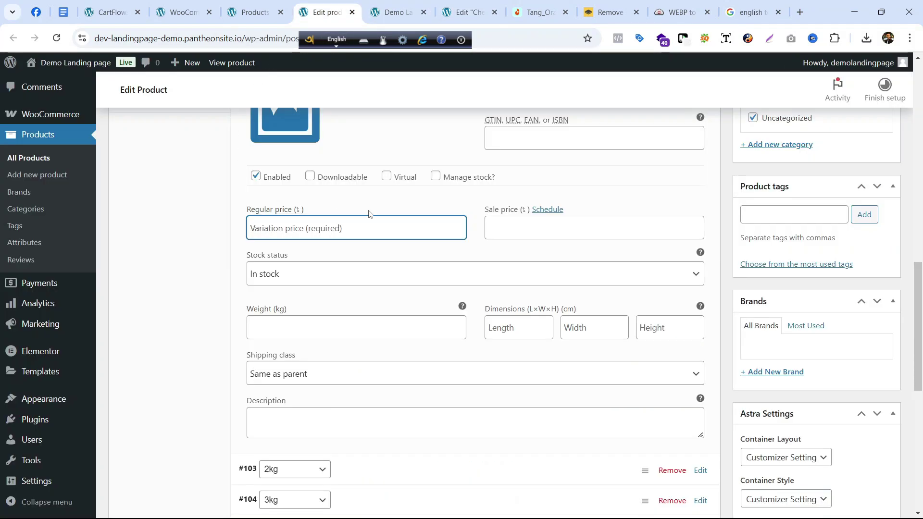
type("1000")
scroll(412, 235, "up", 4)
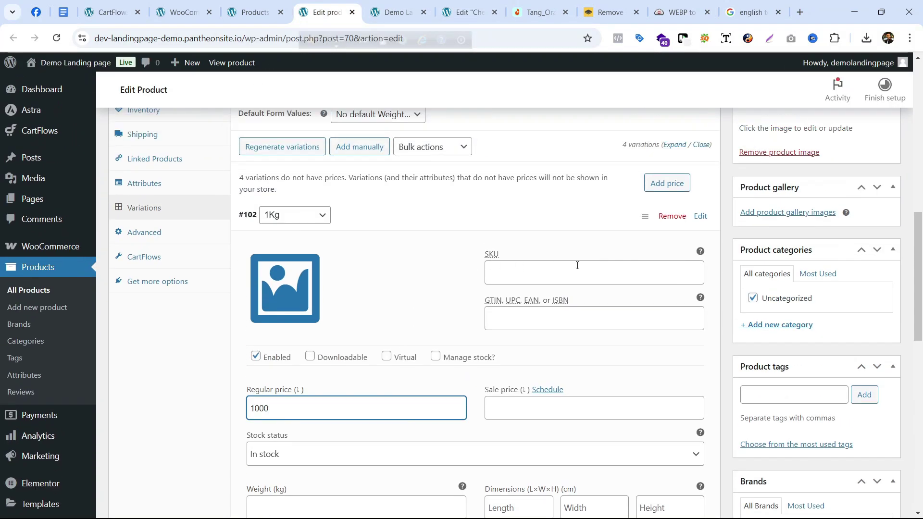
left_click(700, 215)
- Open the 2kg variation for editing and enter its regular price
left_click(701, 246)
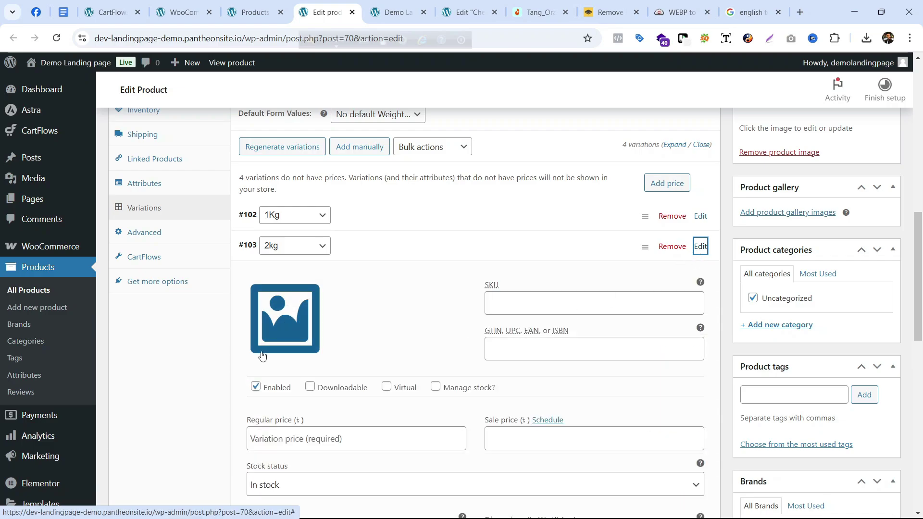
scroll(307, 349, "down", 1)
left_click(305, 374)
type("2")
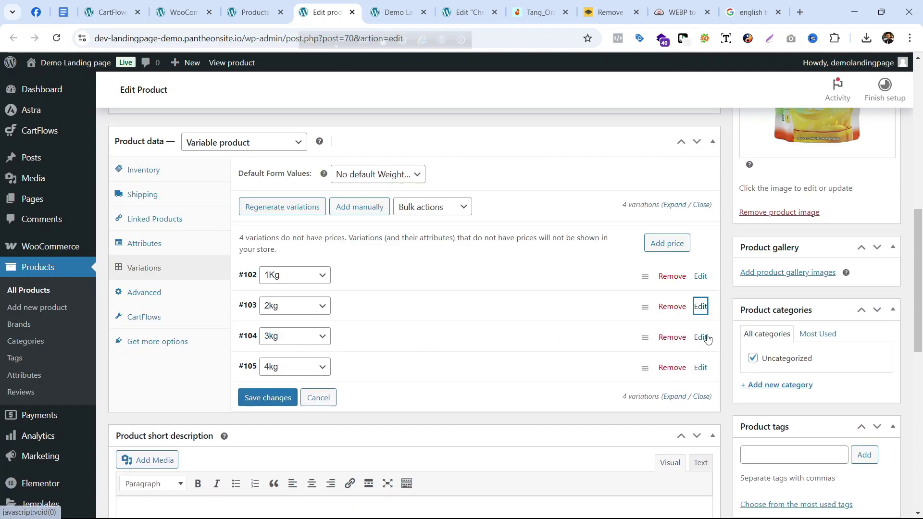
- Open the 3kg variation for editing and enter its regular price
left_click(700, 337)
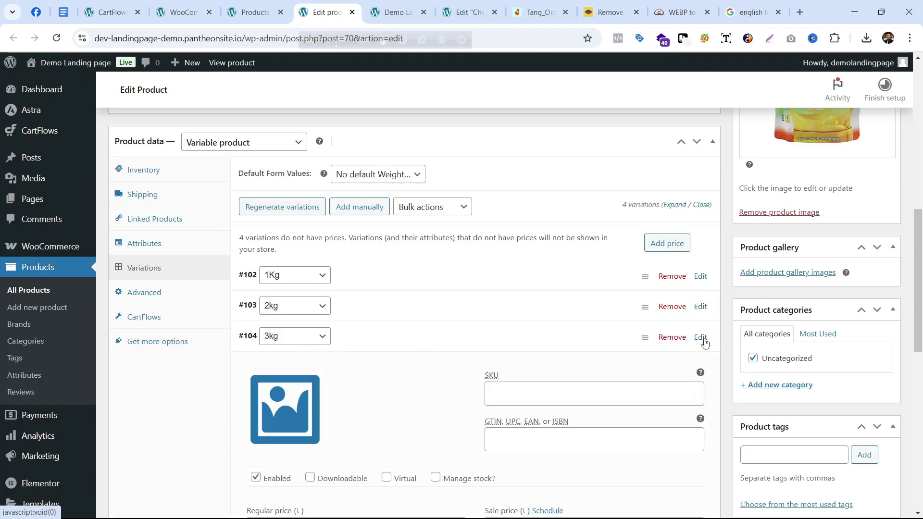
scroll(406, 404, "down", 3)
left_click(292, 354)
type("3")
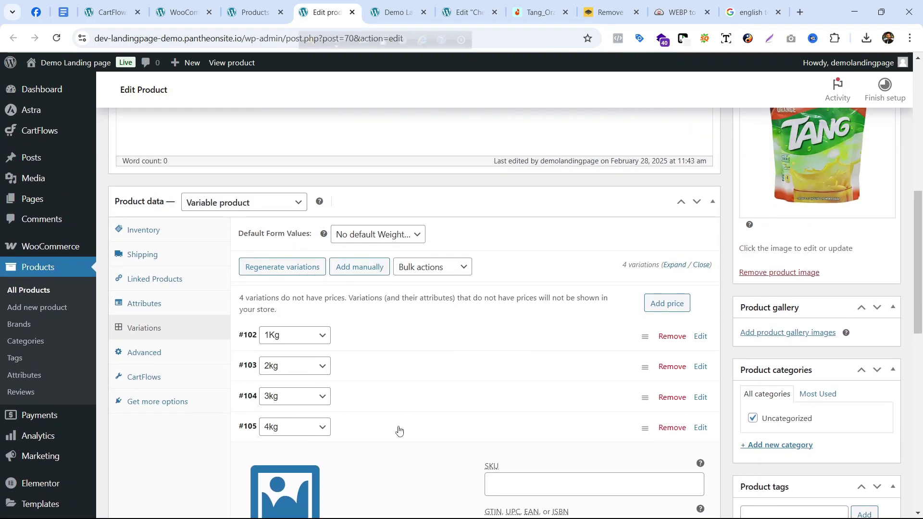
- Save the changes to the product's weight variations
scroll(485, 367, "down", 6)
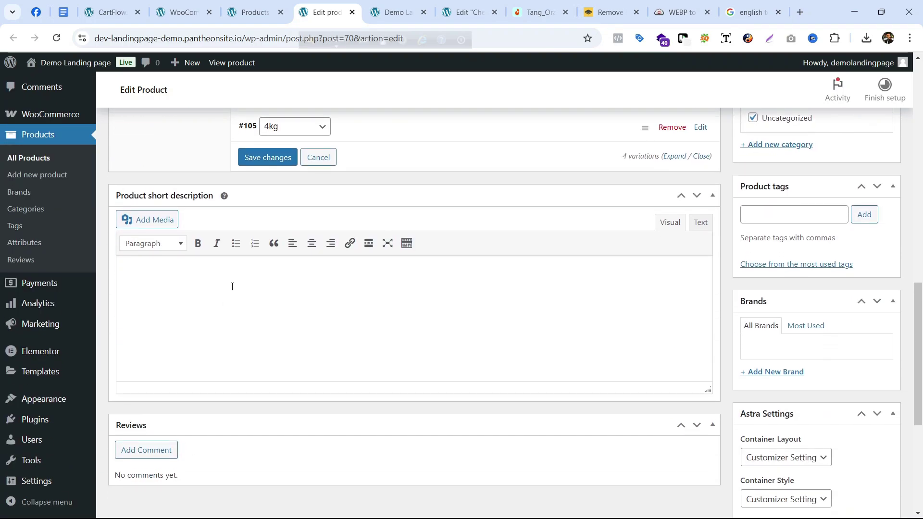
left_click(281, 158)
scroll(404, 308, "up", 8)
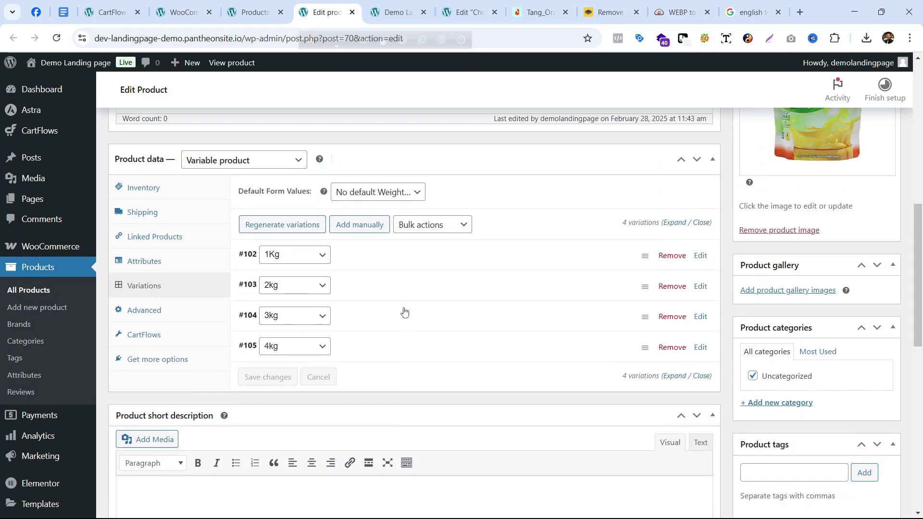
- Open the store's Shop page from the product editor in a new tab and view it
left_click(392, 12)
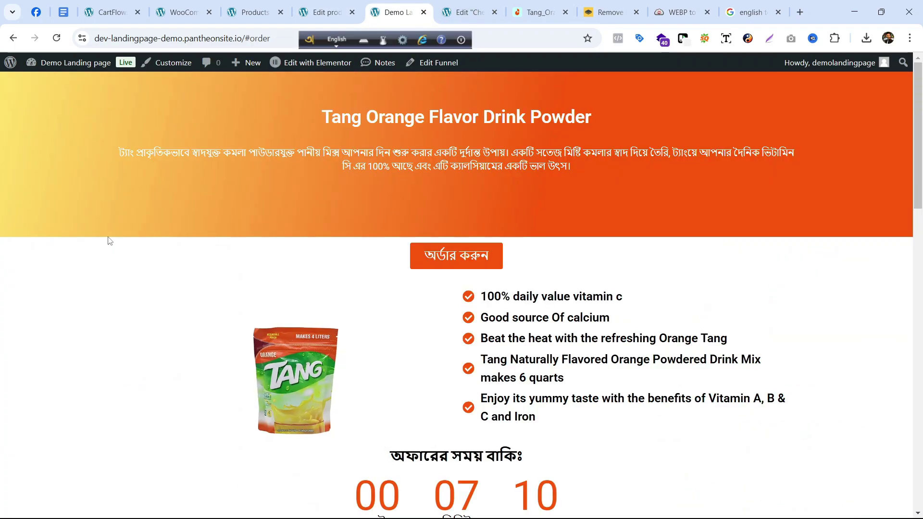
left_click(308, 14)
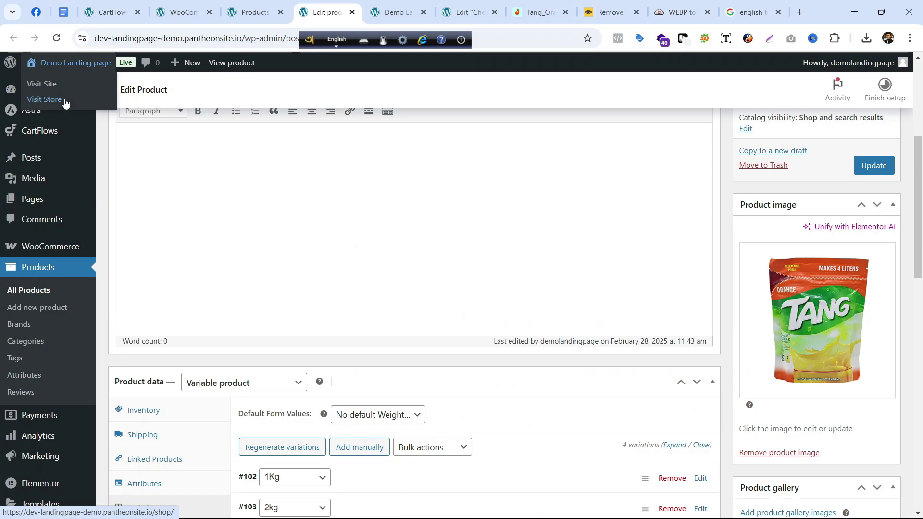
middle_click(64, 99)
left_click(363, 11)
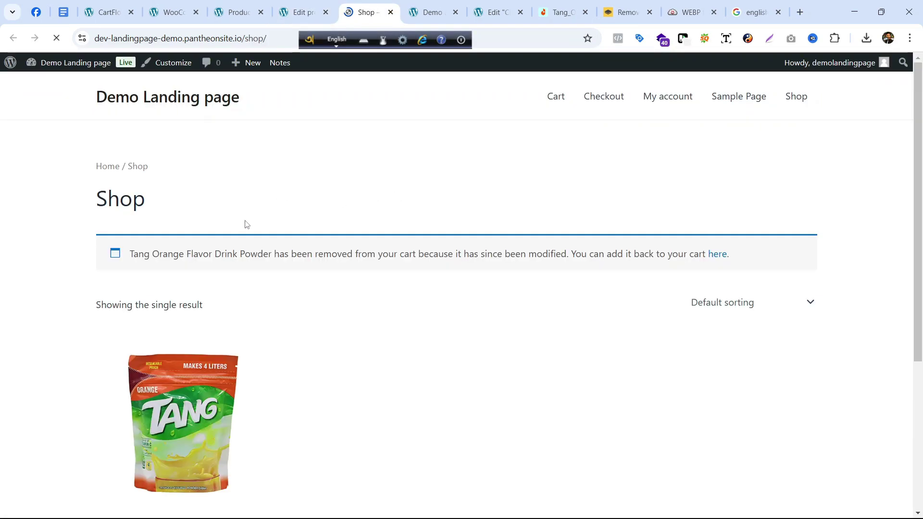
- Open the Tang product from the Shop page and choose the 1Kg weight to check its price
scroll(233, 382, "down", 3)
left_click(178, 343)
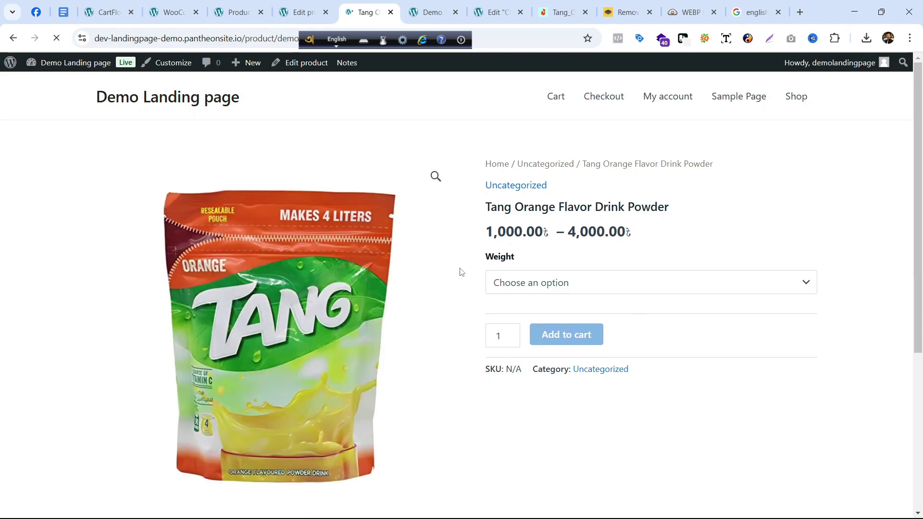
left_click(615, 285)
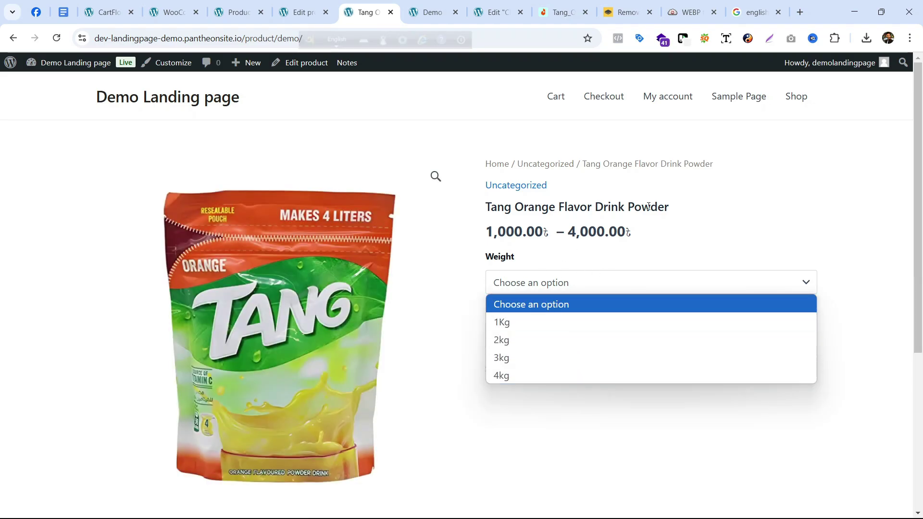
left_click(568, 330)
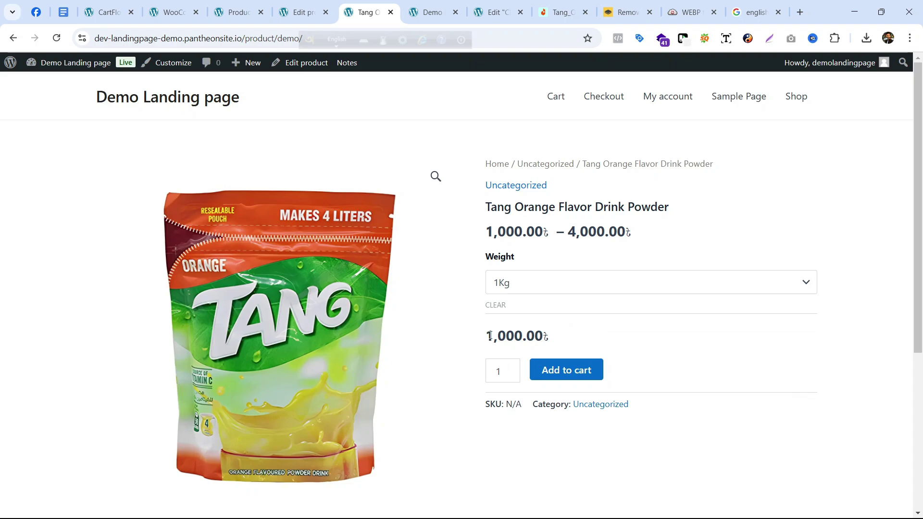
left_click_drag(491, 335, 637, 336)
left_click(637, 336)
- Choose the 2kg weight on the live product page and check its price and quantity field
left_click(577, 287)
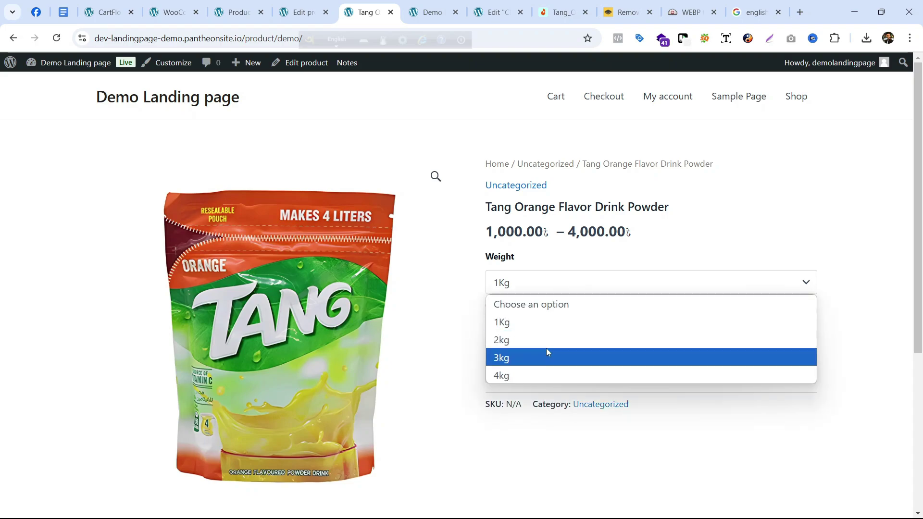
left_click(547, 340)
left_click_drag(527, 336, 580, 354)
left_click(604, 341)
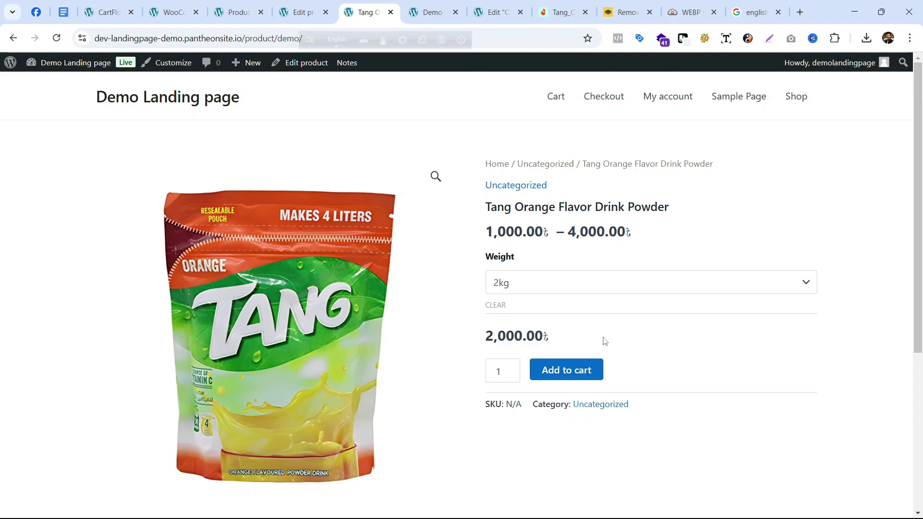
left_click(513, 368)
left_click(513, 374)
triple_click(594, 341)
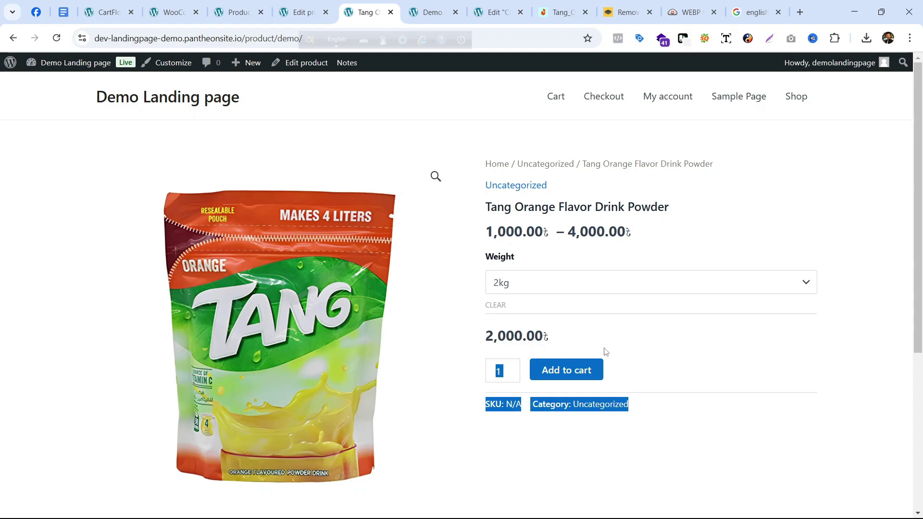
- Close the live product page and the product editor, and view the list of Tang products
key("ctrl+w")
key("ctrl+w")
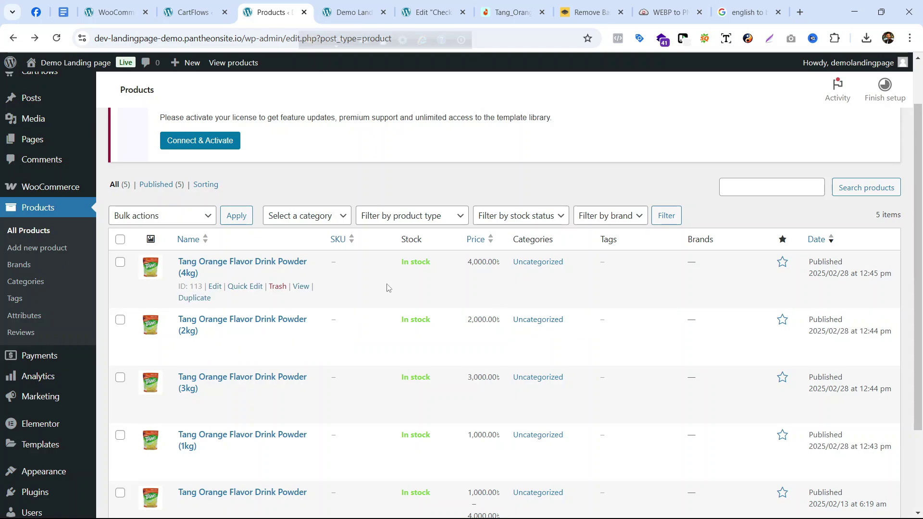
scroll(387, 294, "down", 2)
scroll(344, 269, "down", 2)
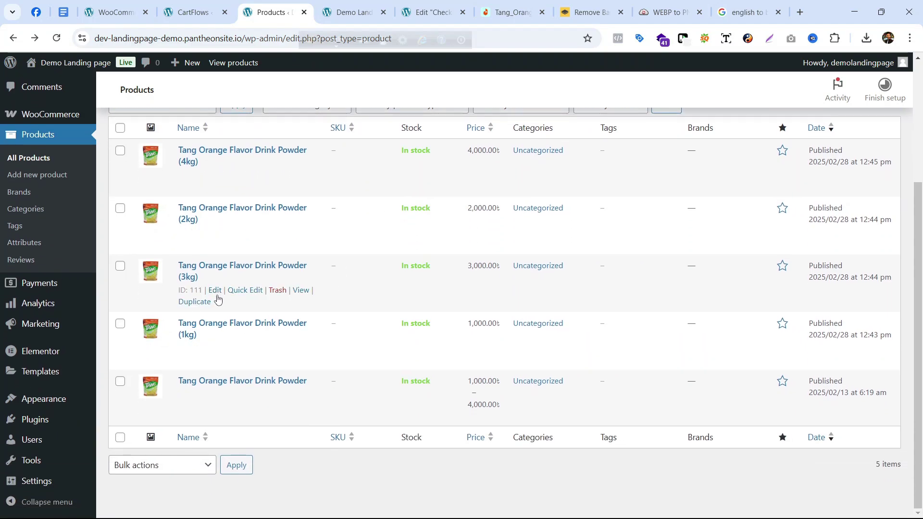
left_click(192, 165)
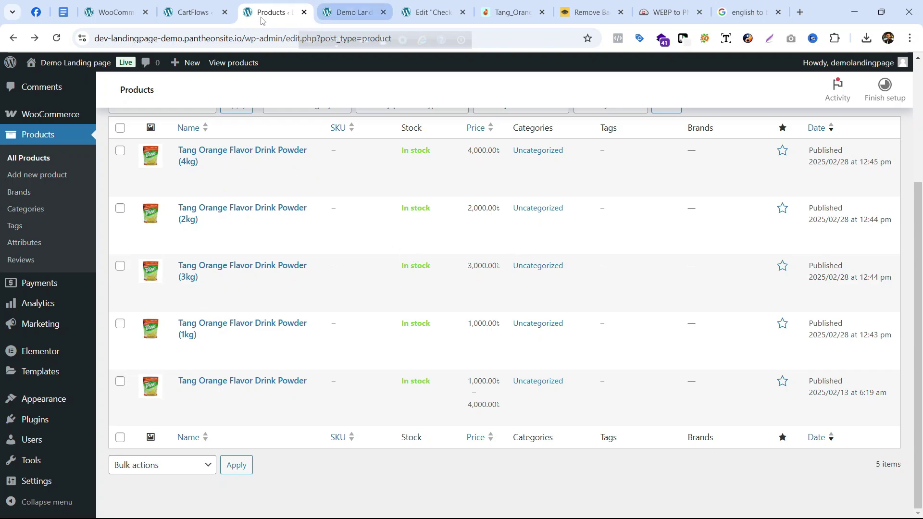
- Remove Tang Orange Flavor Drink Powder from the CartFlows Checkout step's products and save the settings
key("ctrl+shift+Tab")
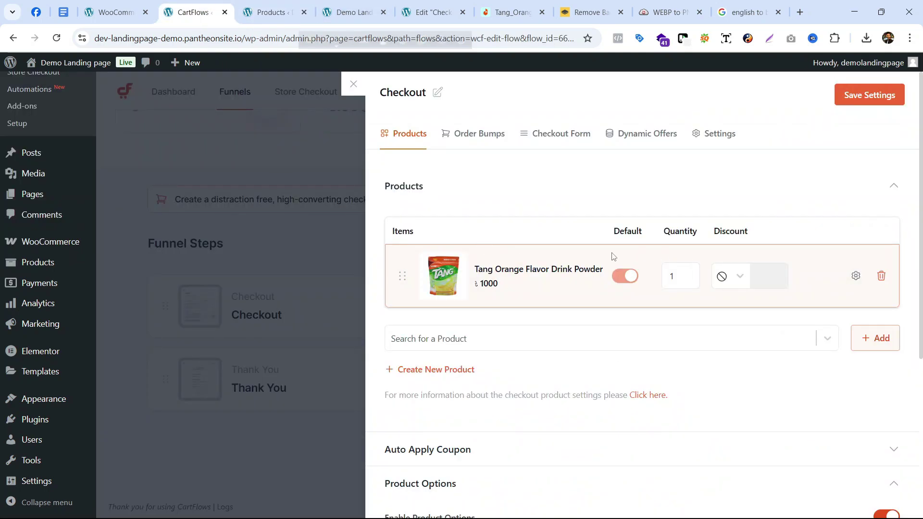
left_click(881, 275)
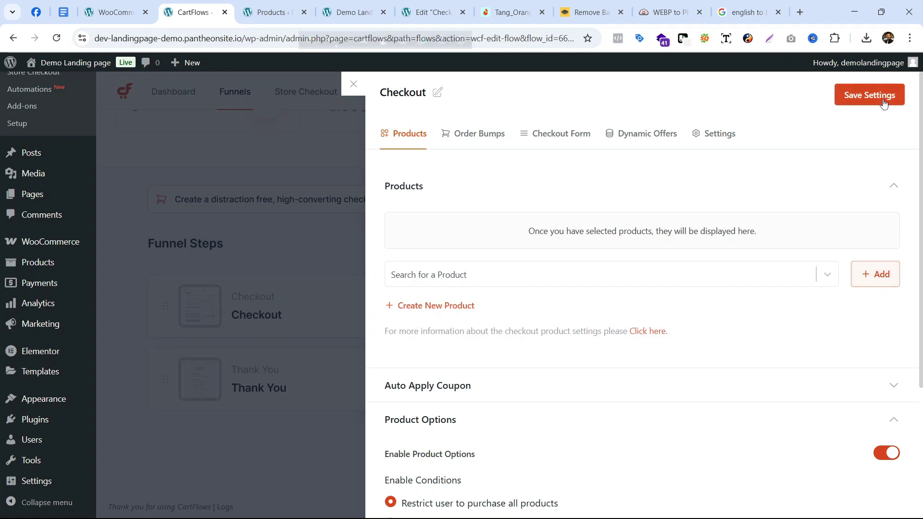
left_click(869, 95)
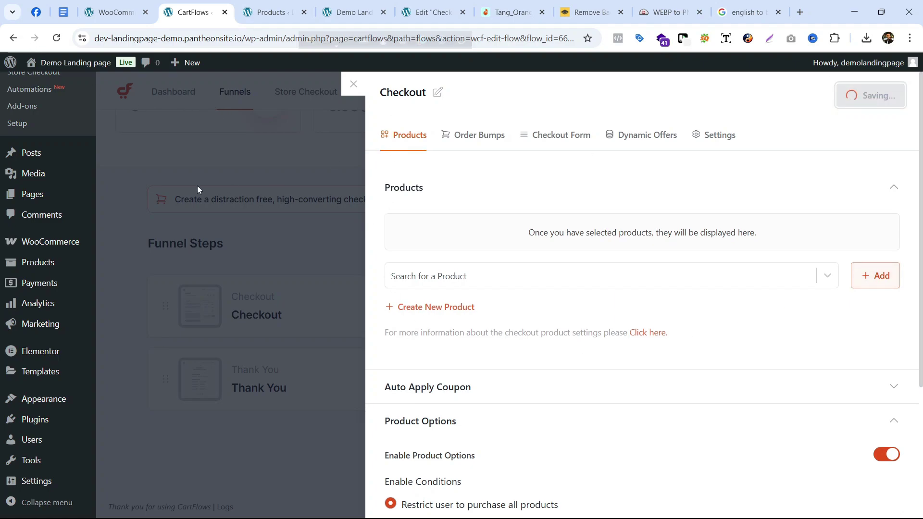
left_click(56, 38)
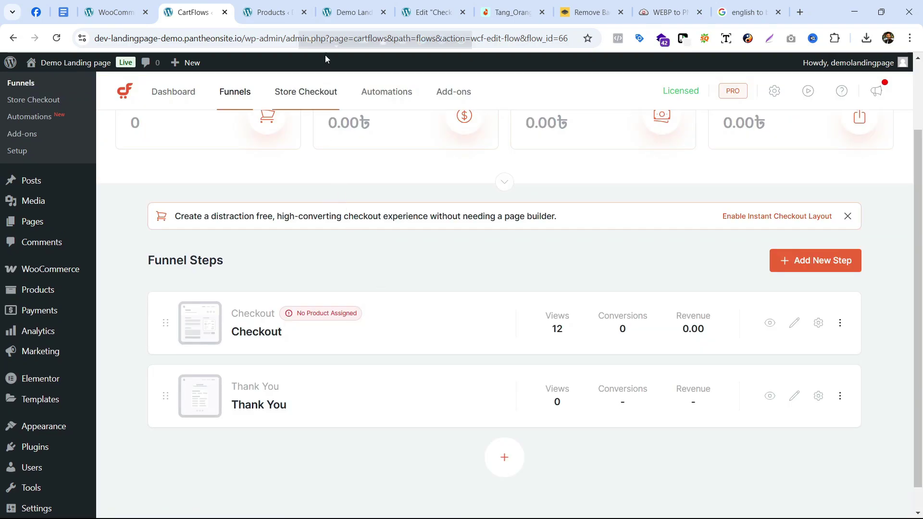
- Examine the products list, comparing the prices of the single-weight Tang products with the variable product's price range
left_click(271, 12)
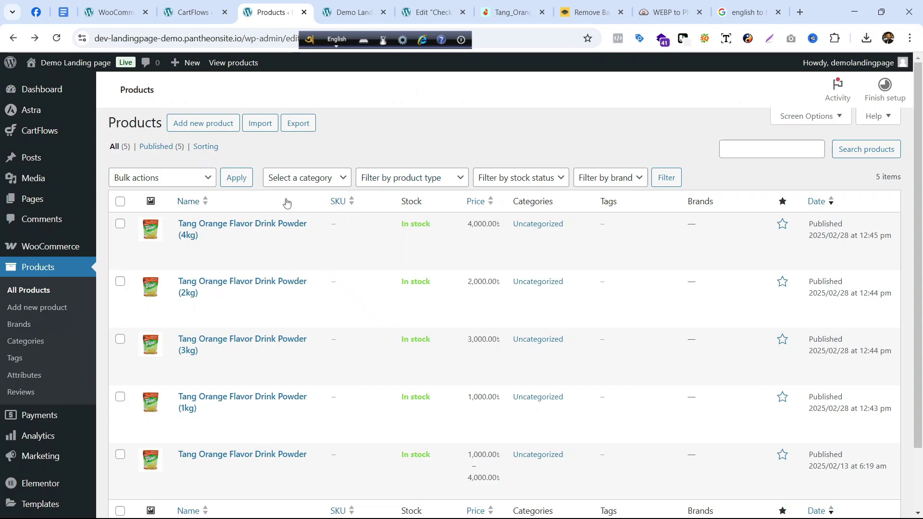
scroll(295, 278, "down", 3)
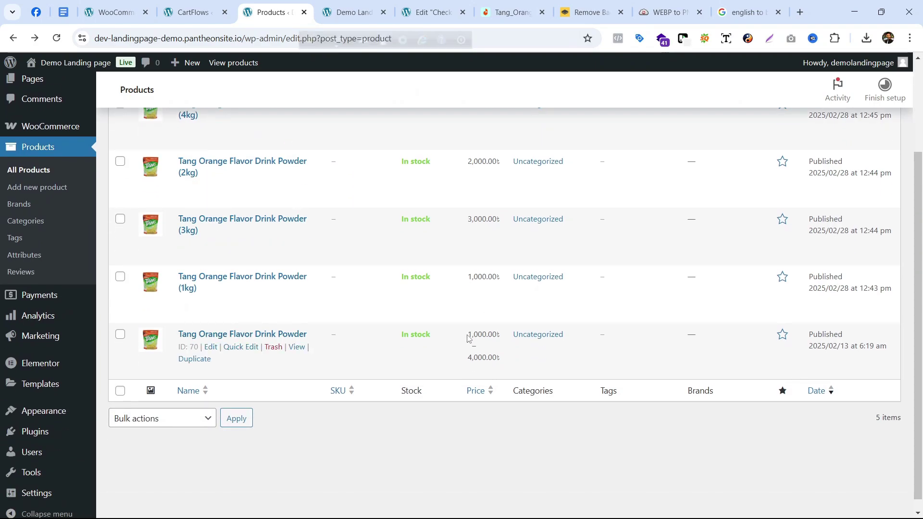
left_click_drag(474, 338, 505, 364)
left_click(511, 365)
scroll(434, 350, "up", 1)
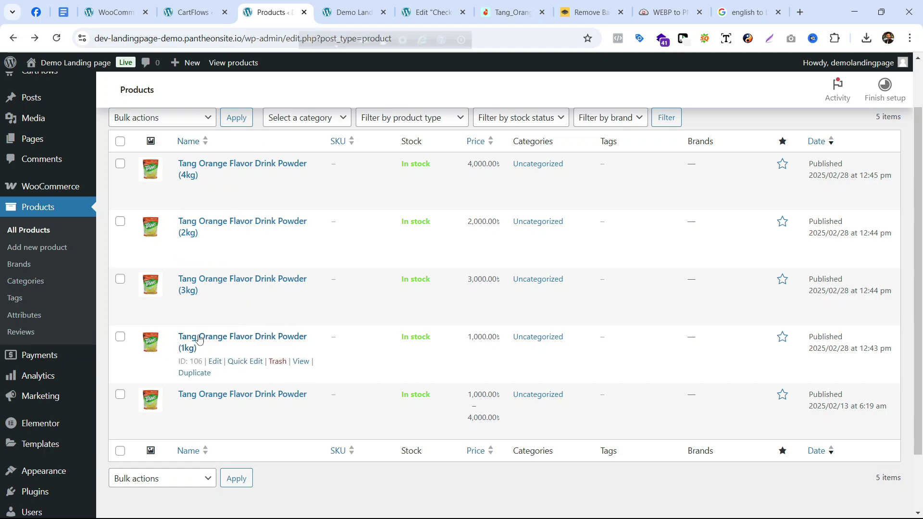
double_click(470, 339)
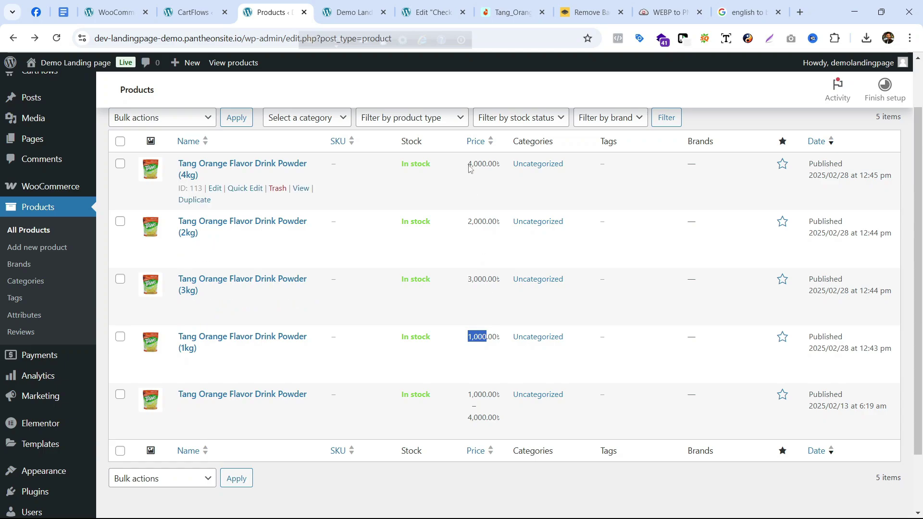
scroll(470, 168, "up", 2)
left_click(471, 255)
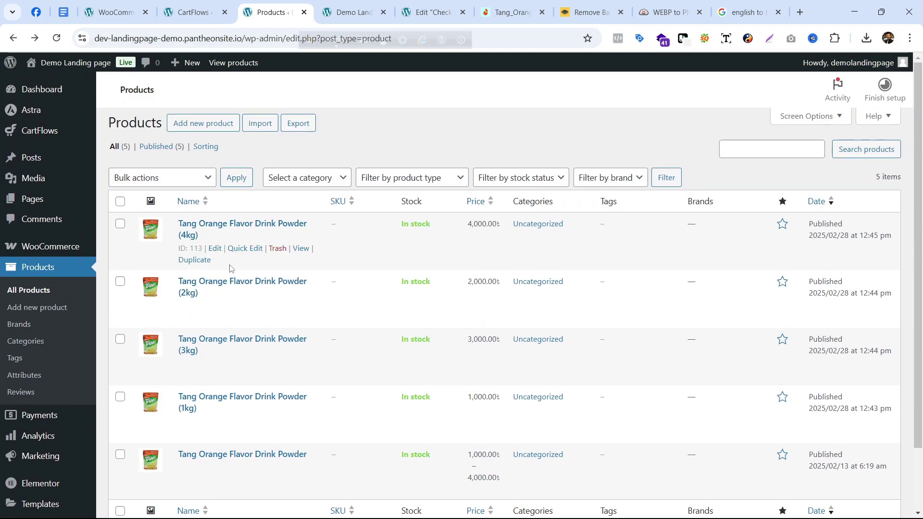
scroll(230, 268, "down", 3)
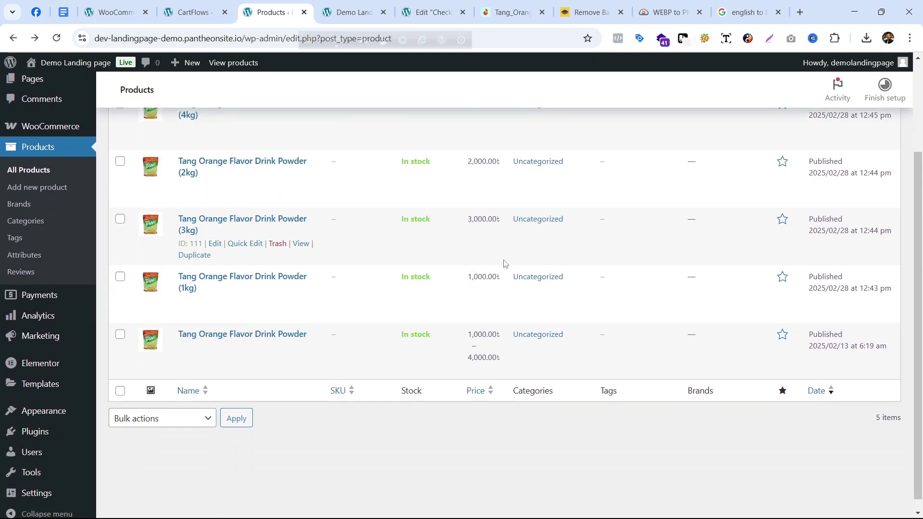
scroll(529, 275, "up", 1)
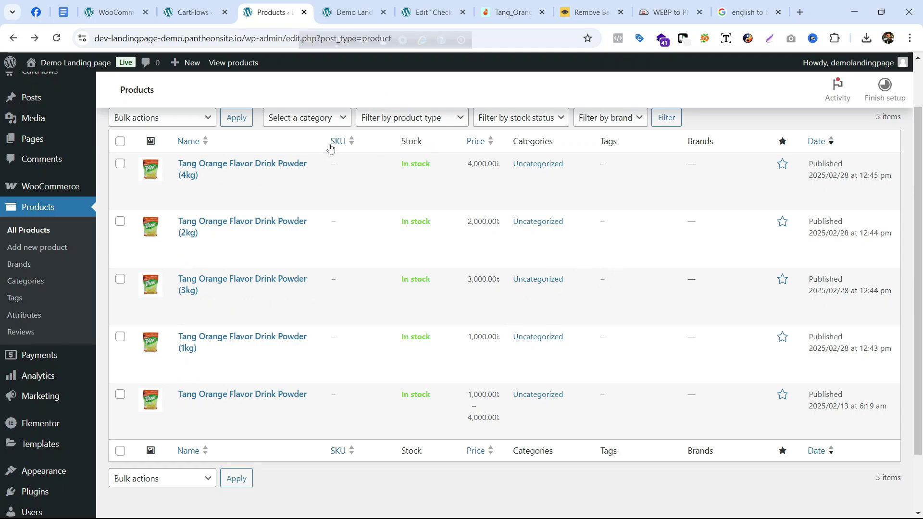
scroll(529, 274, "down", 2)
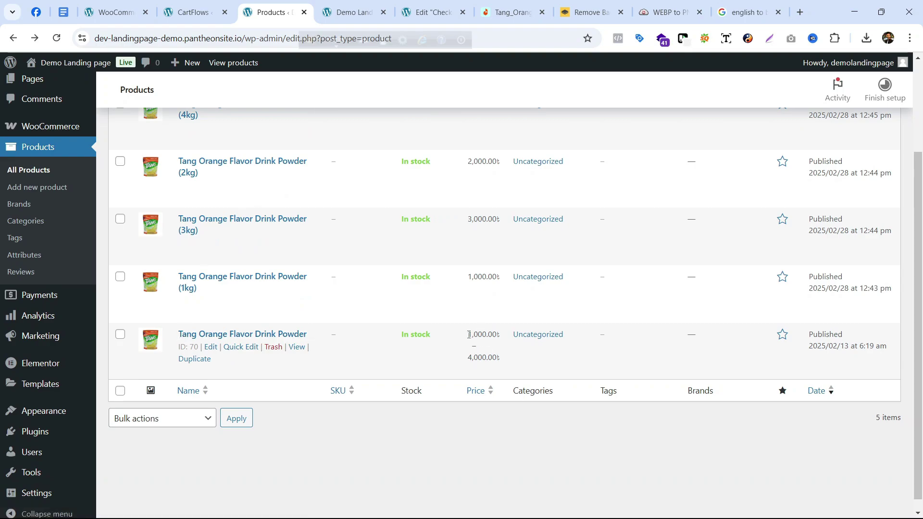
left_click_drag(469, 335, 511, 363)
left_click(514, 368)
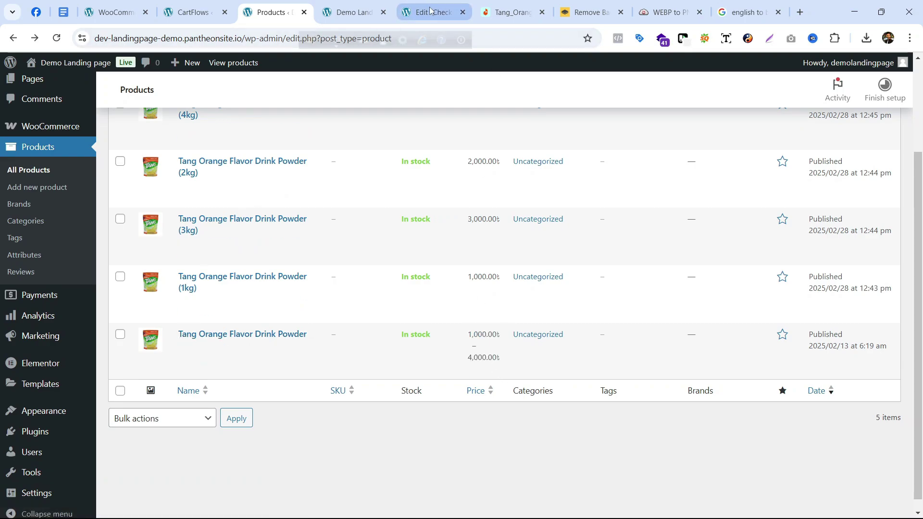
- Add the variable product Tang Orange Flavor Drink Powder (#70) to the CartFlows Checkout step's products
left_click(339, 13)
left_click(192, 12)
scroll(450, 227, "down", 1)
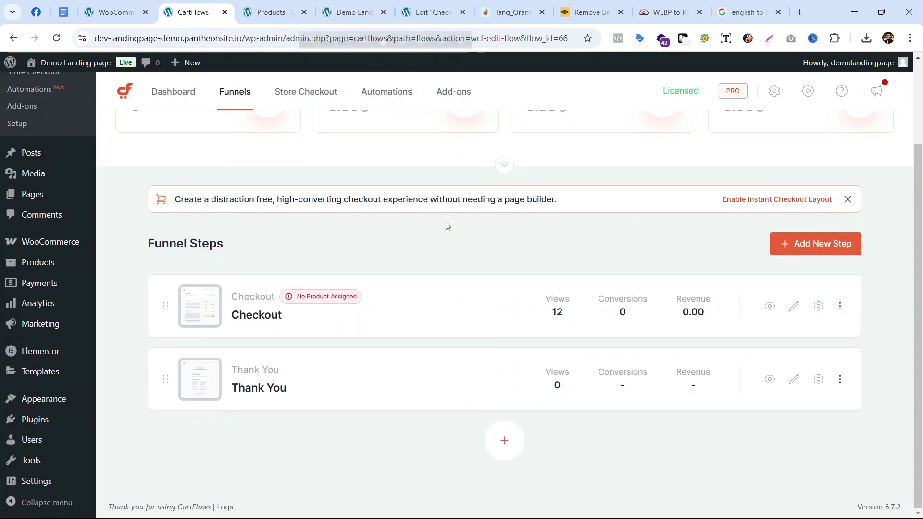
left_click(818, 305)
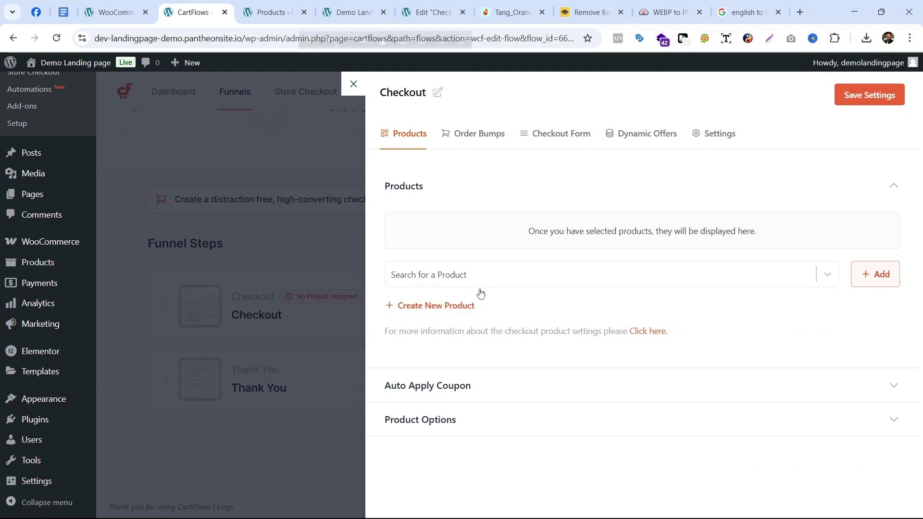
left_click(452, 278)
type("Tang Orange Flavor Drink Powder")
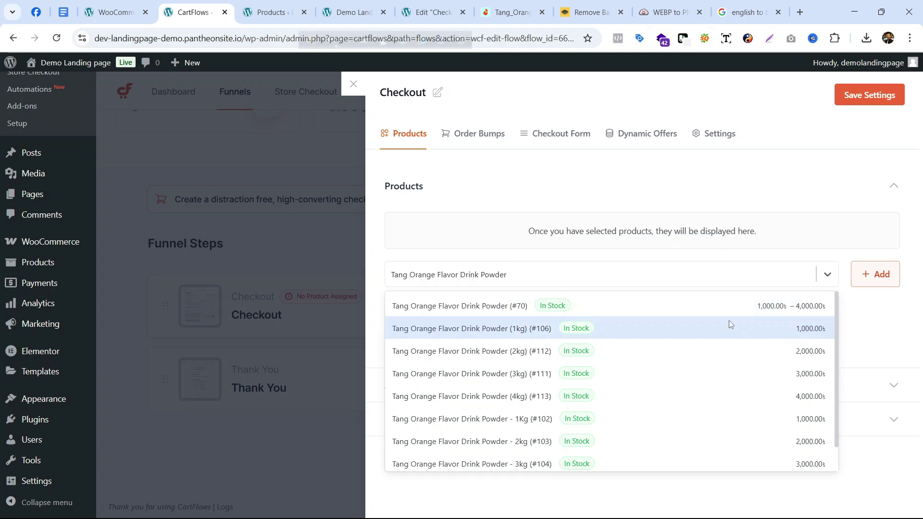
left_click(676, 306)
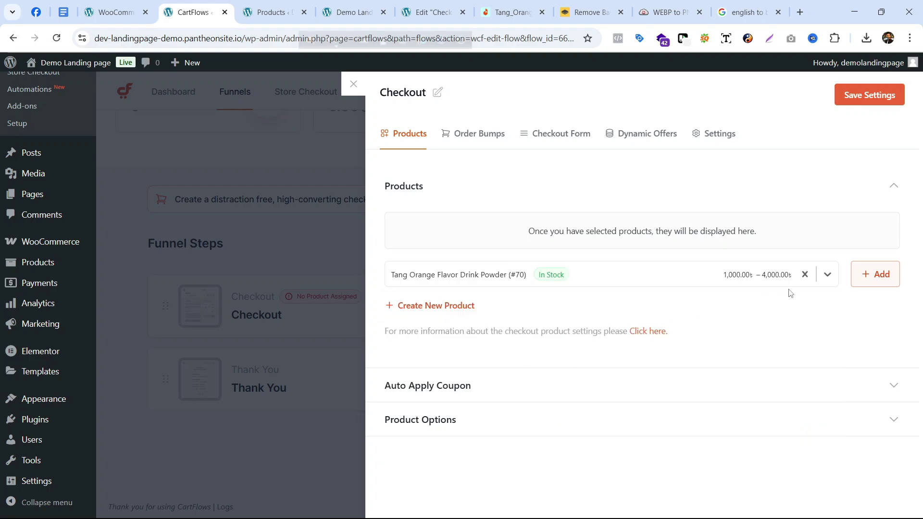
left_click(865, 275)
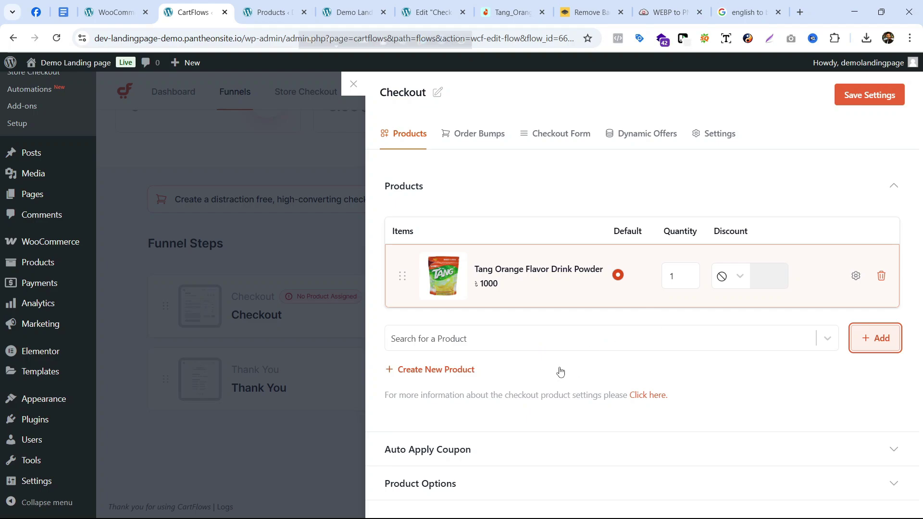
- Expand the checkout's Product Options and review the product options setting, the single-product condition and the variation settings
left_click(500, 483)
scroll(500, 385, "down", 6)
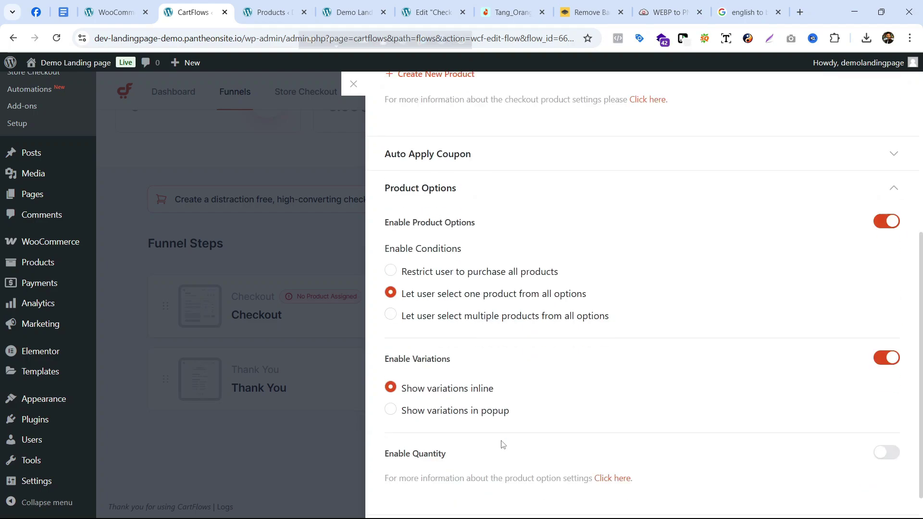
scroll(516, 330, "up", 2)
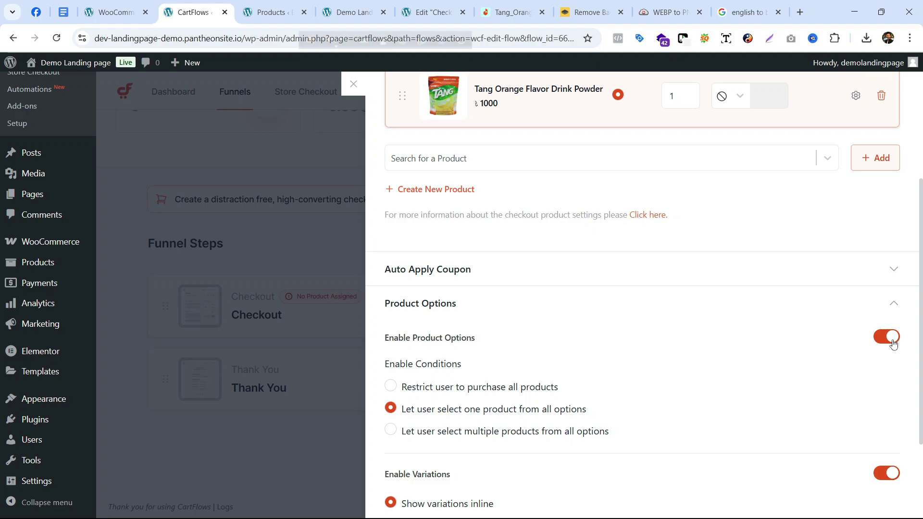
left_click_drag(387, 344, 451, 331)
left_click(506, 340)
left_click_drag(416, 412, 598, 406)
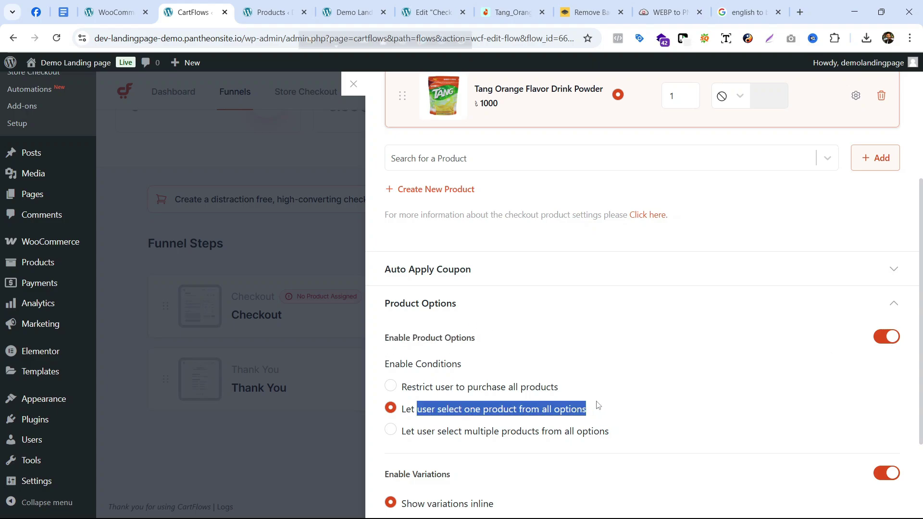
left_click(623, 409)
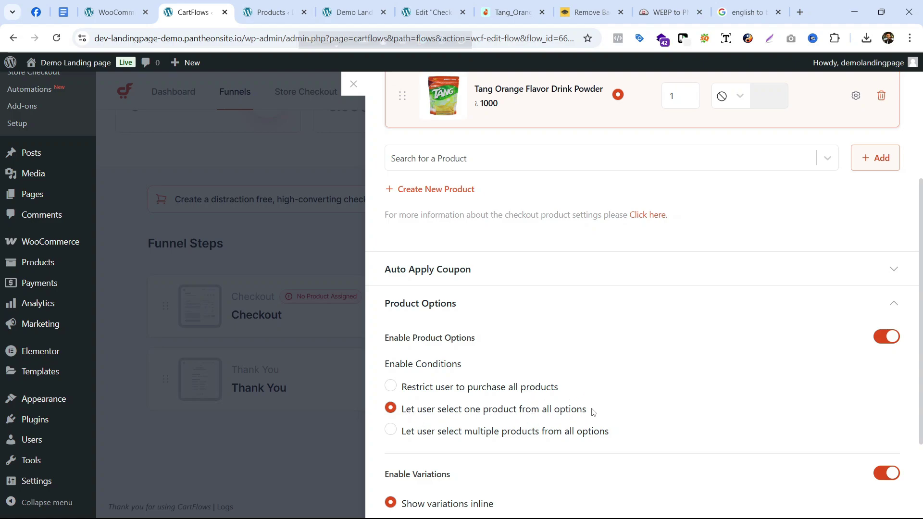
left_click_drag(587, 413, 402, 417)
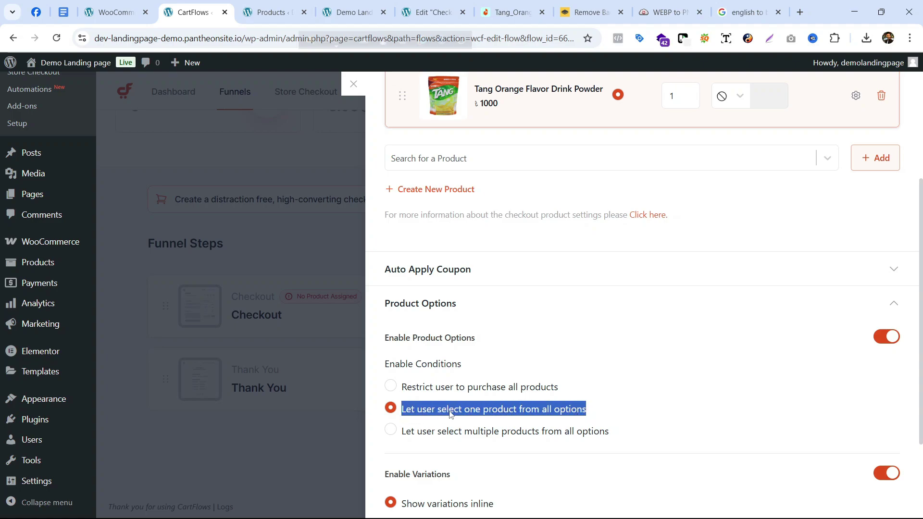
left_click(595, 409)
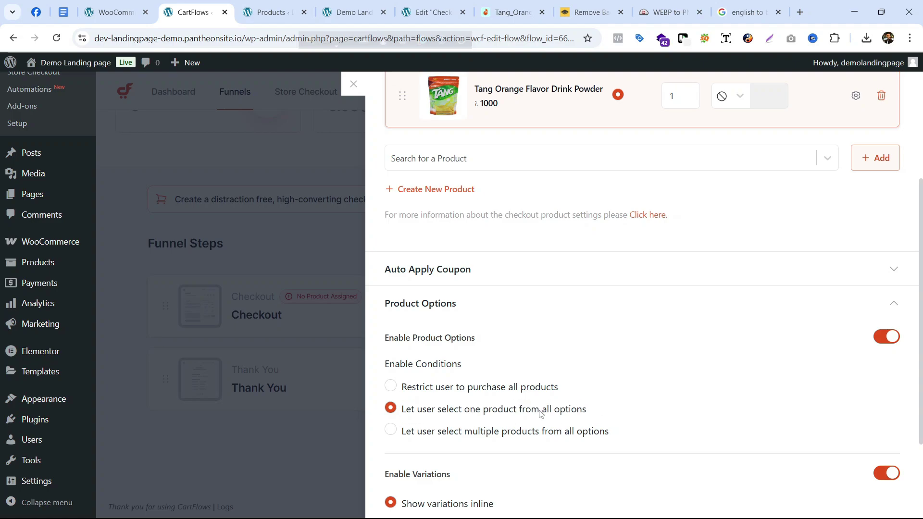
- Try the restrict-all and multiple-products conditions, and return to "Let user select one product from all options"
left_click(412, 391)
left_click(459, 434)
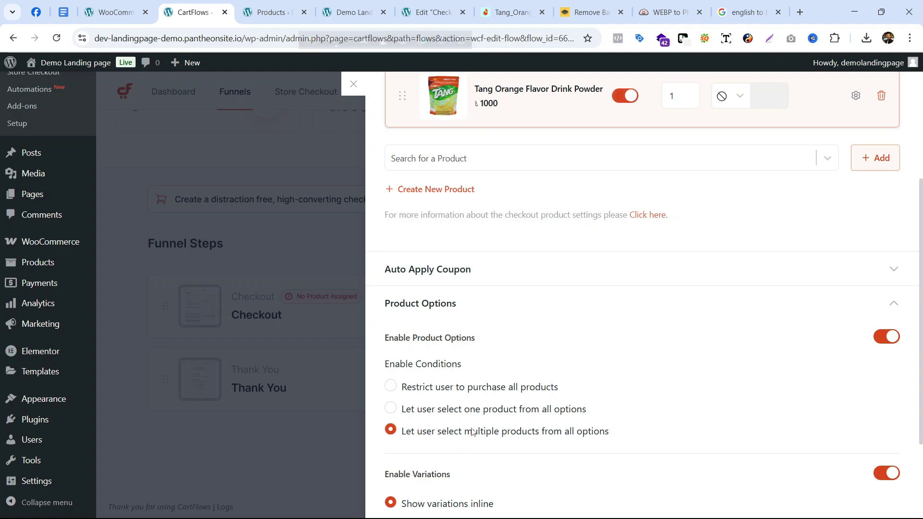
left_click_drag(403, 434, 611, 443)
left_click(615, 440)
left_click(391, 409)
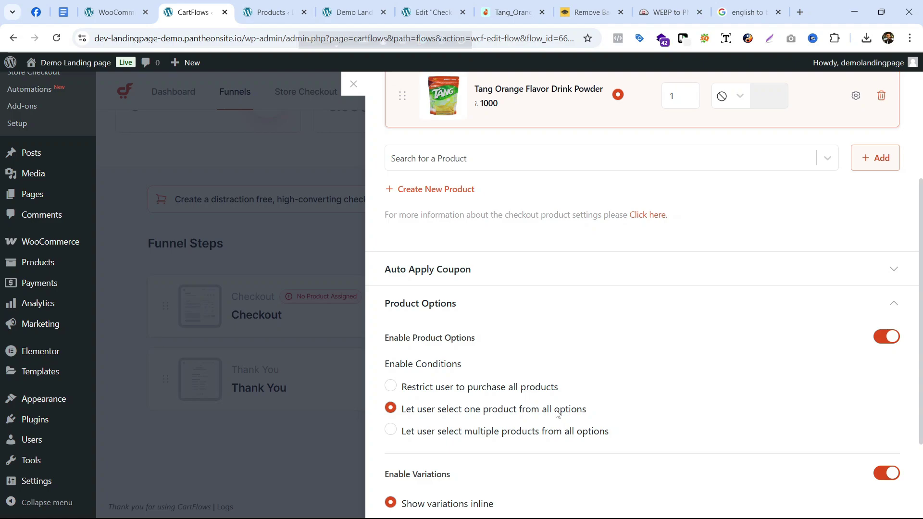
- Turn off variations and turn on the quantity option in the checkout's Product Options, and save the settings
scroll(558, 415, "down", 3)
scroll(580, 350, "up", 1)
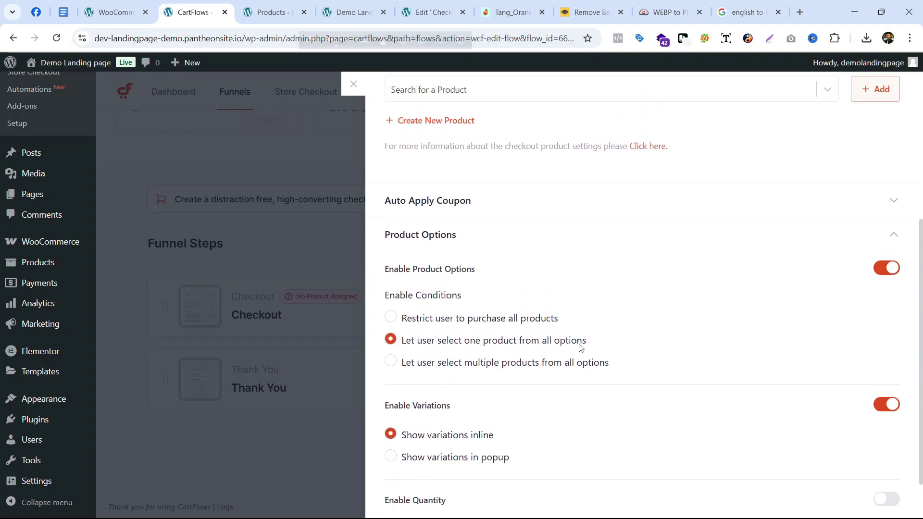
scroll(557, 354, "down", 1)
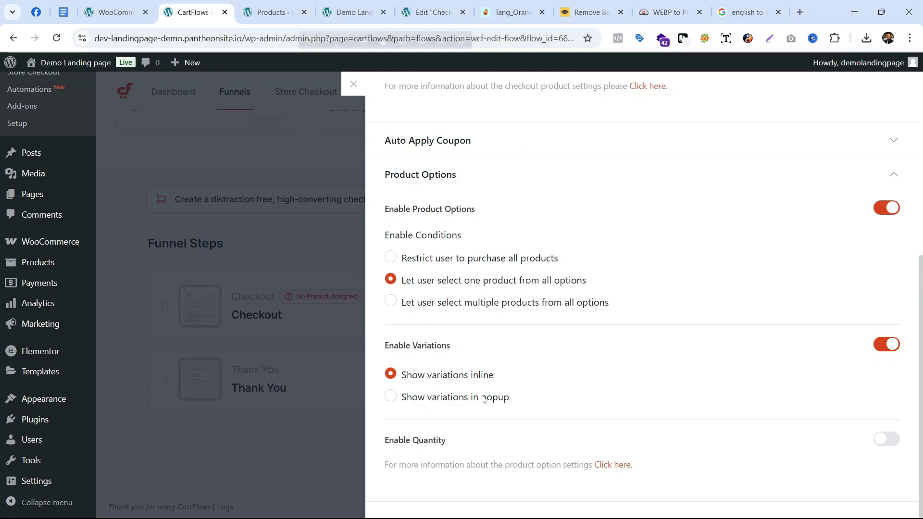
left_click(892, 344)
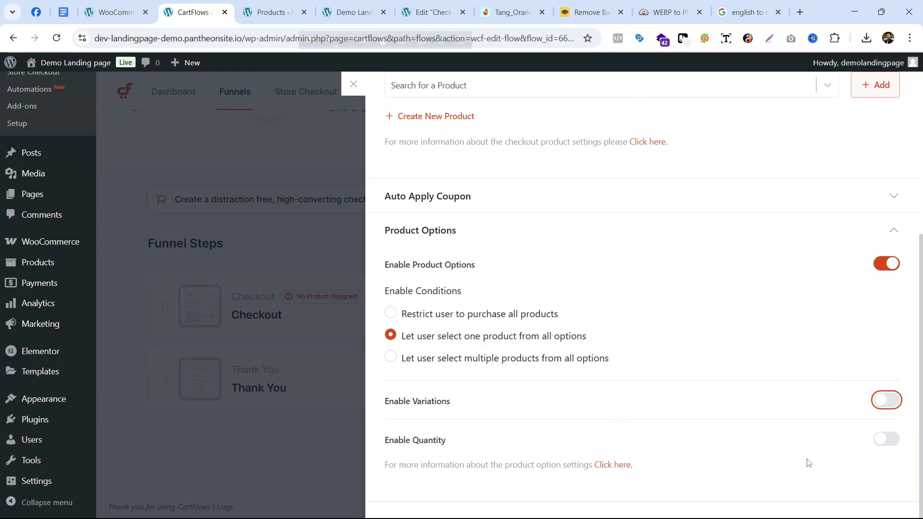
left_click(889, 443)
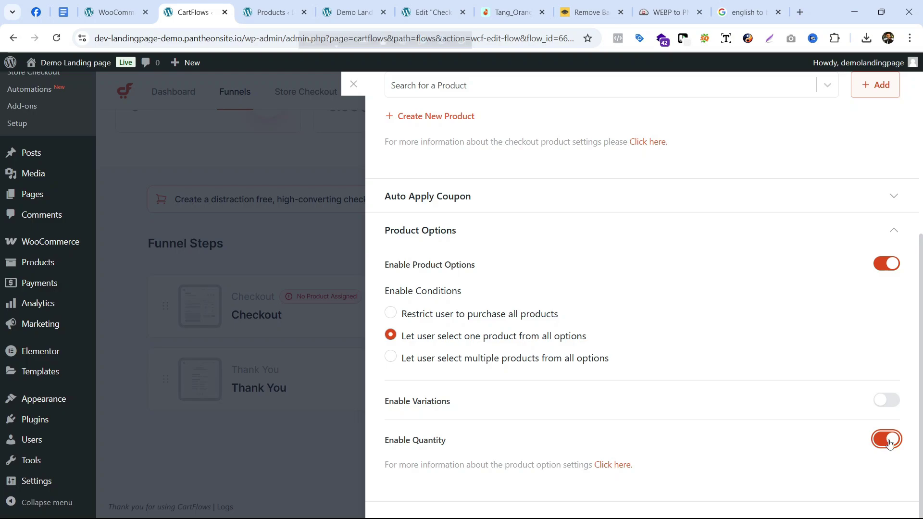
scroll(800, 336, "up", 5)
left_click(869, 95)
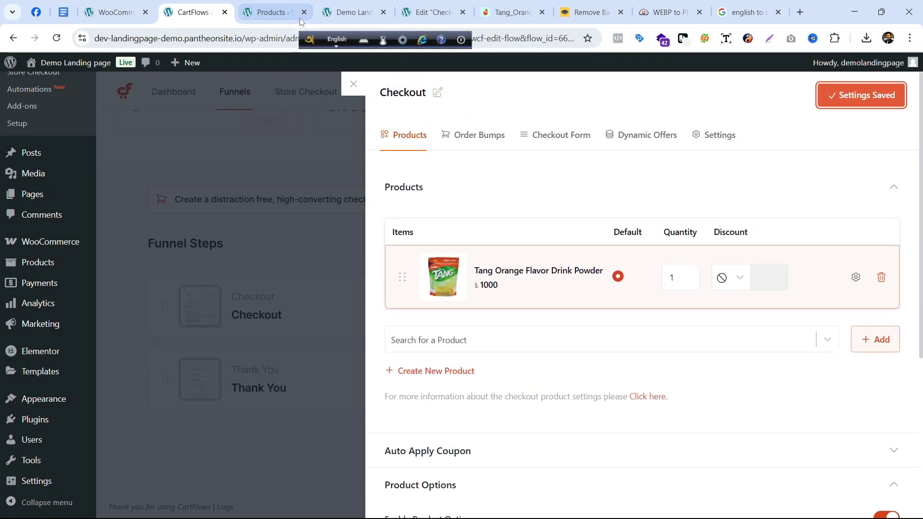
- Reload the Demo Landing page and check the Your Products section of its order form
left_click(266, 10)
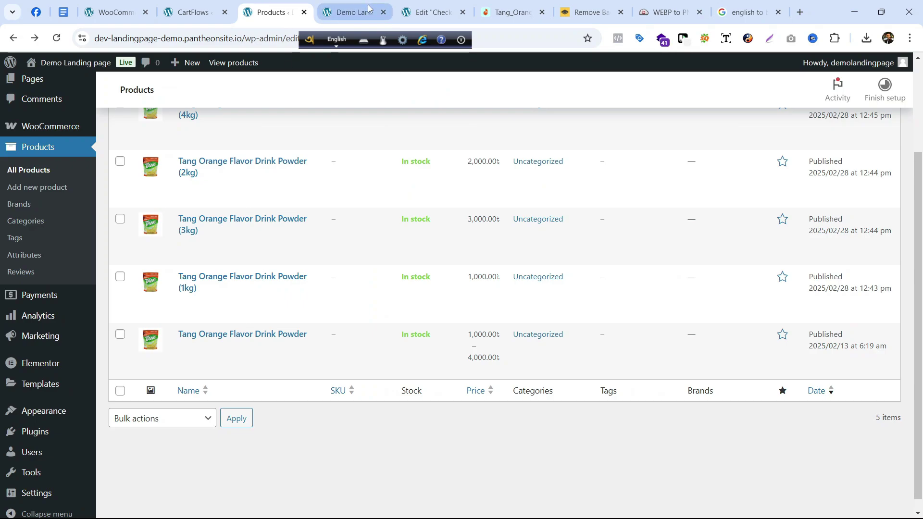
left_click(350, 13)
left_click(56, 38)
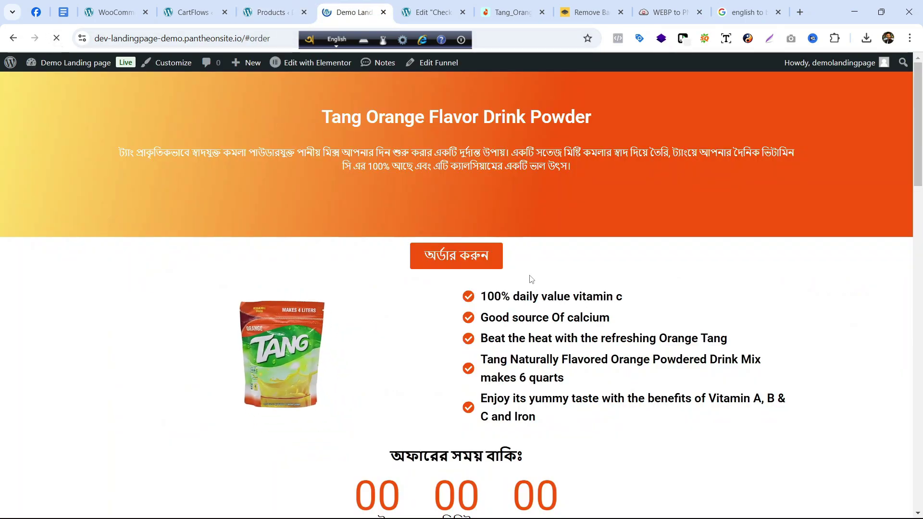
left_click(487, 265)
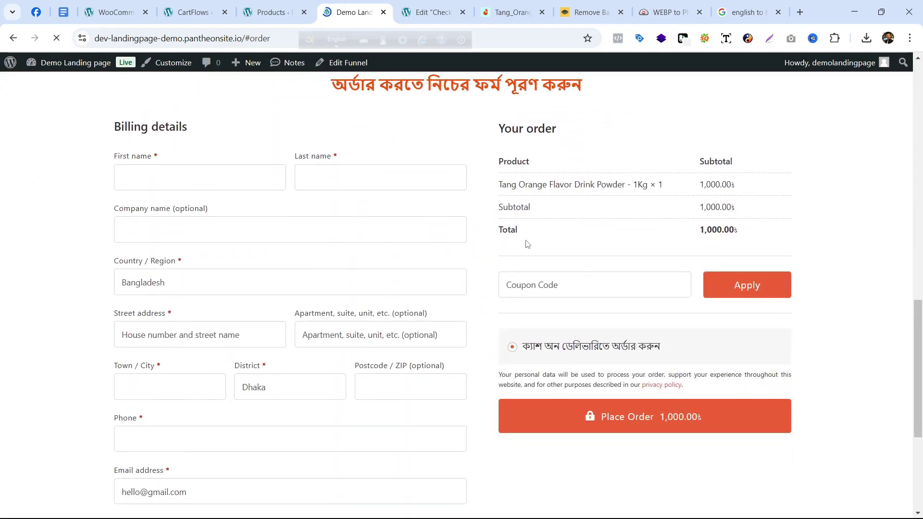
scroll(693, 168, "down", 2)
scroll(649, 185, "up", 1)
scroll(498, 230, "down", 4)
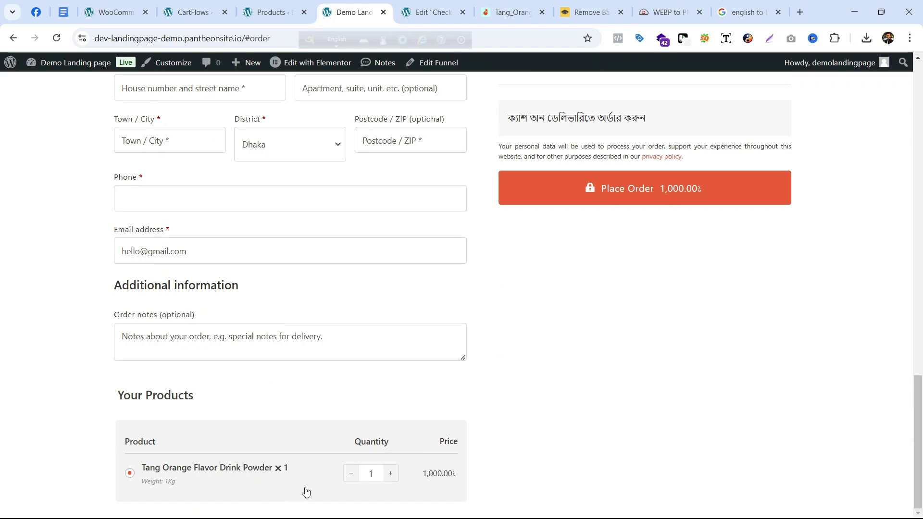
- Try increasing and decreasing the Tang product's quantity in the order form, and review the form and order summary
left_click(391, 475)
left_click(347, 480)
scroll(320, 404, "up", 4)
scroll(320, 405, "down", 3)
scroll(315, 400, "up", 8)
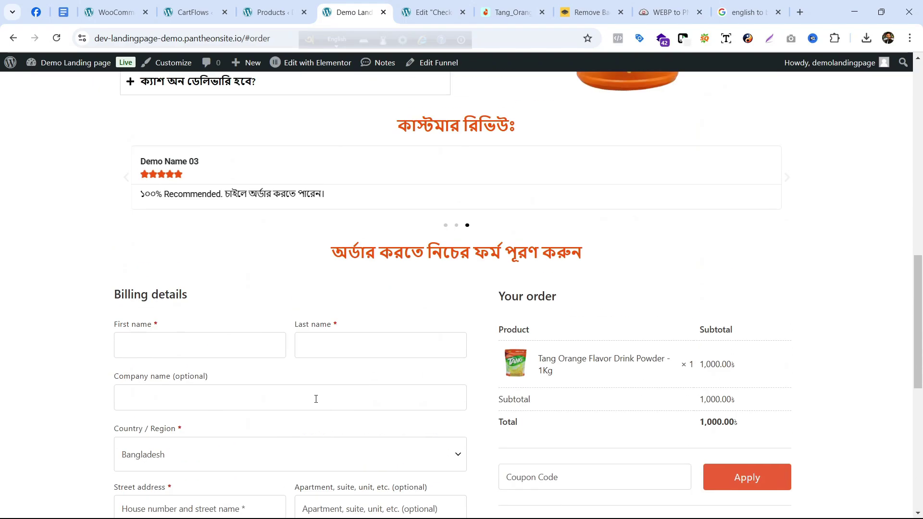
scroll(315, 406, "down", 8)
scroll(314, 412, "up", 10)
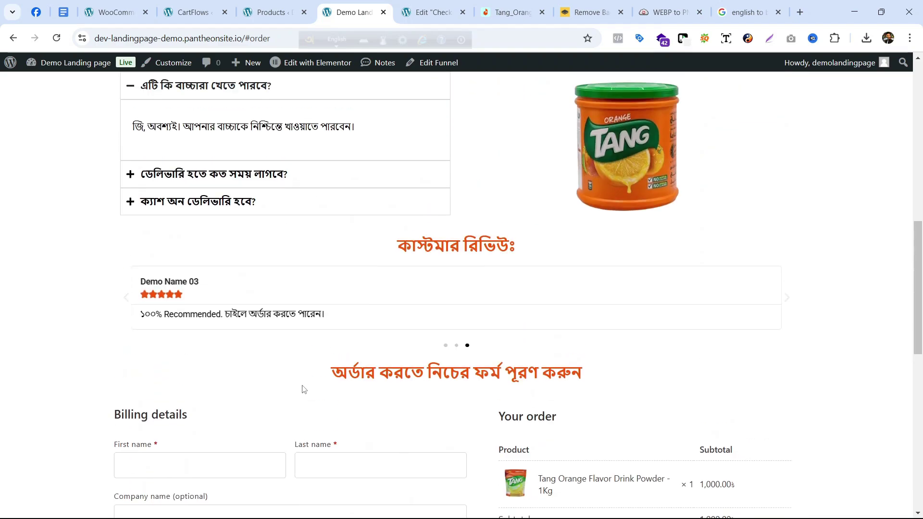
scroll(315, 412, "down", 10)
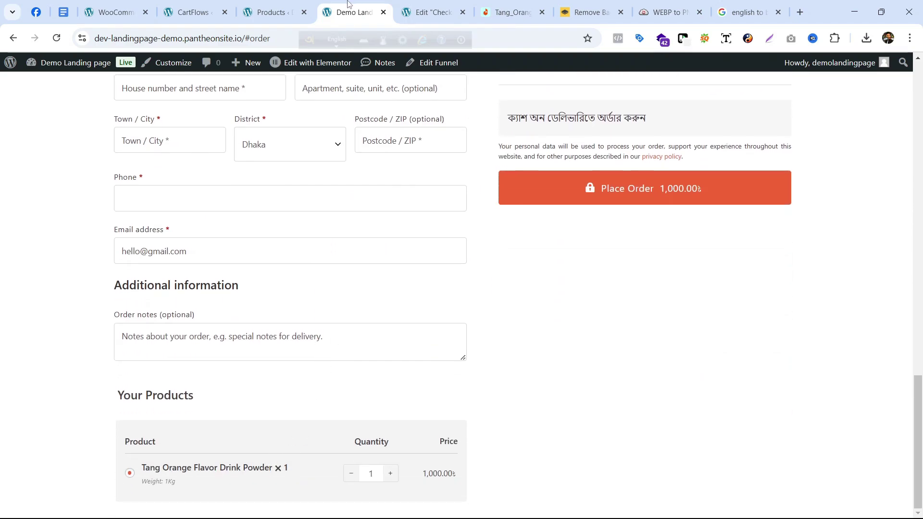
- Turn variations back on in the CartFlows checkout's Product Options with "Show variations inline", and save the settings
left_click(272, 12)
left_click(185, 10)
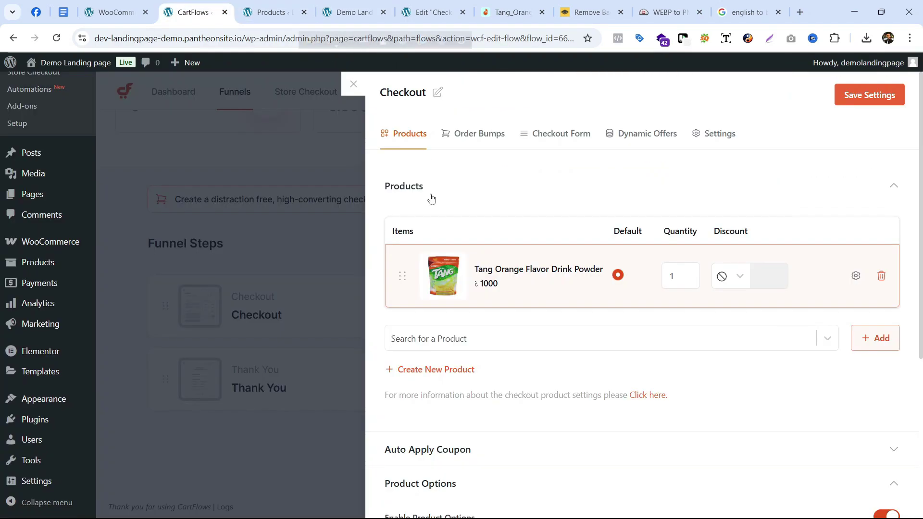
scroll(546, 336, "down", 5)
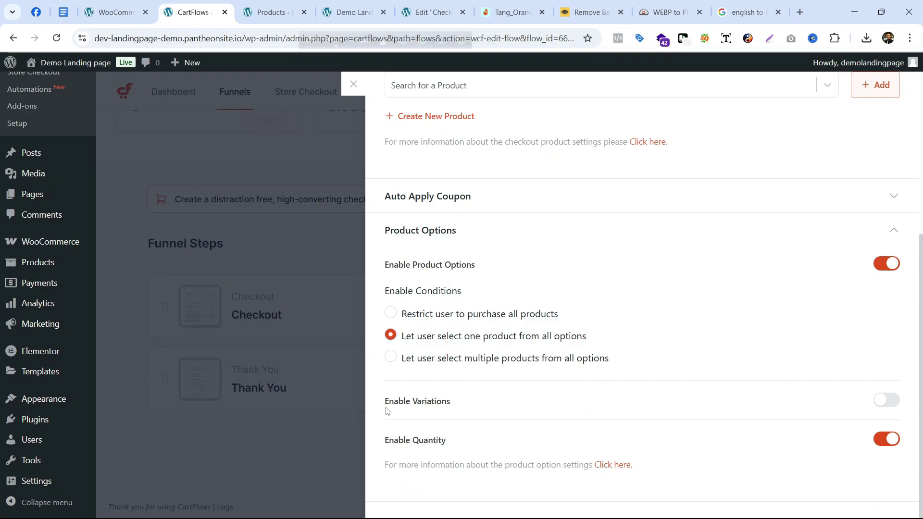
mouse_move(386, 405)
left_mouse_down()
mouse_move(457, 402)
mouse_move(385, 403)
left_mouse_up()
left_click(467, 413)
left_click(470, 401)
left_click(883, 400)
scroll(462, 376, "down", 1)
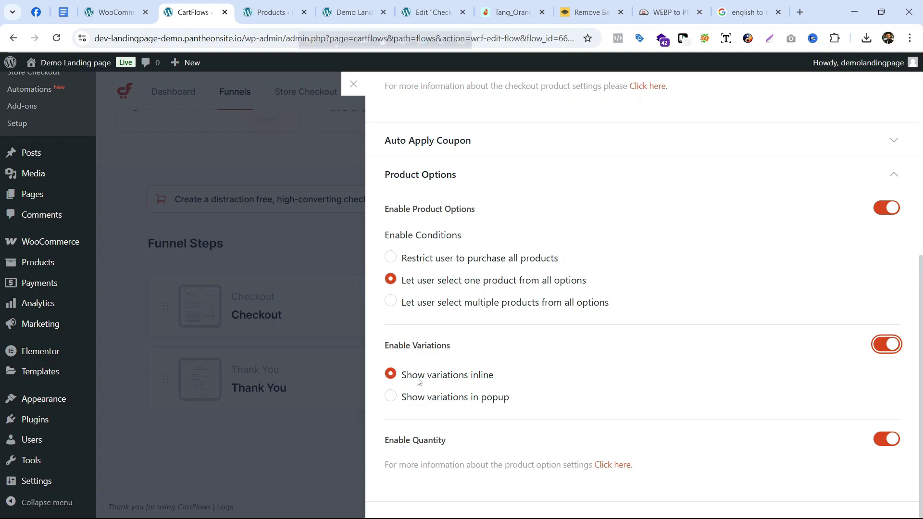
left_click_drag(409, 381, 535, 369)
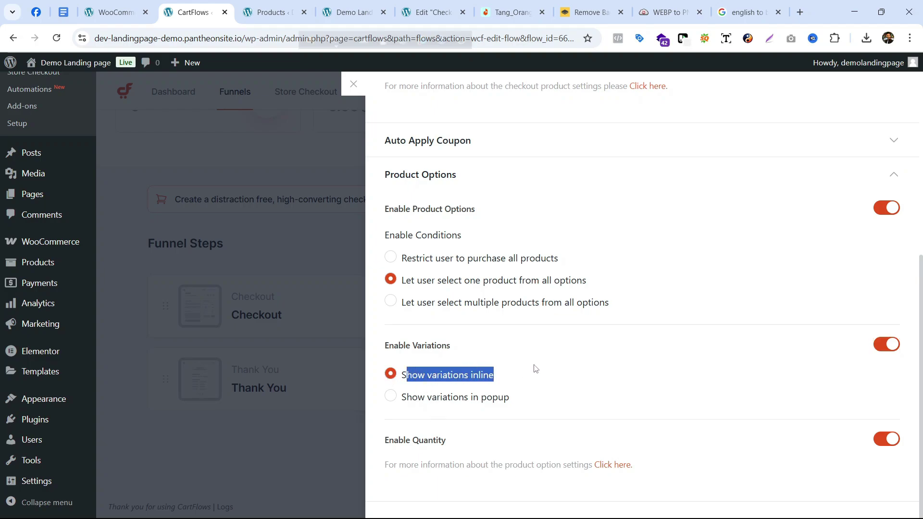
left_click(464, 419)
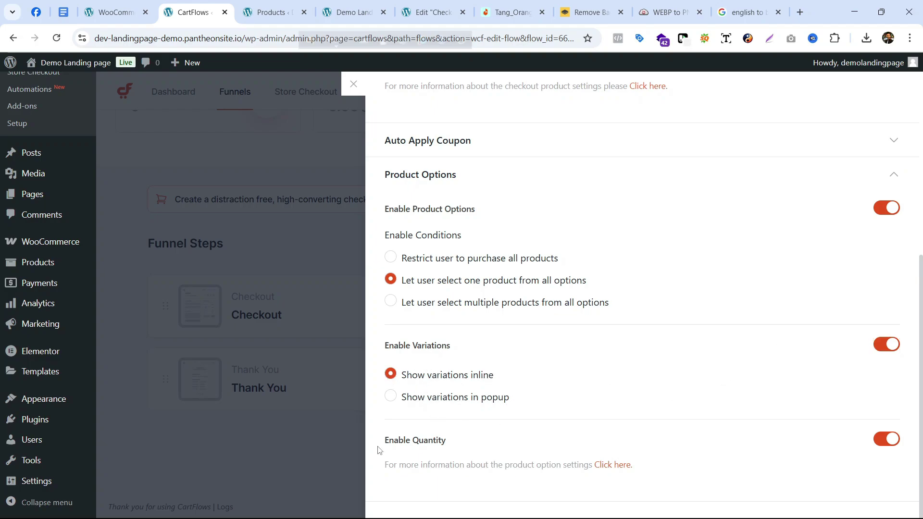
scroll(818, 272, "up", 6)
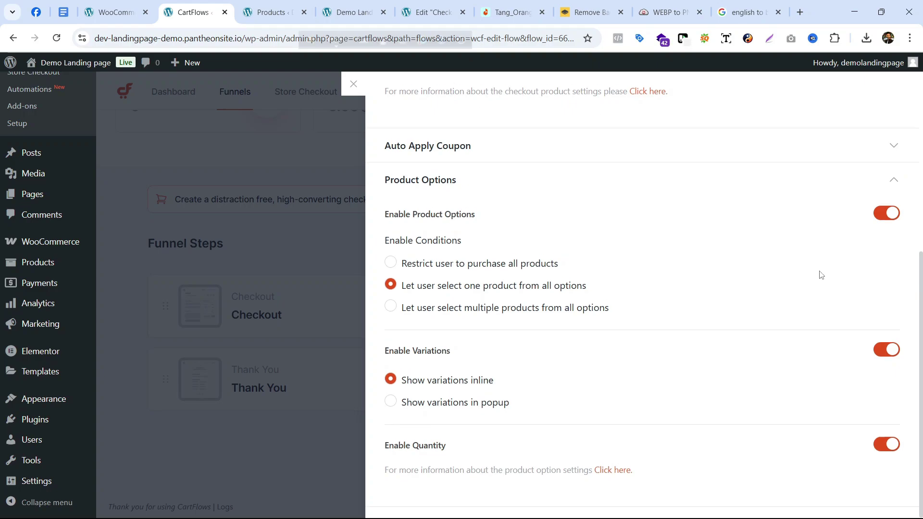
left_click(859, 93)
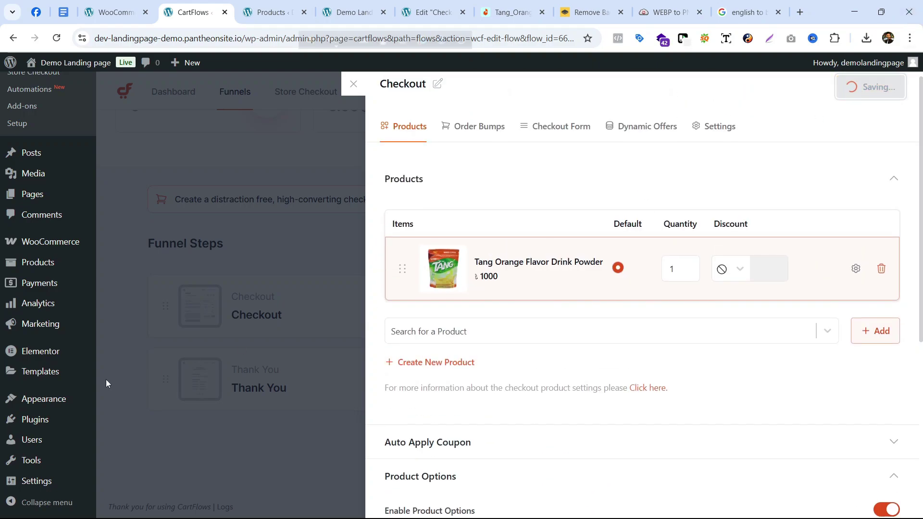
- Reload the landing page and examine the weight variations and prices offered under Your Products
left_click(350, 11)
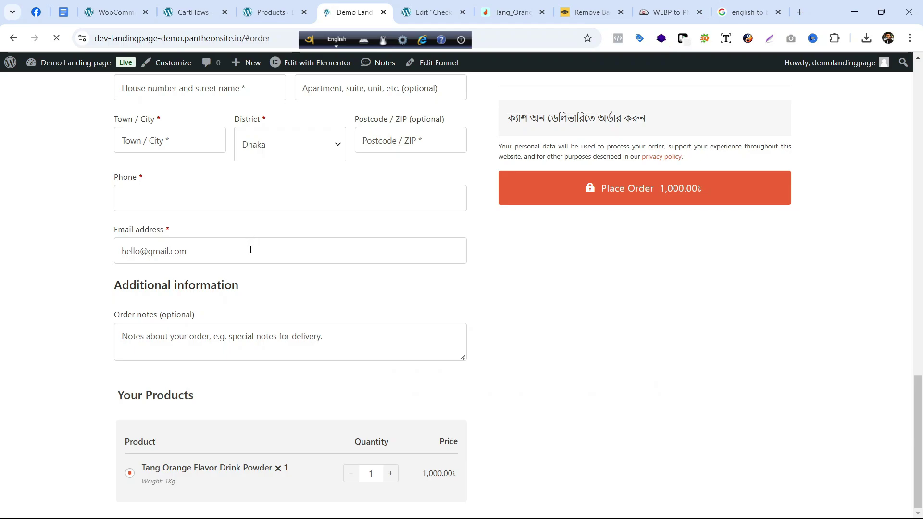
scroll(236, 337, "down", 2)
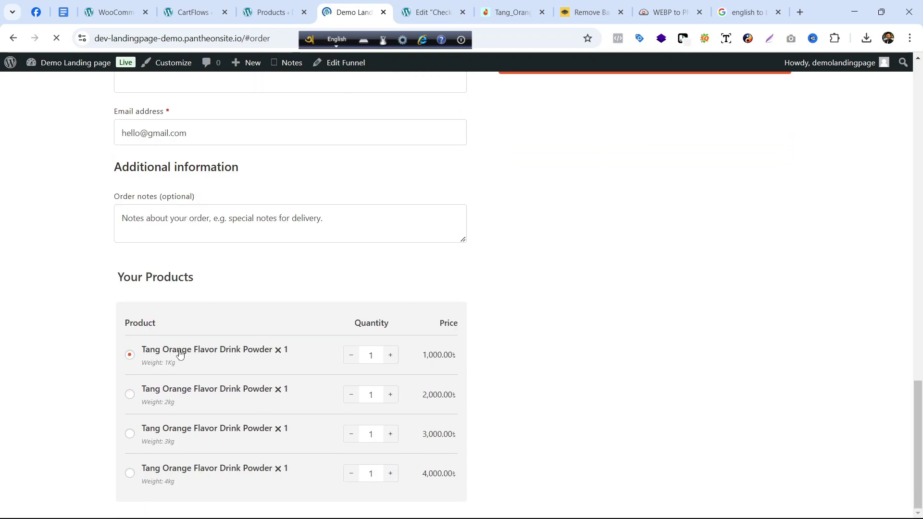
left_click_drag(118, 283, 220, 288)
left_click(238, 294)
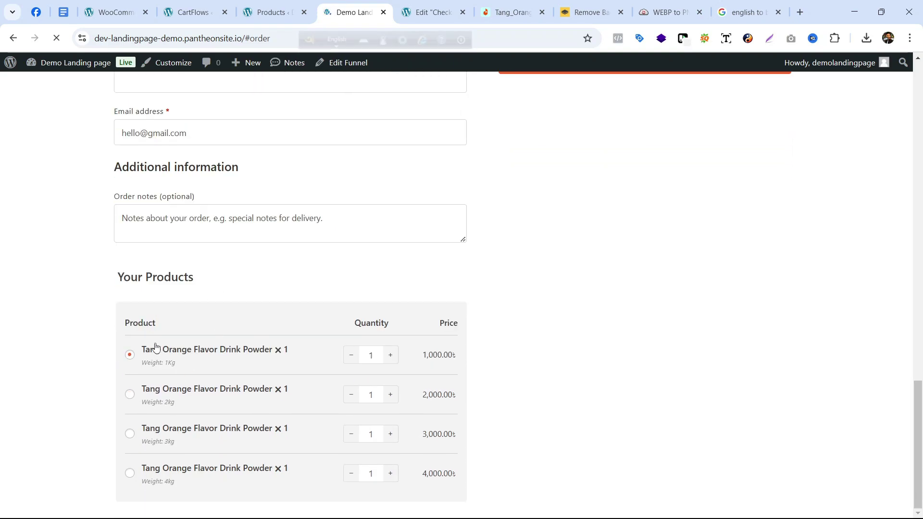
- Select the 2kg variation to check the order total, and return to the 1Kg variation
left_click(206, 402)
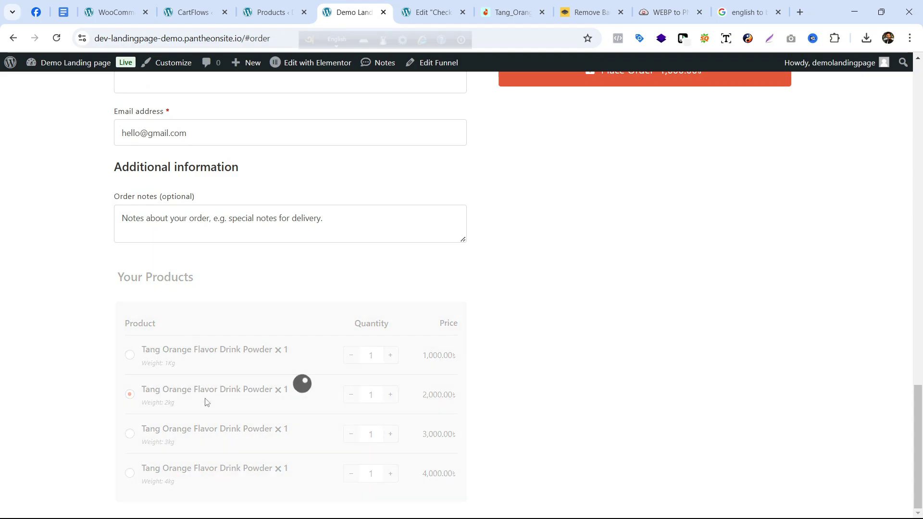
scroll(510, 356, "up", 5)
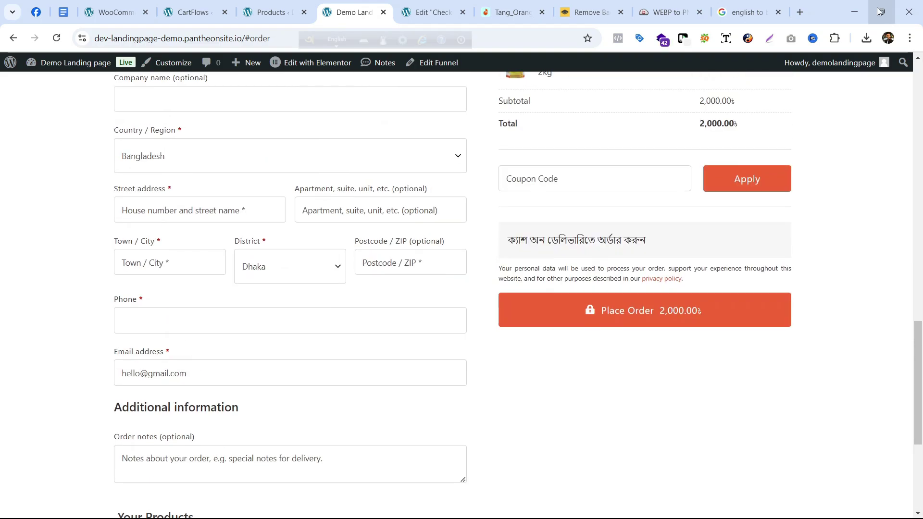
left_click_drag(699, 130, 764, 135)
scroll(375, 223, "down", 5)
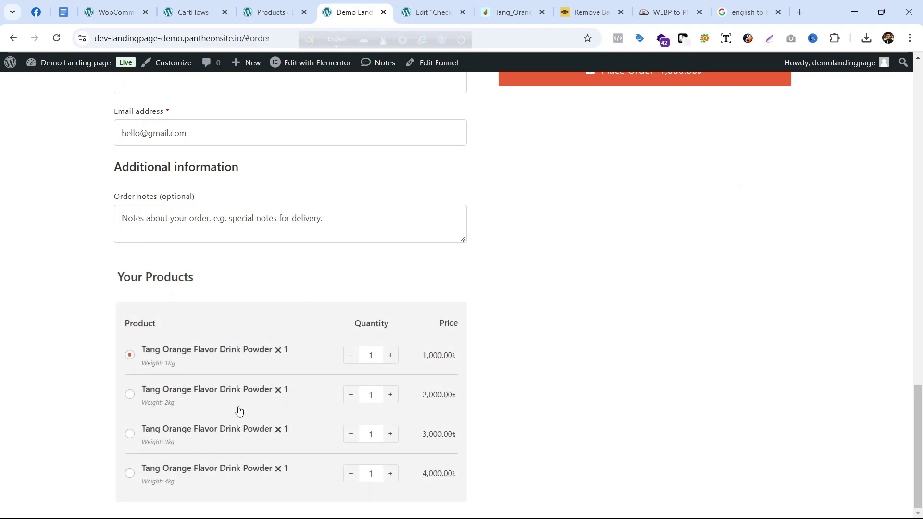
- Set the CartFlows checkout's variations to "Show variations in popup" and save the settings
left_click(268, 13)
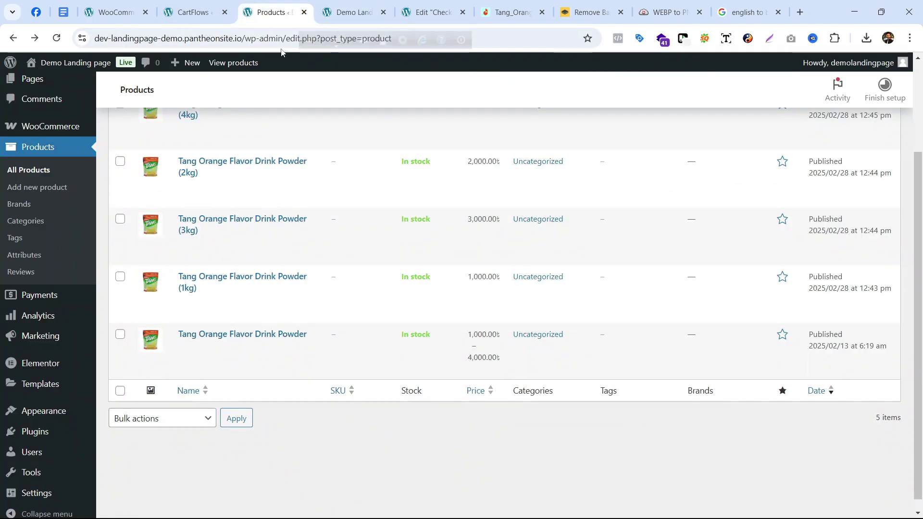
left_click(192, 12)
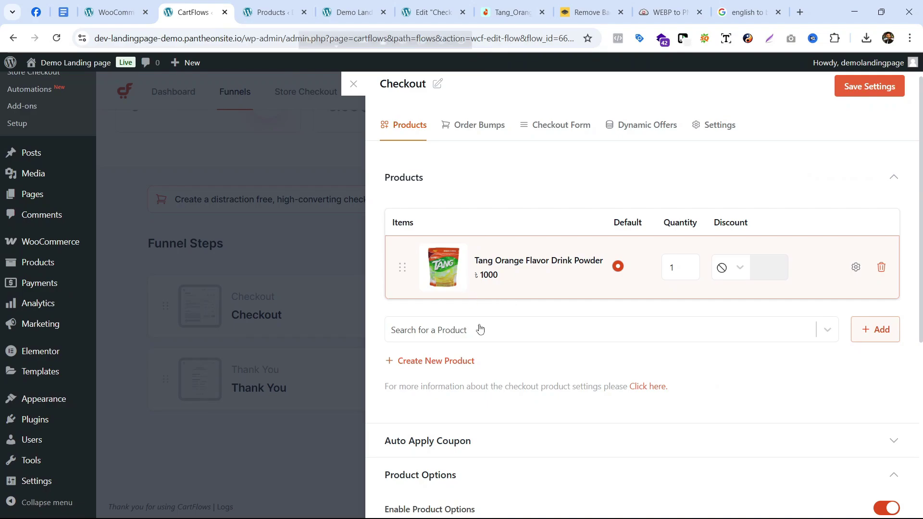
scroll(480, 329, "down", 6)
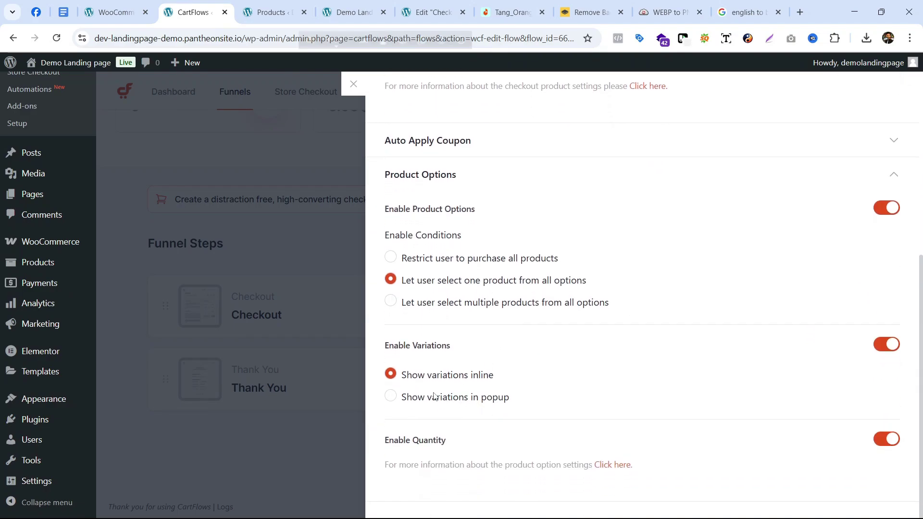
left_click(432, 397)
scroll(610, 426, "up", 6)
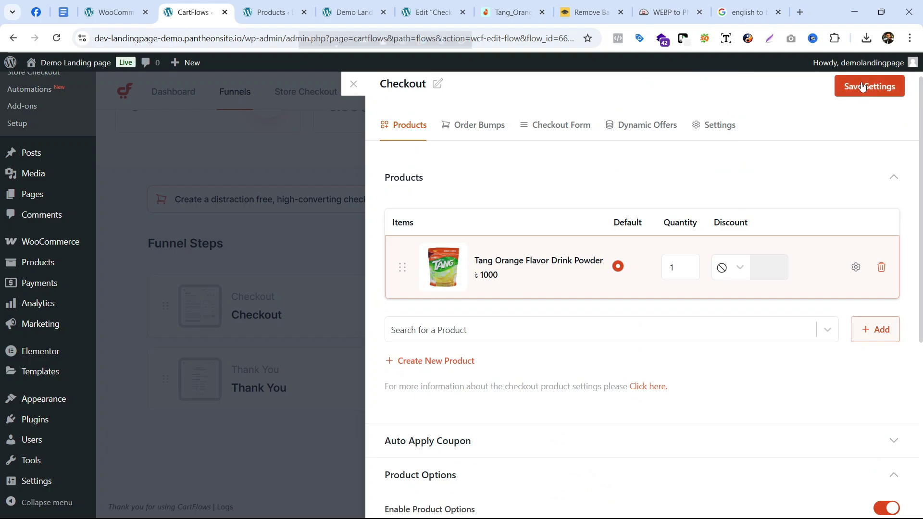
left_click(860, 95)
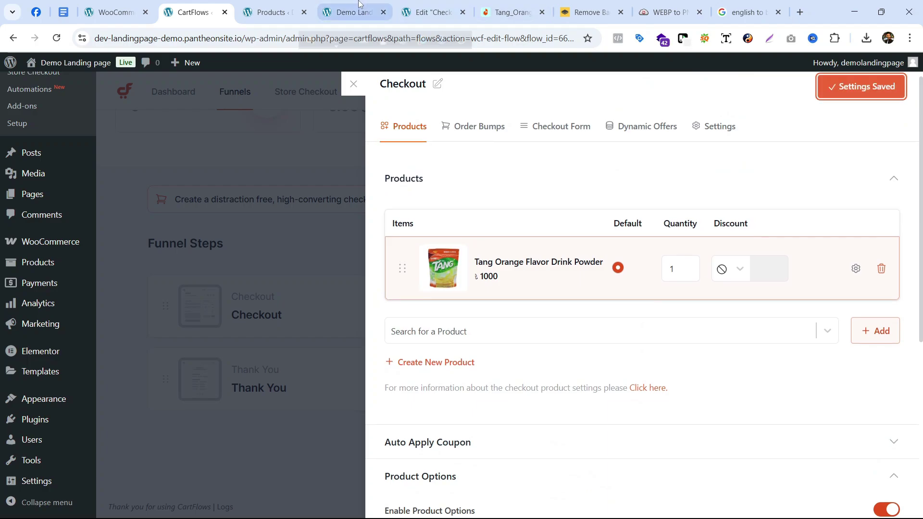
- Reload the landing page and check how Your Products offers the Tang variations with the popup setting
left_click(271, 12)
left_click(353, 12)
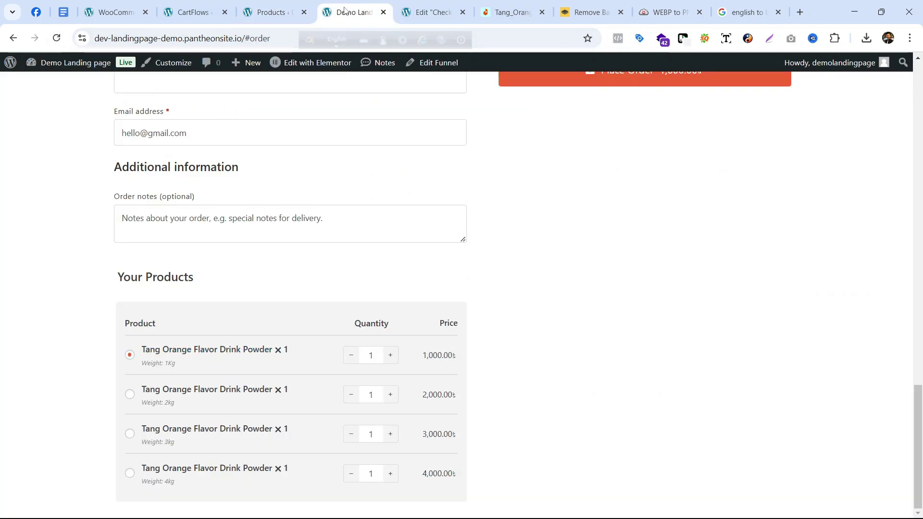
left_click(56, 38)
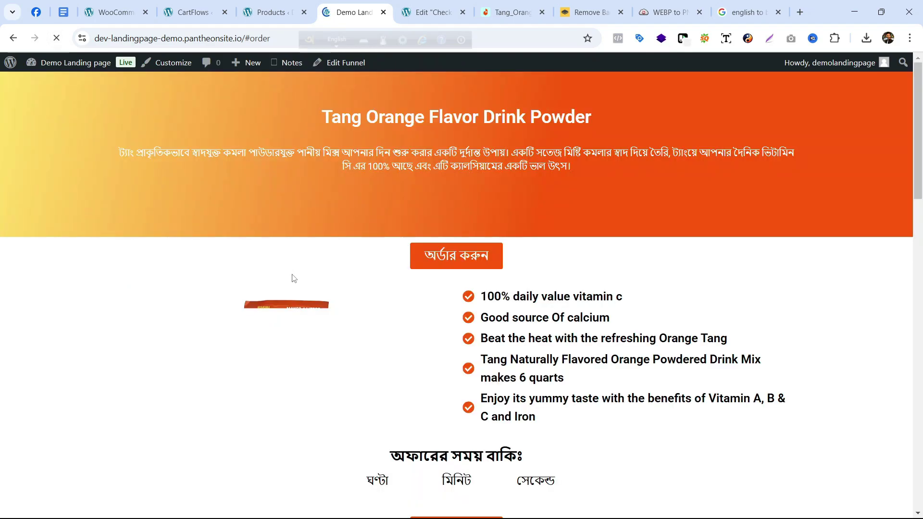
scroll(300, 283, "down", 5)
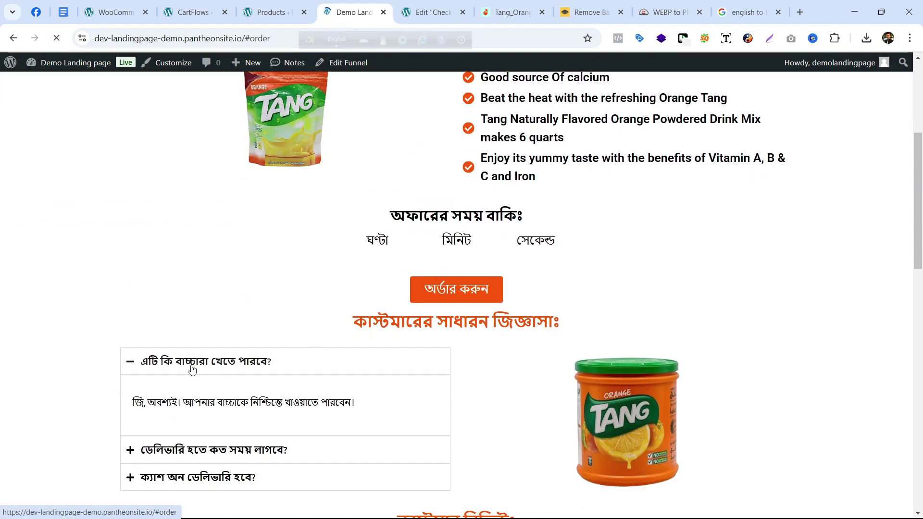
scroll(402, 318, "down", 15)
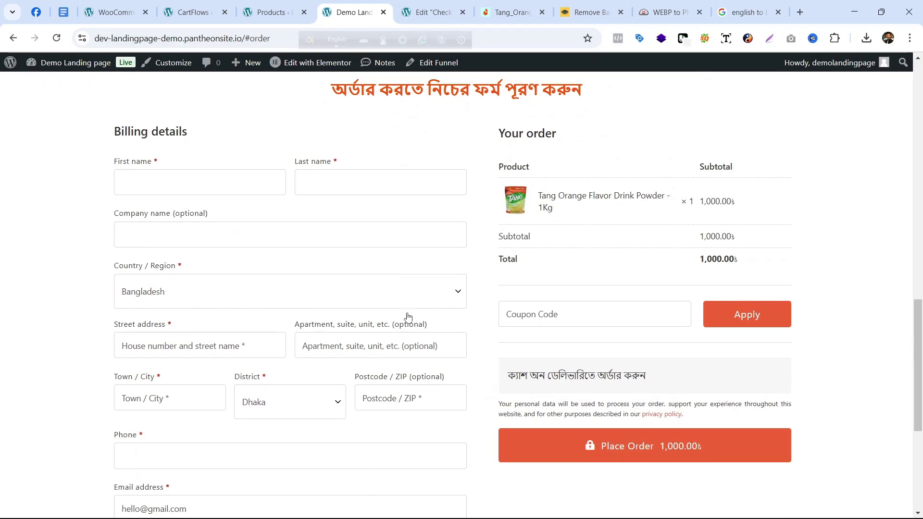
scroll(403, 310, "down", 4)
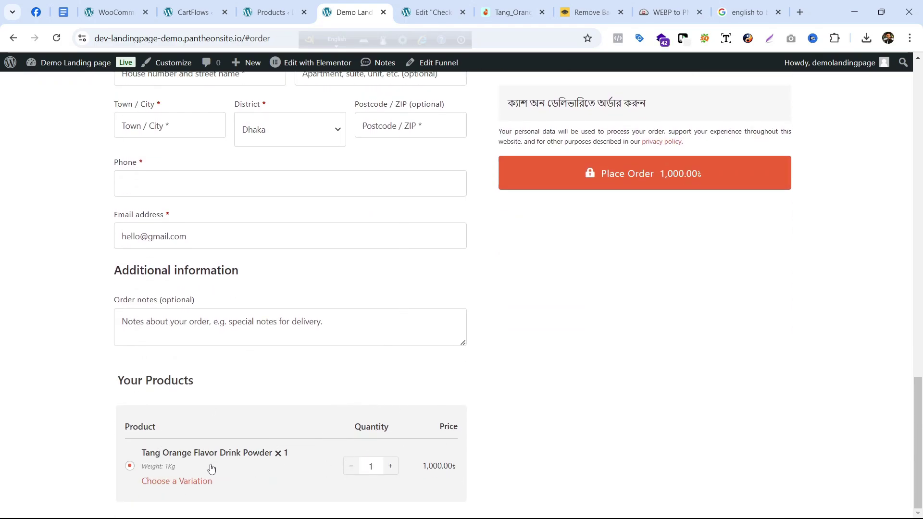
- Open the Tang product's variation popup and display its weight options
left_click(170, 483)
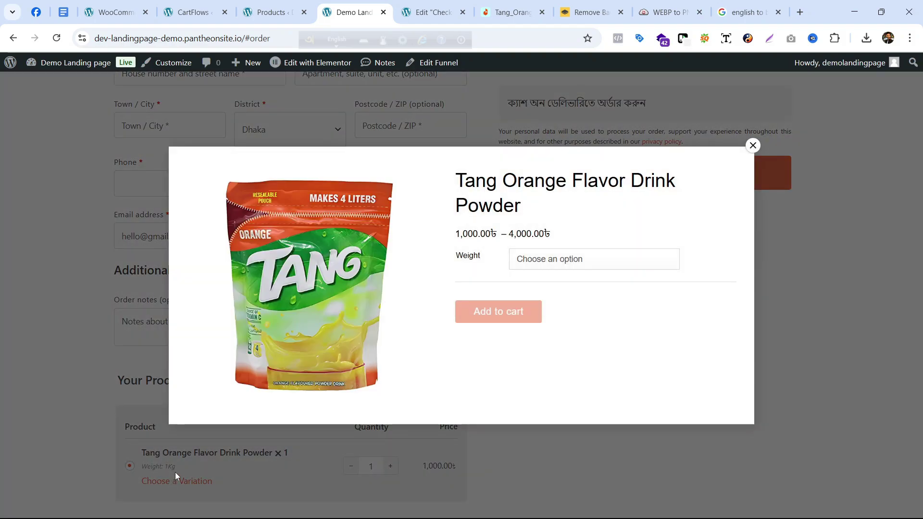
left_click(556, 254)
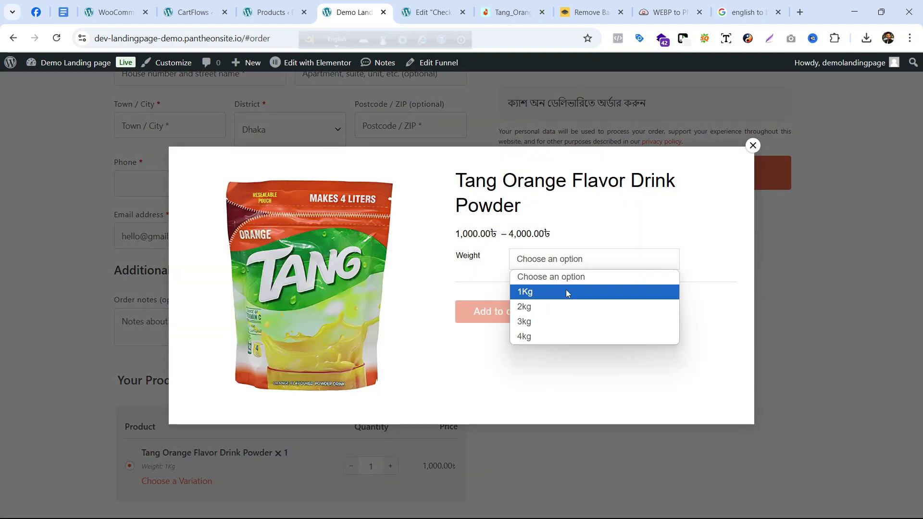
- Choose the 2kg weight variation for the Tang product in the popup and check the updated order summary on the landing page
left_click(567, 305)
left_click(527, 336)
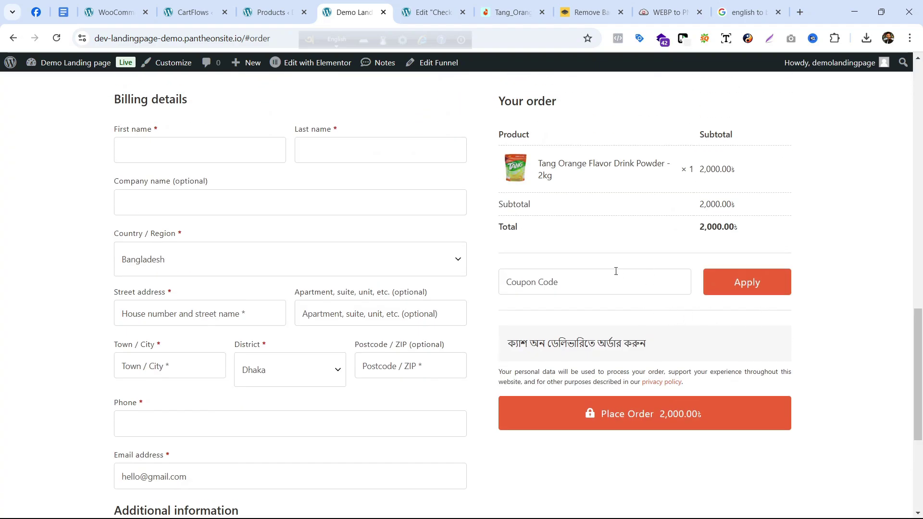
scroll(634, 273, "up", 3)
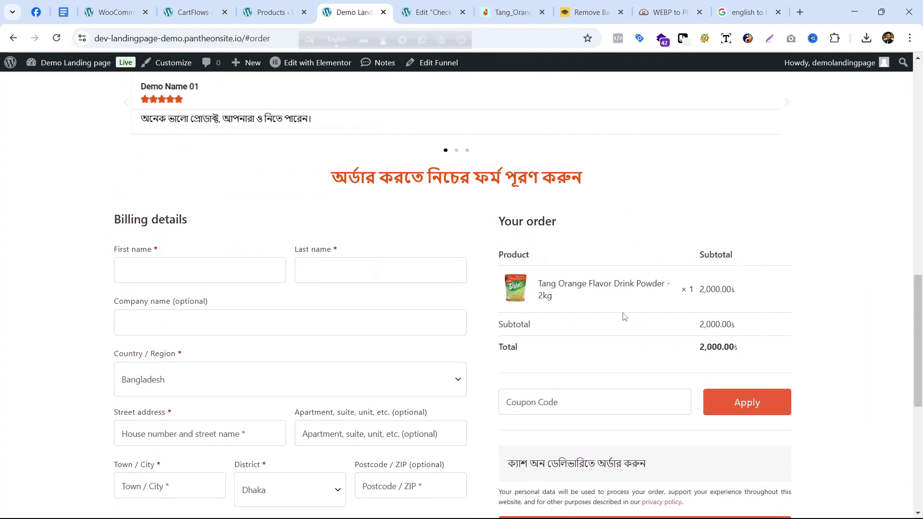
scroll(565, 306, "down", 5)
scroll(565, 306, "up", 8)
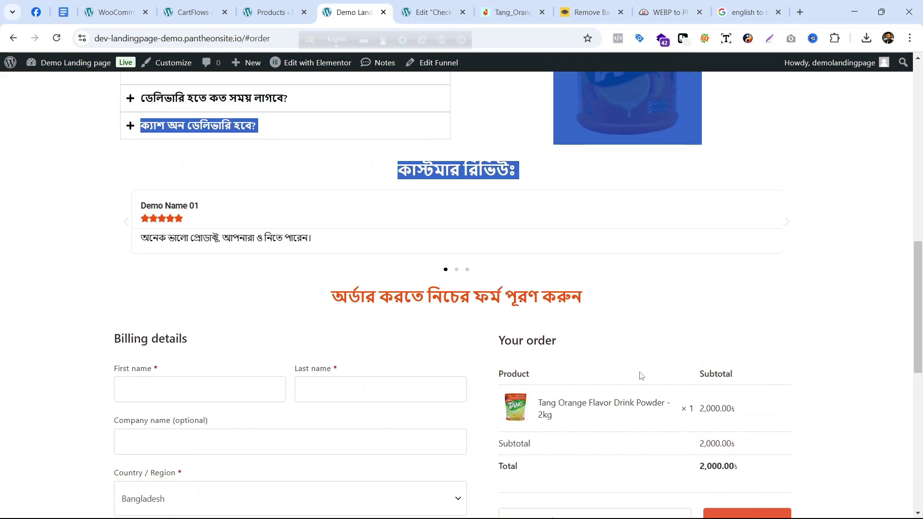
scroll(641, 373, "down", 3)
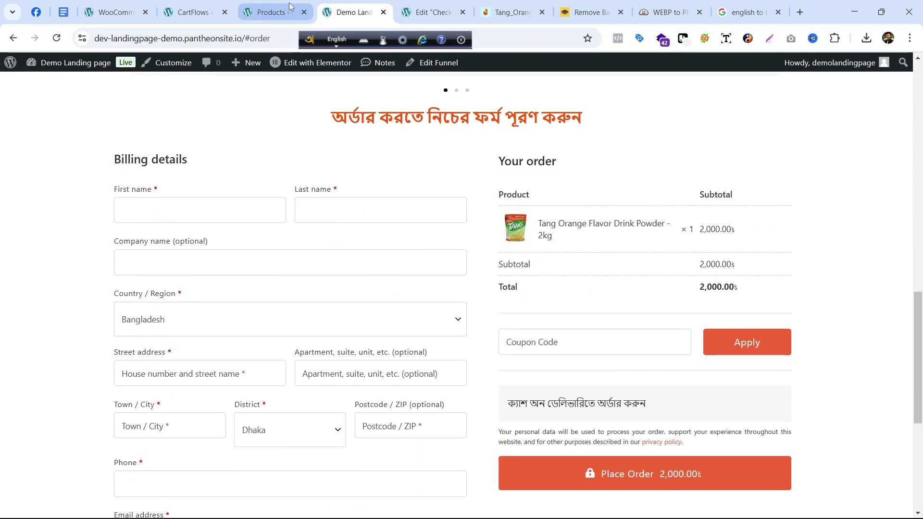
- In the CartFlows checkout settings, set Enable Variations to "Show variations inline" and save the settings
left_click(193, 12)
scroll(481, 366, "down", 6)
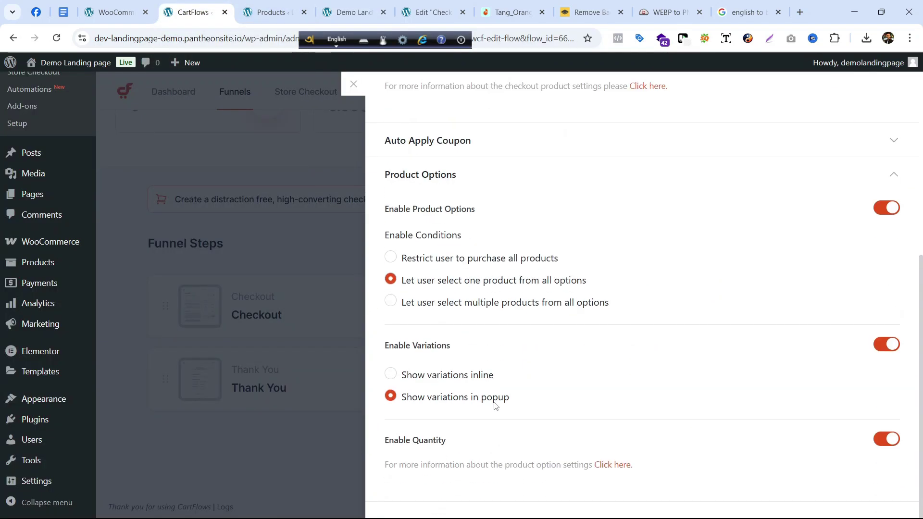
left_click(421, 374)
scroll(798, 321, "up", 6)
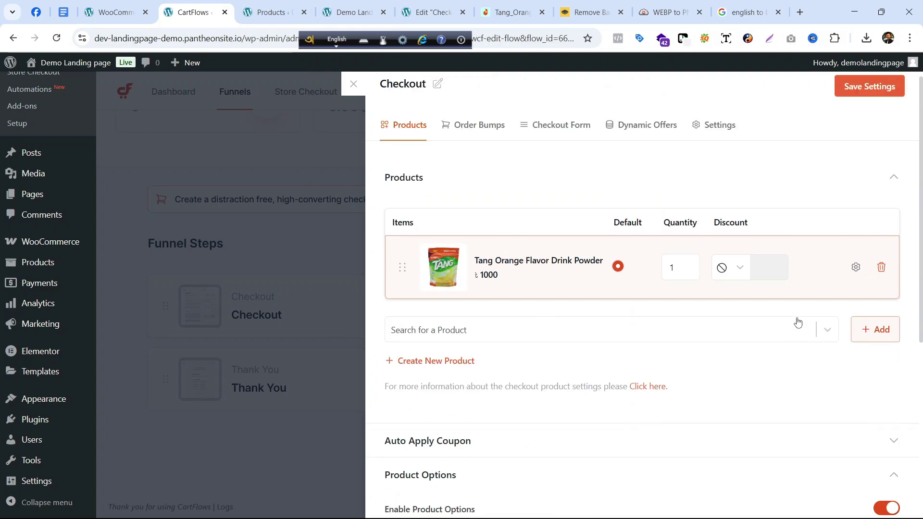
left_click(876, 87)
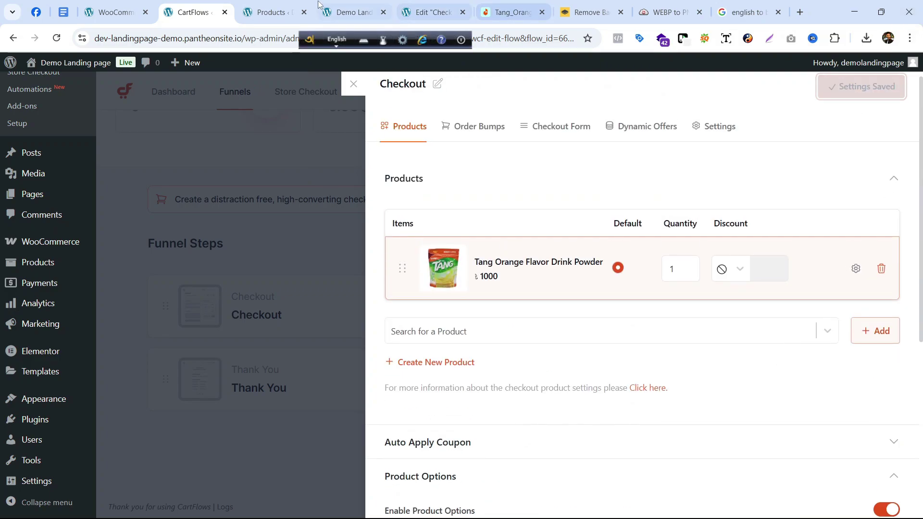
- Reload the landing page and examine how the weight variations are listed under Your Products in the checkout form
left_click(353, 13)
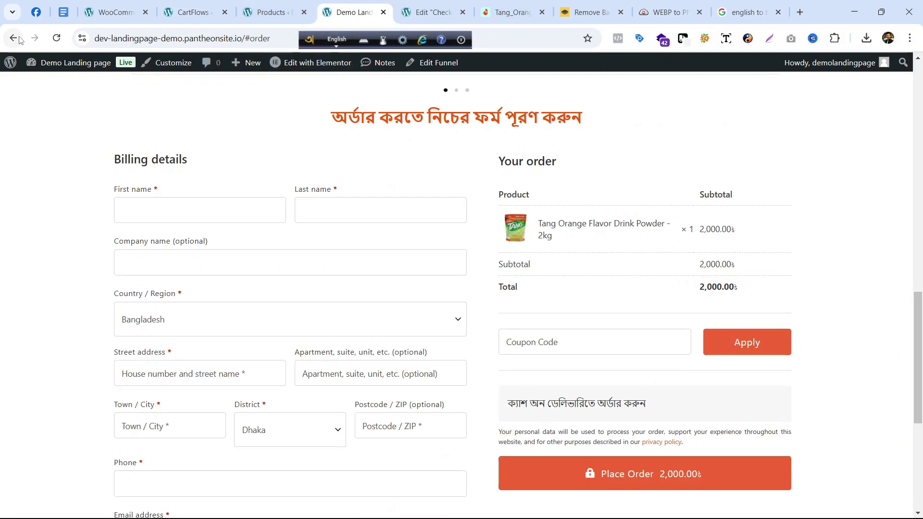
left_click(56, 40)
scroll(419, 204, "down", 8)
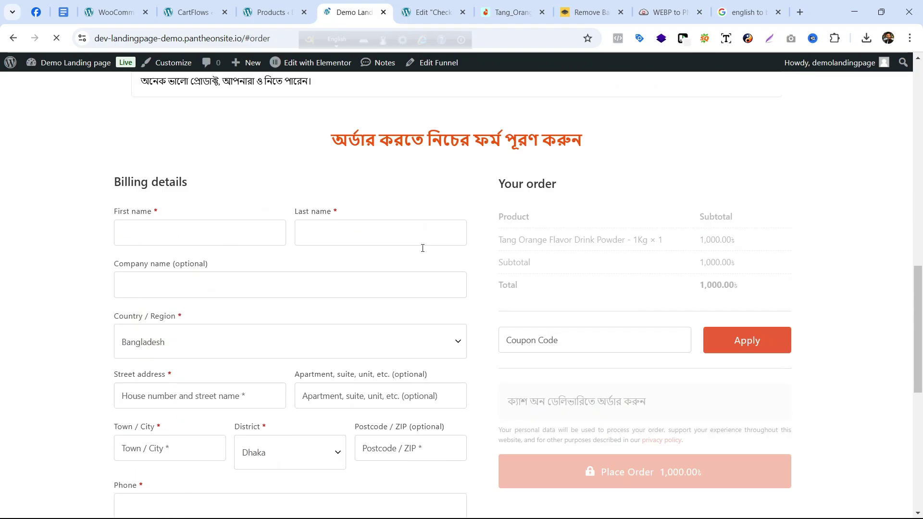
scroll(348, 338, "down", 10)
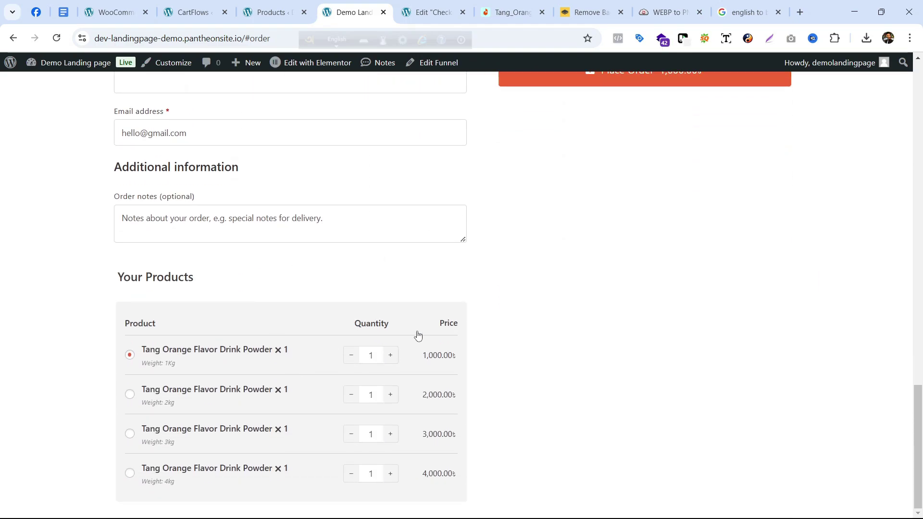
scroll(419, 320, "up", 10)
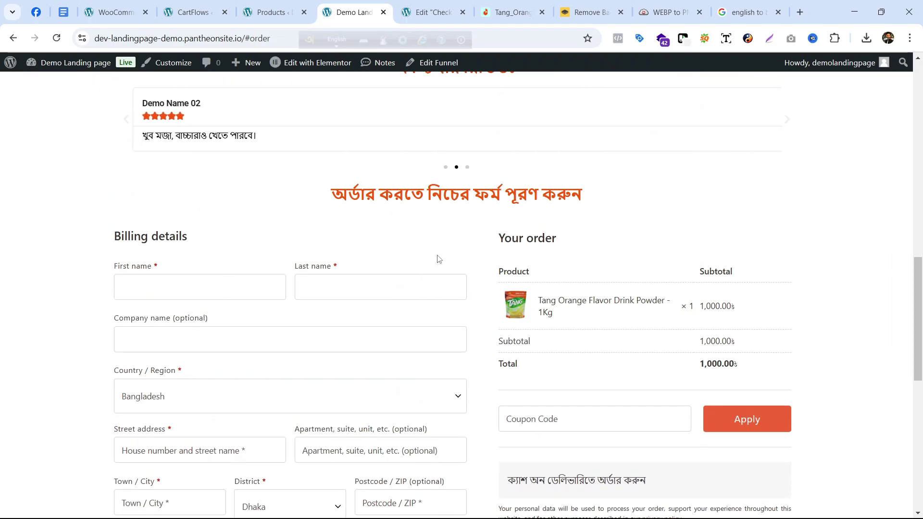
scroll(439, 259, "down", 10)
- Review the separate Tang Orange Flavor Drink Powder products for each weight in the WooCommerce product list
left_click(272, 12)
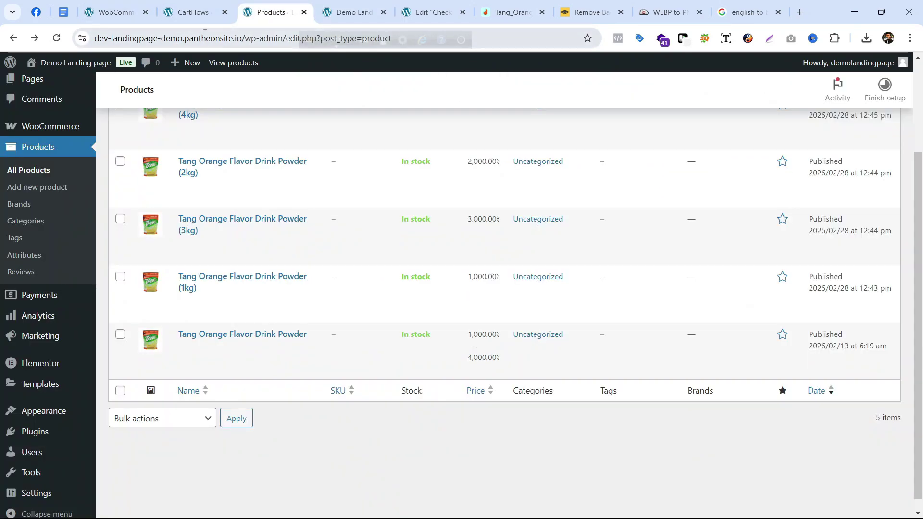
scroll(269, 186, "up", 2)
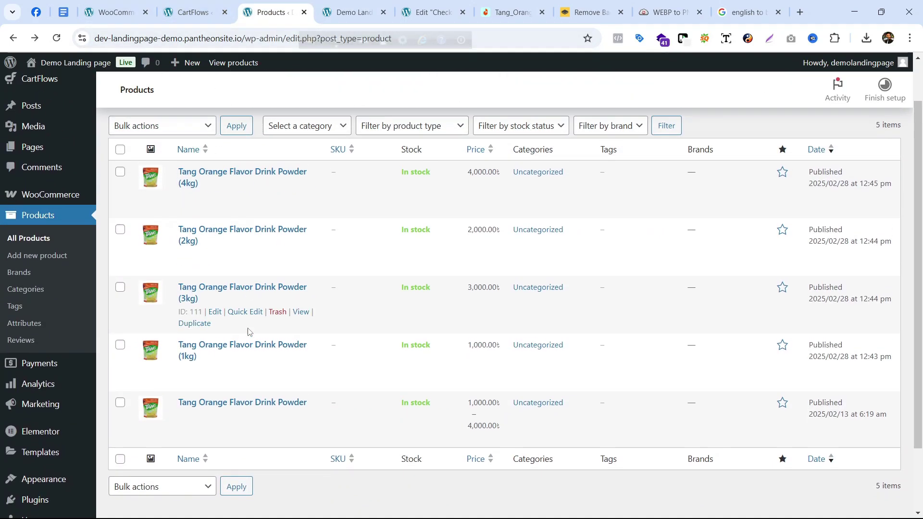
scroll(248, 331, "up", 2)
- In the CartFlows checkout products, replace the existing Tang product that has variations with "Tang Orange Flavor Drink Powder (1kg)"
left_click(192, 12)
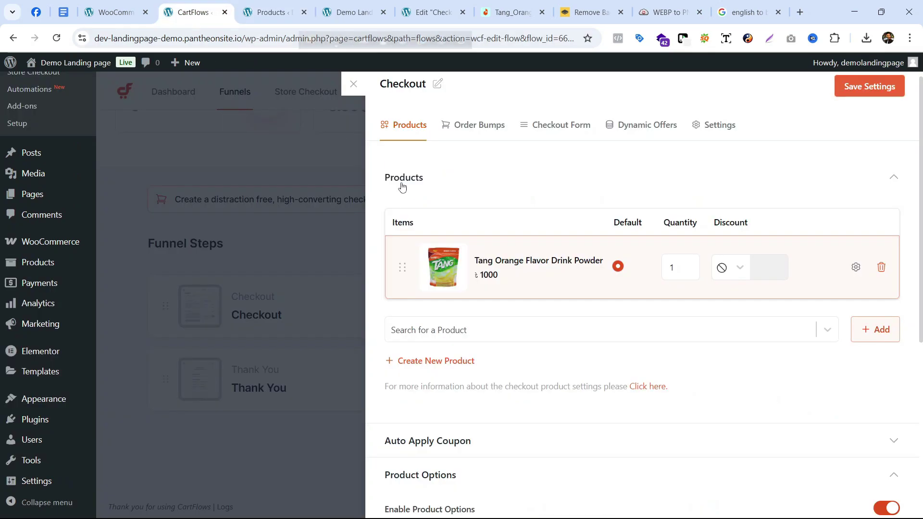
scroll(437, 211, "up", 2)
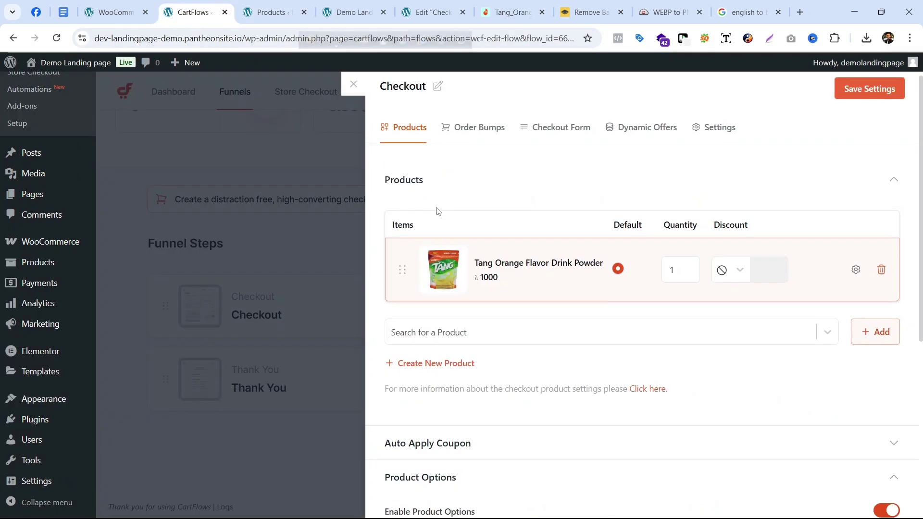
left_click(882, 277)
left_click(588, 283)
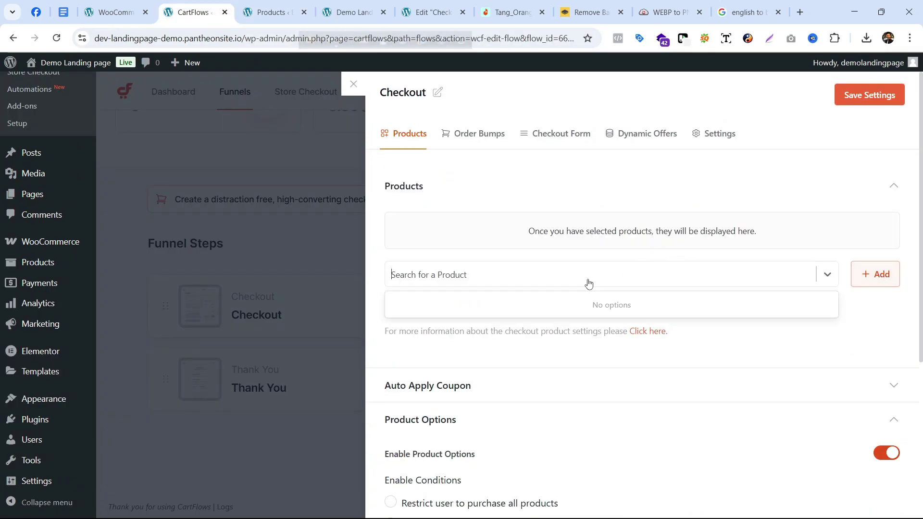
type("Tang Orange Flavor Drink Powder")
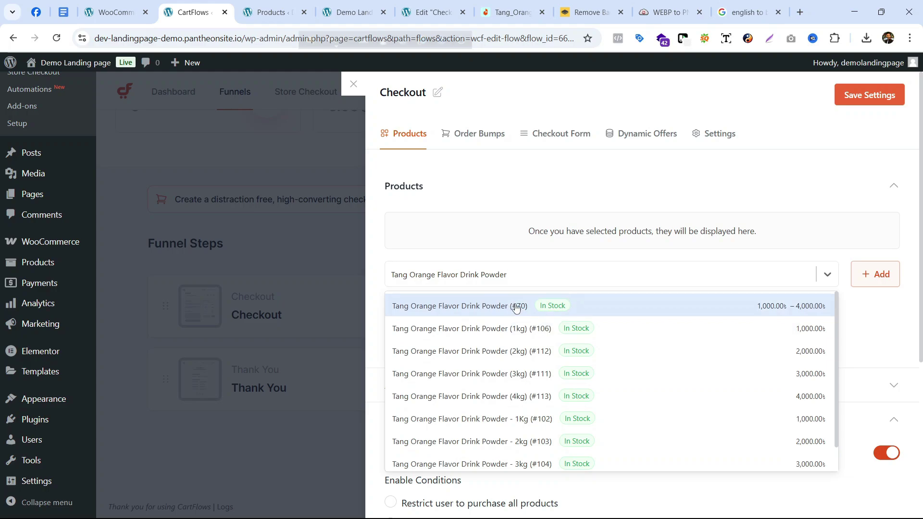
left_click(517, 328)
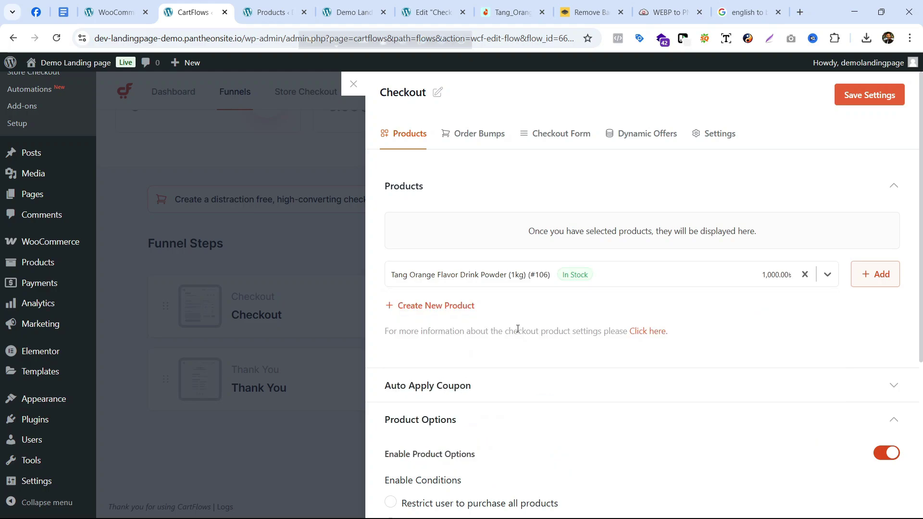
left_click(855, 285)
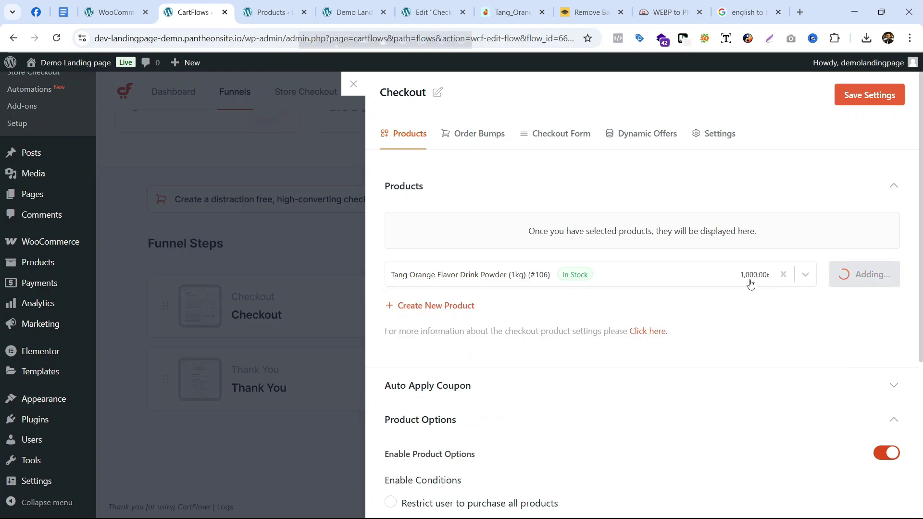
- Add "Tang Orange Flavor Drink Powder (2kg)" to the checkout products
left_click(577, 349)
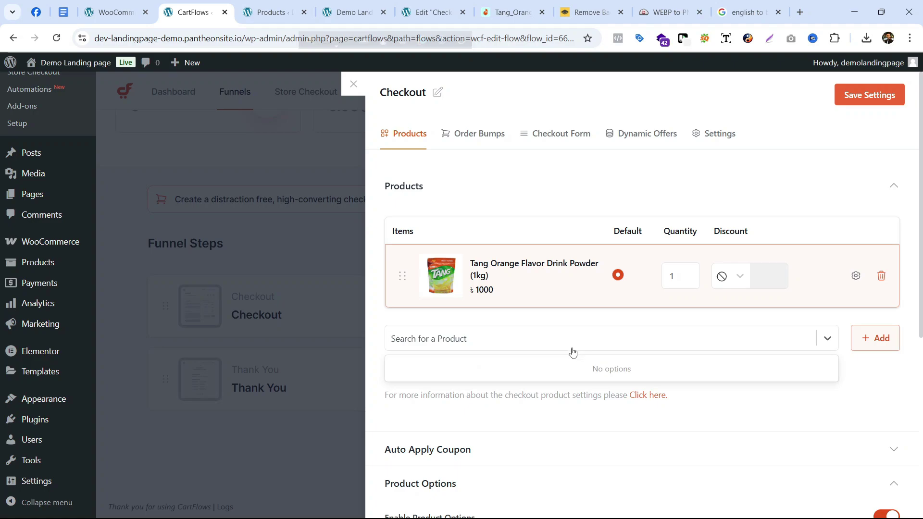
type("Tang Orange Flavor Drink Powder")
left_click(538, 413)
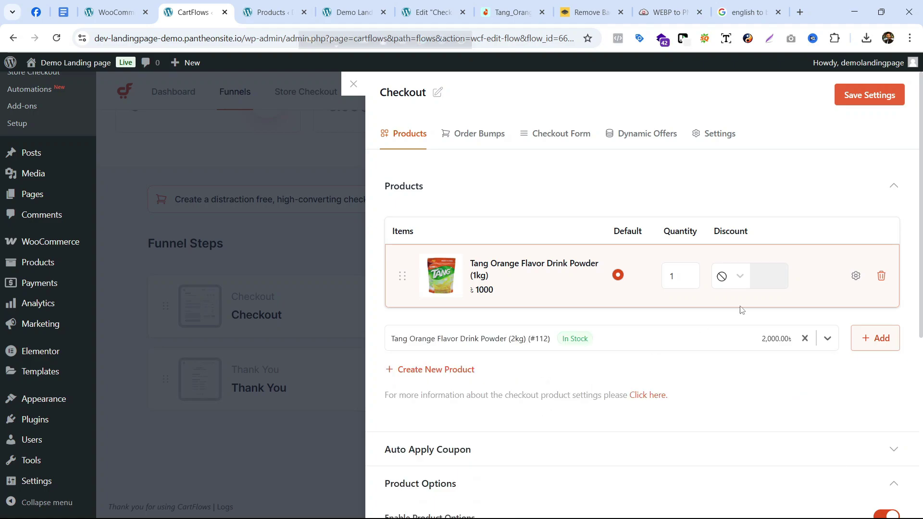
left_click(877, 336)
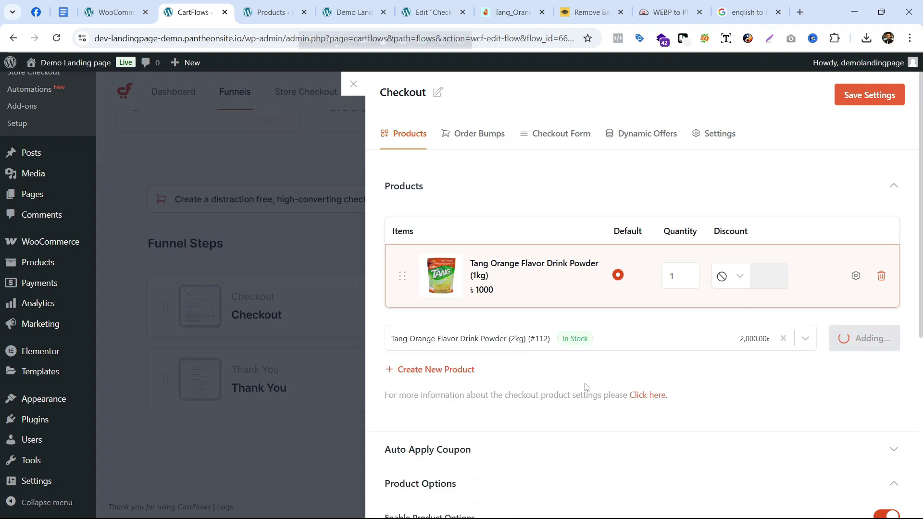
- Add "Tang Orange Flavor Drink Powder (3kg)" to the checkout products
left_click(530, 408)
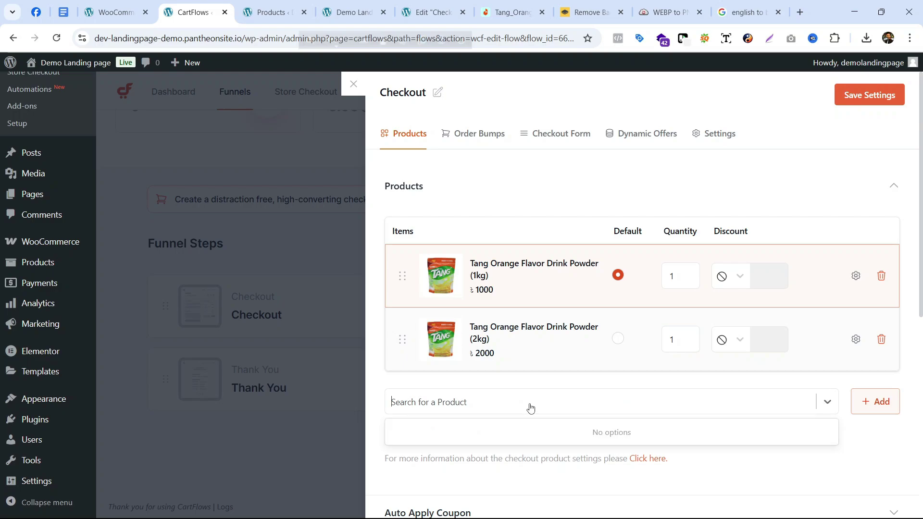
type("Tang Orange Flavor Drink Powder")
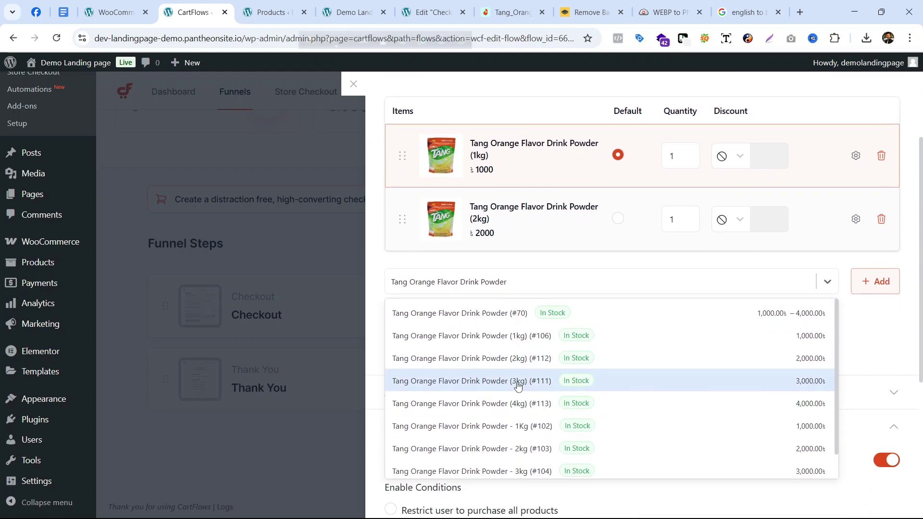
left_click(517, 381)
- Add "Tang Orange Flavor Drink Powder (4kg)" to the checkout products
left_click(544, 346)
type("Tang Orange Flavor Drink Powder")
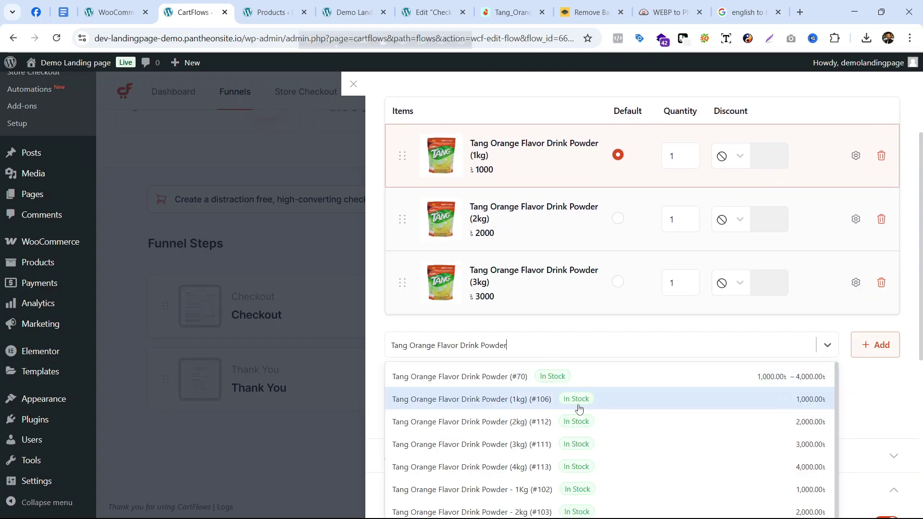
left_click(569, 467)
left_click(875, 344)
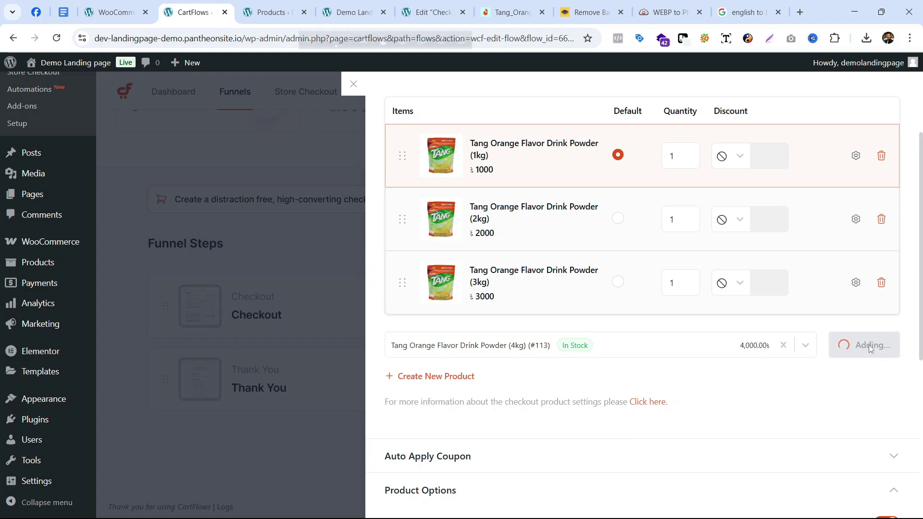
- Switch the default checkout product to the 2kg pack and back to the 1kg pack
scroll(673, 308, "up", 1)
scroll(625, 302, "down", 5)
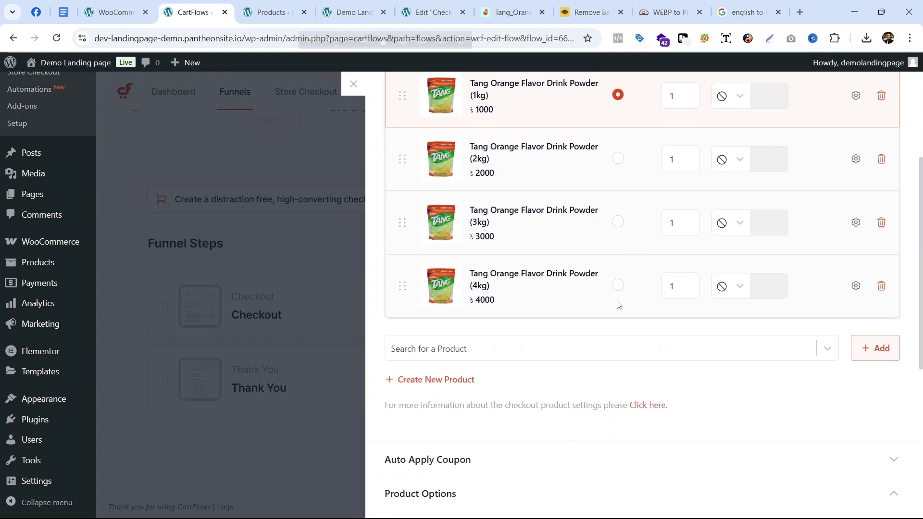
scroll(610, 269, "up", 6)
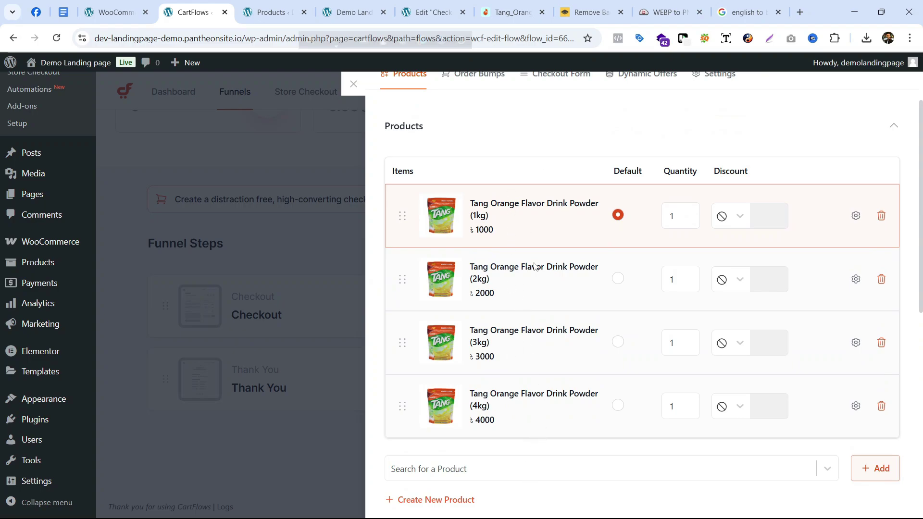
scroll(552, 305, "up", 1)
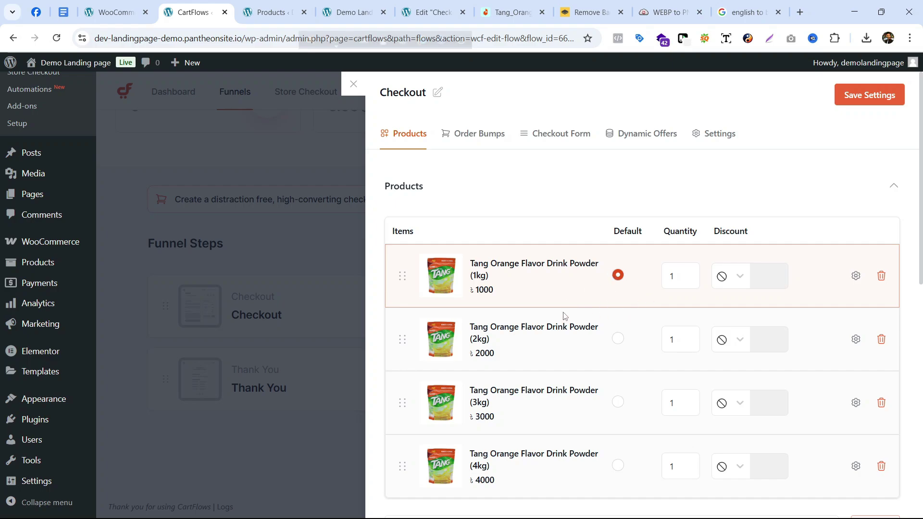
left_click(618, 341)
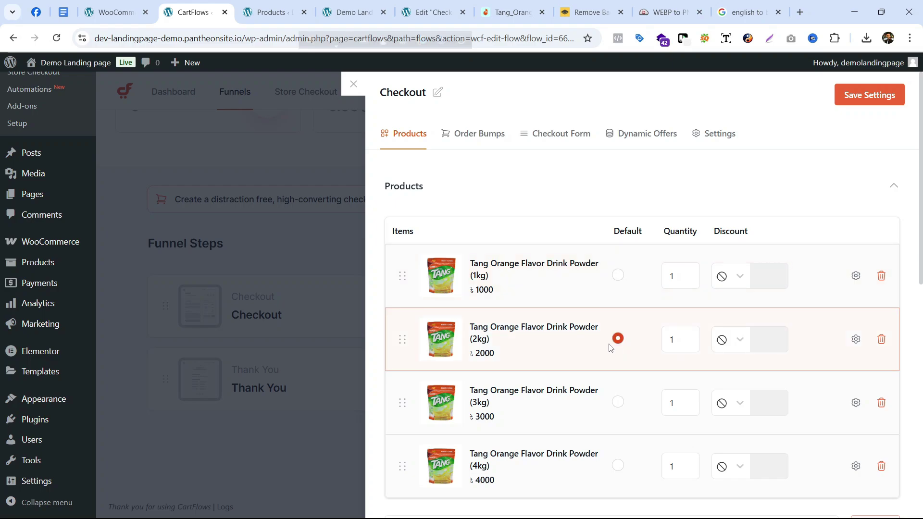
left_click(617, 279)
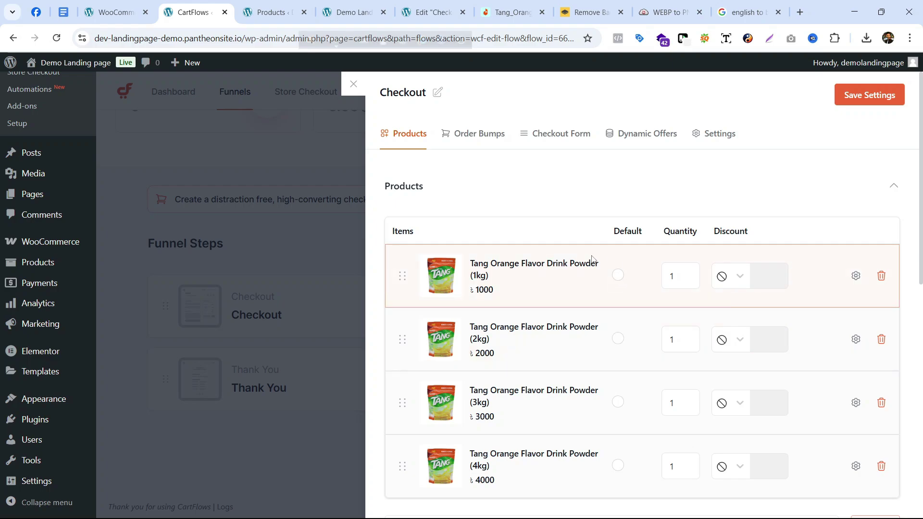
left_click(618, 275)
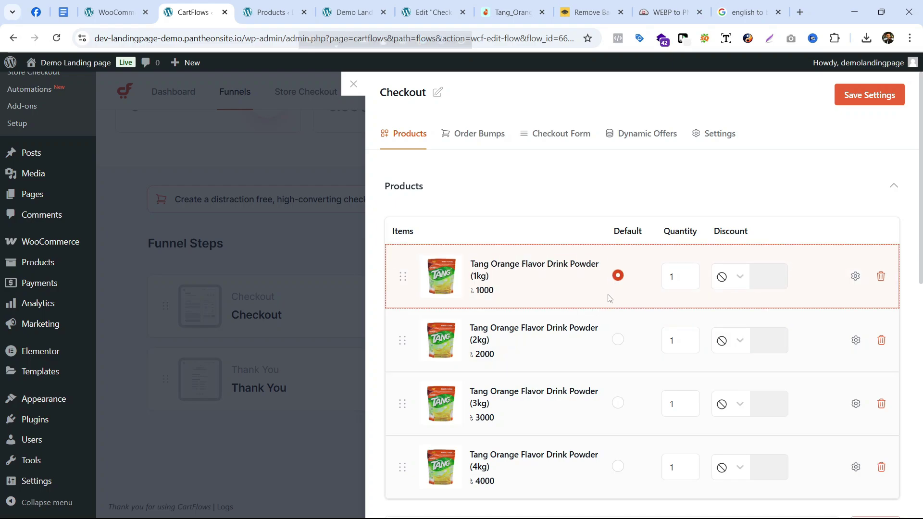
left_click(620, 340)
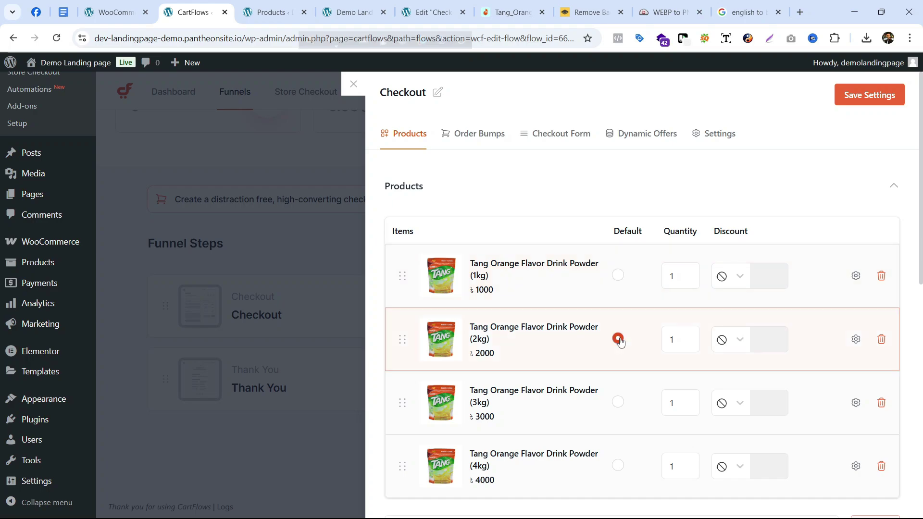
left_click(615, 282)
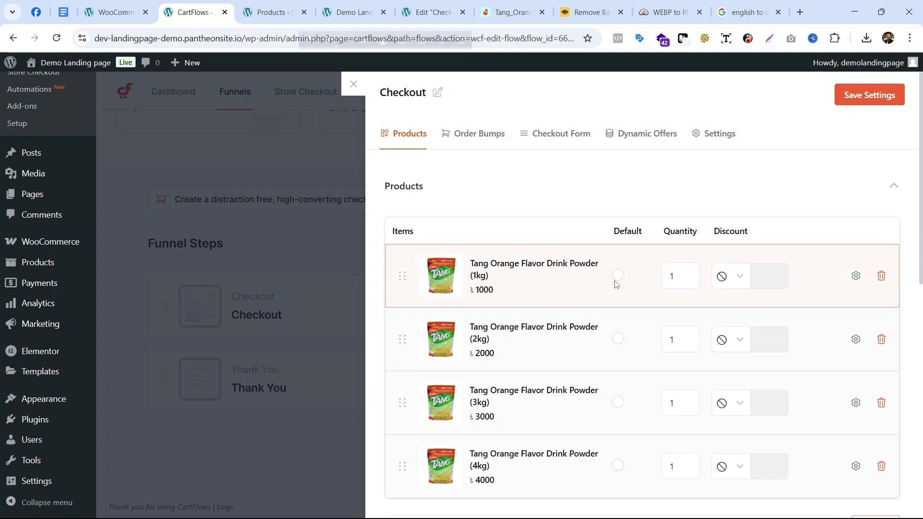
scroll(584, 326, "down", 10)
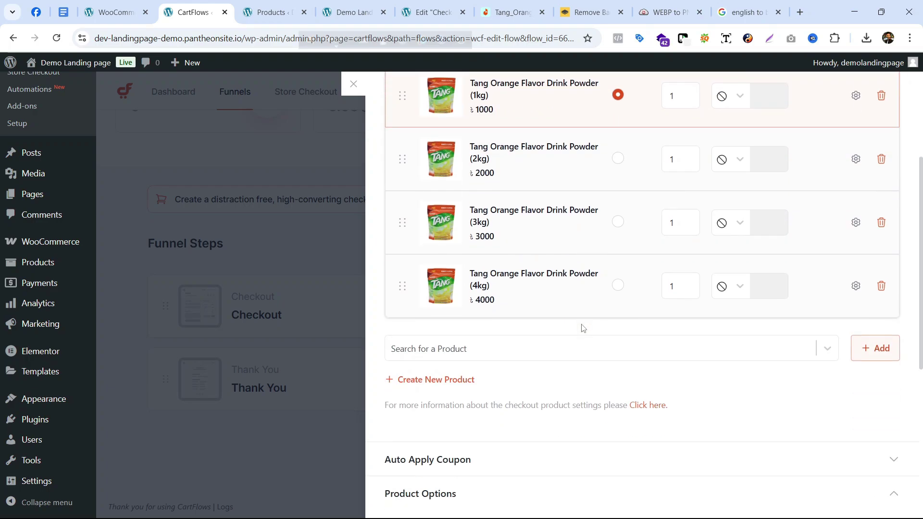
- Turn off Enable Variations in the checkout's product options and save the settings
scroll(447, 384, "down", 1)
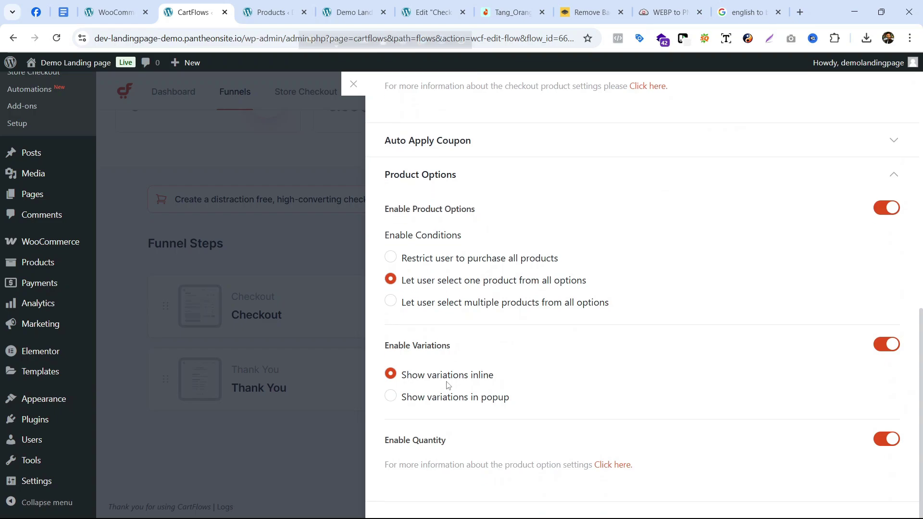
scroll(667, 290, "up", 10)
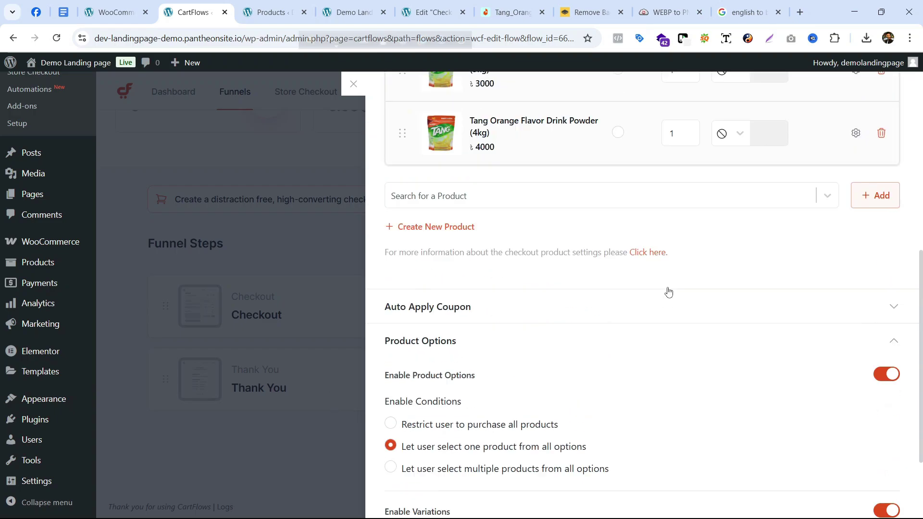
scroll(529, 394, "down", 3)
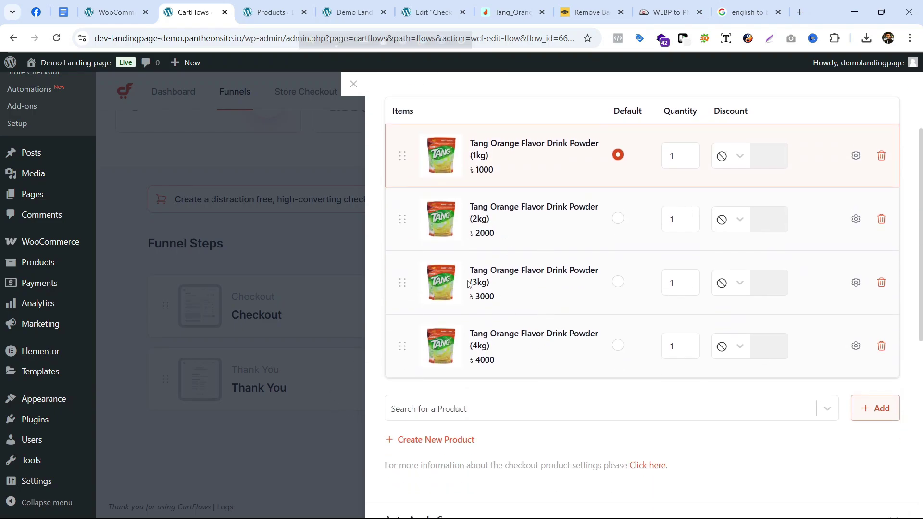
scroll(491, 190, "down", 8)
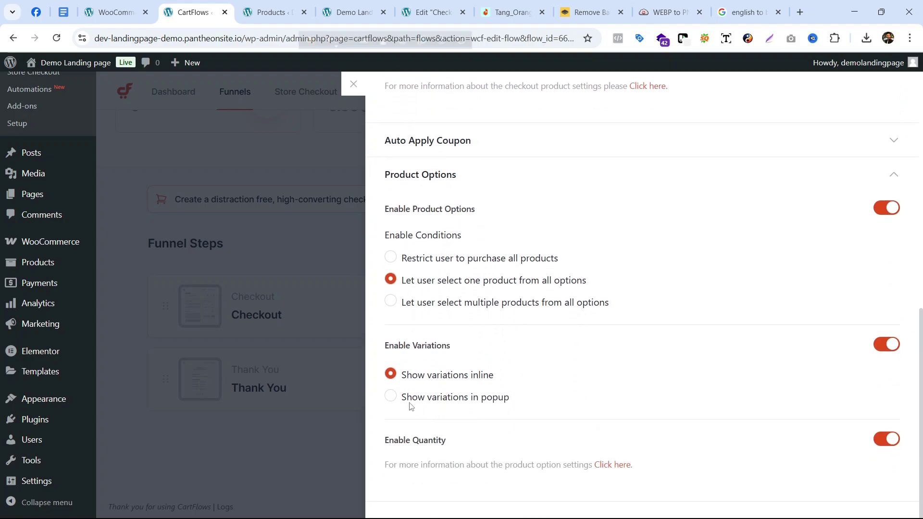
left_click(888, 344)
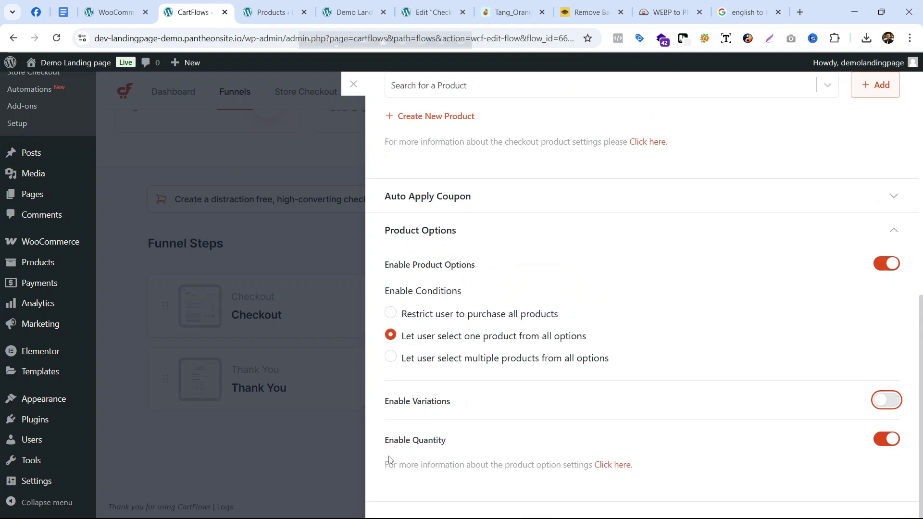
left_click_drag(381, 439, 490, 437)
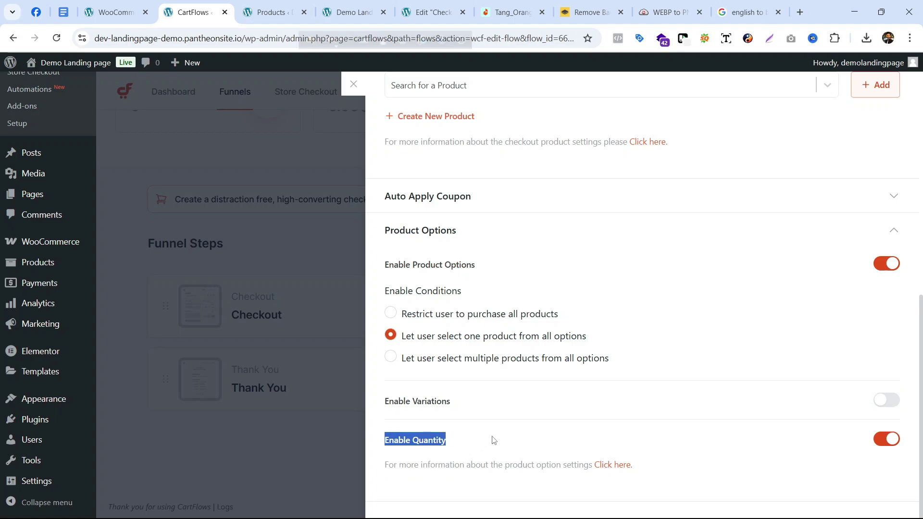
left_click(494, 439)
scroll(745, 410, "up", 10)
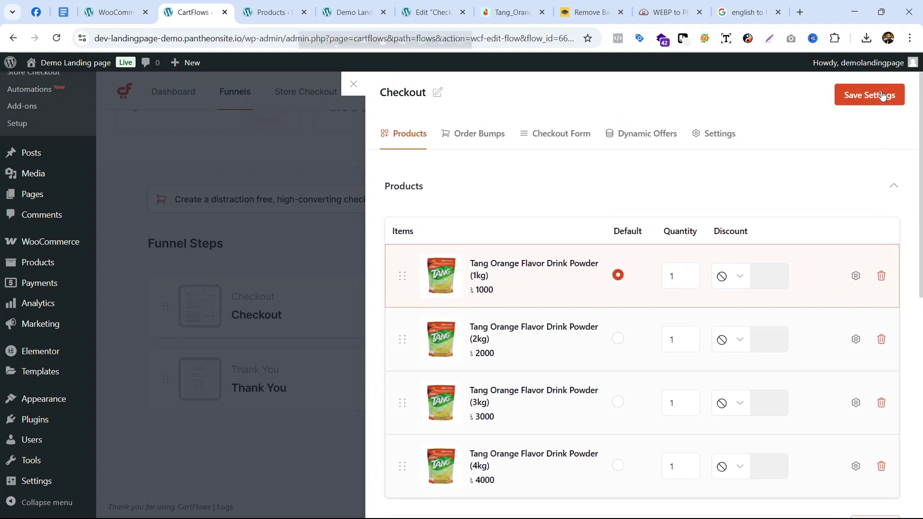
left_click(871, 94)
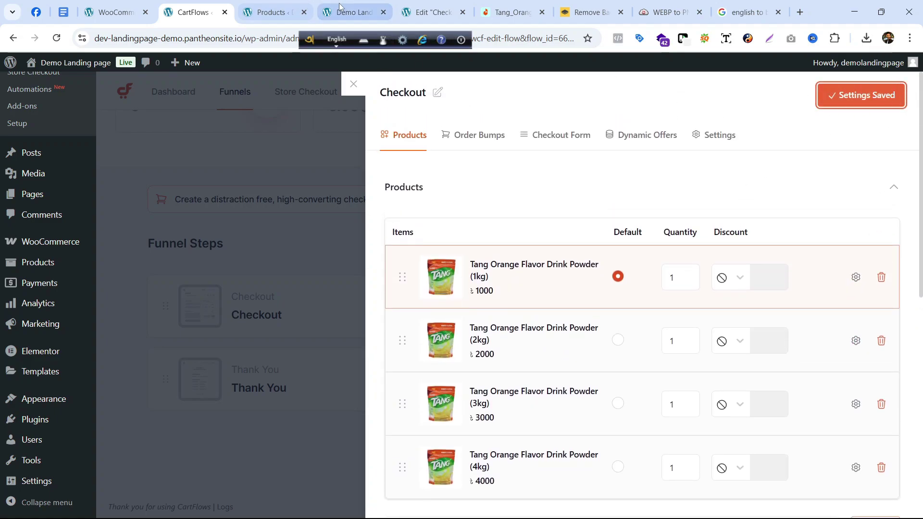
- Reload the live landing page, go to its order form and examine the Your Products section with the four pack options
left_click(353, 12)
left_click(56, 38)
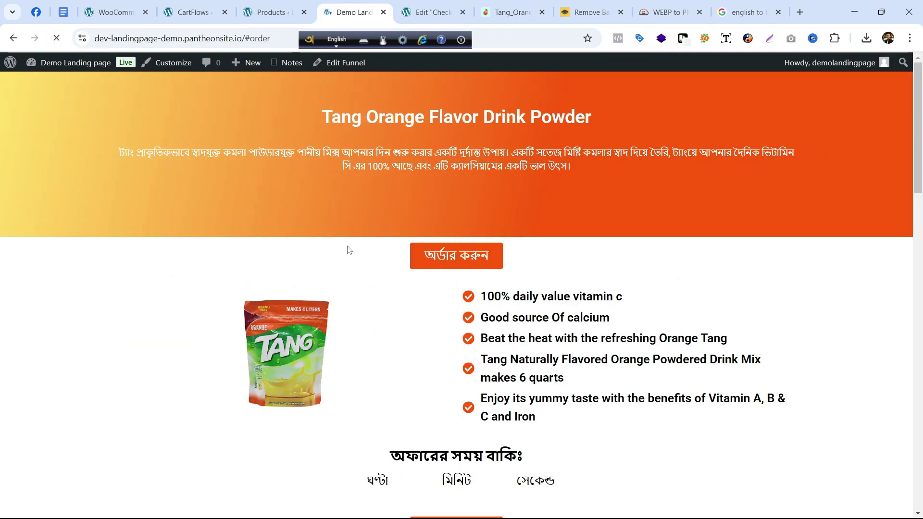
left_click(452, 268)
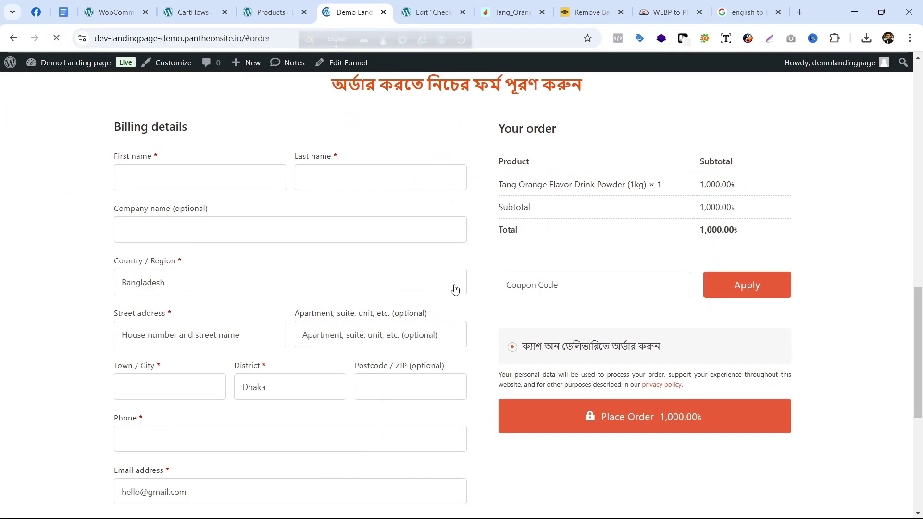
scroll(461, 308, "down", 4)
scroll(463, 311, "down", 2)
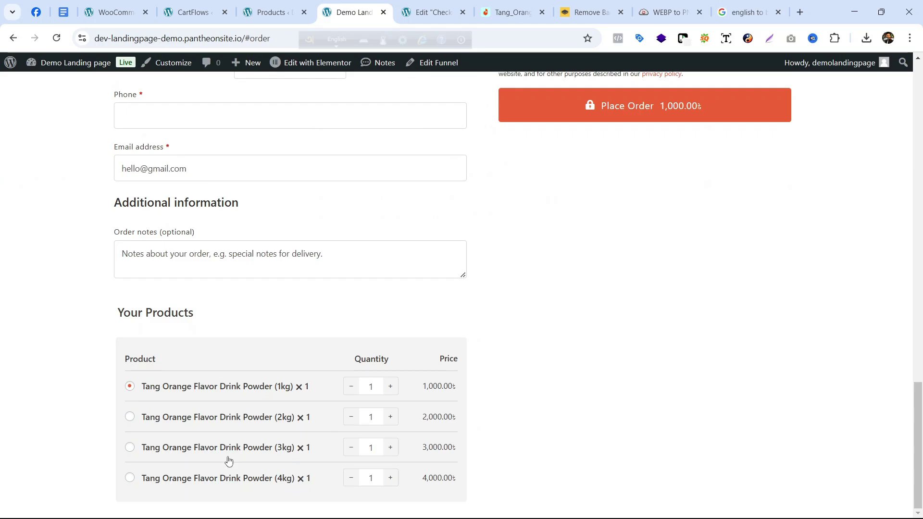
left_click_drag(120, 370, 448, 446)
left_click(449, 389)
scroll(300, 390, "up", 3)
scroll(302, 372, "down", 3)
scroll(426, 115, "up", 2)
scroll(412, 124, "down", 2)
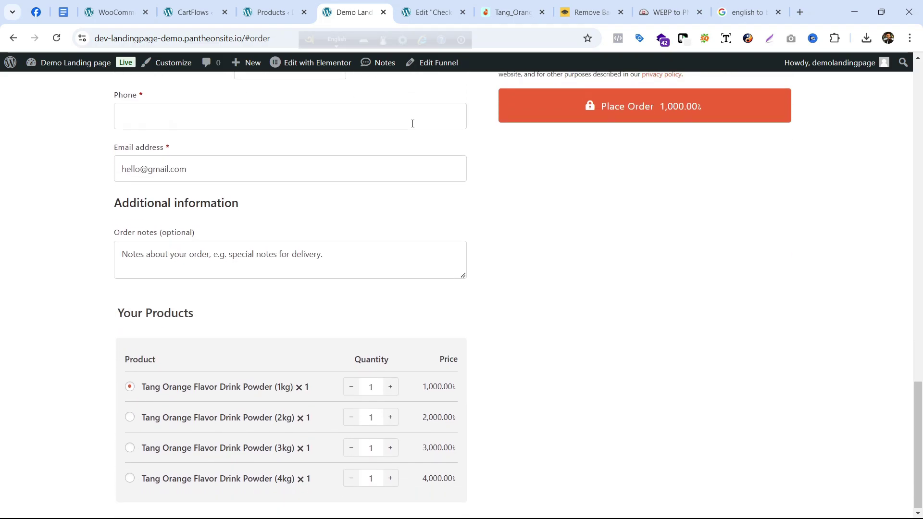
- Open the landing page for editing with Elementor, select its checkout form and keep the layout at Two Column
left_click(318, 63)
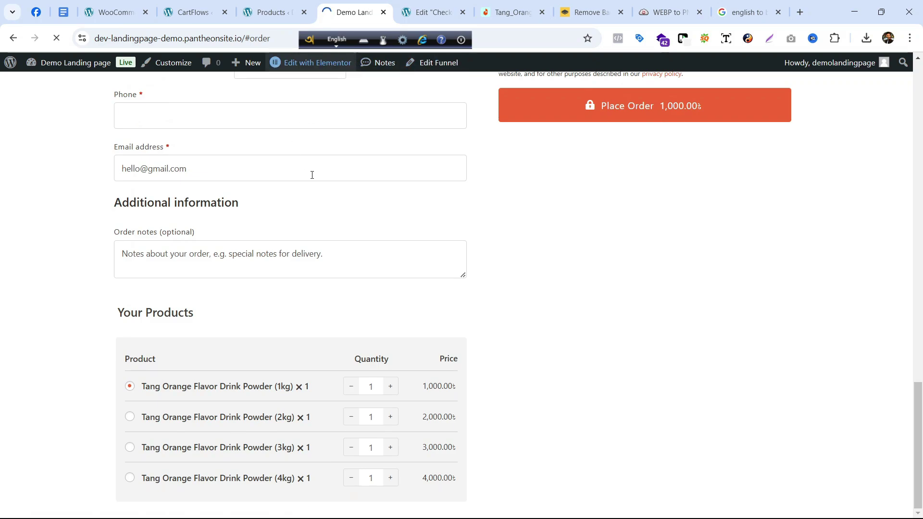
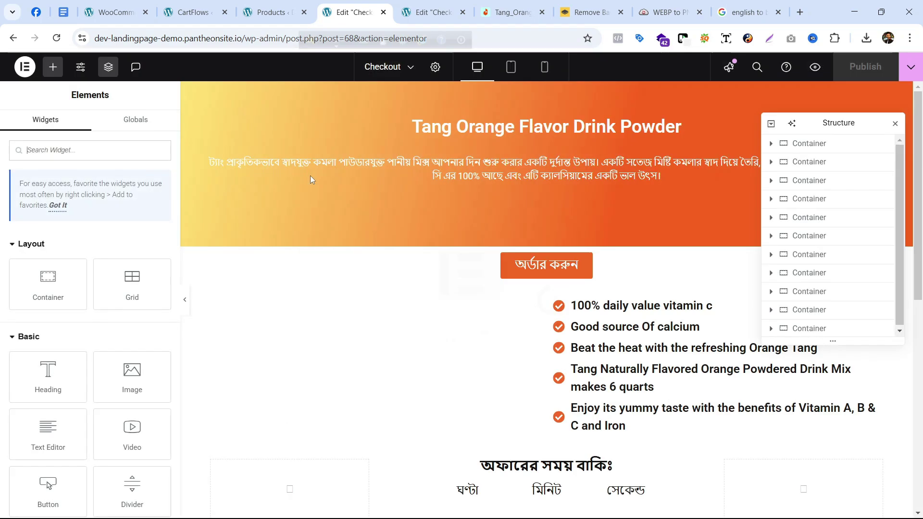
scroll(405, 161, "down", 20)
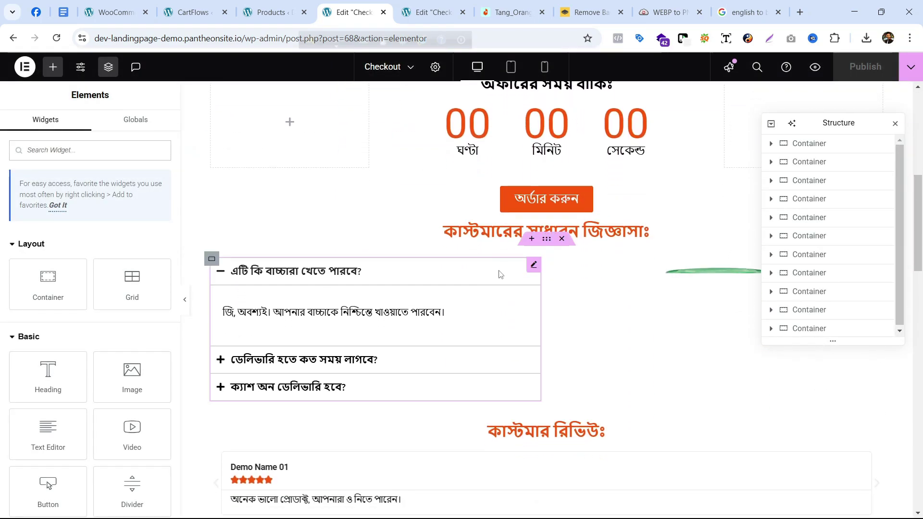
scroll(487, 296, "up", 3)
scroll(491, 296, "down", 8)
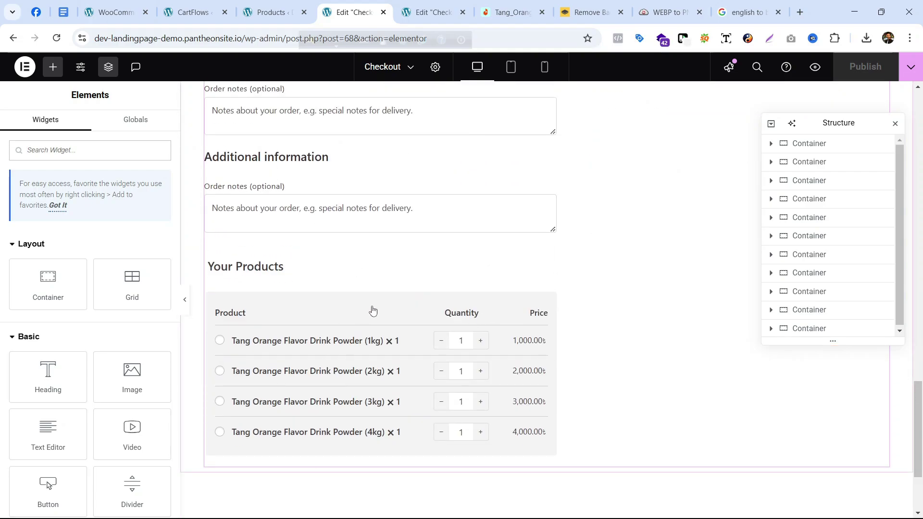
scroll(492, 237, "up", 3)
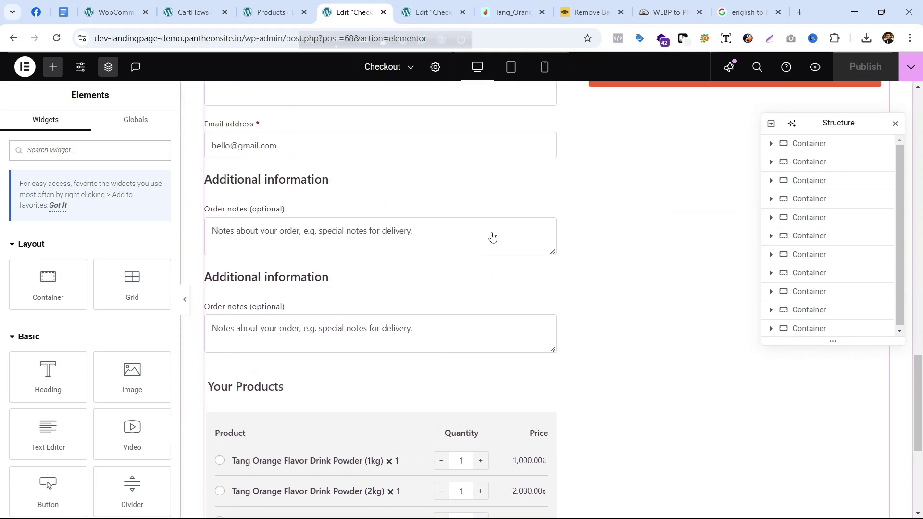
left_click(471, 260)
scroll(505, 282, "up", 1)
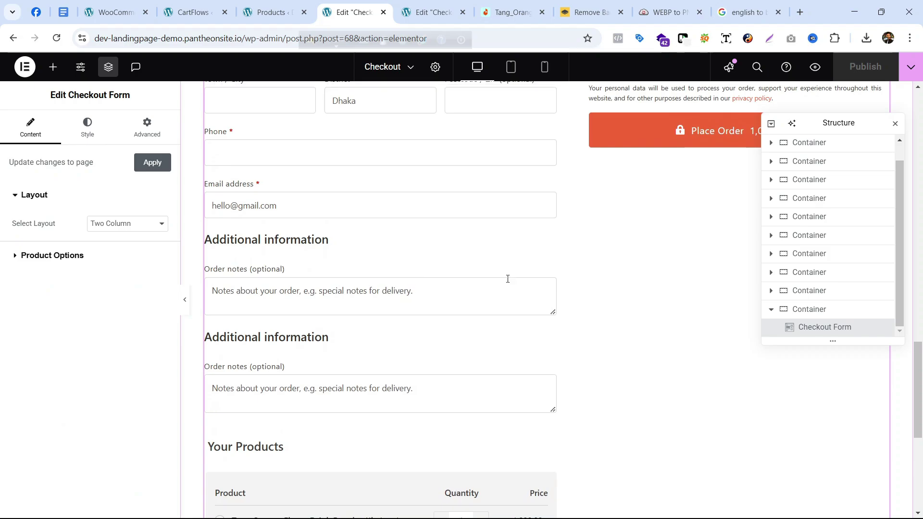
scroll(450, 214, "up", 4)
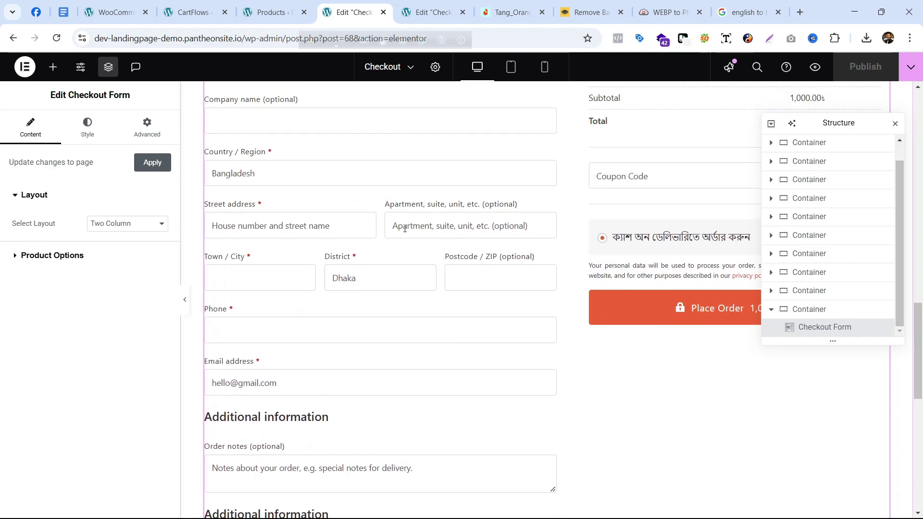
left_click(136, 224)
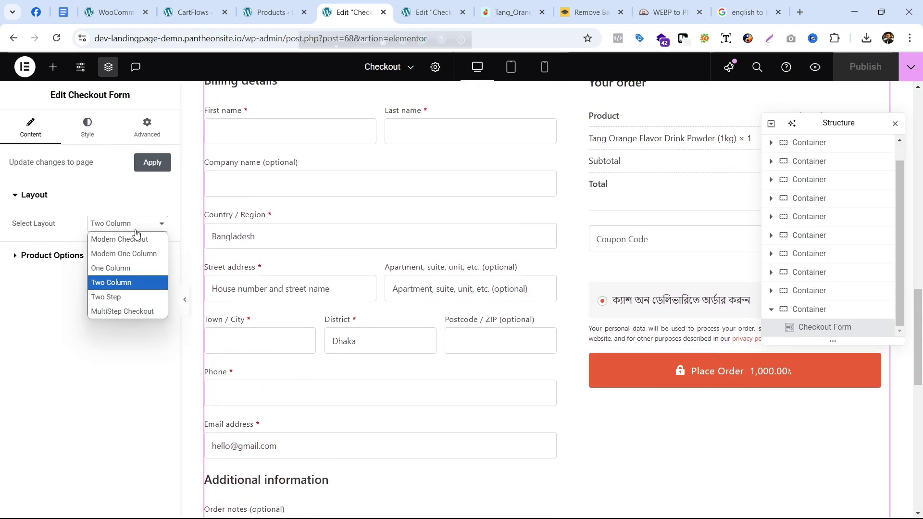
left_click(133, 284)
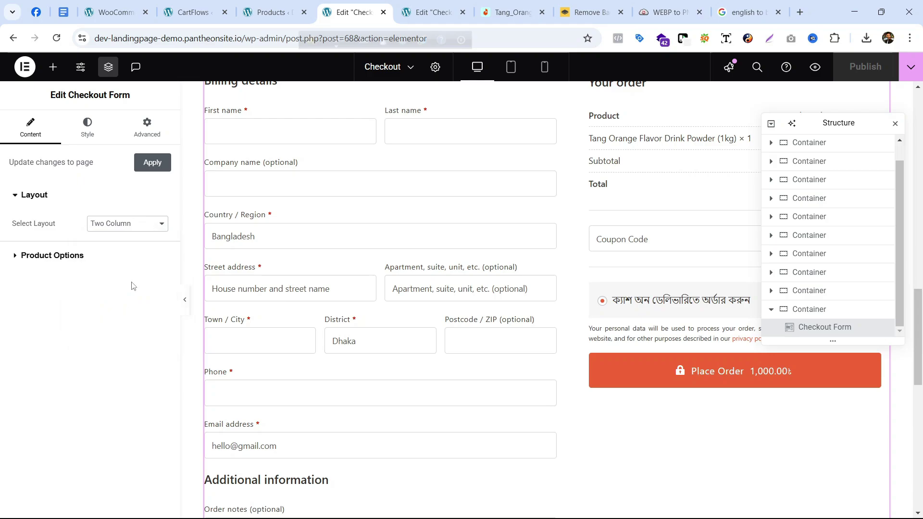
- Set Show Product Images to Yes in the checkout form's product options and move the Structure panel off the order summary
left_click(90, 263)
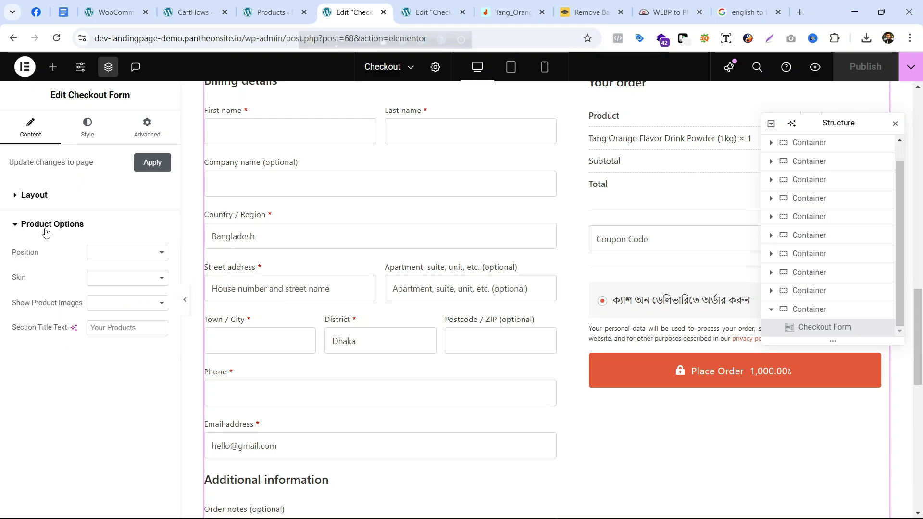
scroll(661, 239, "up", 1)
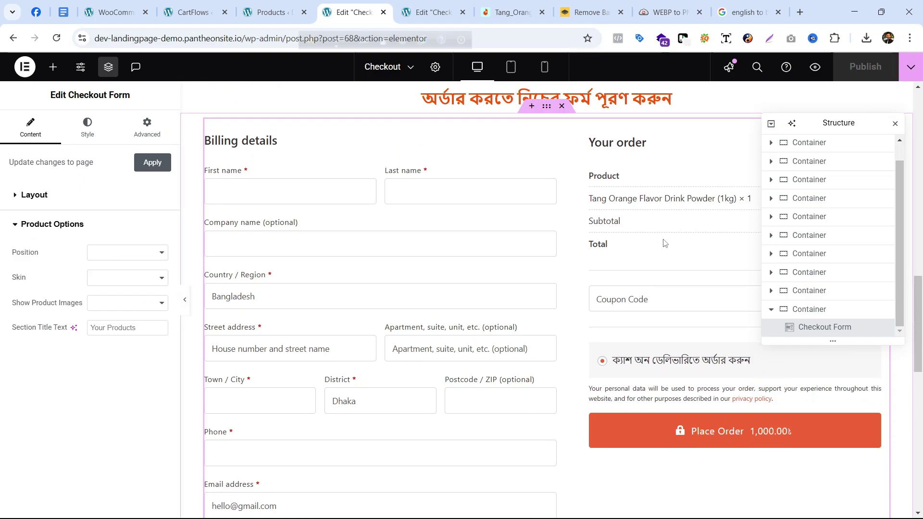
scroll(603, 309, "up", 2)
scroll(589, 314, "down", 2)
scroll(578, 308, "up", 2)
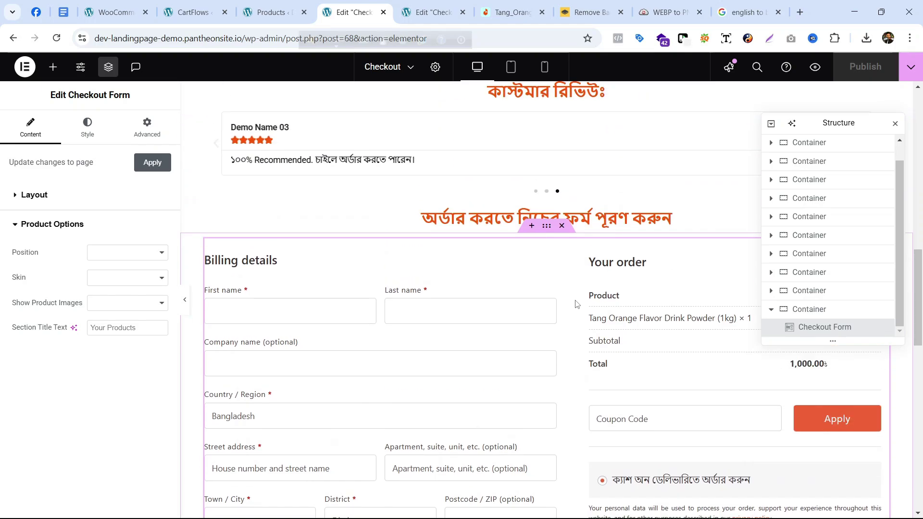
scroll(673, 289, "down", 2)
scroll(529, 313, "up", 2)
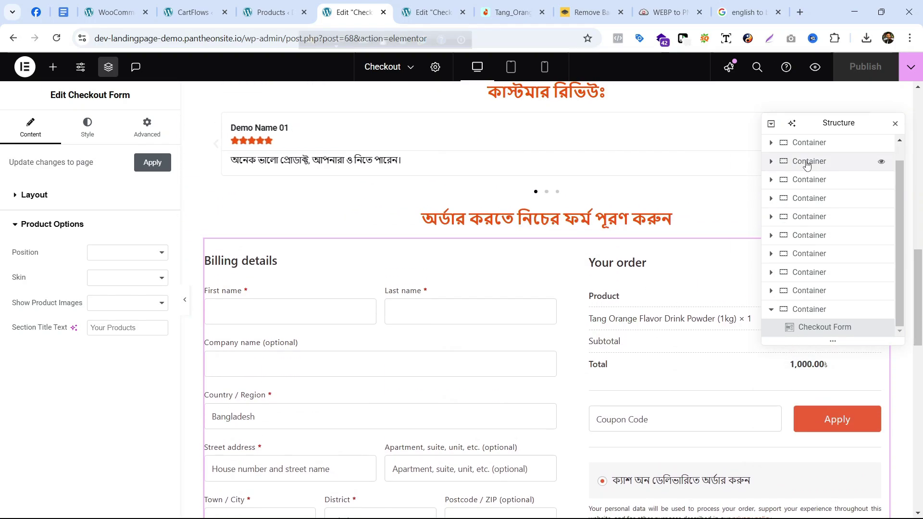
left_click_drag(836, 126, 730, 101)
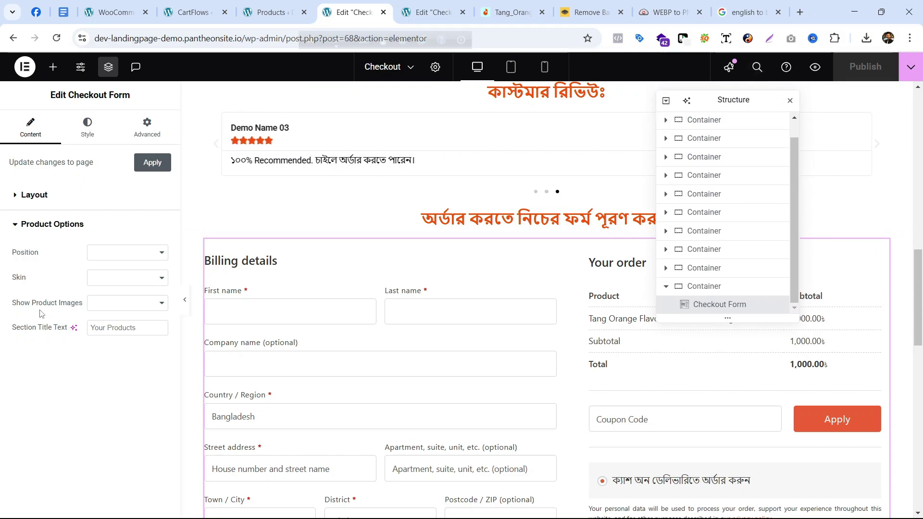
left_click(95, 304)
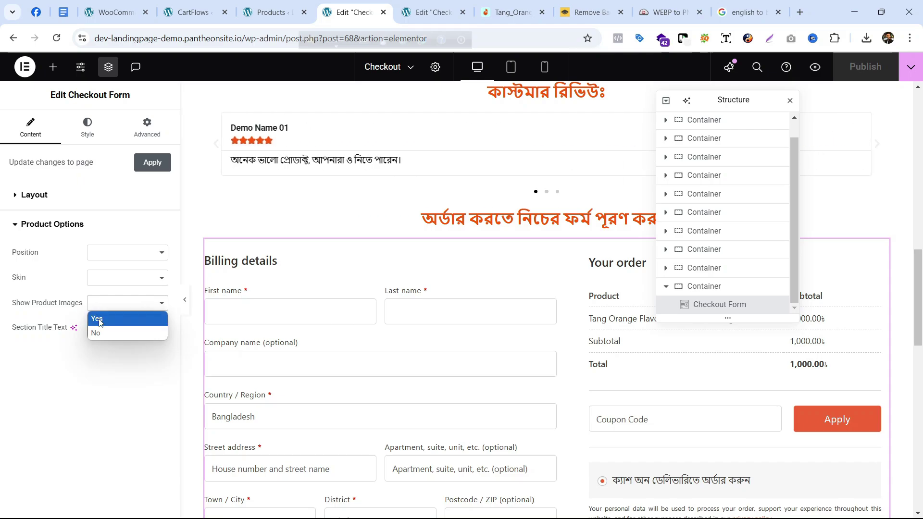
left_click(95, 313)
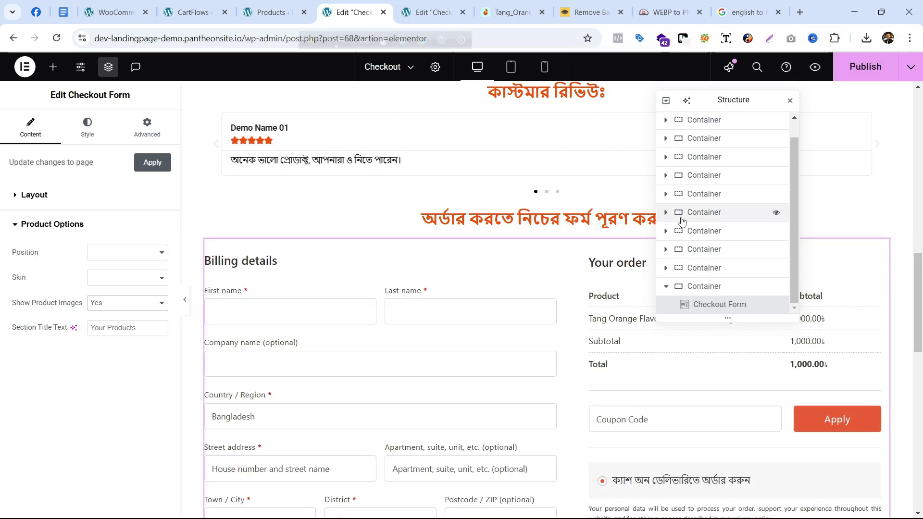
left_click_drag(738, 102, 400, 124)
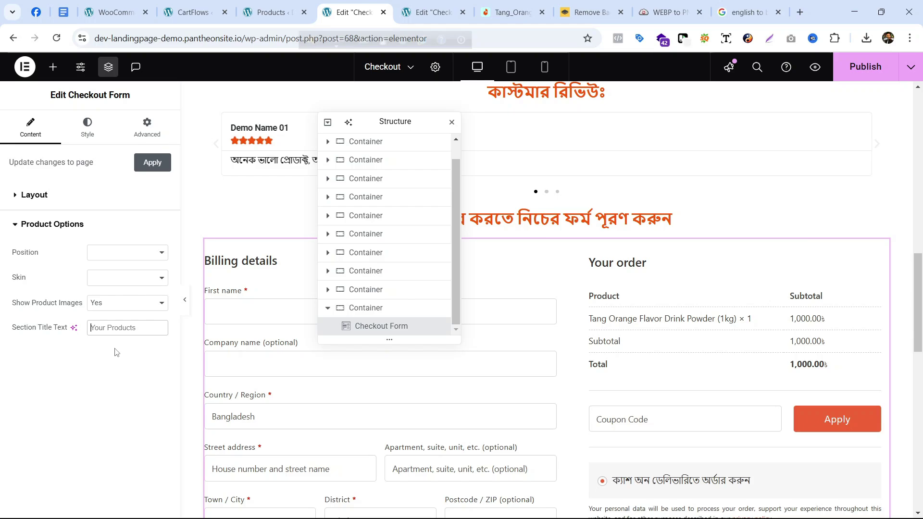
- Try "ftut6y" as the section title text and check where it appears in the checkout form
type("ftul")
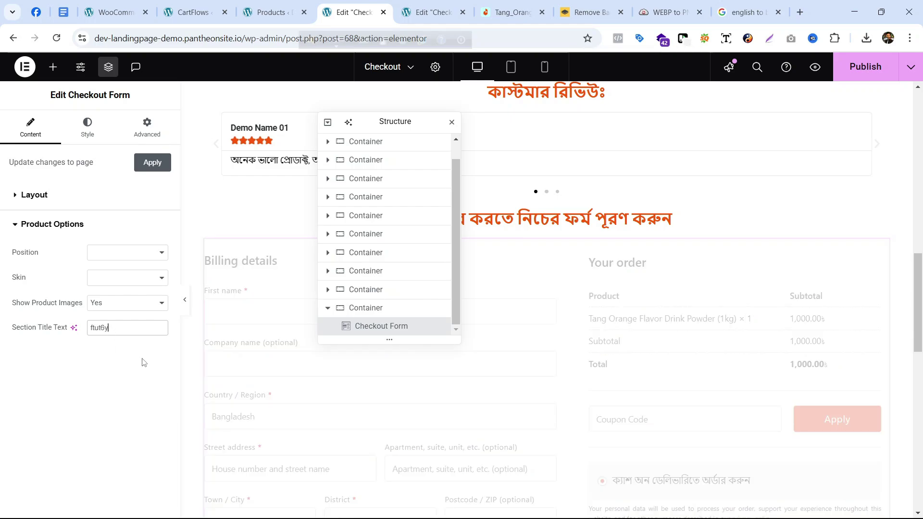
scroll(258, 338, "down", 13)
scroll(258, 338, "up", 4)
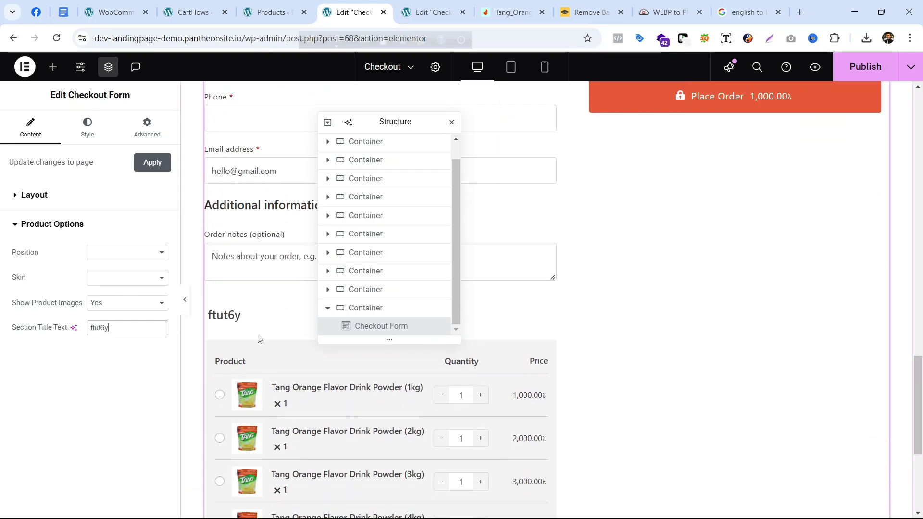
left_click(227, 319)
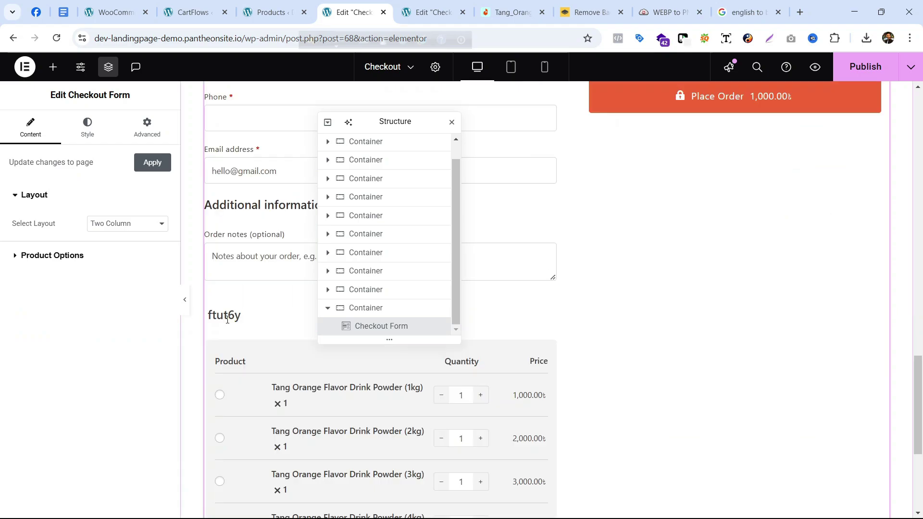
- Replace the product section's title text with the Bengali "আপনার প্রোডাক্ট পছন্দ করুন" ("apnar prODakT pochondo korun")
left_click(55, 255)
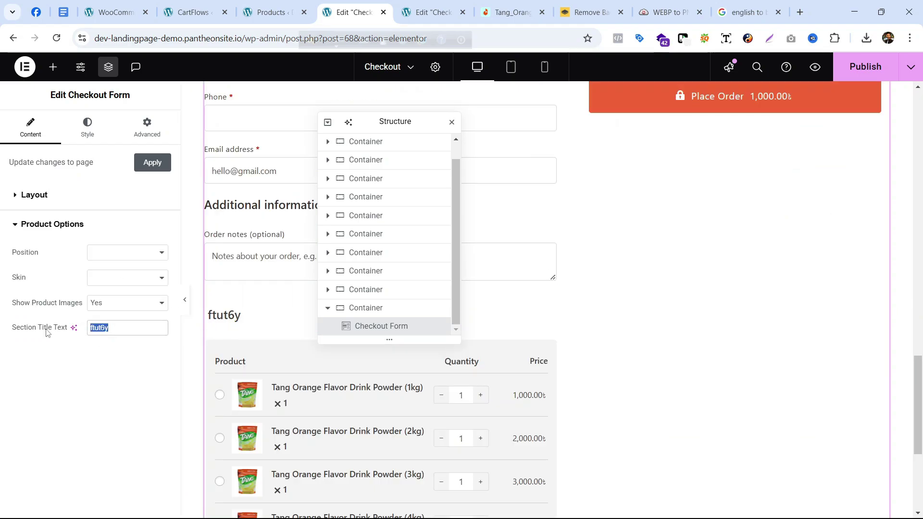
key("BackSpace")
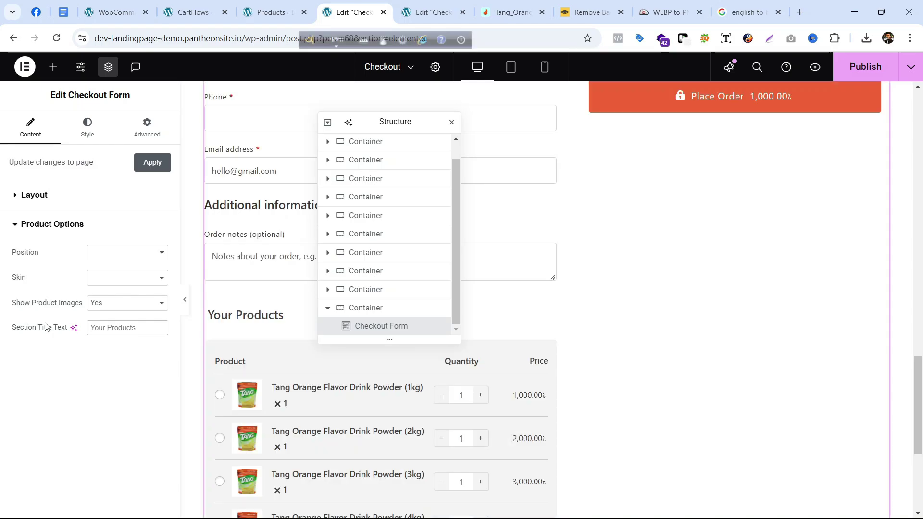
type("apnar prODakT pochondo korun")
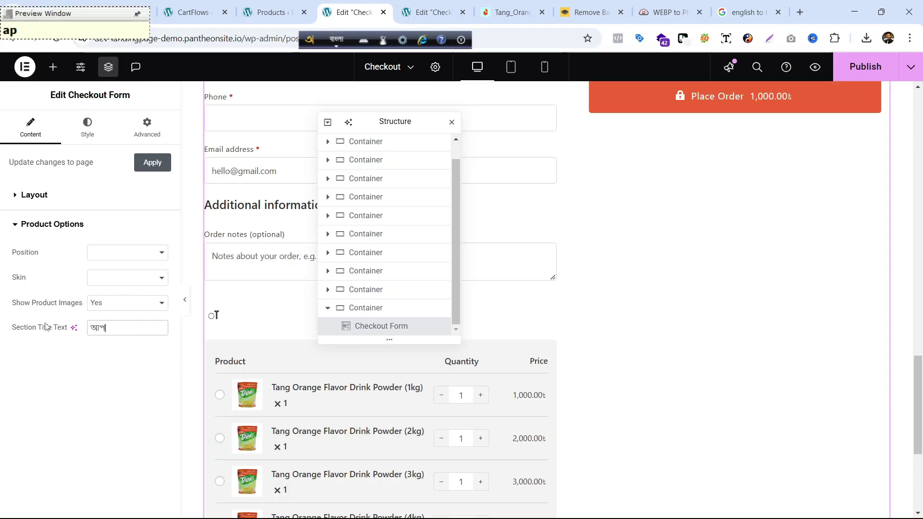
- Move the Structure panel off the product section and review the Tang packs listed under the Bengali title
left_click_drag(380, 120, 660, 169)
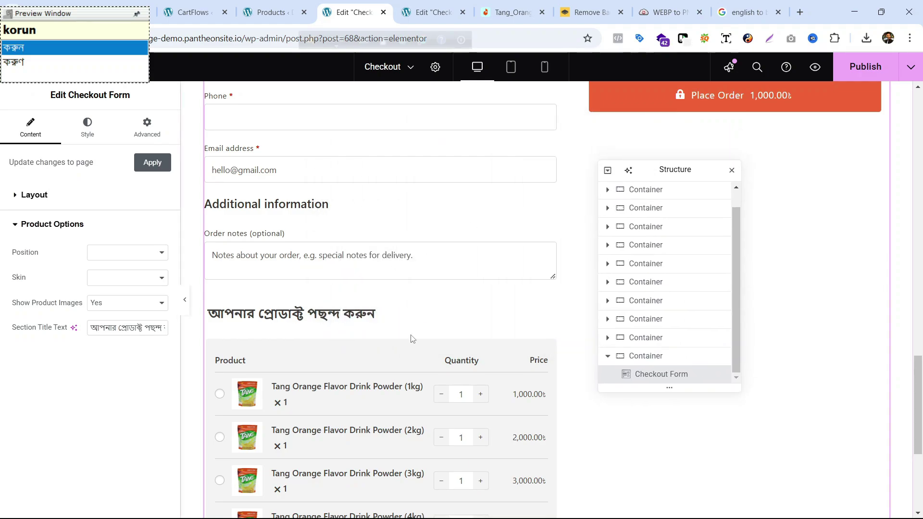
scroll(299, 316, "down", 5)
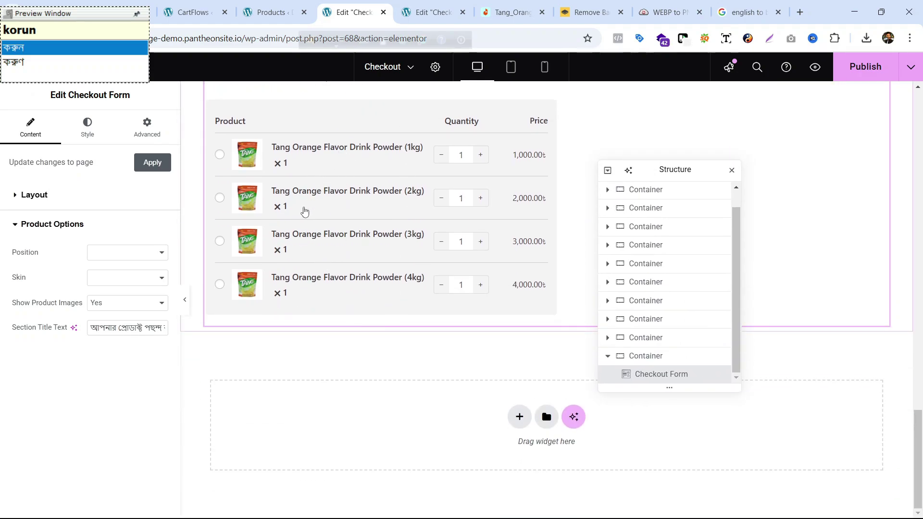
scroll(306, 251, "up", 3)
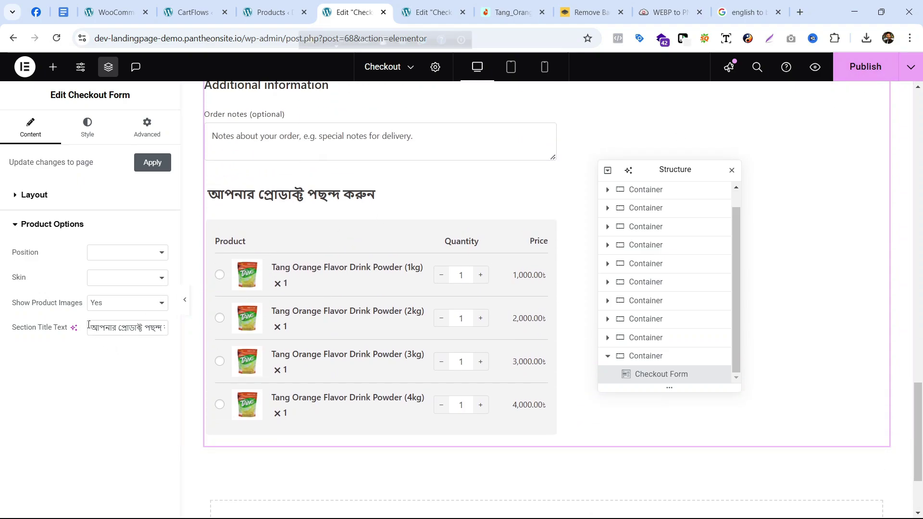
- Set the skin of the checkout form's product options to Cards and check the product list
left_click(126, 277)
left_click(113, 298)
left_click(139, 277)
left_click(133, 305)
scroll(361, 318, "down", 4)
scroll(362, 318, "up", 3)
scroll(361, 318, "down", 2)
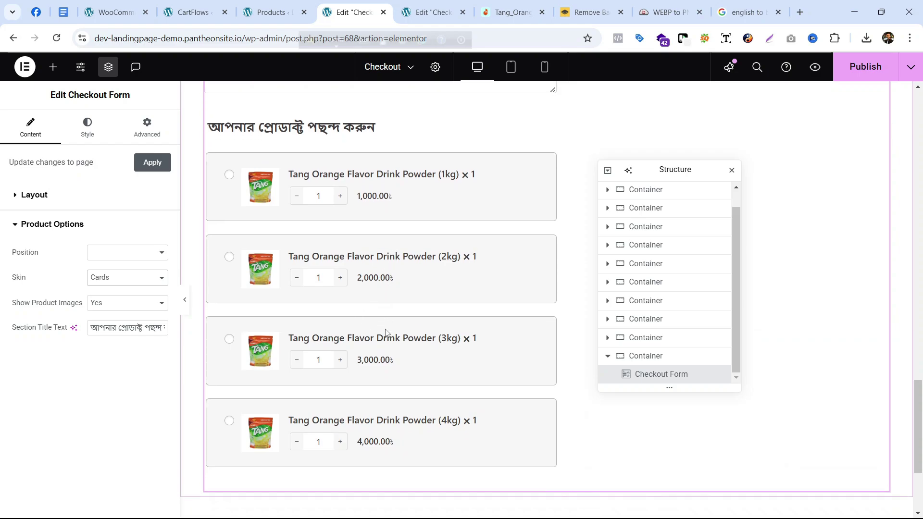
- Examine where the product cards sit relative to the billing details and the order summary in the checkout form
scroll(386, 330, "up", 7)
scroll(396, 308, "up", 6)
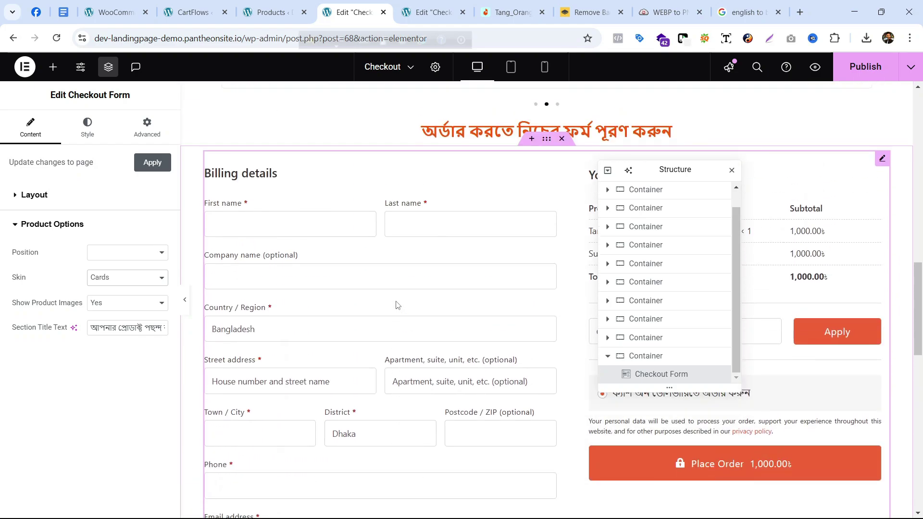
scroll(397, 310, "down", 13)
scroll(399, 311, "up", 7)
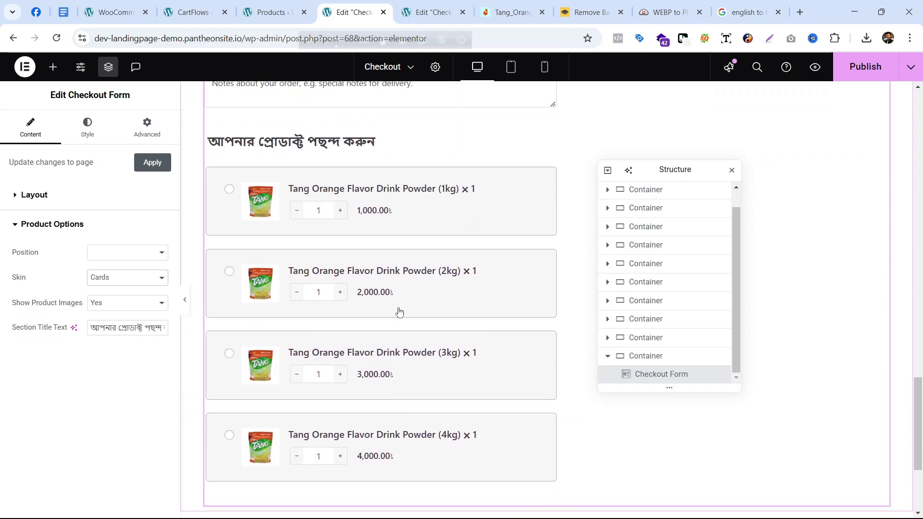
scroll(383, 265, "up", 5)
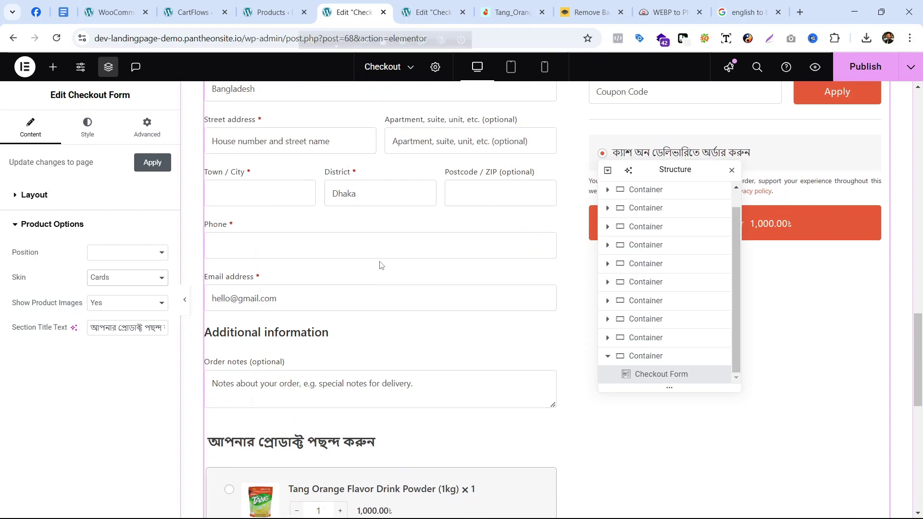
scroll(370, 276, "down", 3)
scroll(369, 278, "up", 3)
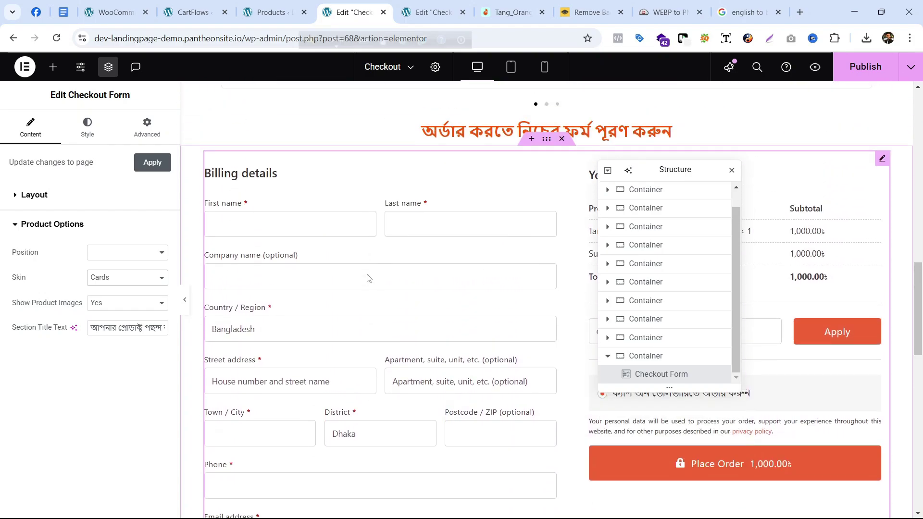
scroll(281, 298, "down", 1)
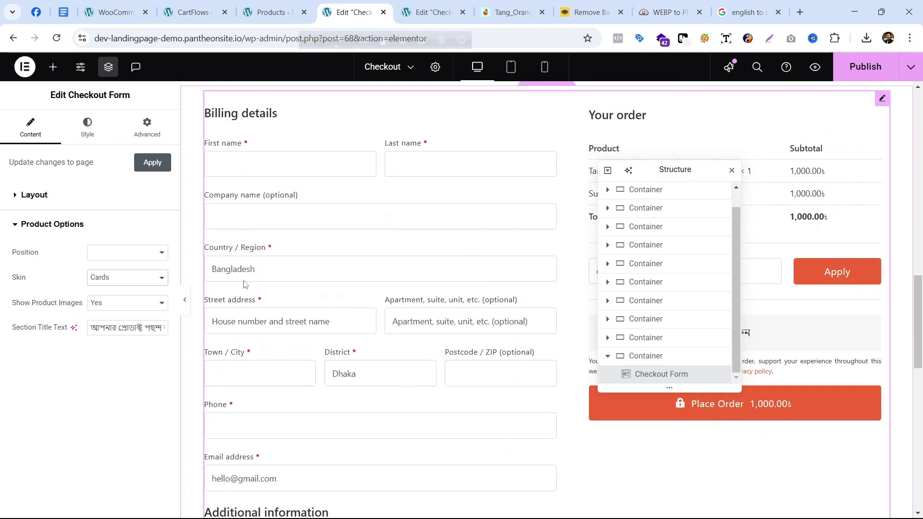
- Set the product options' position to Before Checkout and move the Structure panel off the product cards
left_click(117, 262)
left_click(119, 258)
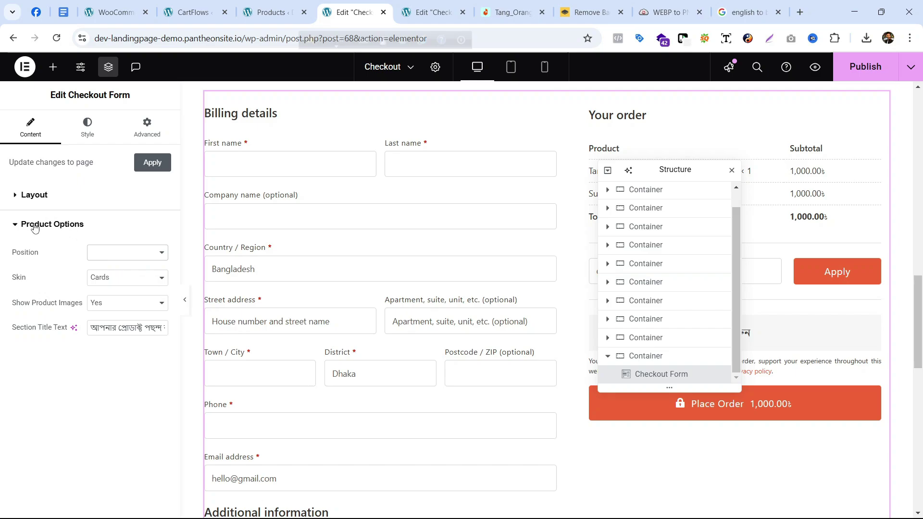
scroll(373, 279, "down", 4)
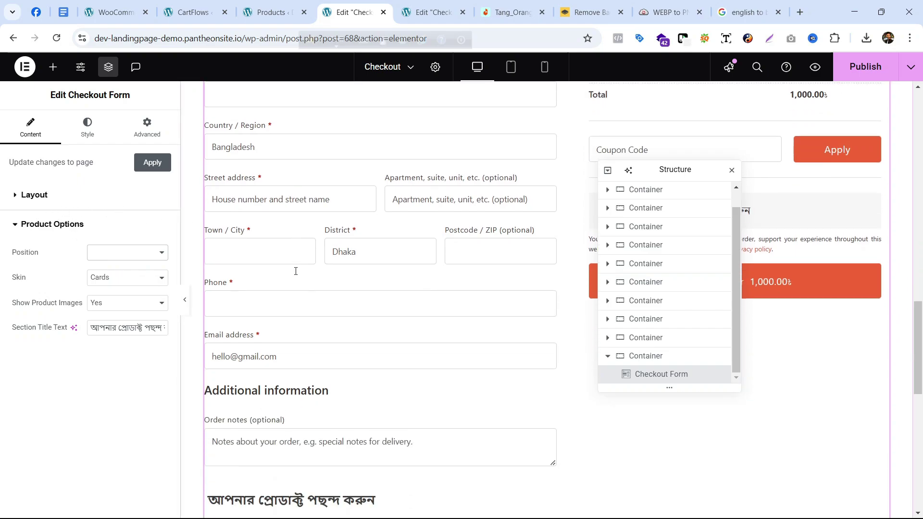
left_click(127, 253)
left_click(121, 272)
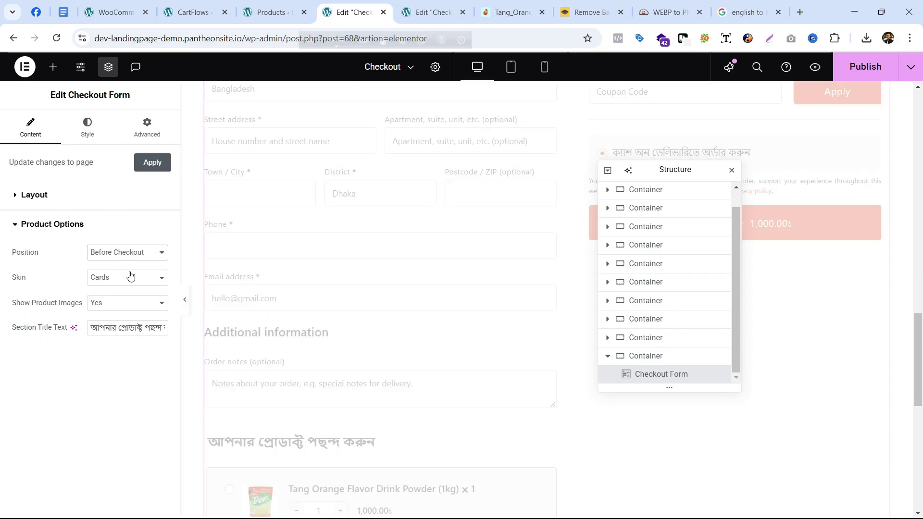
scroll(451, 277, "up", 6)
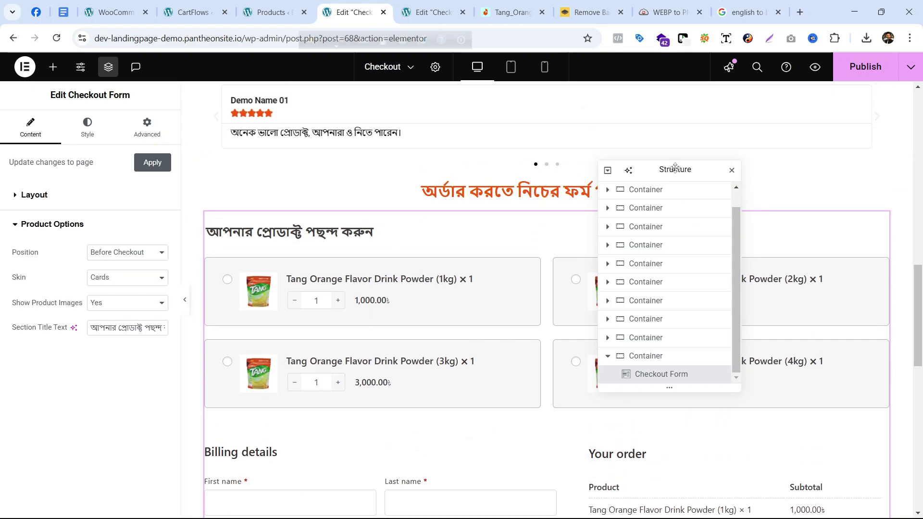
left_click_drag(675, 168, 606, 432)
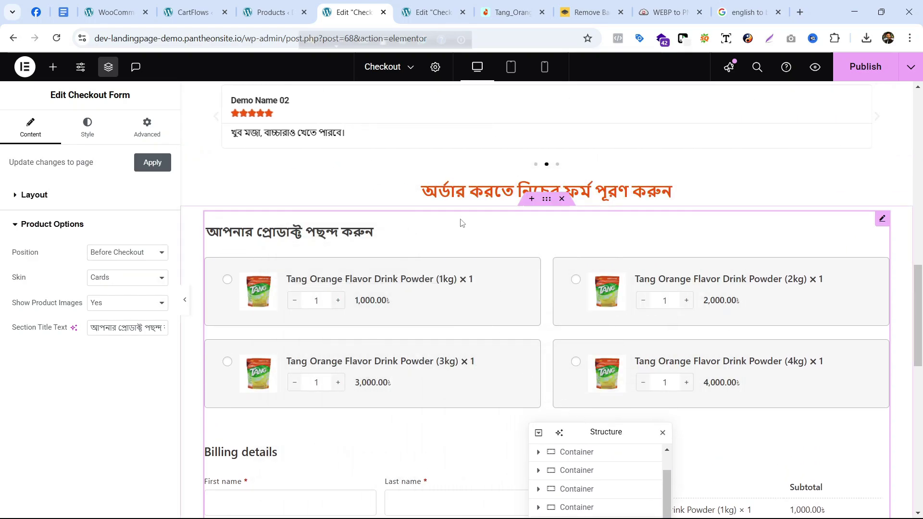
scroll(344, 248, "down", 3)
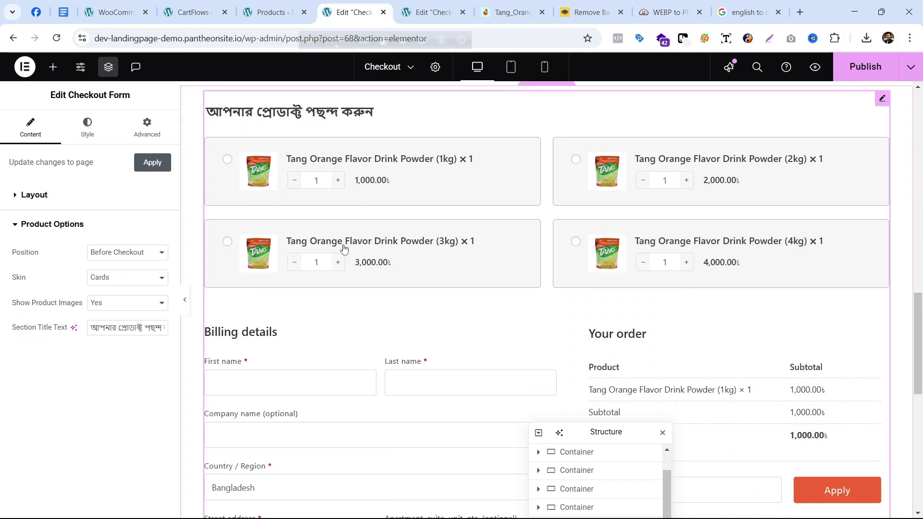
scroll(343, 247, "down", 4)
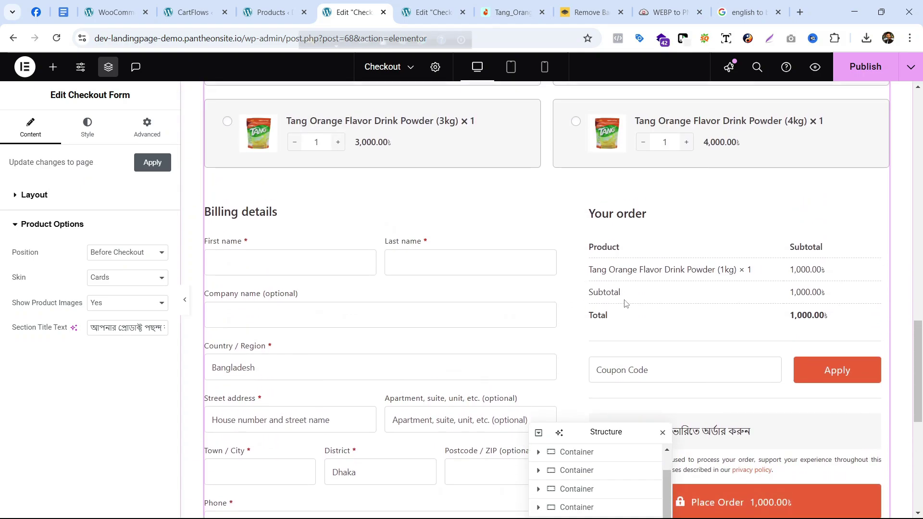
scroll(638, 341, "up", 4)
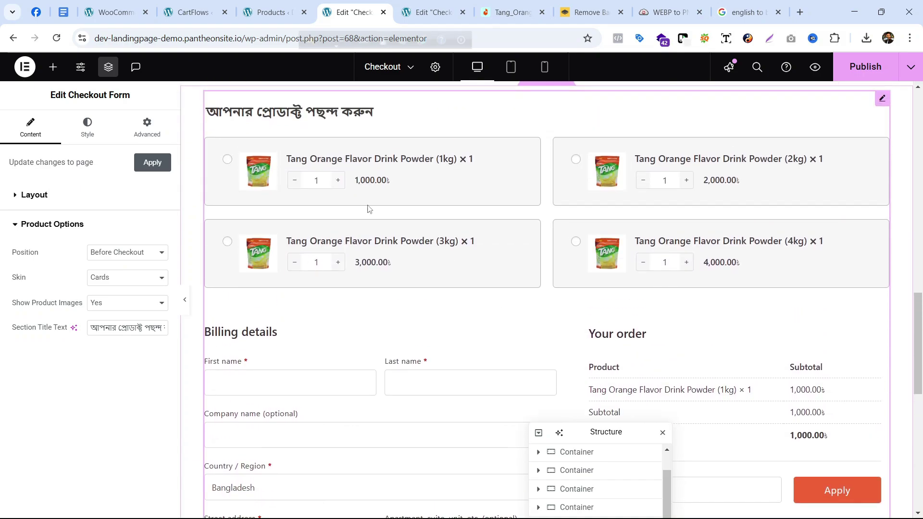
- Try After Customer Details as the product options' position and check the resulting form layout
left_click(125, 254)
left_click(125, 282)
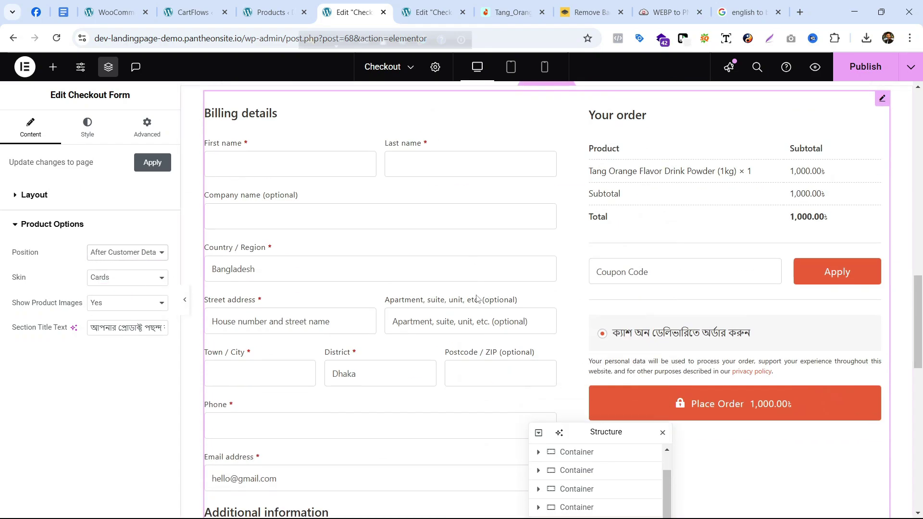
scroll(464, 283, "down", 9)
scroll(378, 336, "down", 2)
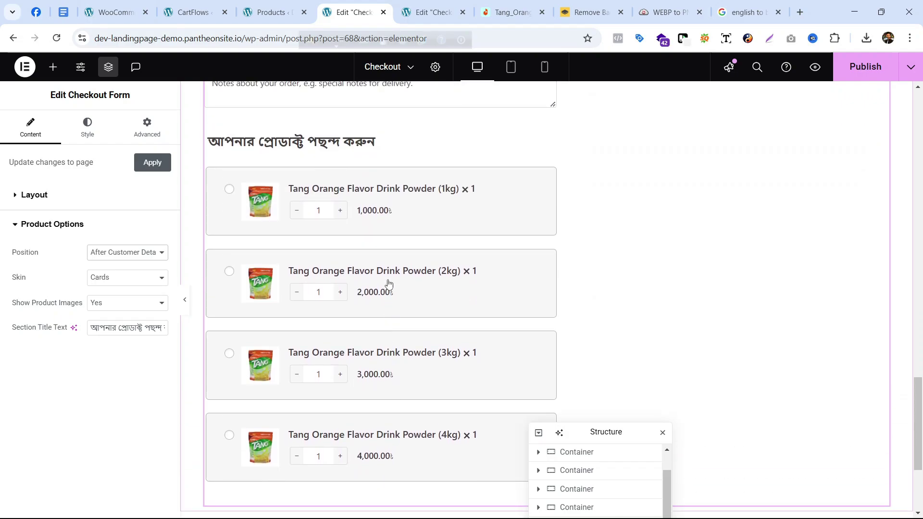
scroll(519, 353, "up", 8)
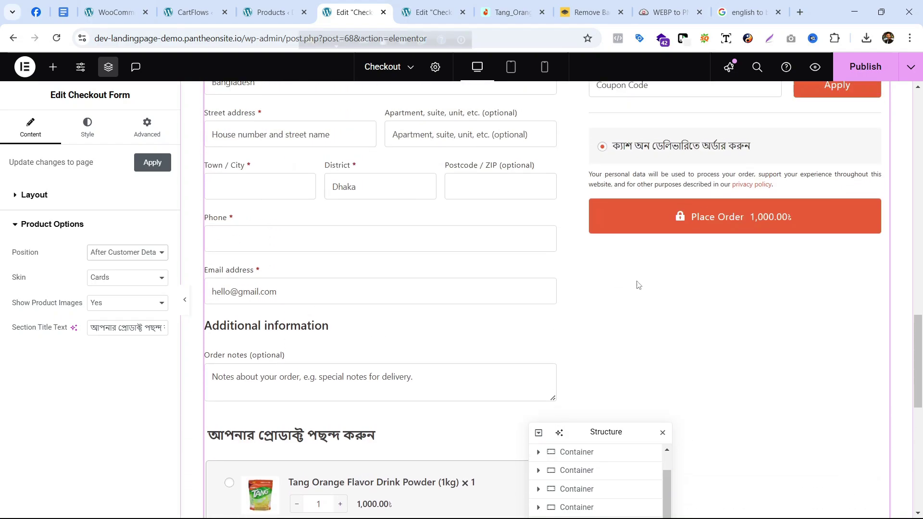
scroll(402, 305, "down", 3)
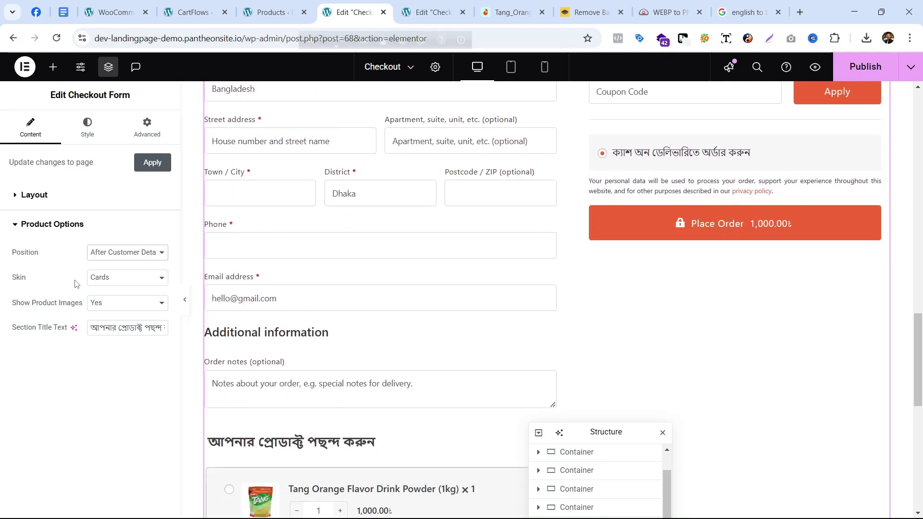
- Try Before Order Review as the product options' position and check the cards against the billing fields and order summary
left_click(128, 252)
left_click(137, 297)
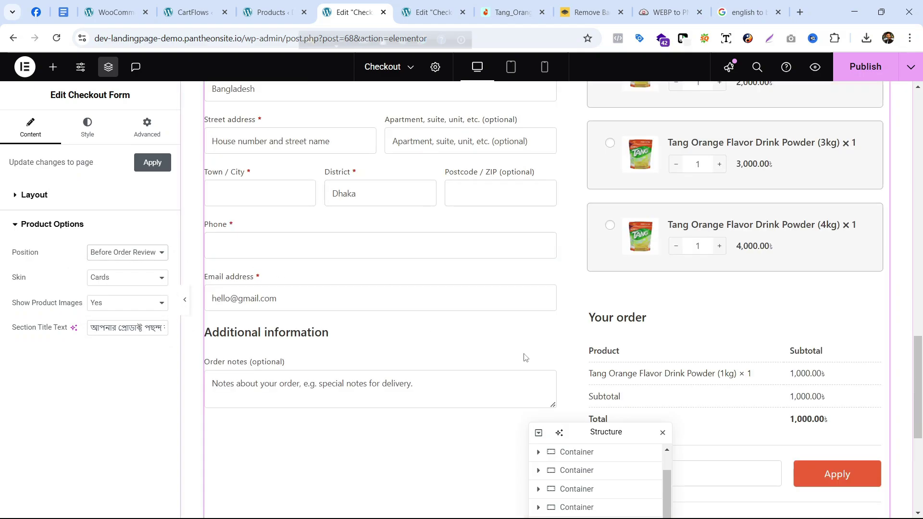
scroll(526, 358, "down", 2)
scroll(521, 340, "up", 6)
scroll(519, 335, "up", 4)
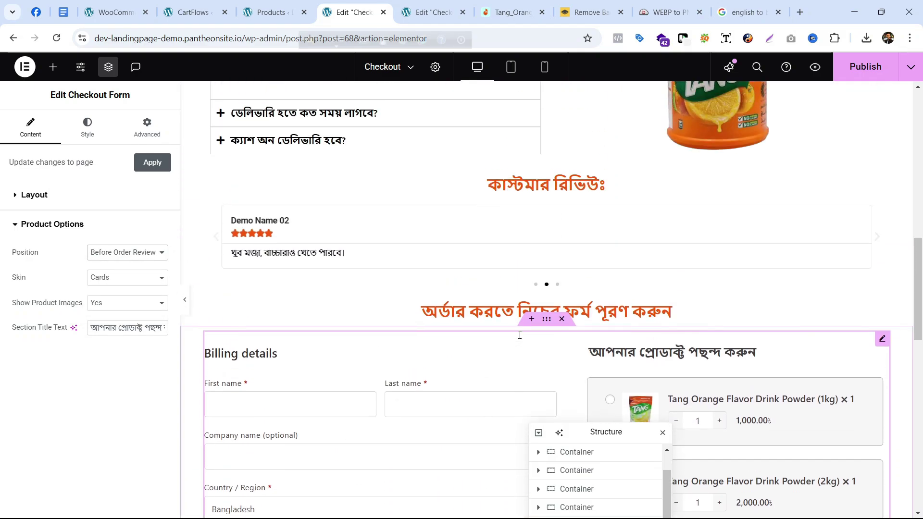
scroll(387, 382, "down", 4)
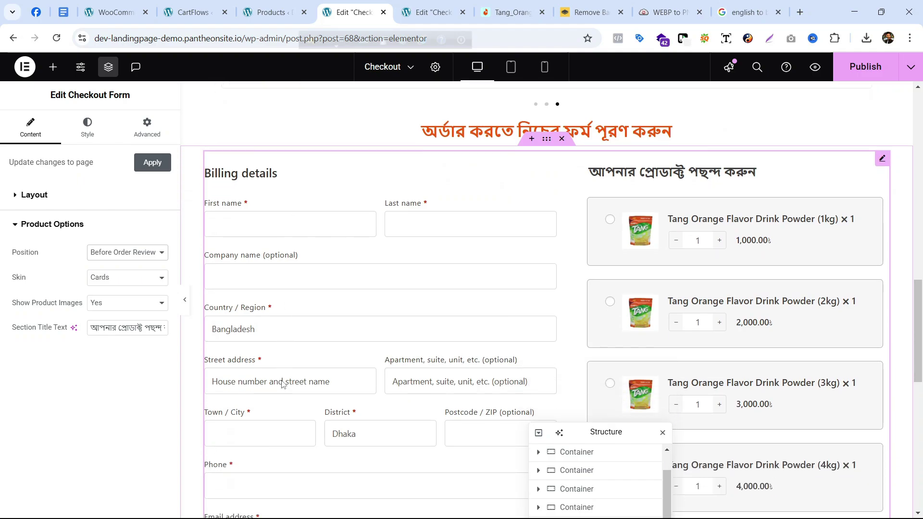
scroll(301, 342, "down", 1)
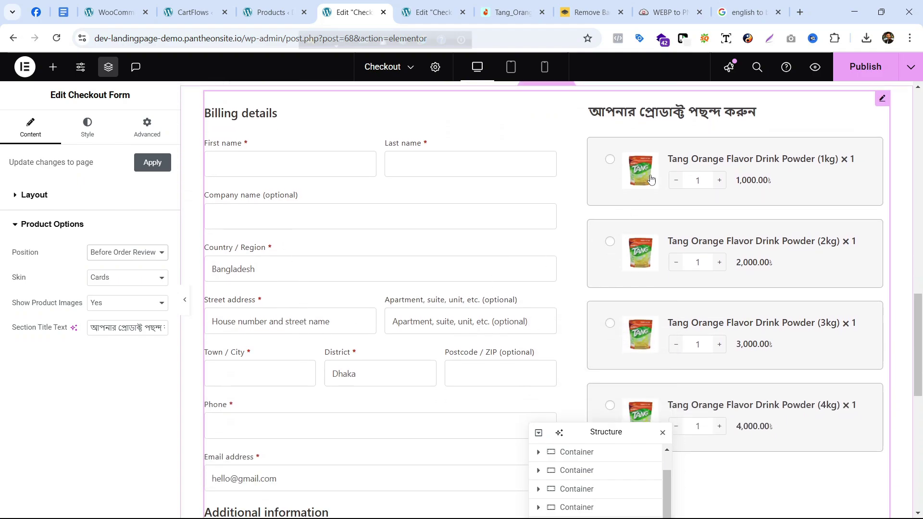
scroll(686, 299, "down", 5)
scroll(692, 337, "down", 2)
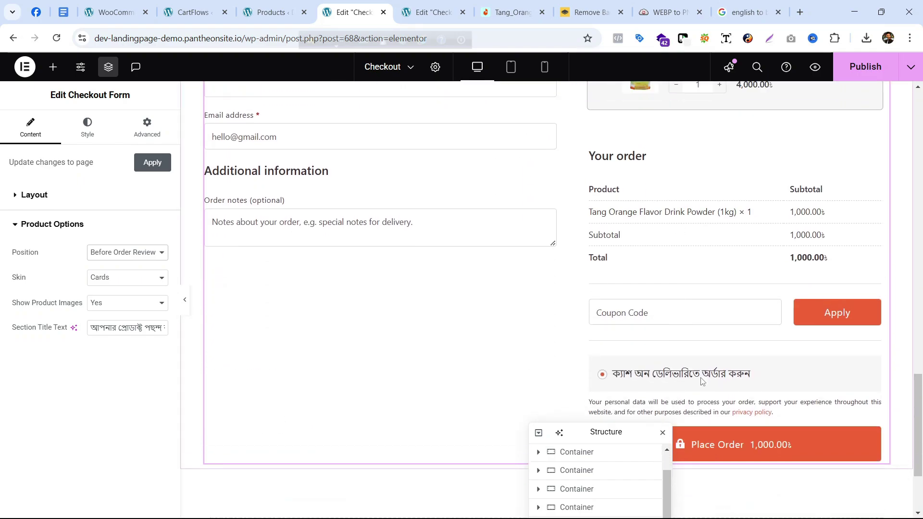
scroll(699, 369, "up", 5)
scroll(699, 368, "up", 2)
- Set the product options' position back to Before Checkout and review the whole checkout form
left_click(97, 254)
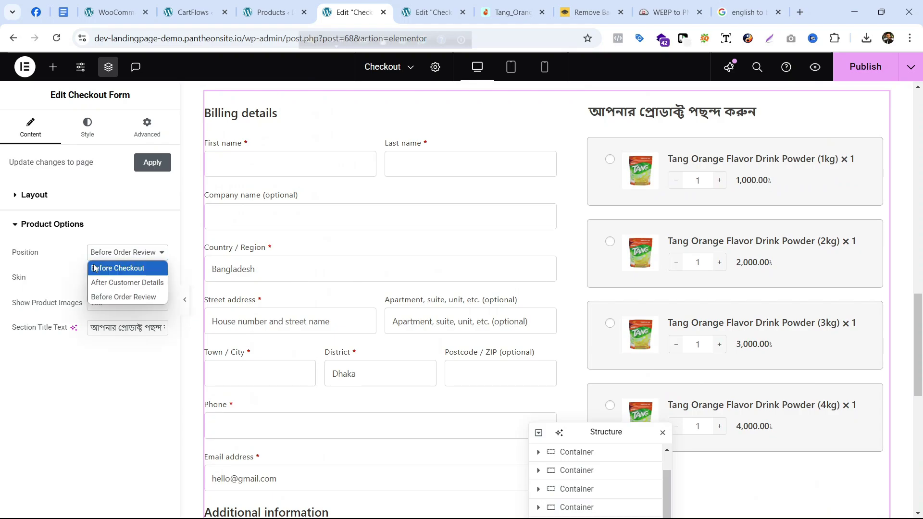
left_click(103, 267)
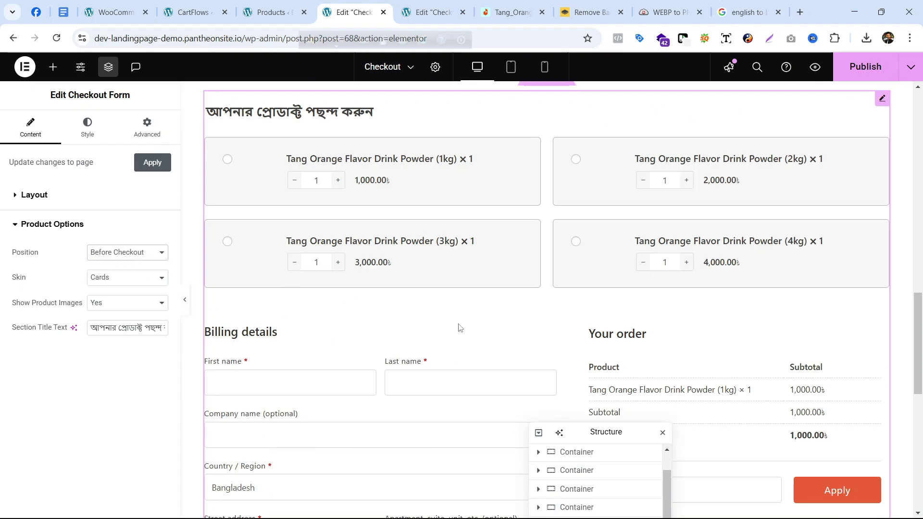
scroll(424, 328, "up", 3)
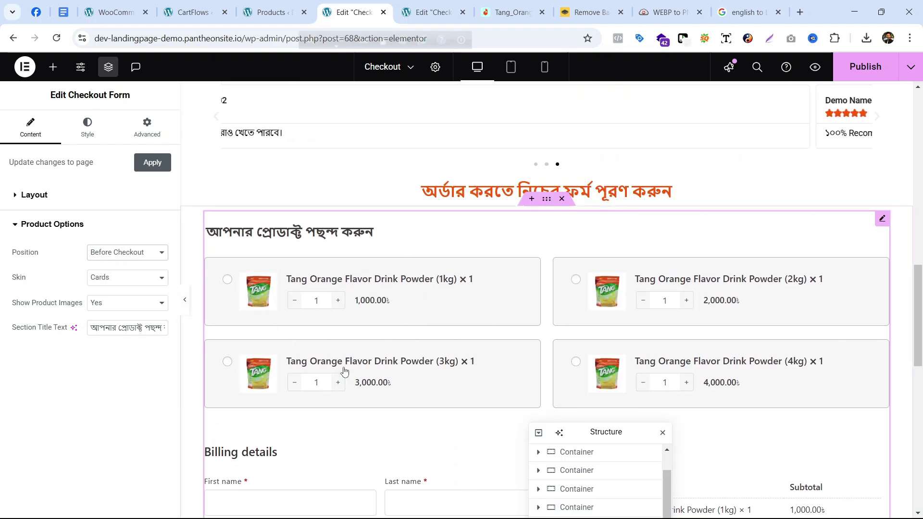
scroll(465, 330, "down", 5)
scroll(475, 352, "down", 5)
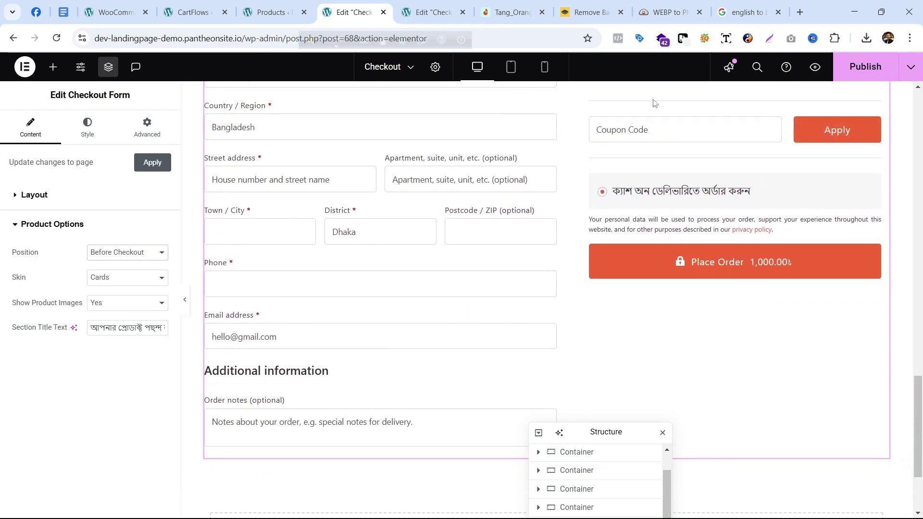
- Switch to the mobile preview and review the checkout form from the product cards down to the Place Order button
left_click(544, 67)
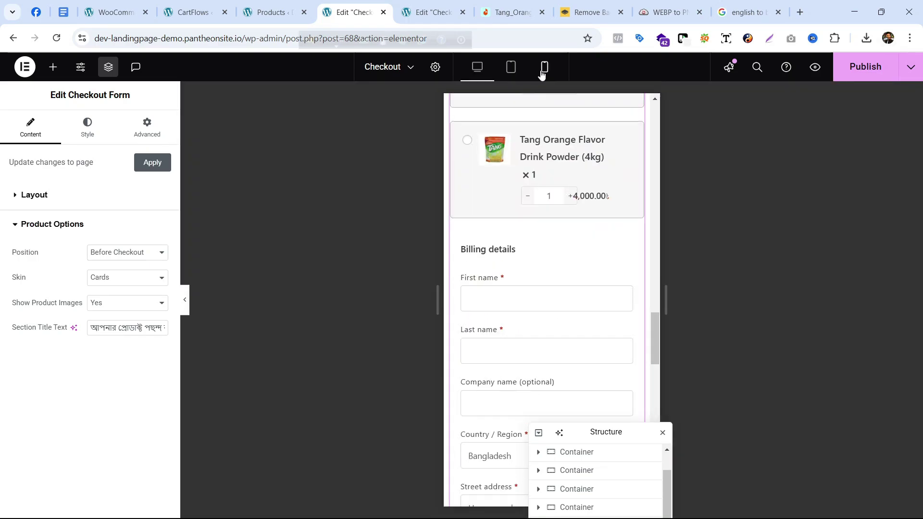
scroll(559, 325, "up", 10)
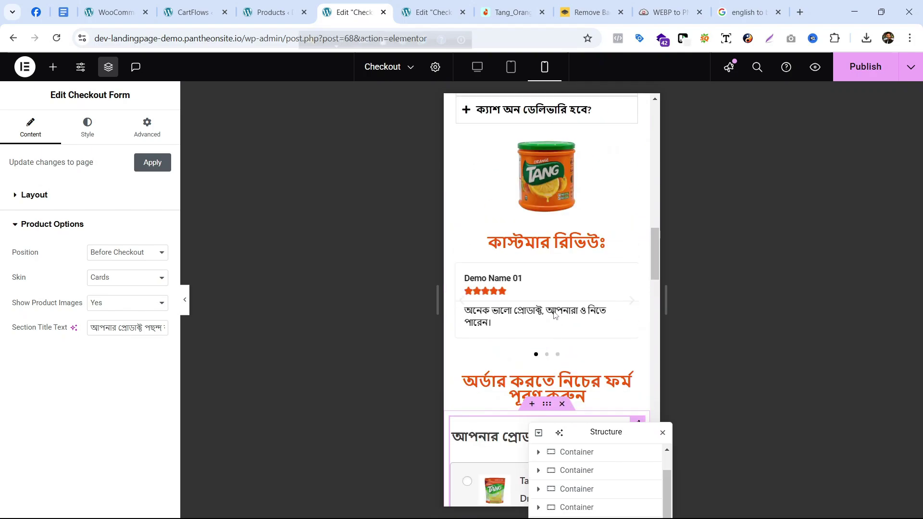
scroll(564, 242, "down", 5)
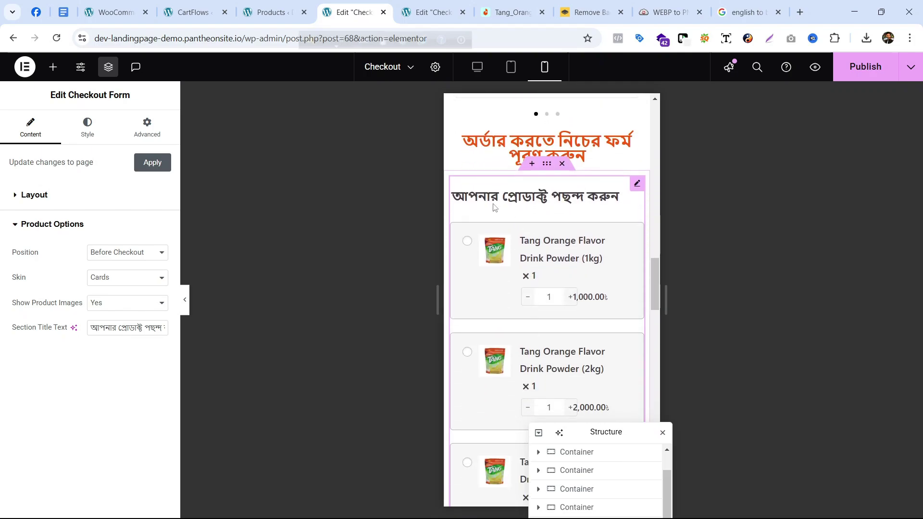
scroll(556, 248, "down", 18)
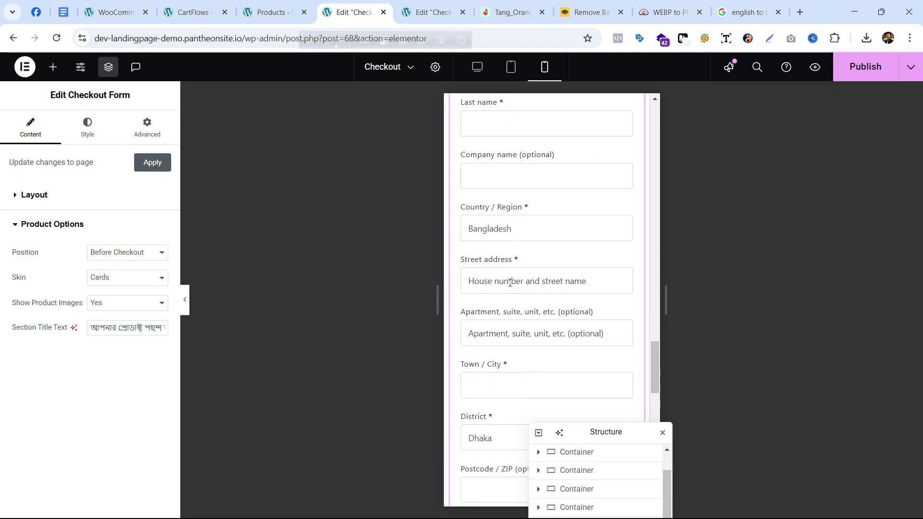
scroll(511, 298, "down", 9)
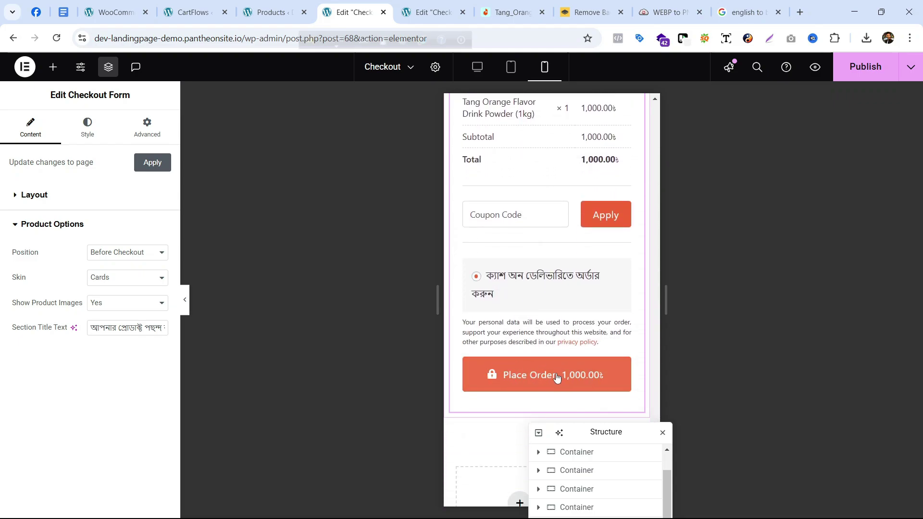
- Return to the desktop preview and review the product cards above the billing fields
scroll(562, 383, "up", 20)
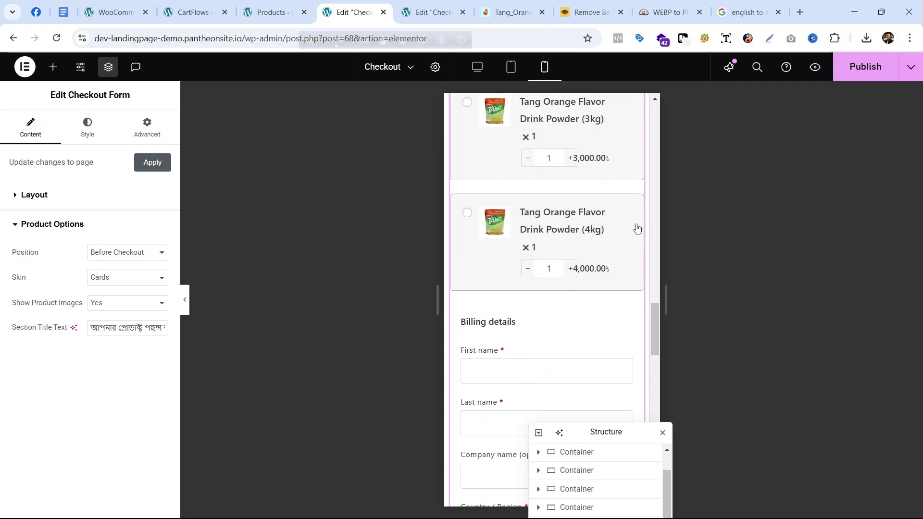
scroll(526, 207, "up", 8)
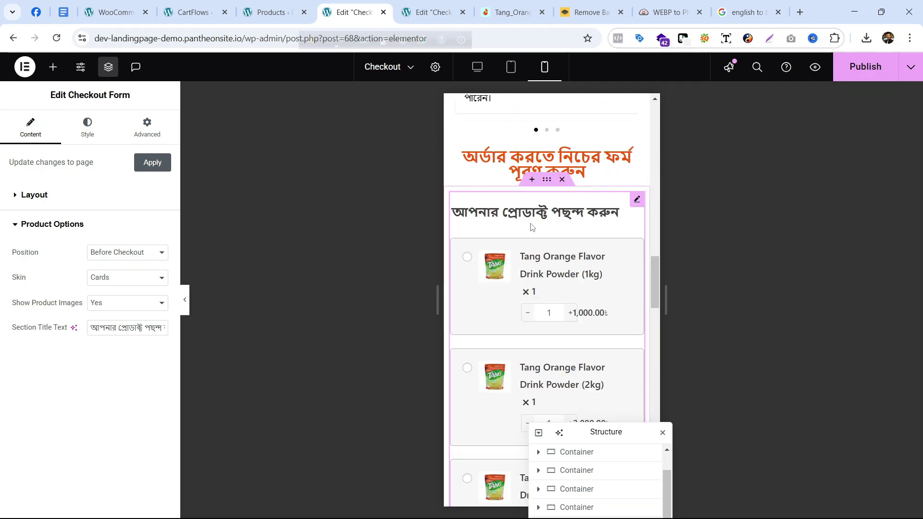
left_click(482, 67)
scroll(534, 362, "down", 3)
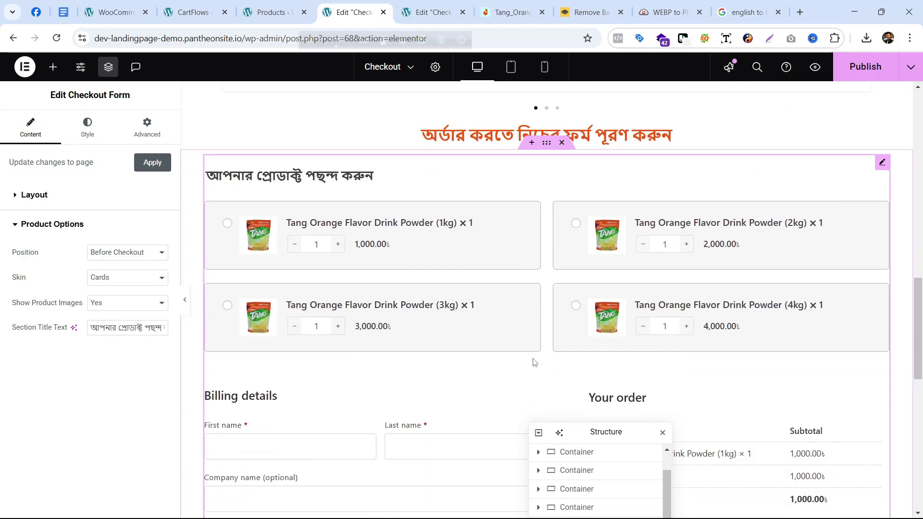
left_click(153, 253)
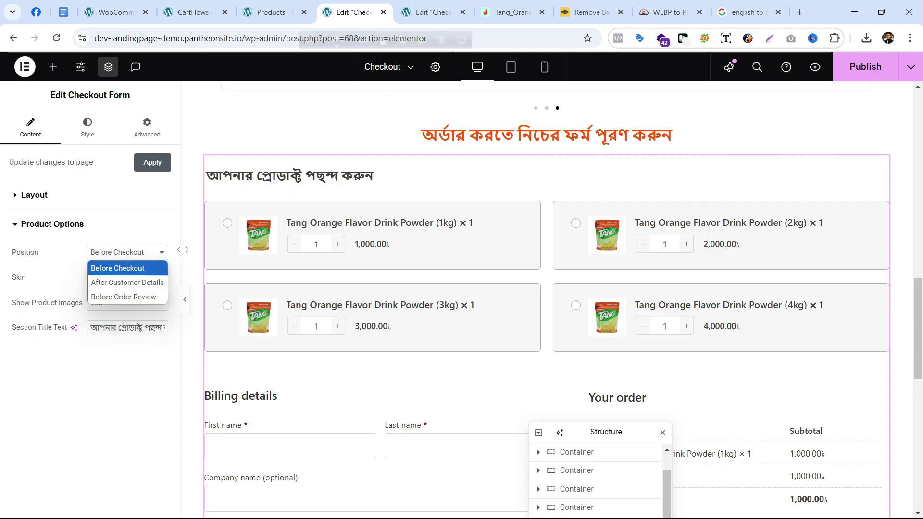
left_click(157, 225)
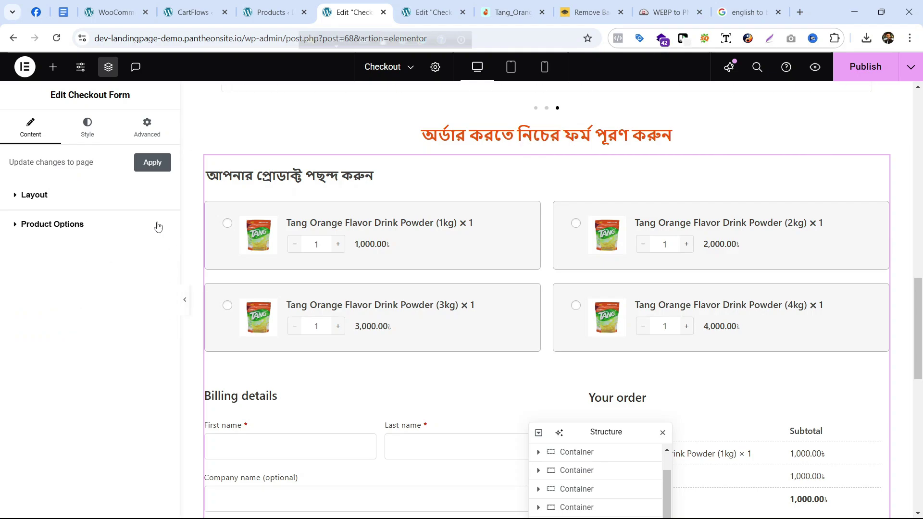
left_click(107, 226)
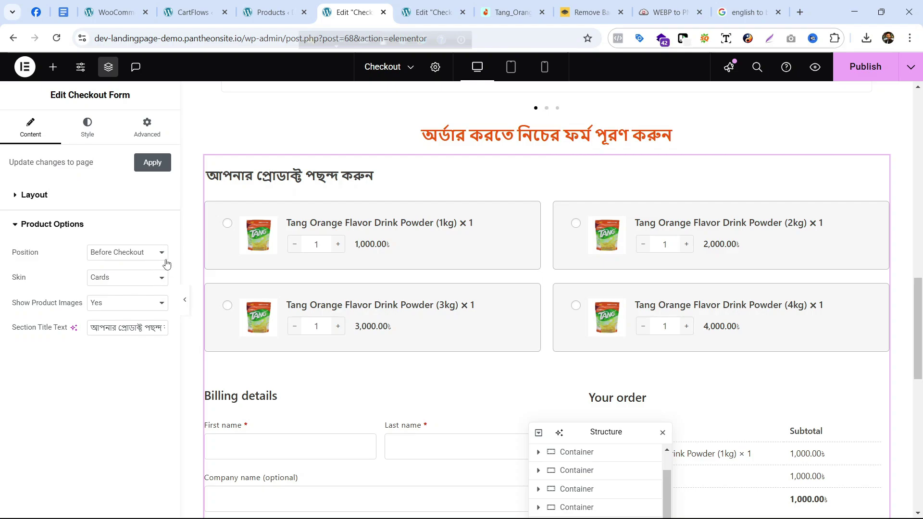
- Publish the checkout page and open it on the live site at the order form
left_click(865, 66)
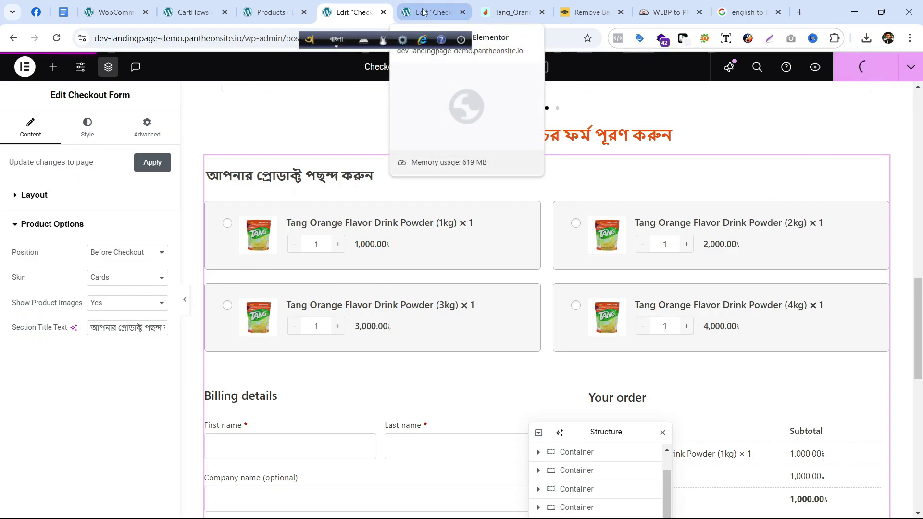
left_click(815, 67)
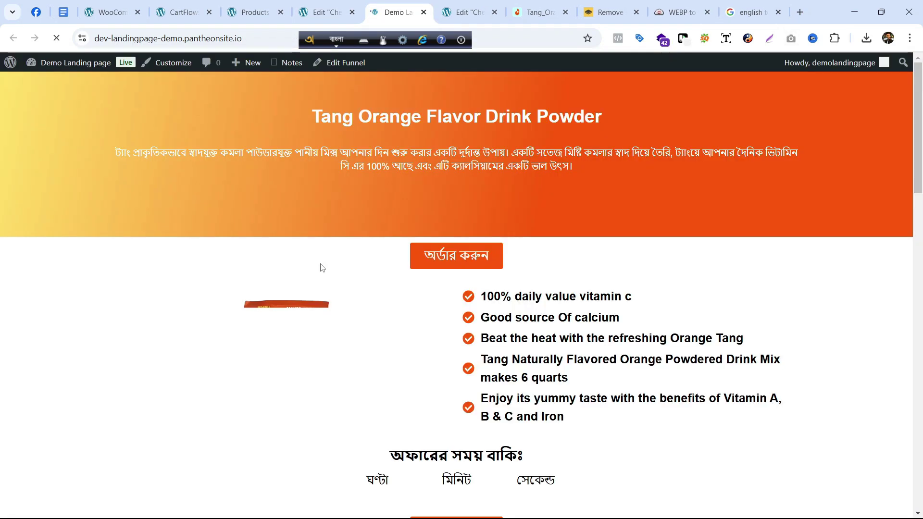
scroll(319, 268, "down", 3)
left_click(460, 197)
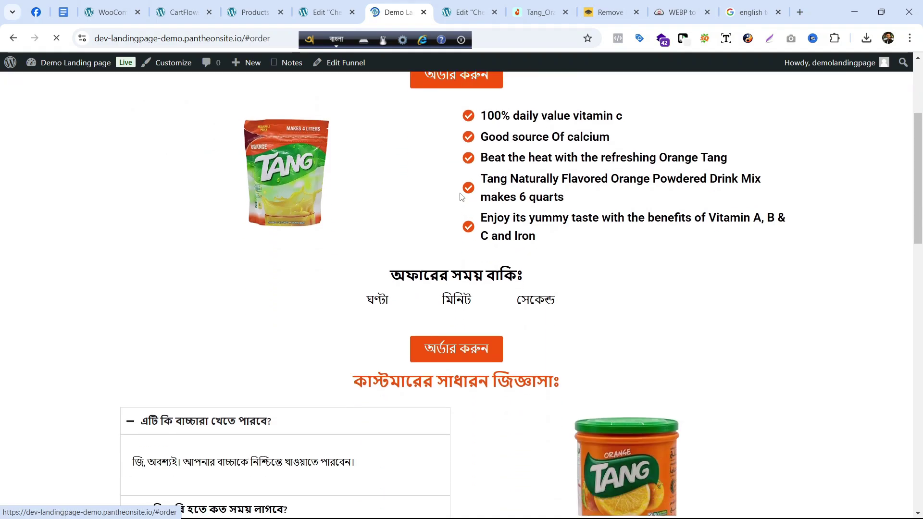
scroll(430, 149, "up", 3)
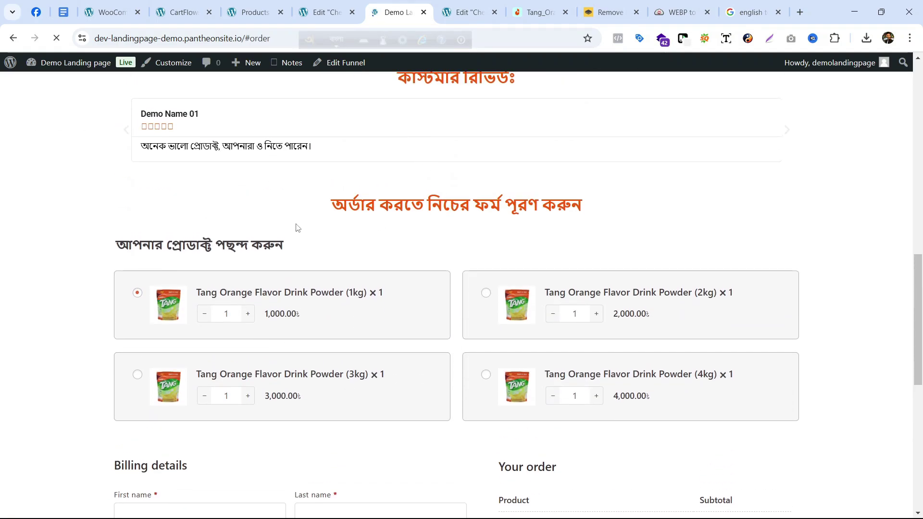
scroll(315, 222, "down", 1)
scroll(377, 222, "down", 1)
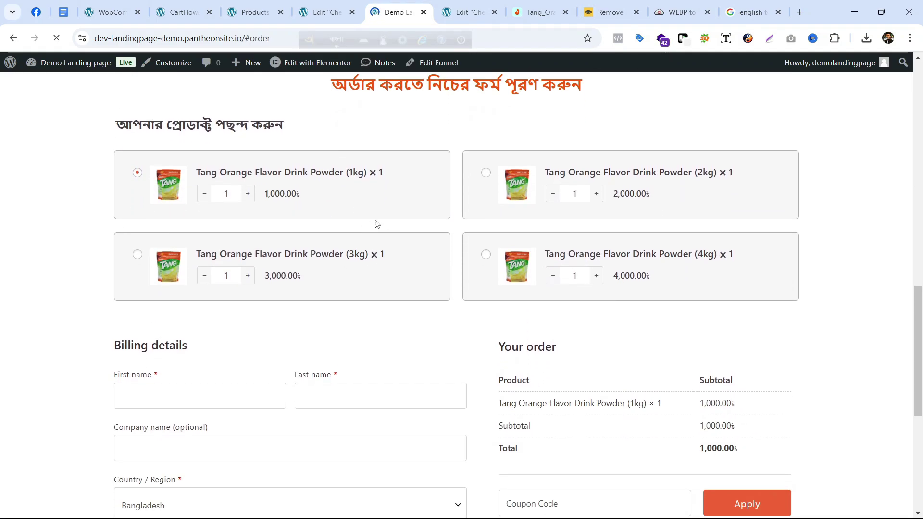
- Select the 2kg Tang pack on the live page and check the product and price in the order summary
left_click(542, 183)
scroll(511, 234, "down", 3)
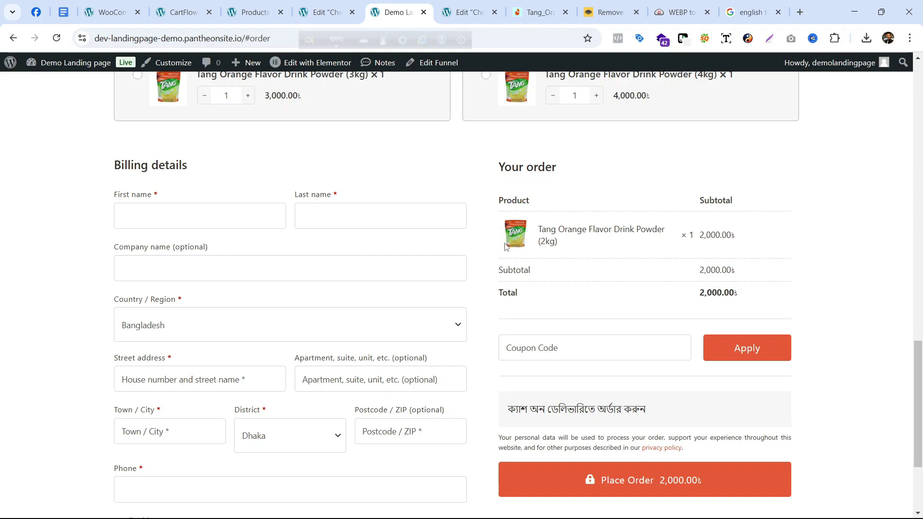
scroll(338, 180, "up", 1)
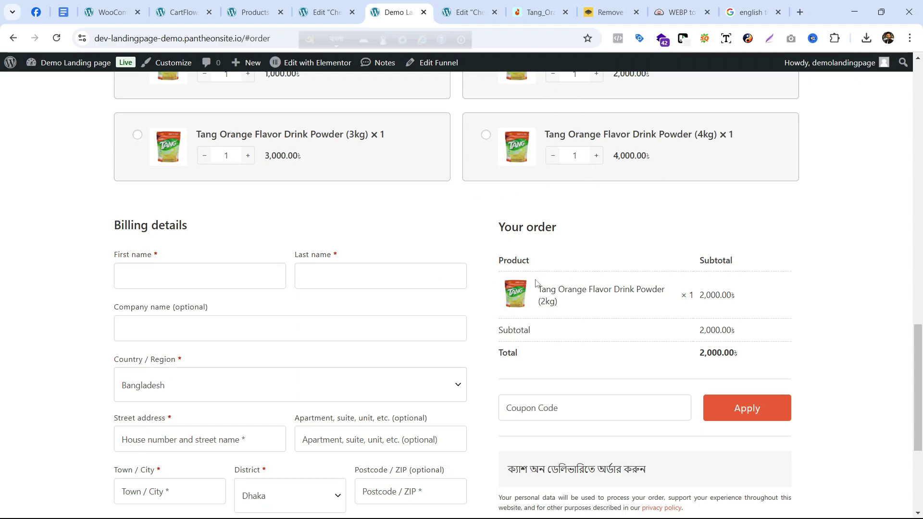
scroll(537, 282, "down", 4)
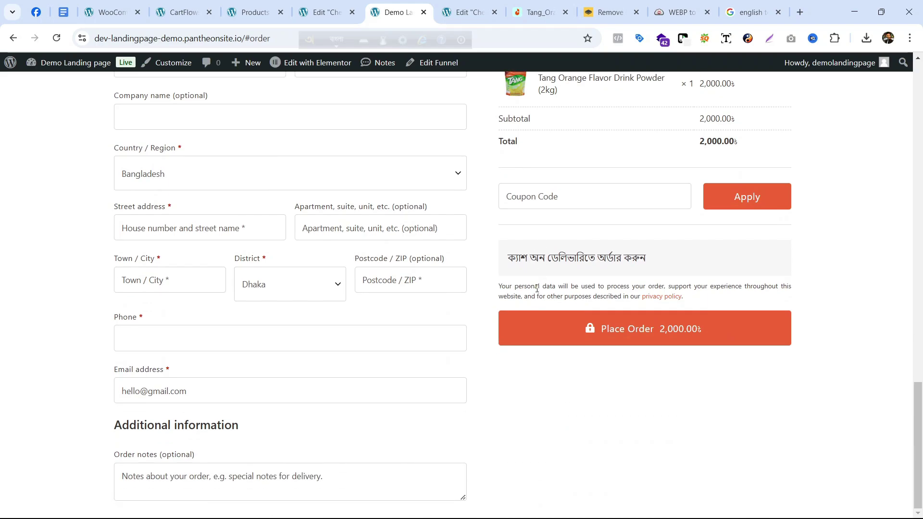
scroll(538, 291, "up", 4)
scroll(541, 293, "down", 4)
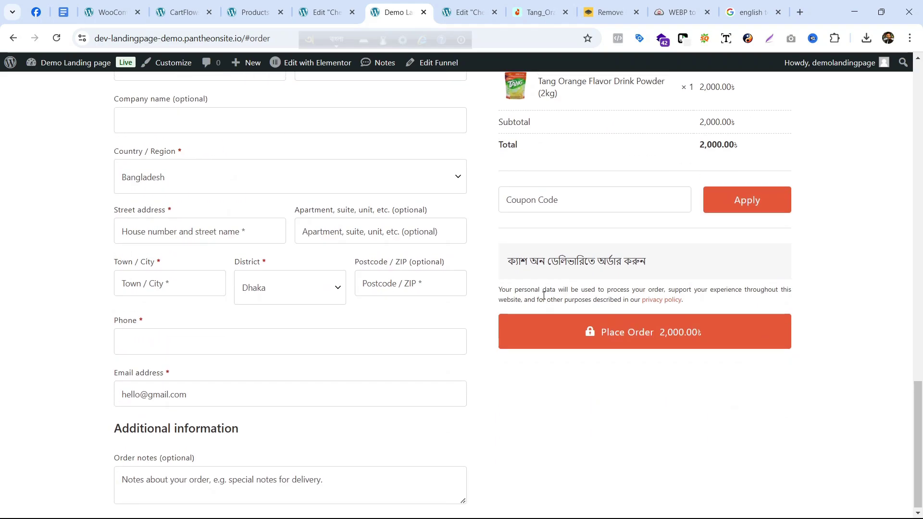
scroll(544, 295, "up", 4)
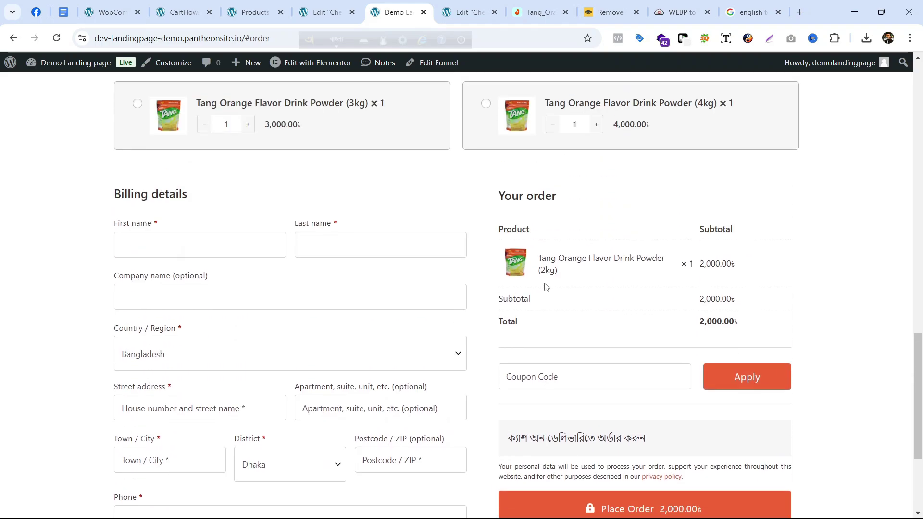
- Select the 3kg Tang pack and check the order summary and total against its card
scroll(544, 279, "up", 5)
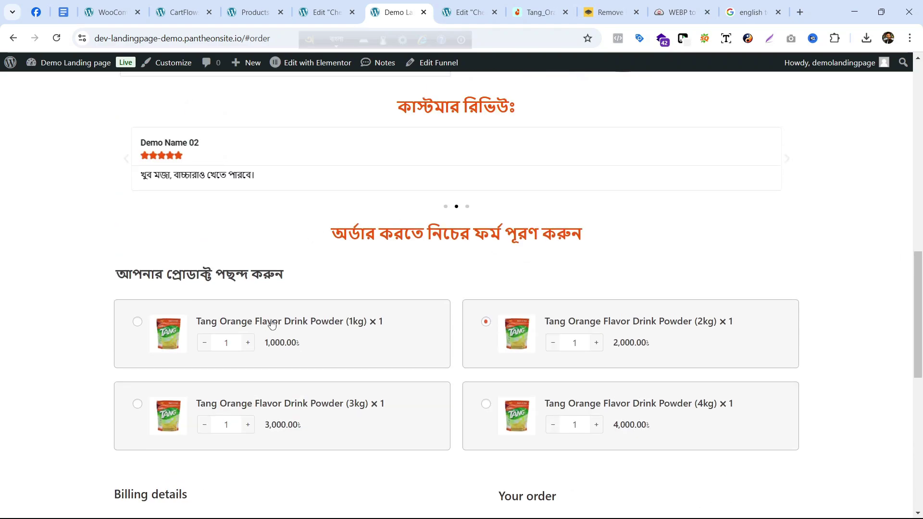
scroll(305, 304, "down", 1)
left_click(305, 304)
scroll(598, 377, "down", 5)
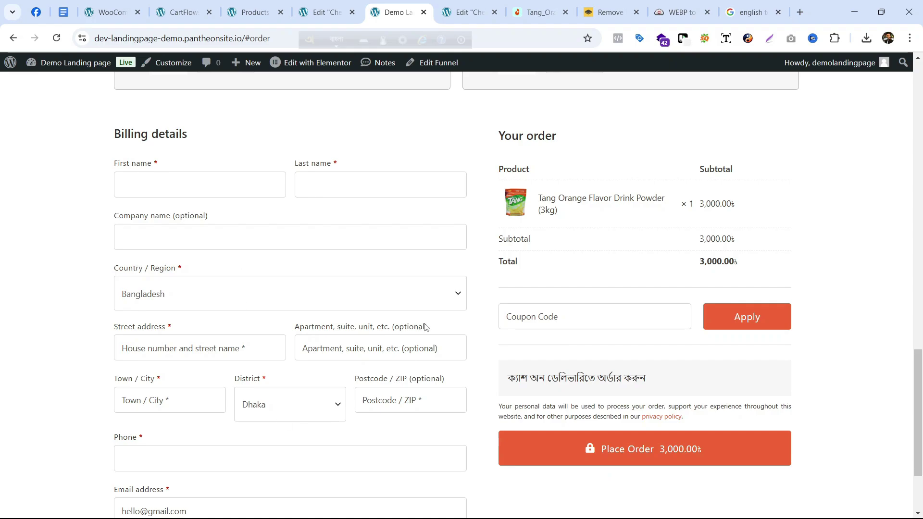
scroll(425, 327, "up", 5)
scroll(389, 331, "down", 5)
scroll(381, 321, "up", 5)
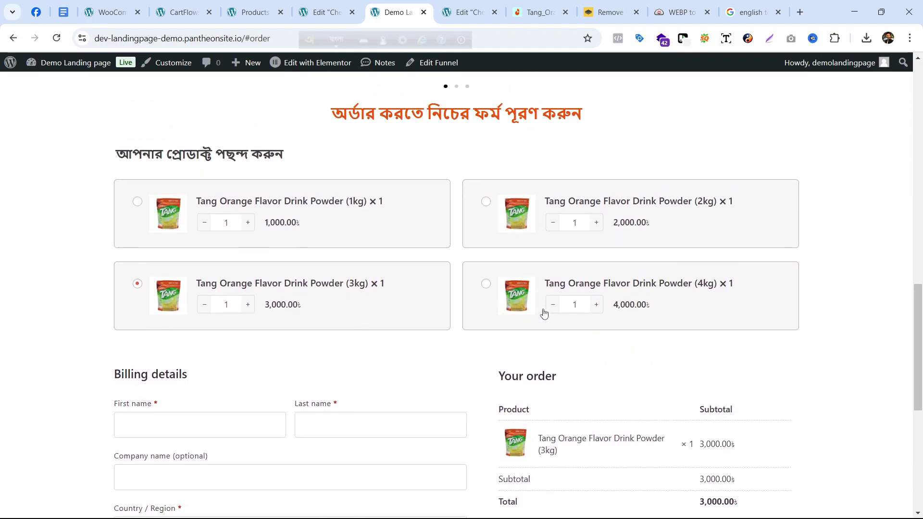
- Select the 4kg Tang pack and check the order summary beside the billing fields
left_click(508, 295)
scroll(669, 281, "down", 2)
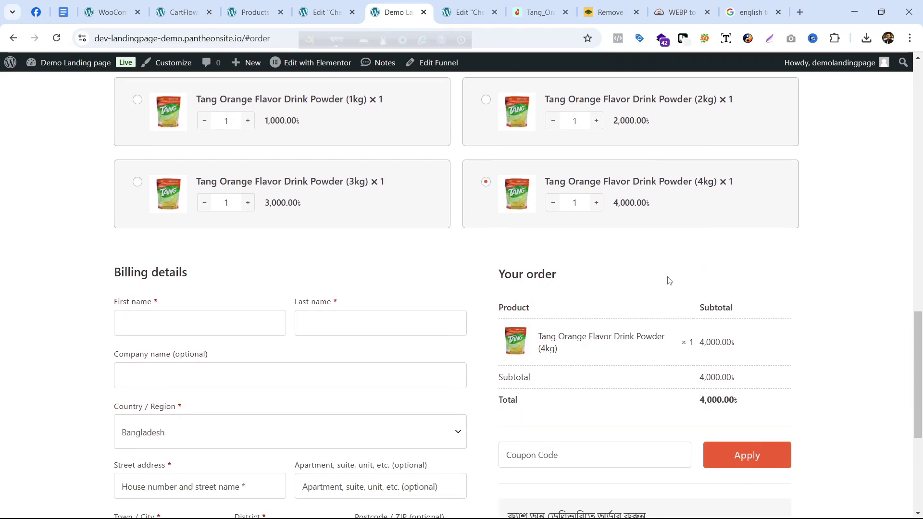
scroll(669, 280, "down", 3)
left_click(227, 183)
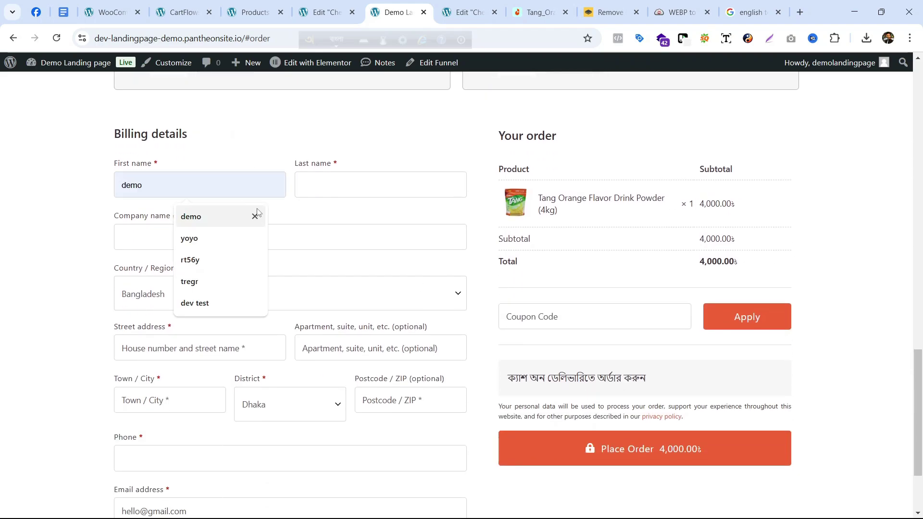
scroll(727, 152, "up", 5)
scroll(774, 120, "up", 4)
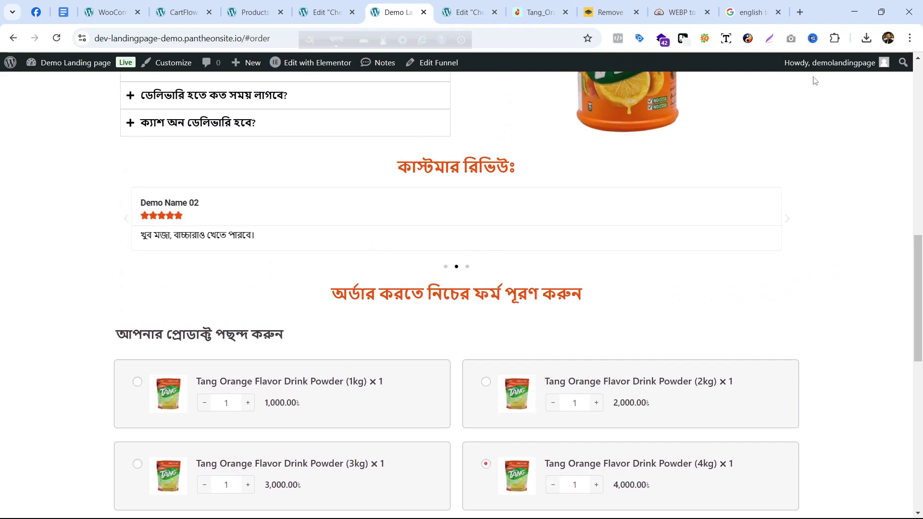
mouse_move(869, 67)
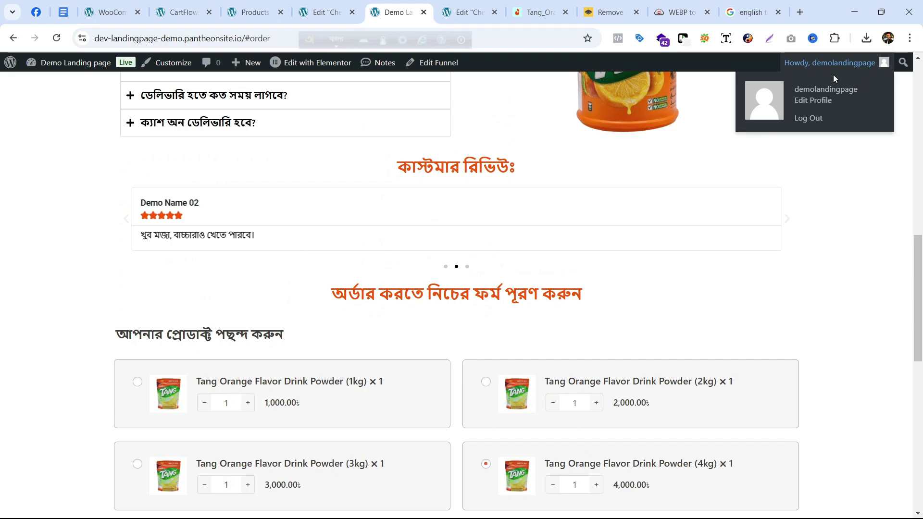
scroll(481, 202, "up", 9)
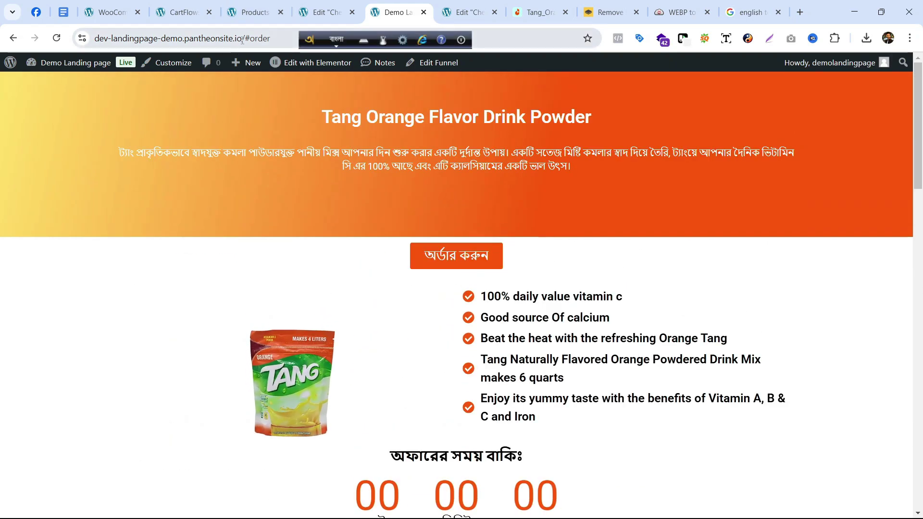
left_click_drag(246, 37, 95, 38)
type("Tang Orange Flavor Drink Powder")
mouse_move(57, 61)
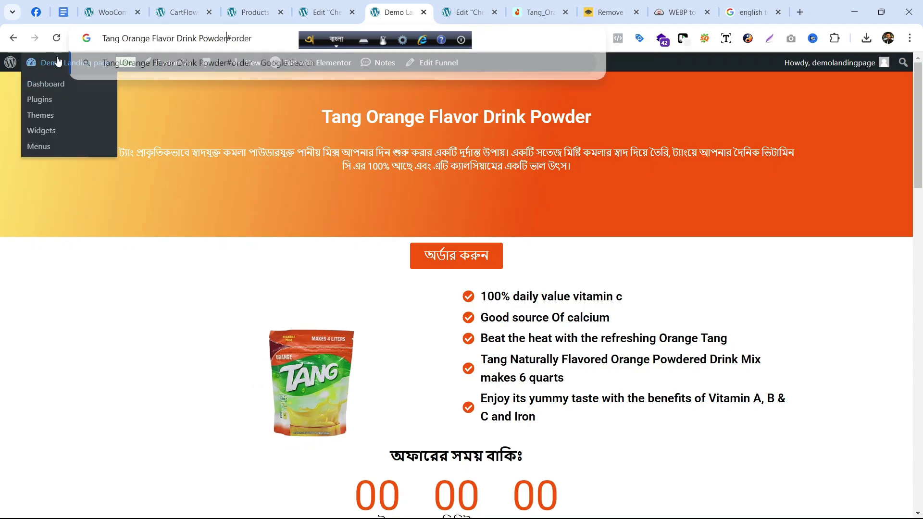
key("Escape")
key("ctrl+c")
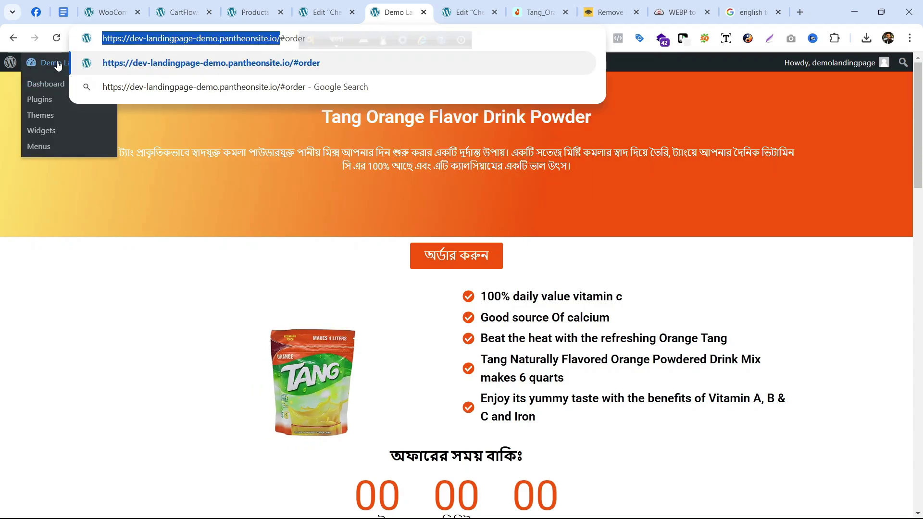
left_click(357, 272)
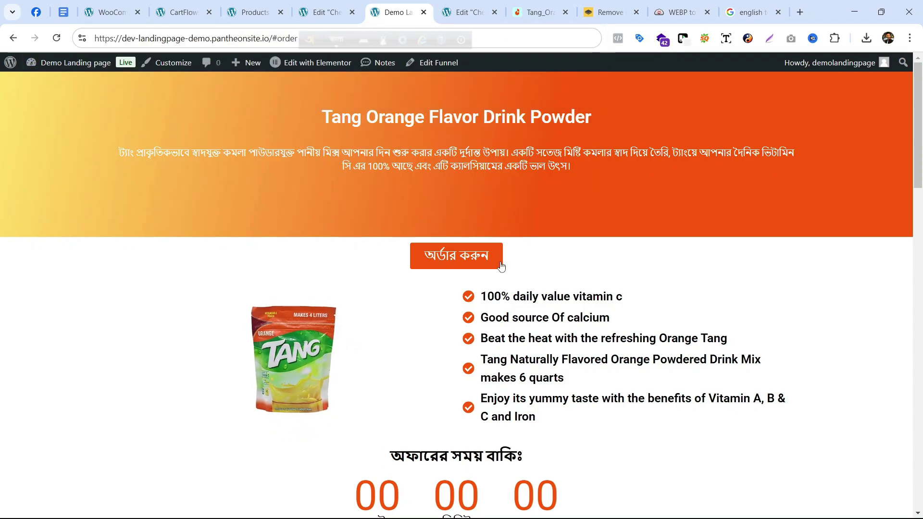
- Switch to the other Chrome profile's window, open the copied site address in a new tab and reload it
scroll(678, 468, "down", 8)
mouse_move(633, 517)
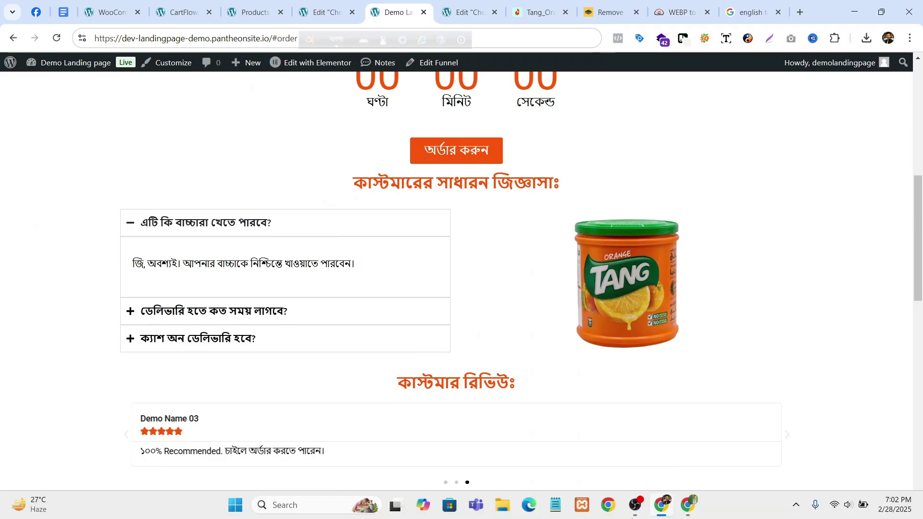
left_click(686, 506)
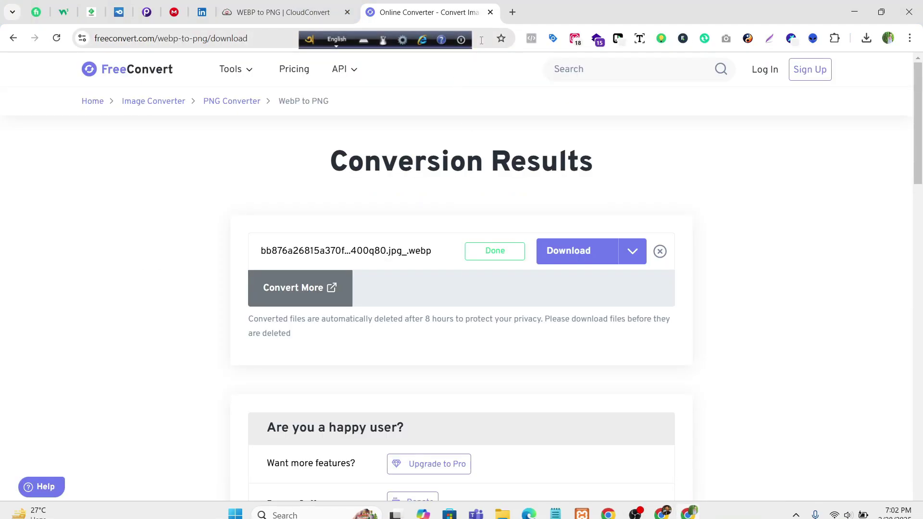
left_click(512, 13)
key("ctrl+v")
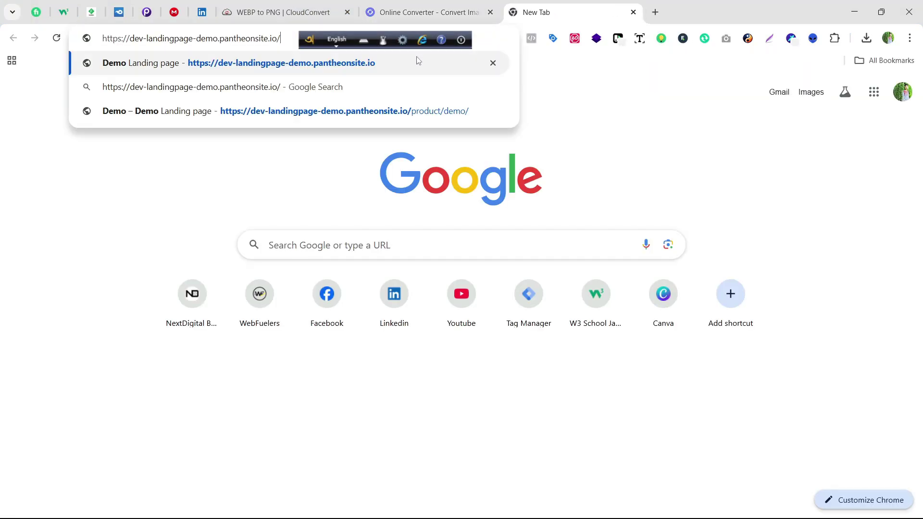
key("Return")
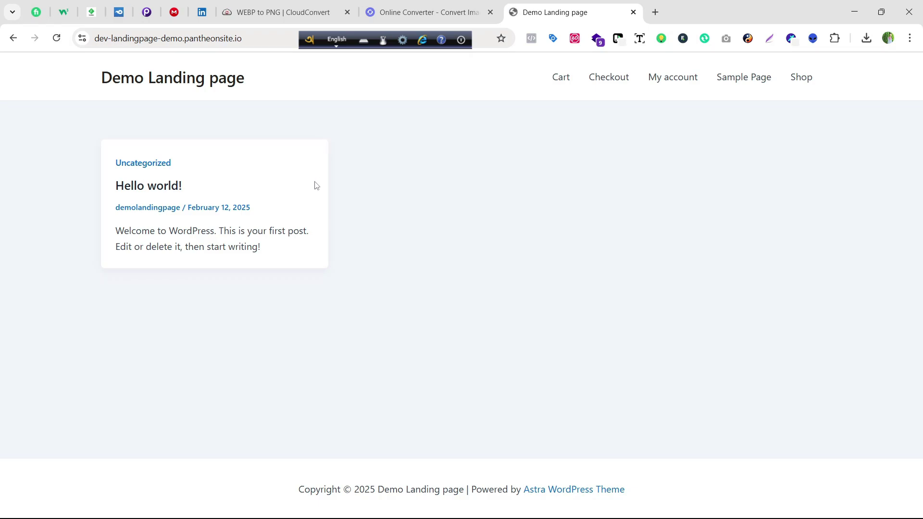
left_click(57, 39)
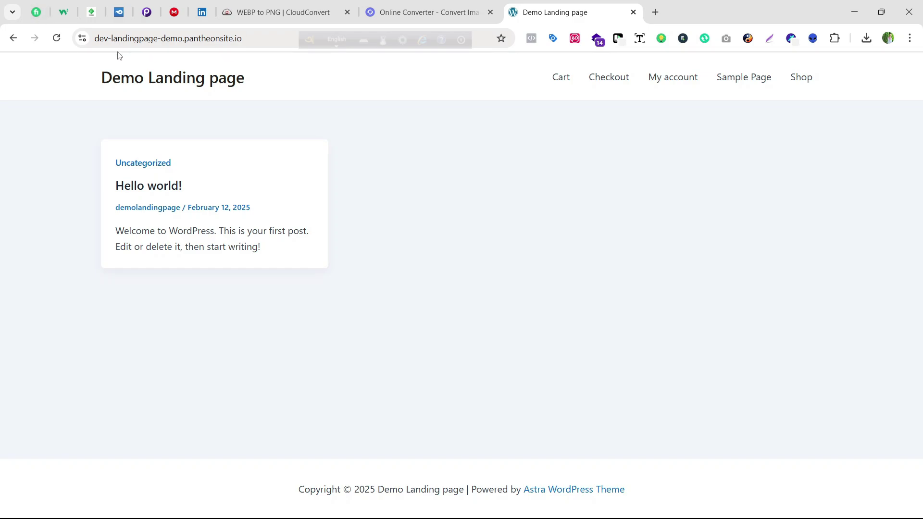
- Check the site's root address and return to the Chrome window showing the logged-in landing page
left_click_drag(94, 38, 246, 42)
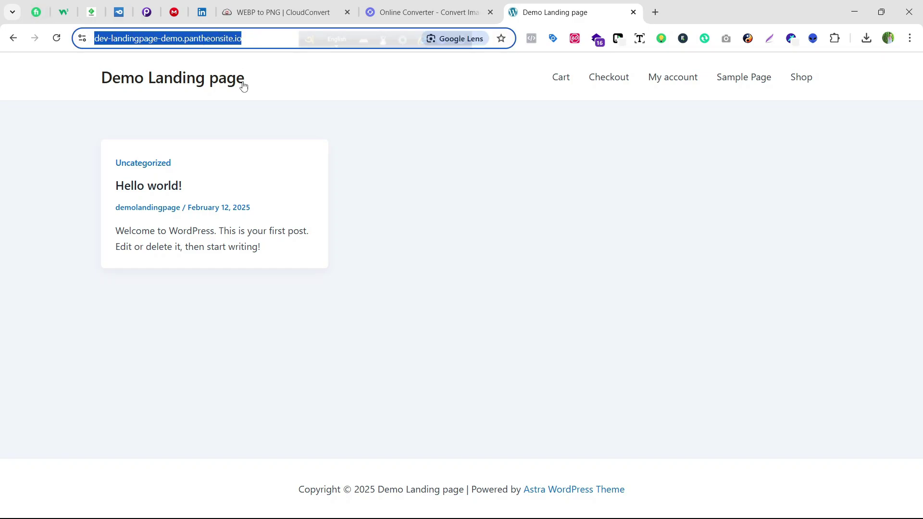
left_click(241, 83)
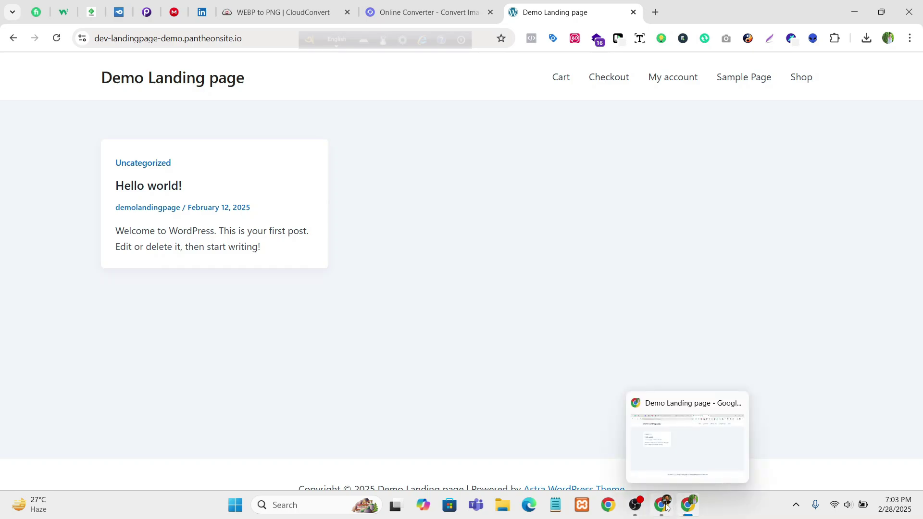
left_click(655, 492)
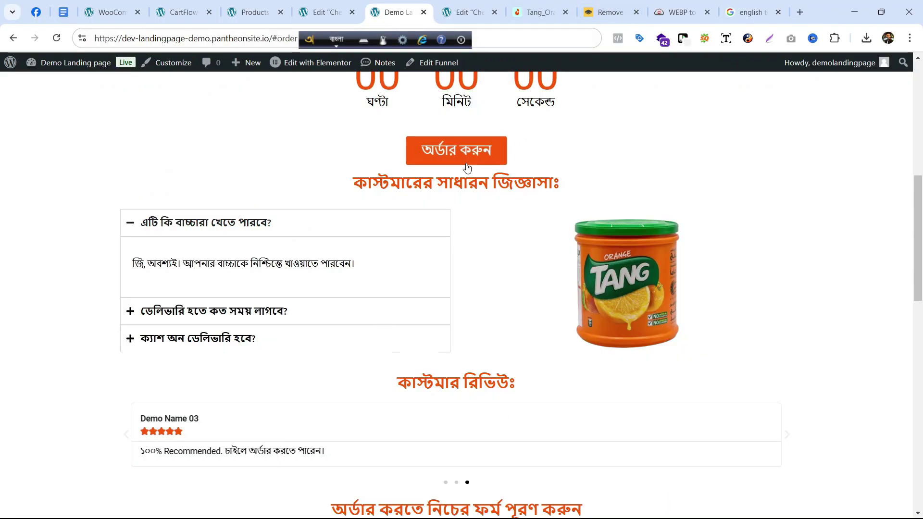
- Reload the landing page at its root address without the #order anchor and look over the page
scroll(408, 204, "up", 3)
scroll(409, 204, "up", 6)
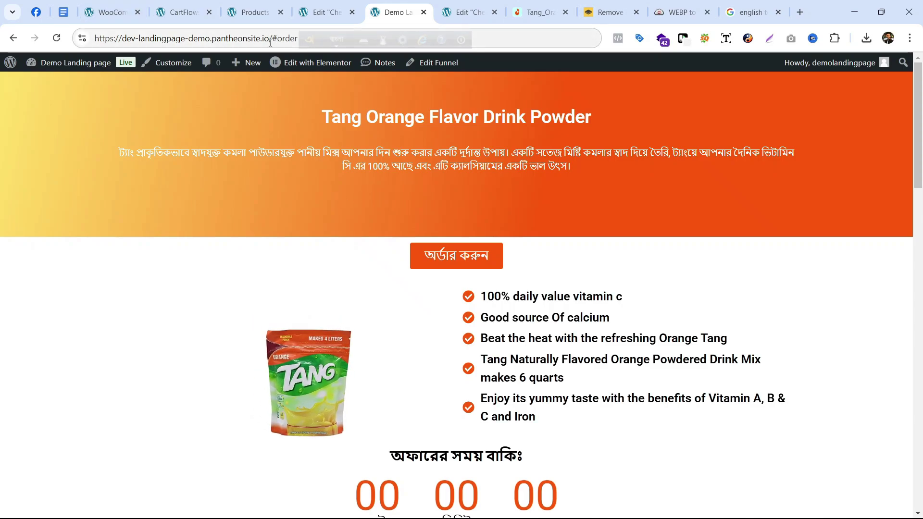
left_click_drag(270, 43, 299, 40)
key("BackSpace")
key("Return")
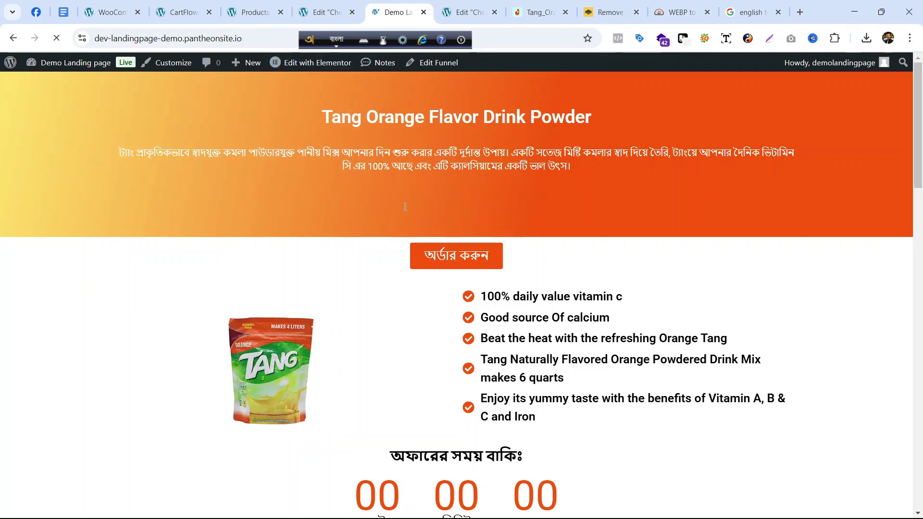
scroll(451, 139, "down", 6)
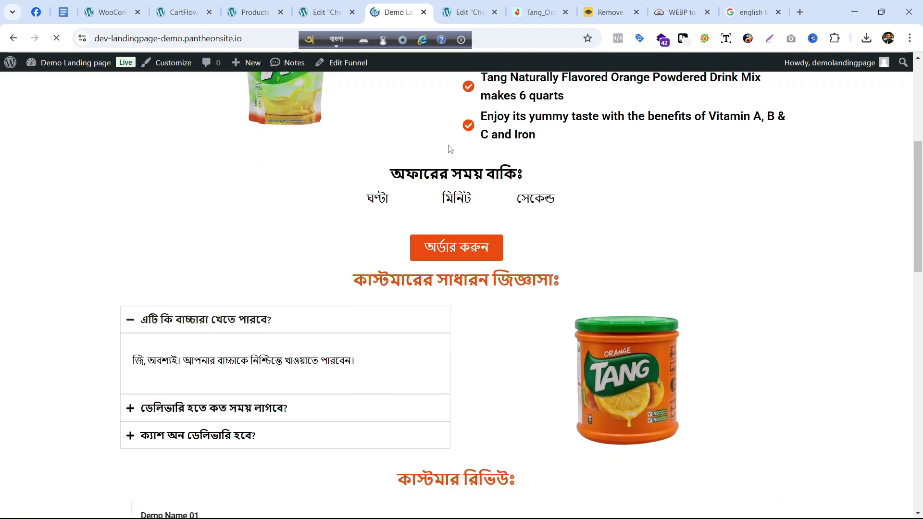
- Compare the site at the same address in the other Chrome profile's window and return to the logged-in landing page
left_click_drag(259, 37, 63, 26)
left_click(260, 153)
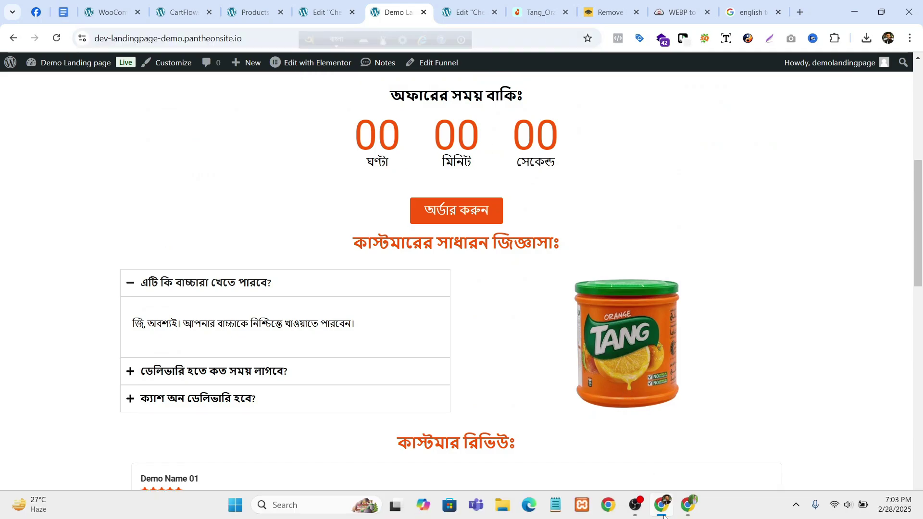
left_click(683, 507)
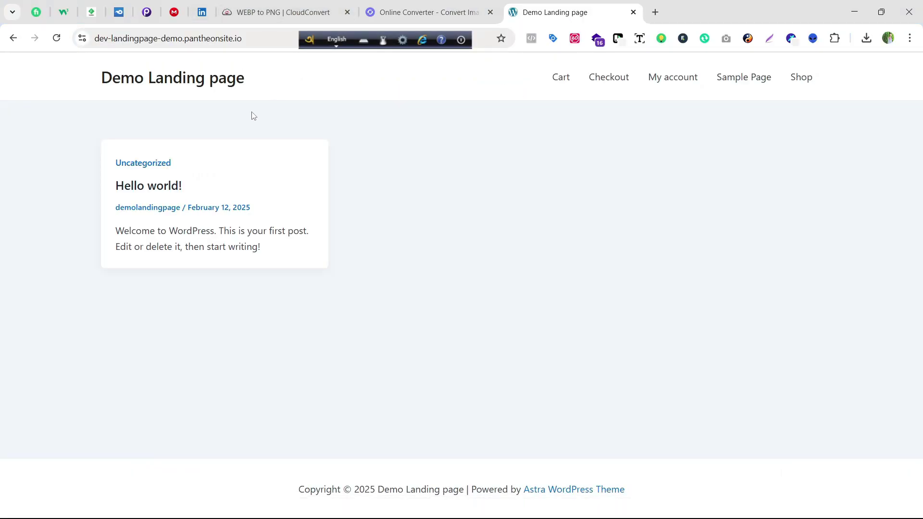
left_click(147, 13)
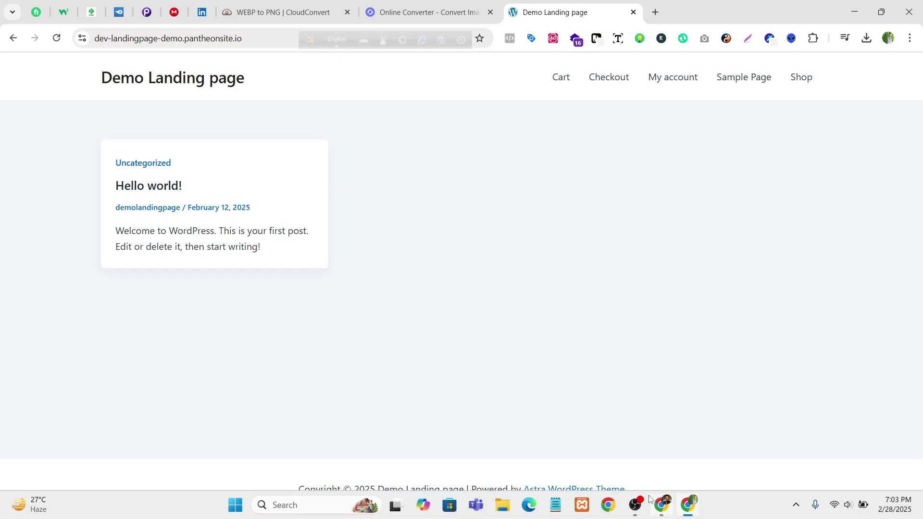
left_click(663, 506)
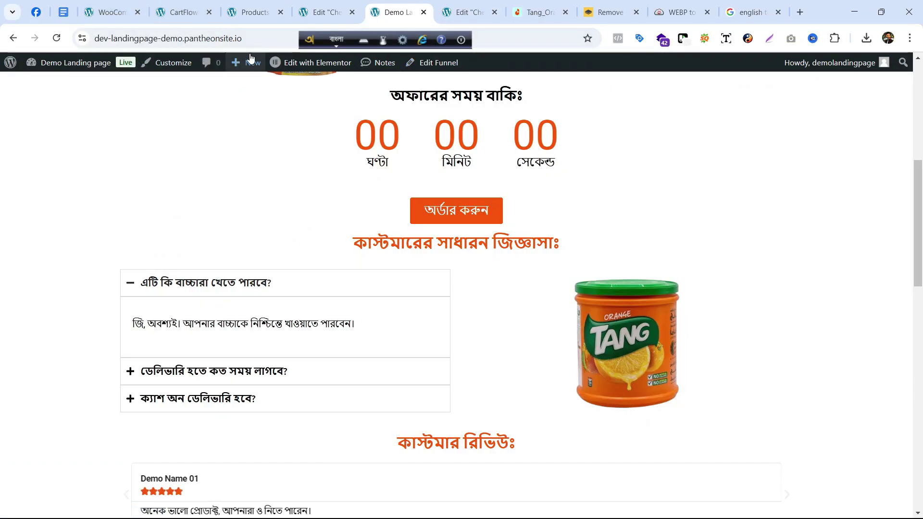
left_click_drag(185, 42, 266, 40)
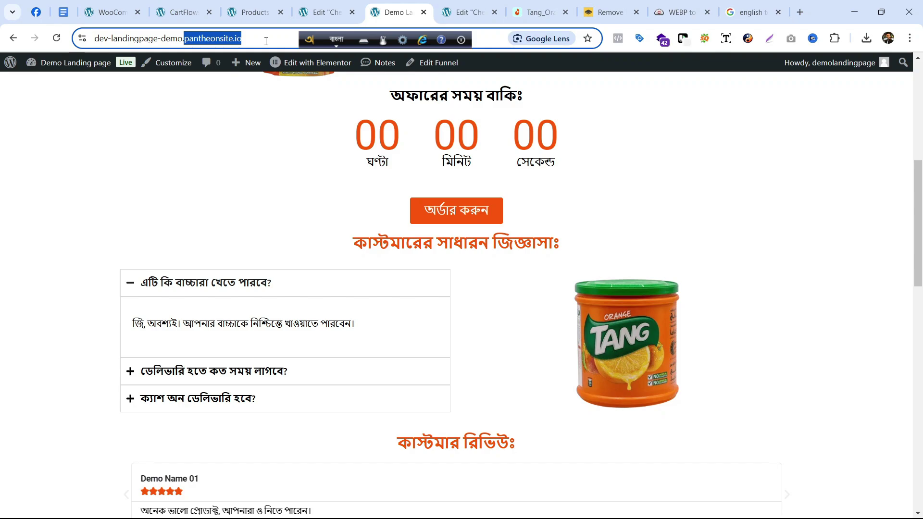
left_click(198, 151)
- Open the Pantheon Page Cache settings in the WordPress admin and clear the entire site cache
left_click(121, 10)
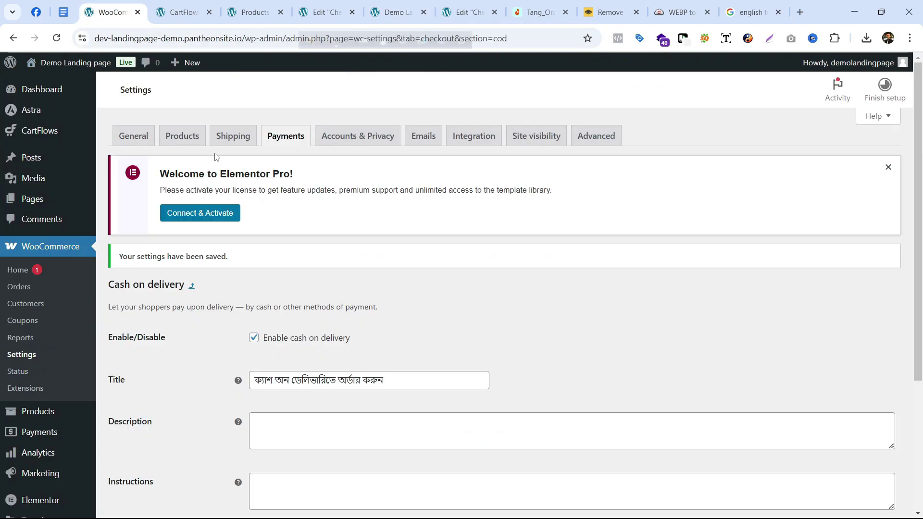
scroll(55, 246, "down", 4)
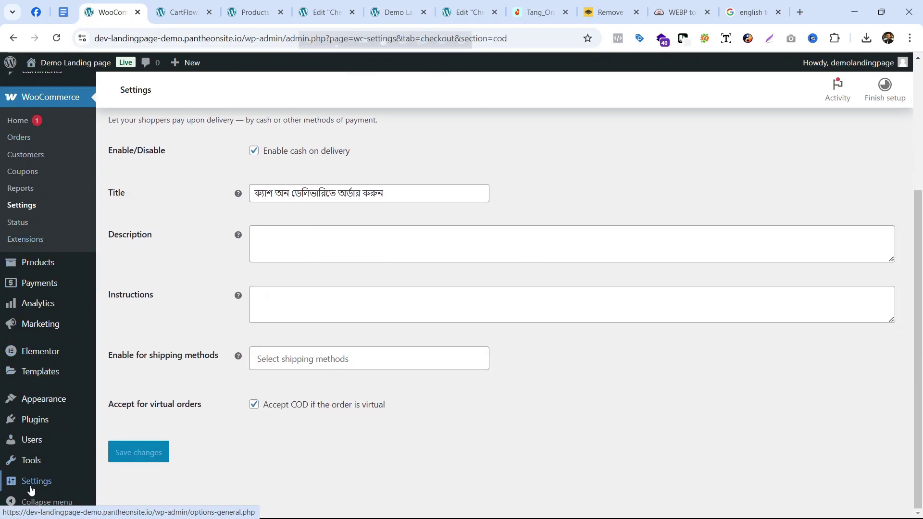
mouse_move(32, 491)
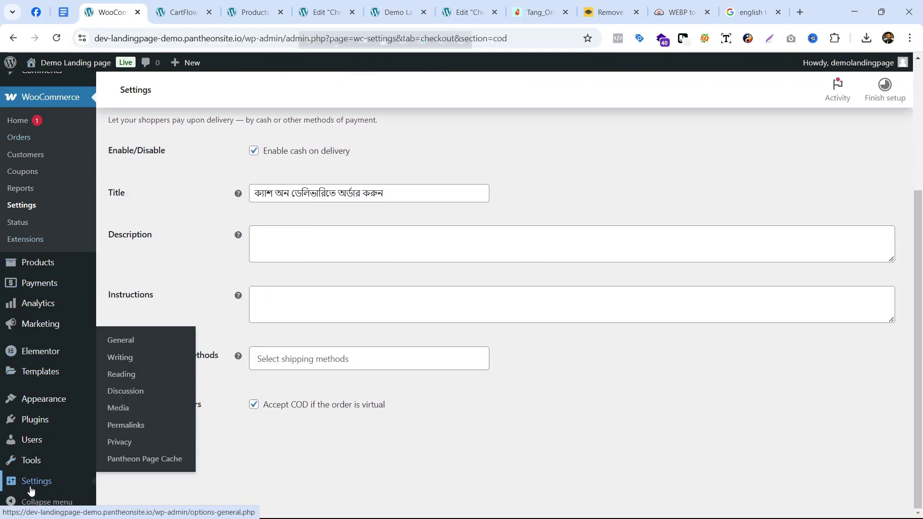
left_click(141, 460)
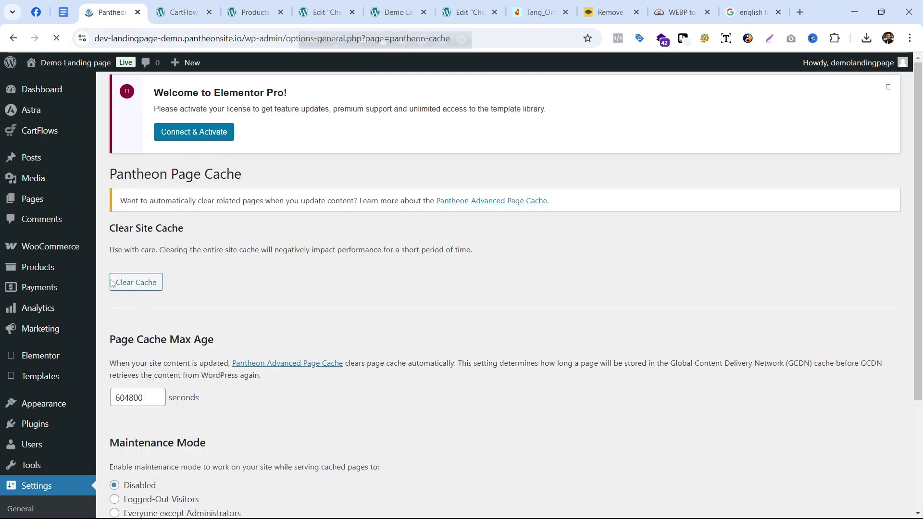
left_click(139, 290)
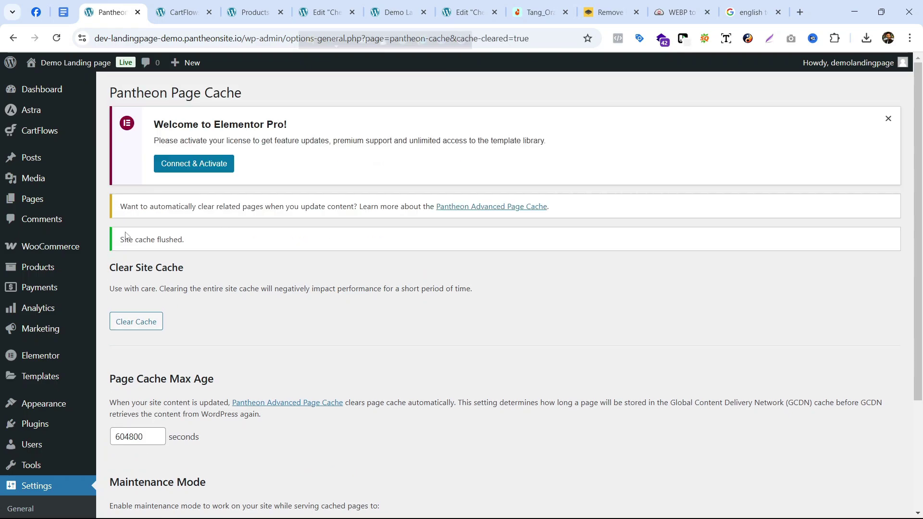
left_click_drag(129, 244, 215, 264)
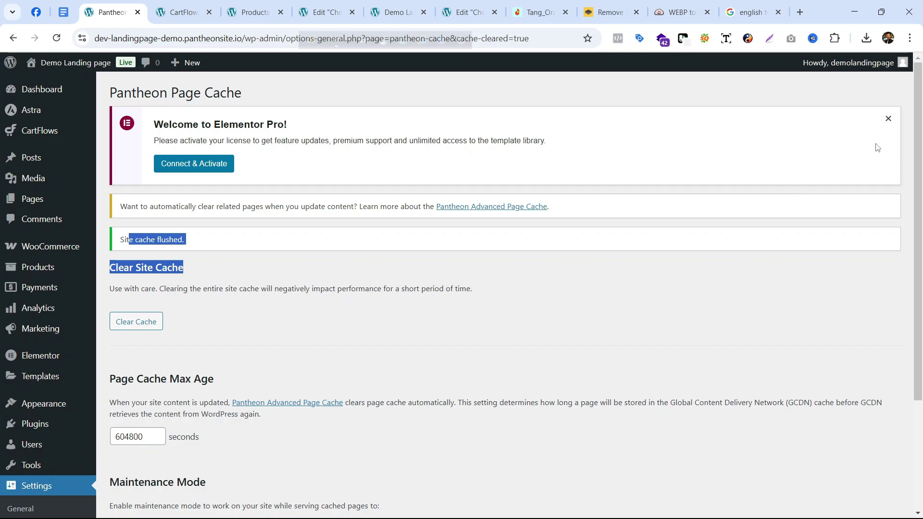
- Dismiss the Elementor Pro welcome notice on the Pantheon Page Cache page and go to the WordPress dashboard
left_click(888, 118)
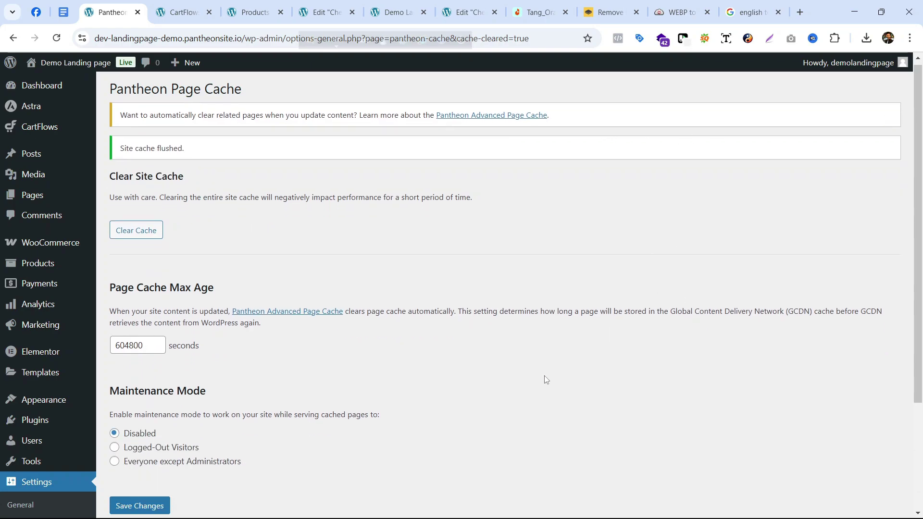
scroll(50, 216, "down", 3)
scroll(49, 216, "up", 3)
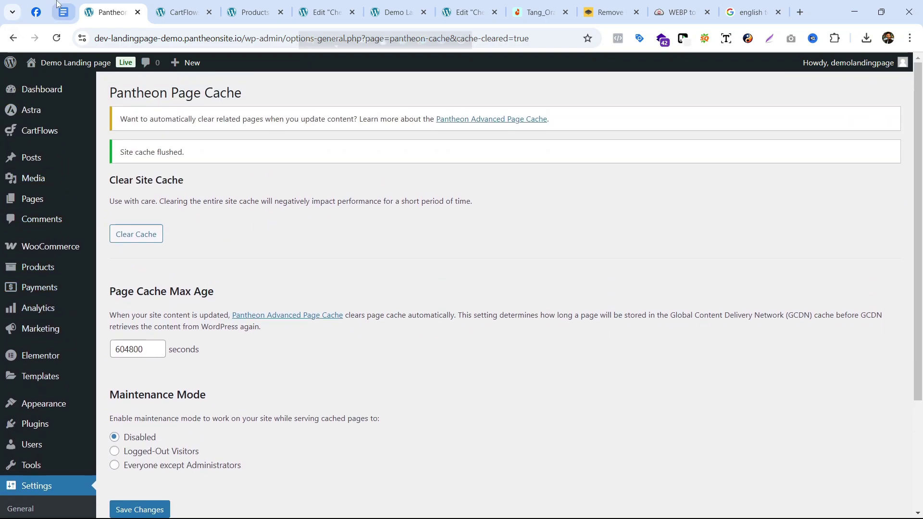
left_click(46, 88)
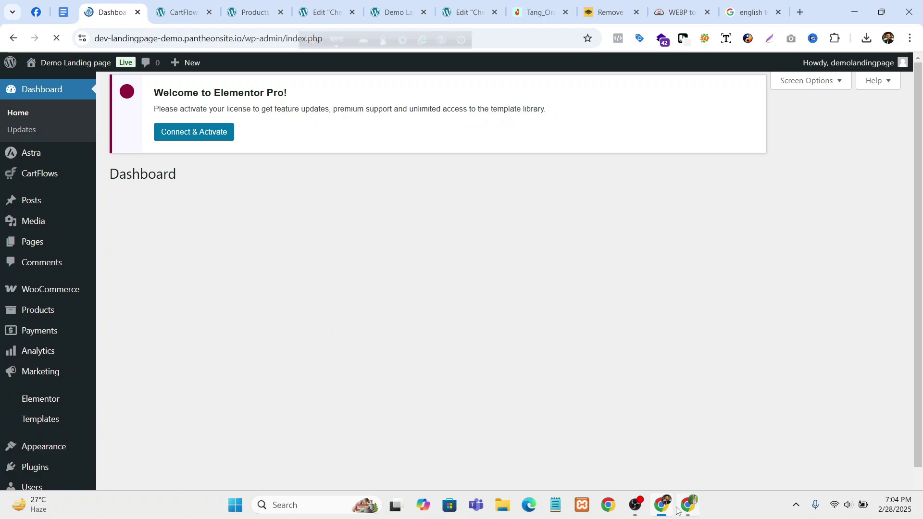
- Switch to the other Chrome profile's window, reload the site's root address and check the page as a visitor
left_click(685, 505)
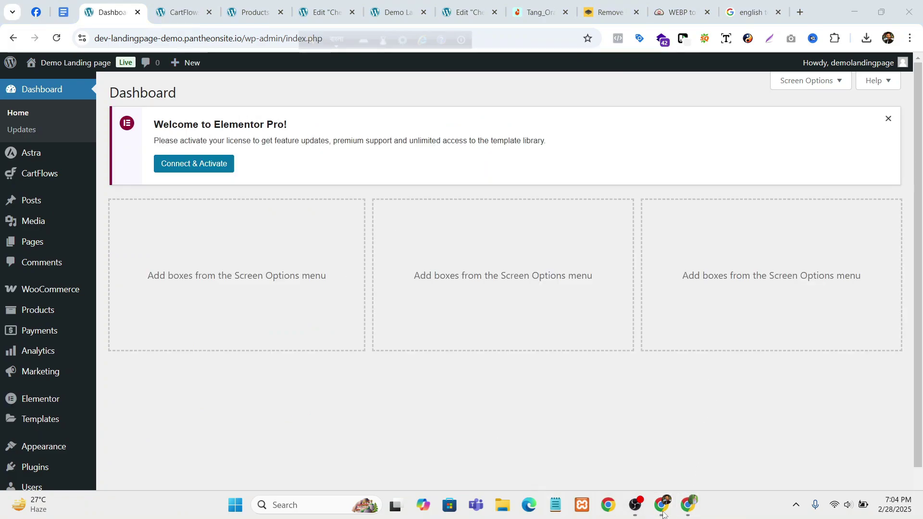
left_click(691, 509)
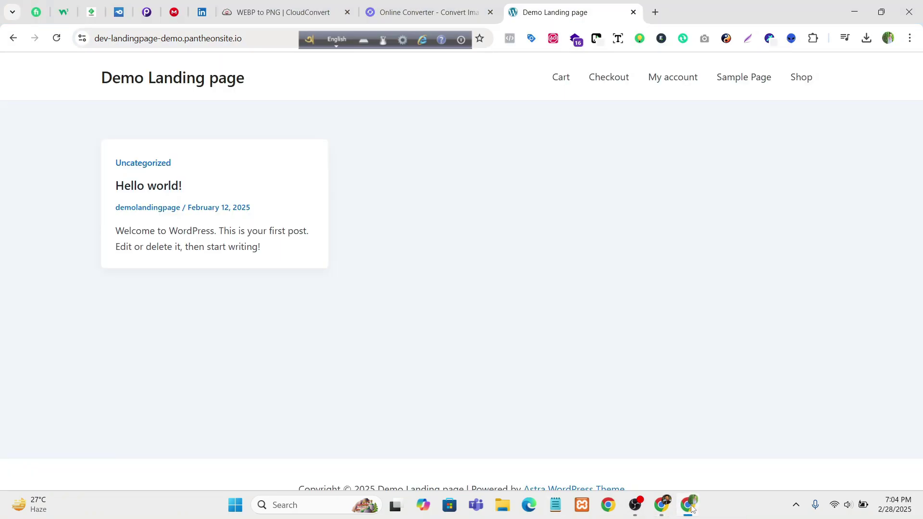
left_click(63, 42)
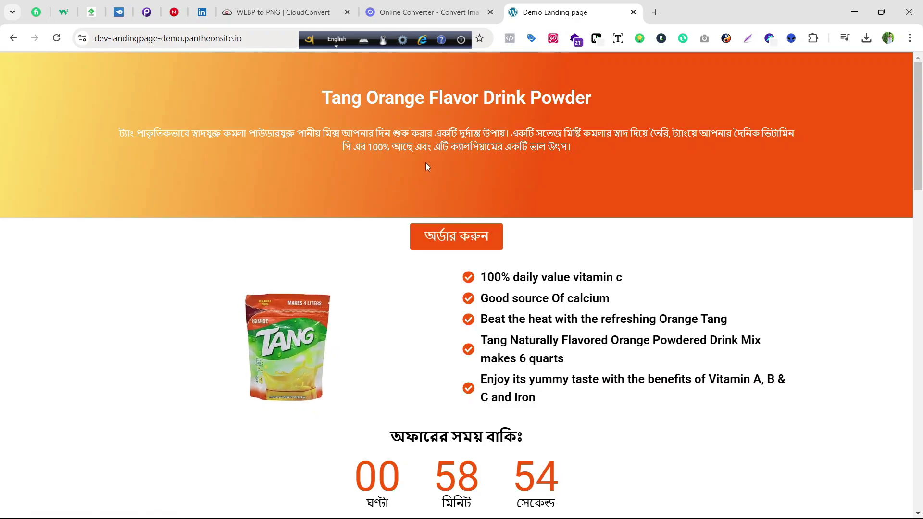
scroll(402, 294, "down", 3)
scroll(401, 294, "up", 3)
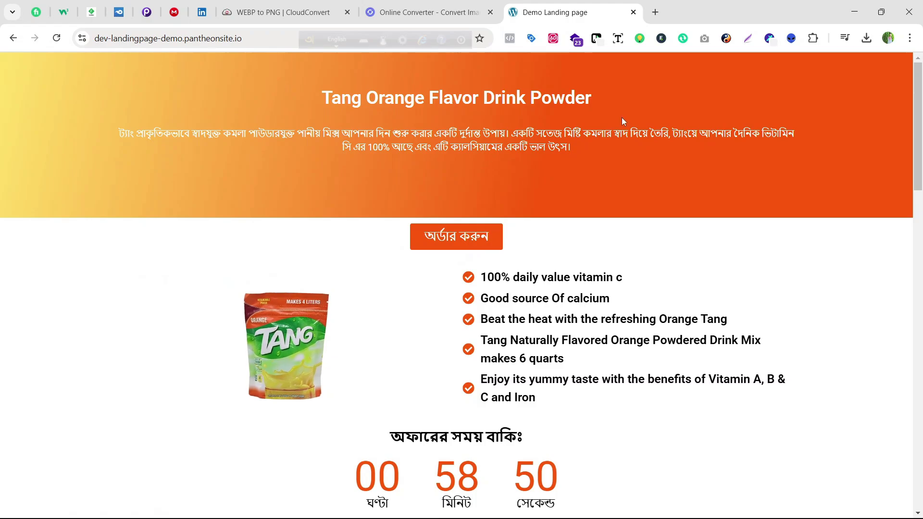
scroll(521, 117, "down", 3)
scroll(536, 66, "up", 3)
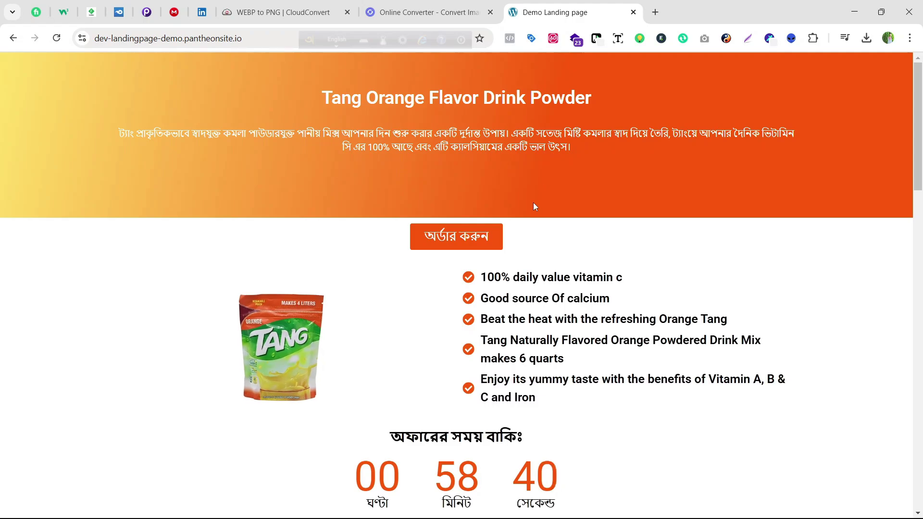
- Follow the landing page's অর্ডার করুন link to the order form and select the 4kg Tang pack
scroll(352, 69, "down", 5)
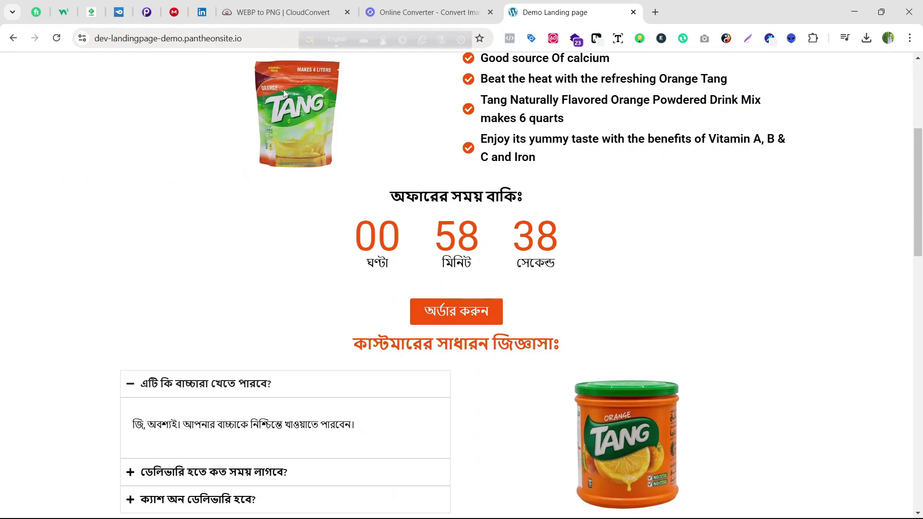
scroll(555, 264, "down", 3)
scroll(381, 208, "down", 1)
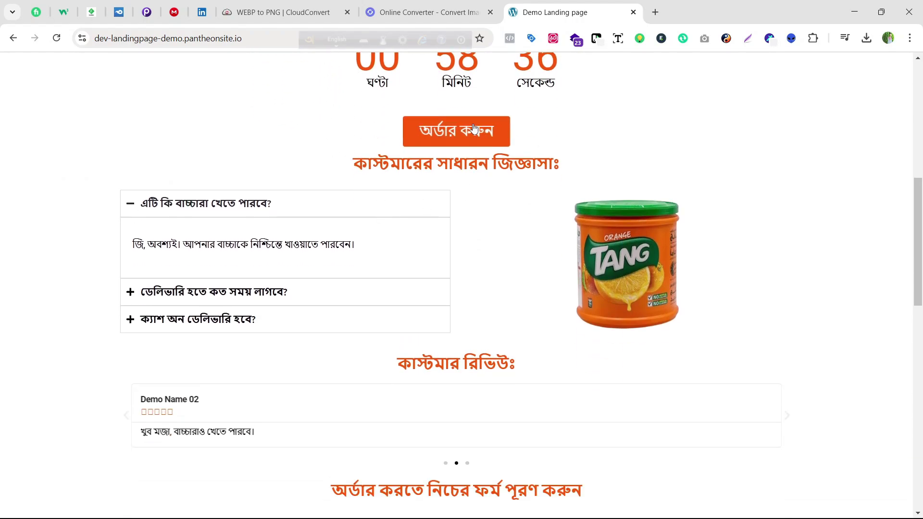
scroll(466, 137, "up", 1)
left_click(466, 184)
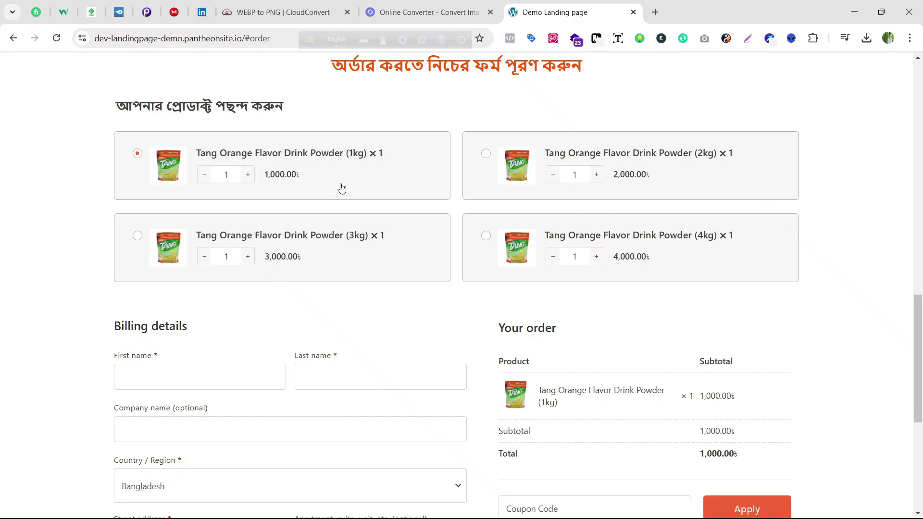
left_click(482, 246)
scroll(649, 213, "down", 1)
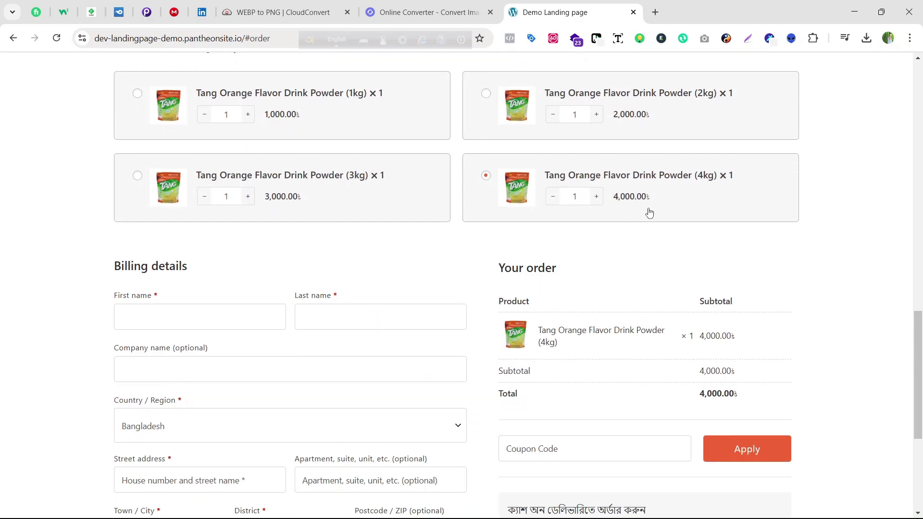
- Fill in the first name and last name in the billing details from the browser's saved suggestions
scroll(371, 245, "down", 1)
left_click(176, 267)
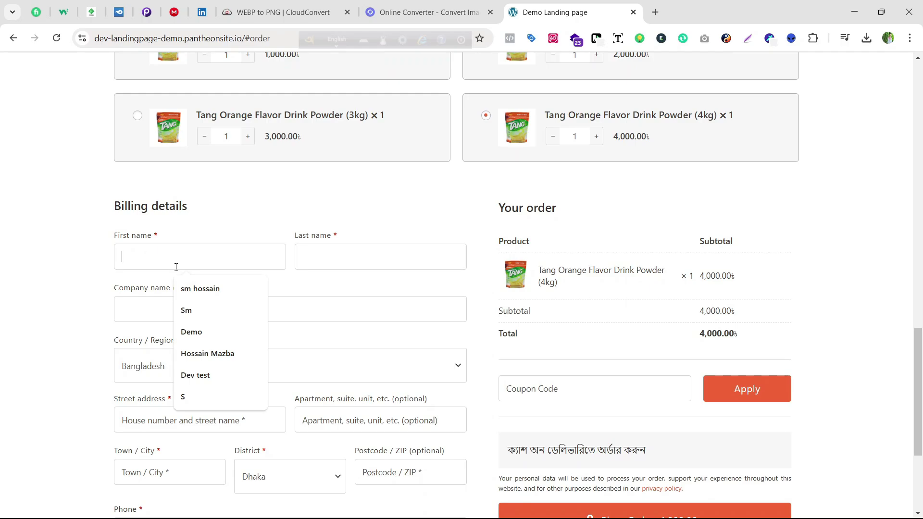
left_click(189, 331)
left_click(341, 252)
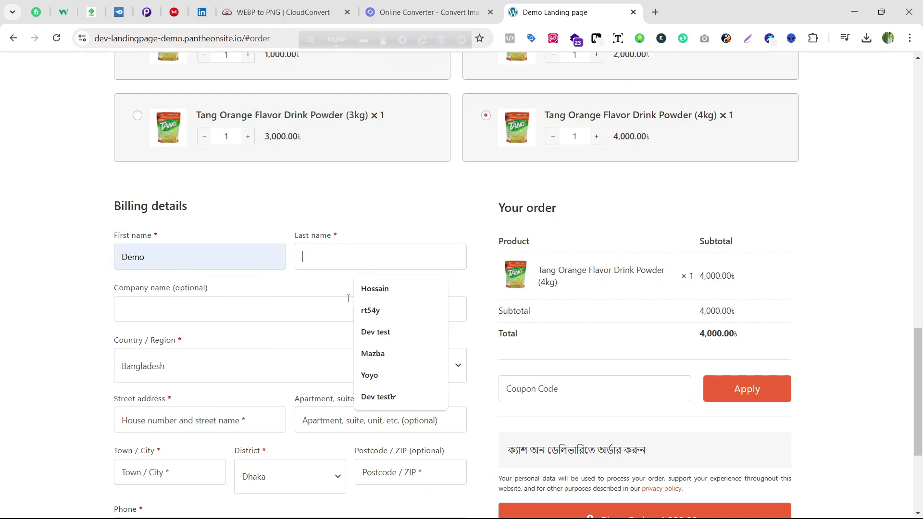
left_click(373, 329)
scroll(420, 293, "down", 3)
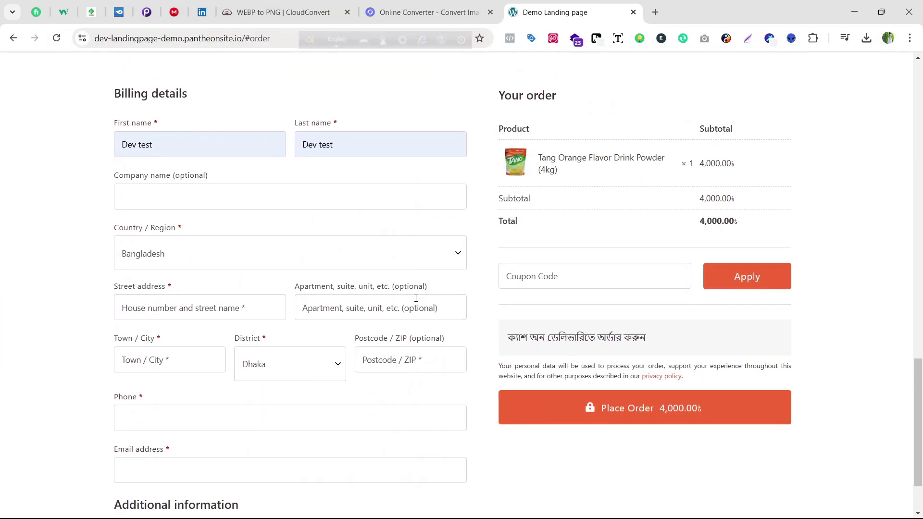
- Fill in the billing street address, town and postcode, and check the order summary and selected 4kg pack
scroll(414, 301, "up", 1)
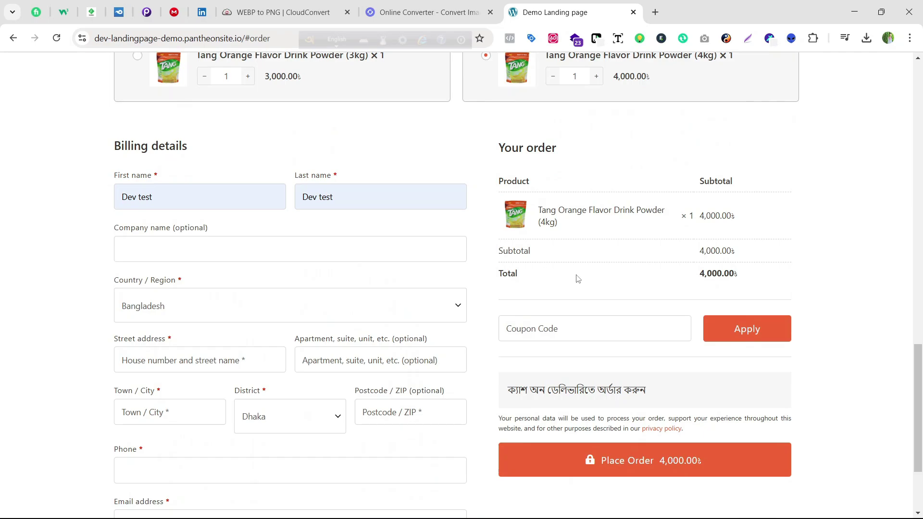
scroll(572, 276, "up", 2)
scroll(567, 270, "down", 3)
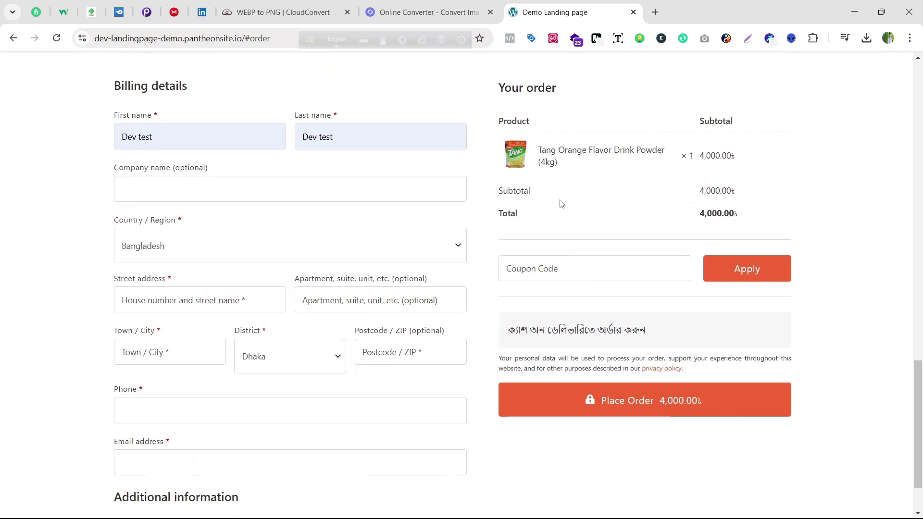
scroll(322, 229, "up", 1)
scroll(308, 240, "down", 1)
scroll(578, 228, "down", 2)
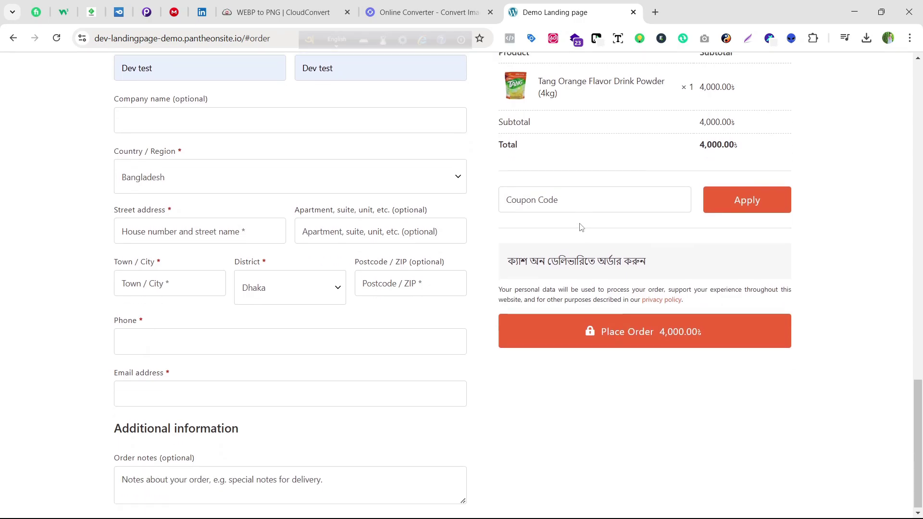
scroll(569, 228, "up", 2)
scroll(432, 231, "up", 1)
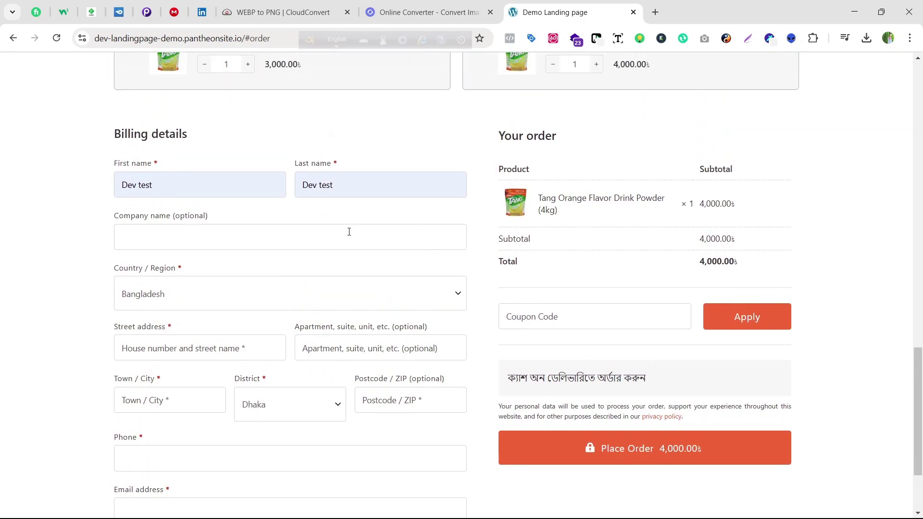
scroll(356, 233, "down", 1)
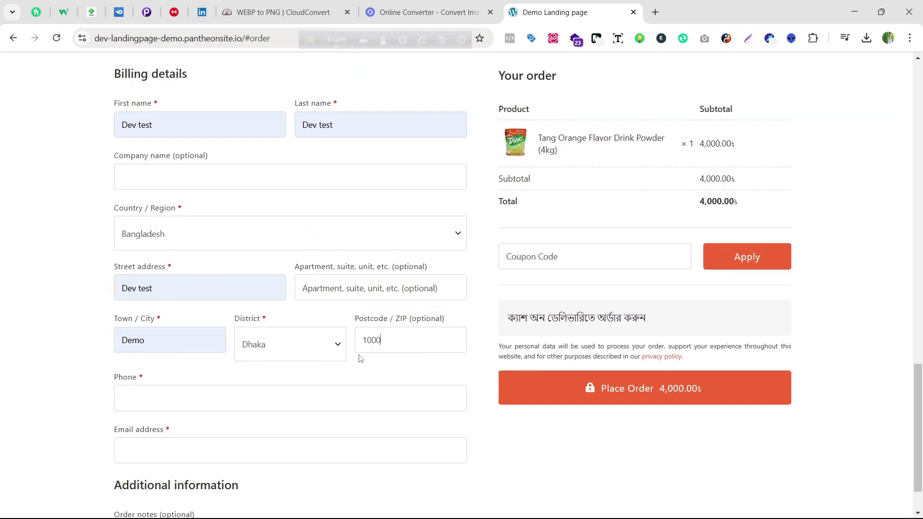
scroll(309, 303, "up", 5)
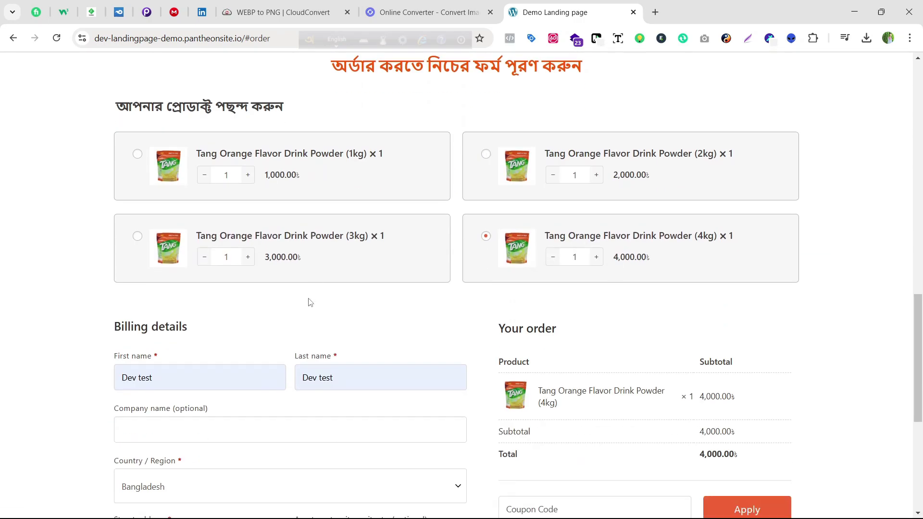
- Place the cash-on-delivery order for the 4kg Tang pack and decline saving the address in the browser
scroll(301, 315, "down", 5)
scroll(299, 307, "up", 4)
scroll(299, 306, "up", 6)
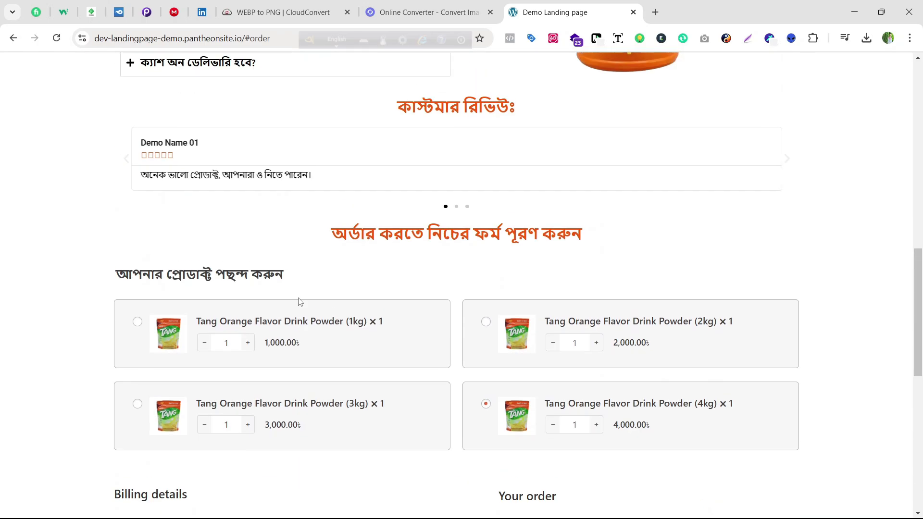
scroll(295, 298, "down", 12)
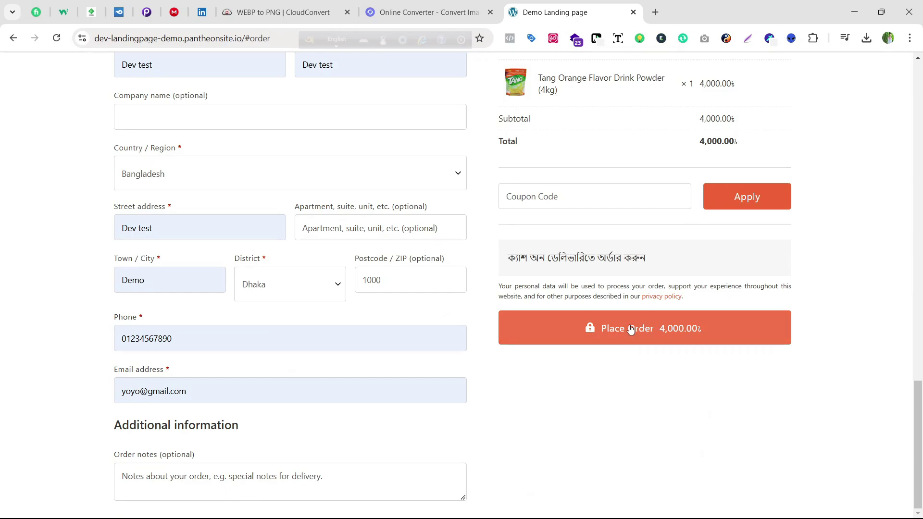
left_click(629, 328)
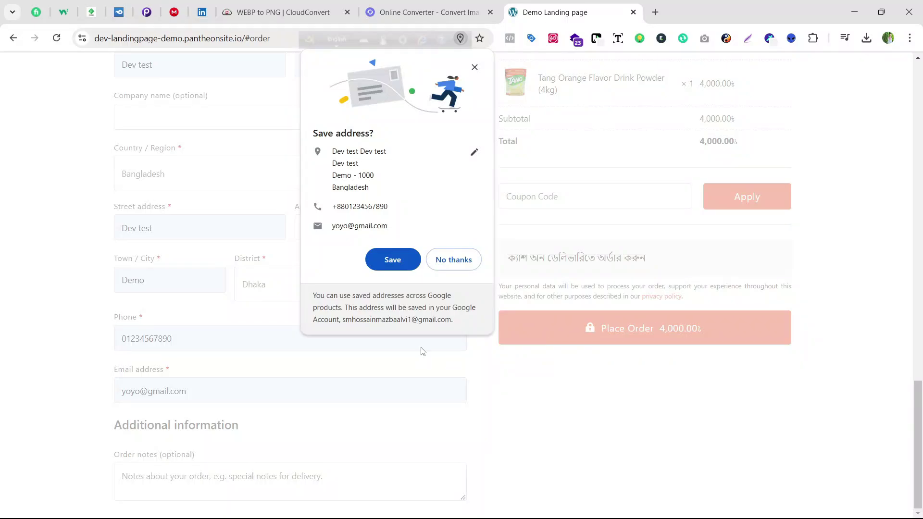
left_click(468, 264)
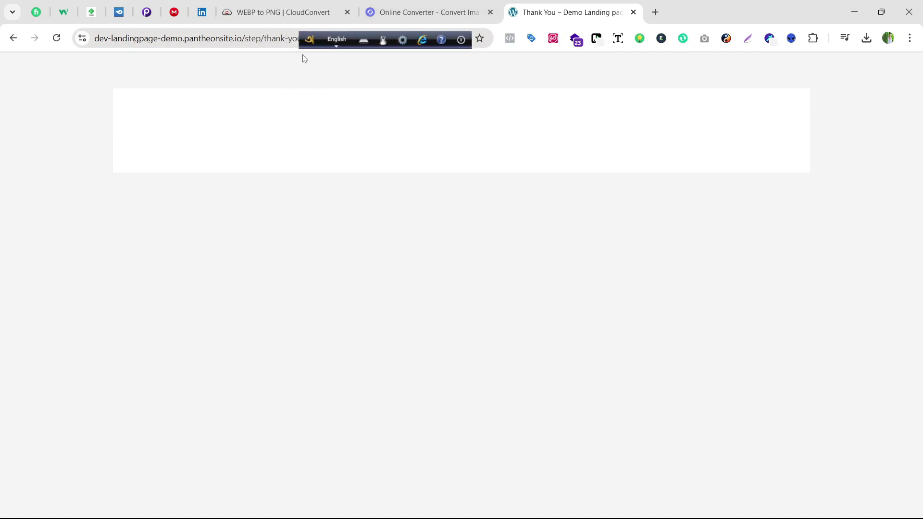
- Inspect the thank-you part of the address on the page reached after ordering
double_click(288, 38)
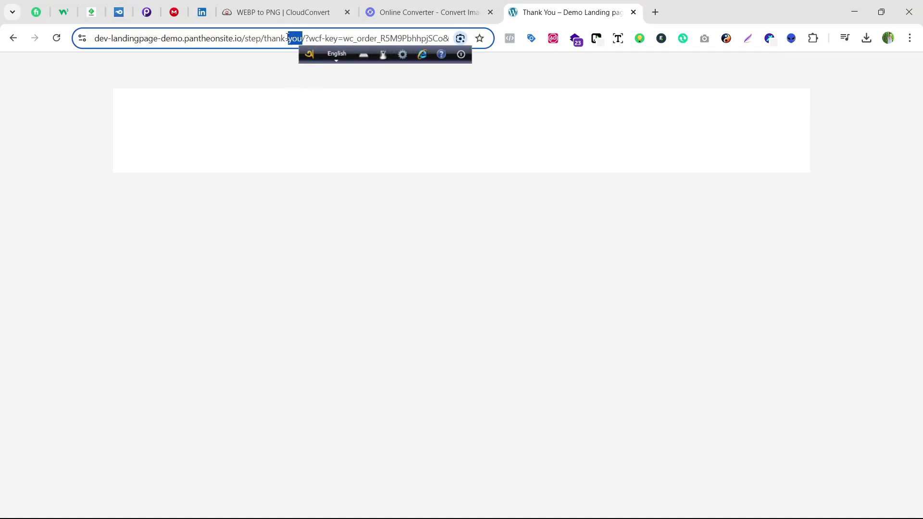
left_click_drag(288, 38, 264, 39)
left_click(267, 70)
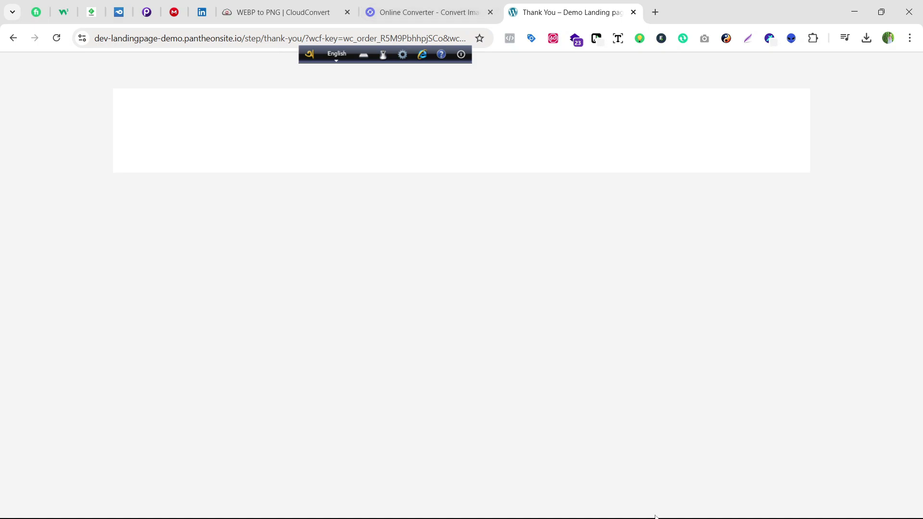
- Switch back to the WordPress admin's Chrome window and open the WooCommerce orders list
mouse_move(665, 504)
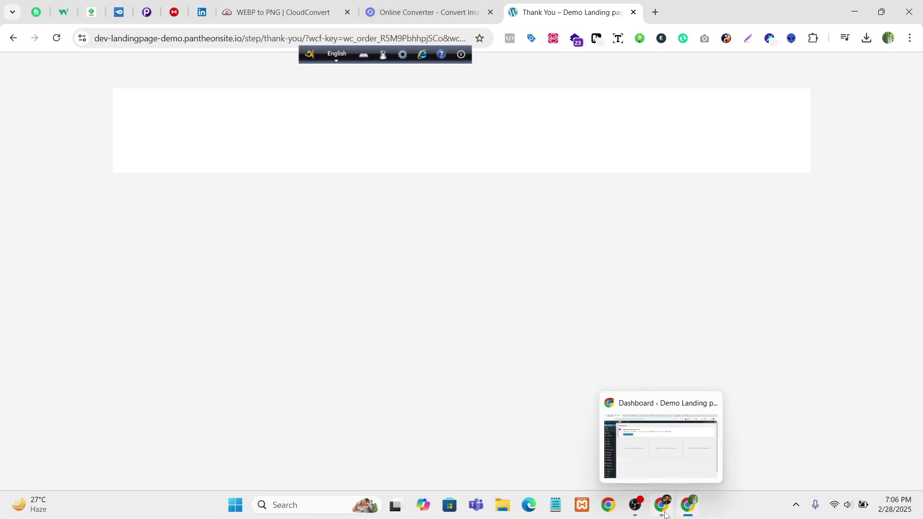
left_click(665, 510)
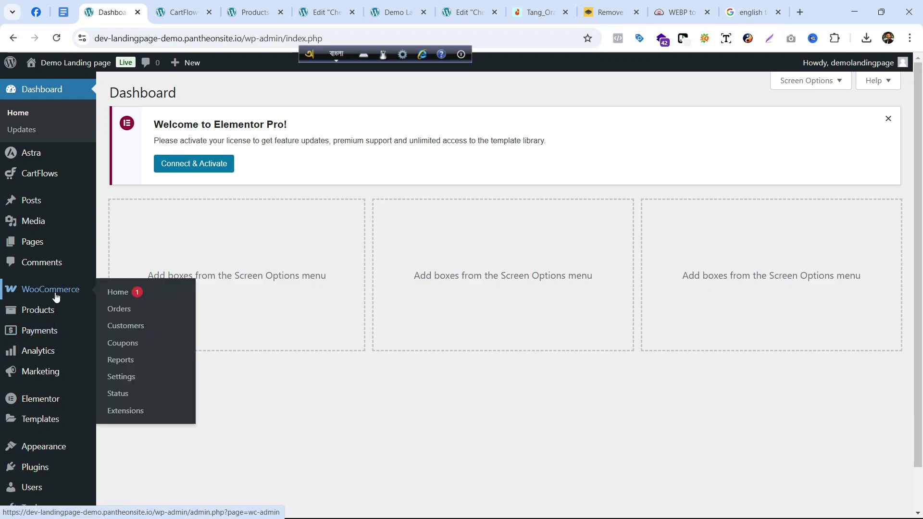
left_click(158, 295)
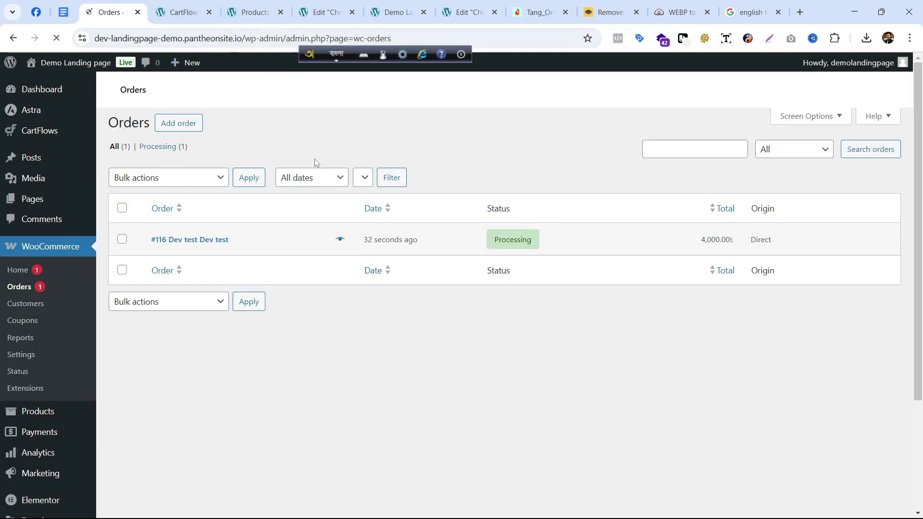
key("F12")
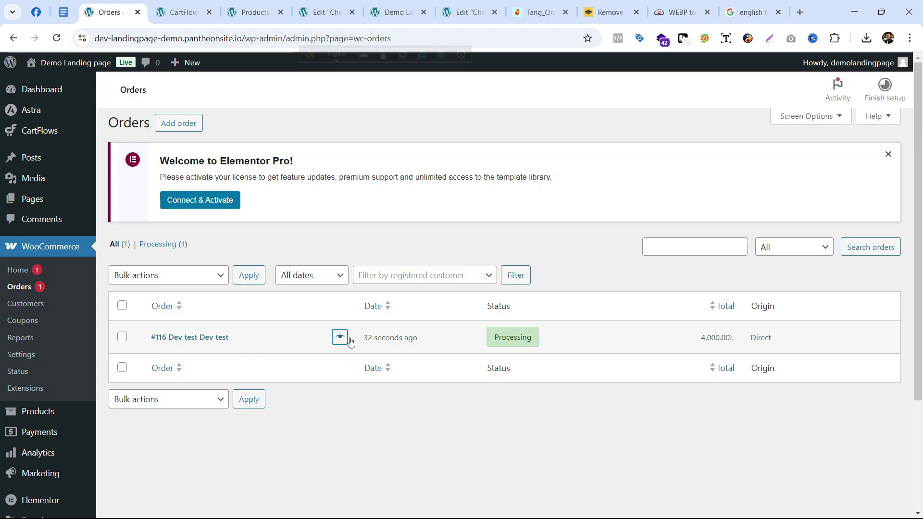
- Preview the new test order, check its total, billing details and phone field, and close the preview
left_click(339, 338)
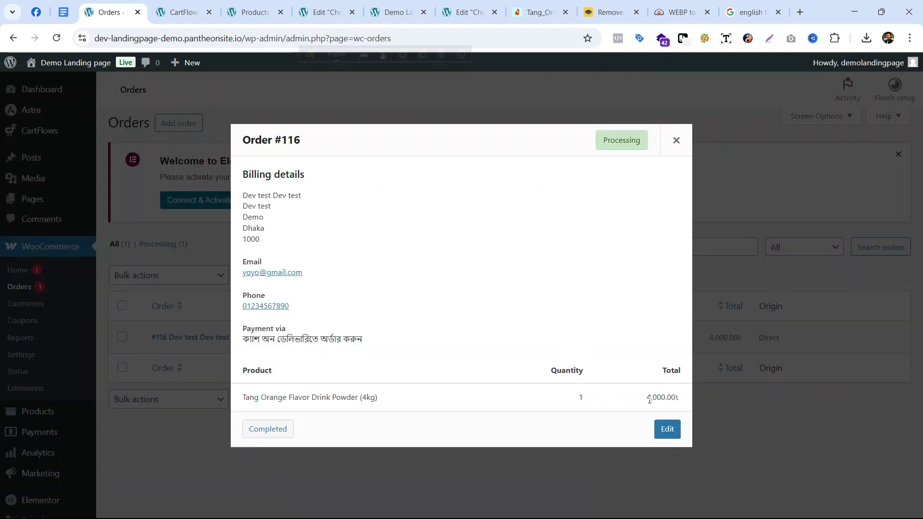
left_click_drag(647, 397, 688, 398)
left_click(316, 198)
left_click_drag(272, 246, 252, 191)
left_click(321, 281)
left_click_drag(292, 308, 241, 307)
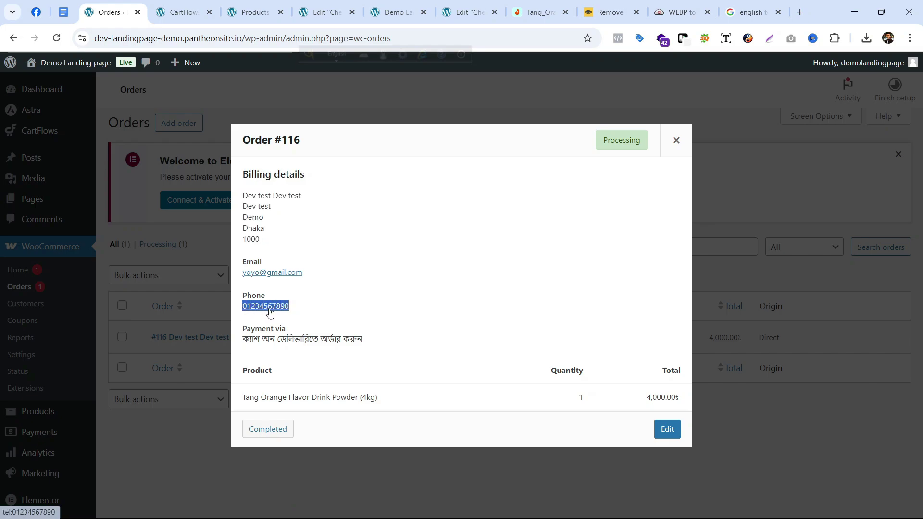
left_click_drag(296, 310, 242, 295)
left_click(317, 321)
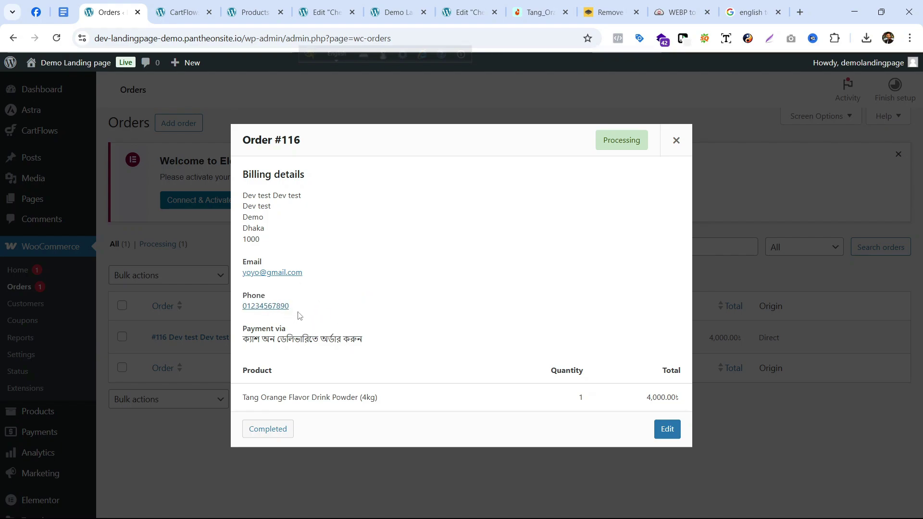
left_click_drag(298, 313, 237, 293)
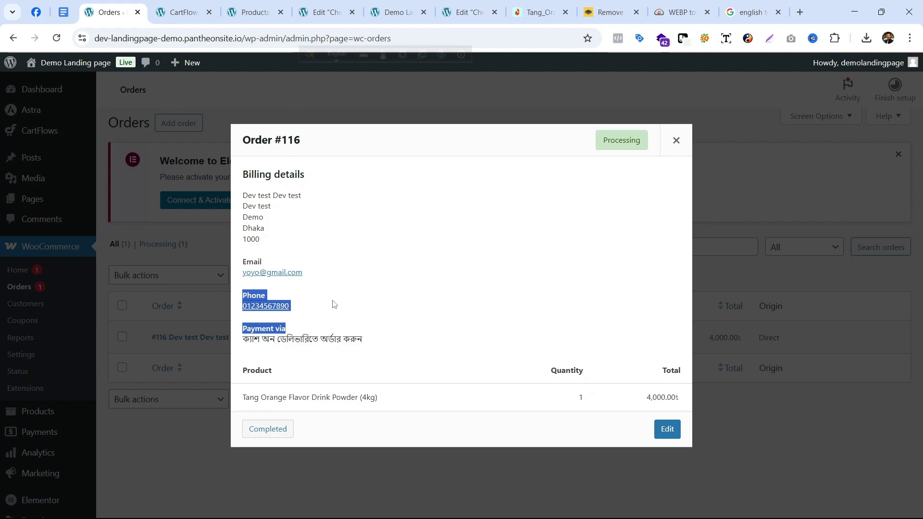
left_click(325, 311)
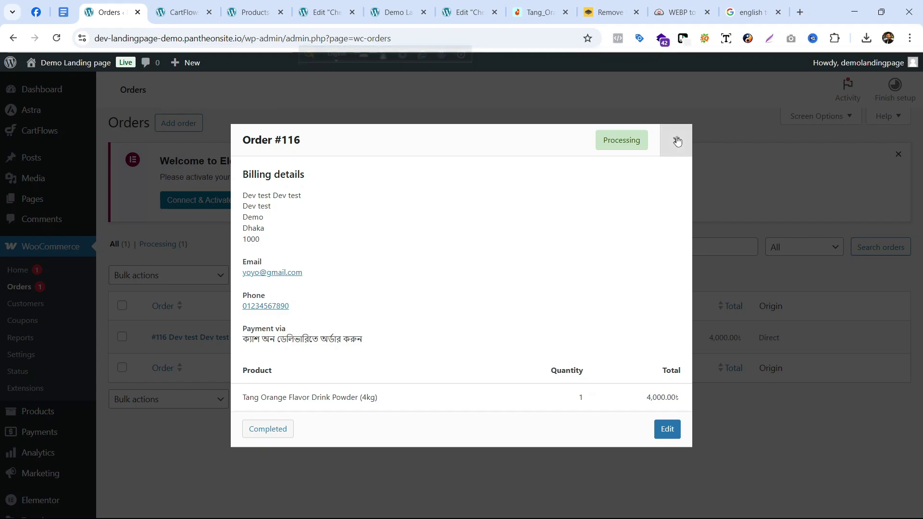
left_click(677, 140)
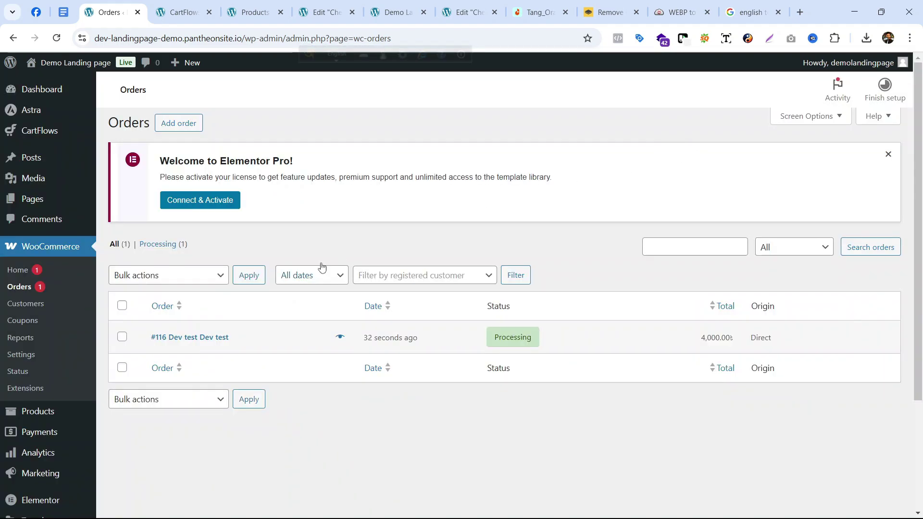
- Open the test order's edit page and review its items, totals, notes and order attribution
left_click(201, 339)
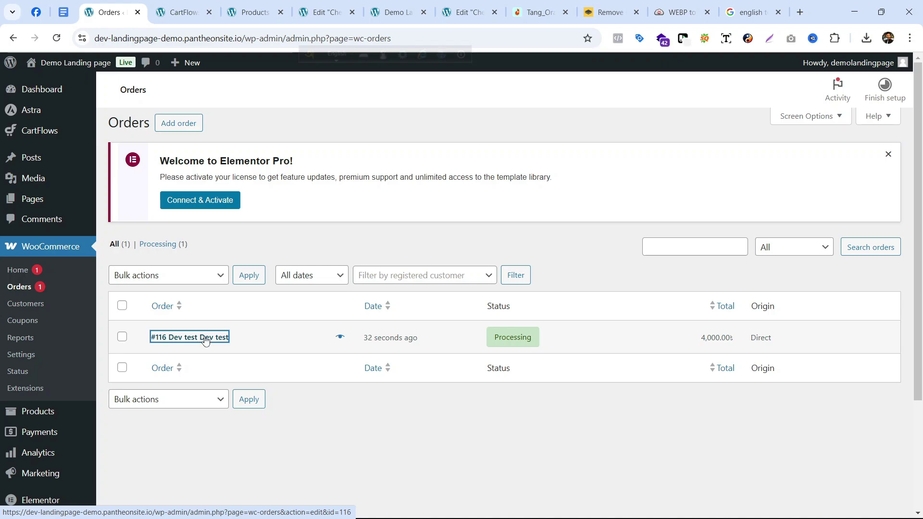
left_click(206, 340)
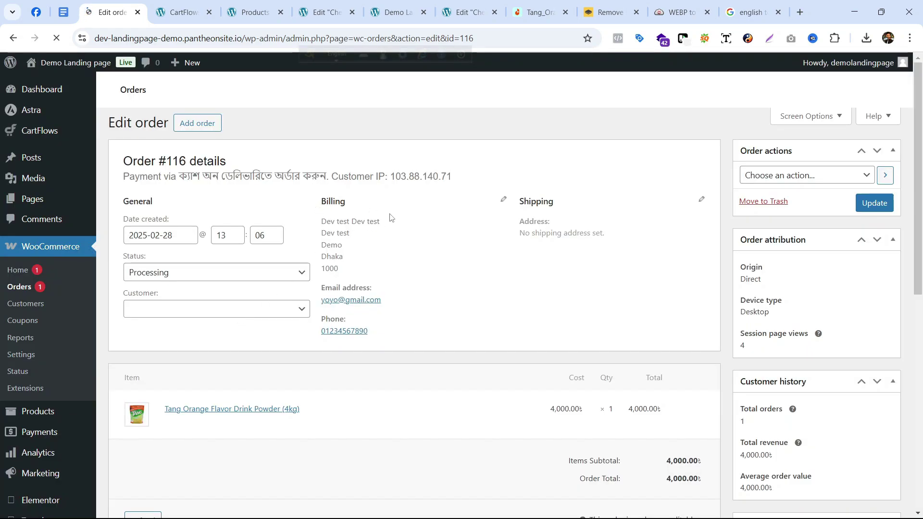
scroll(391, 217, "down", 5)
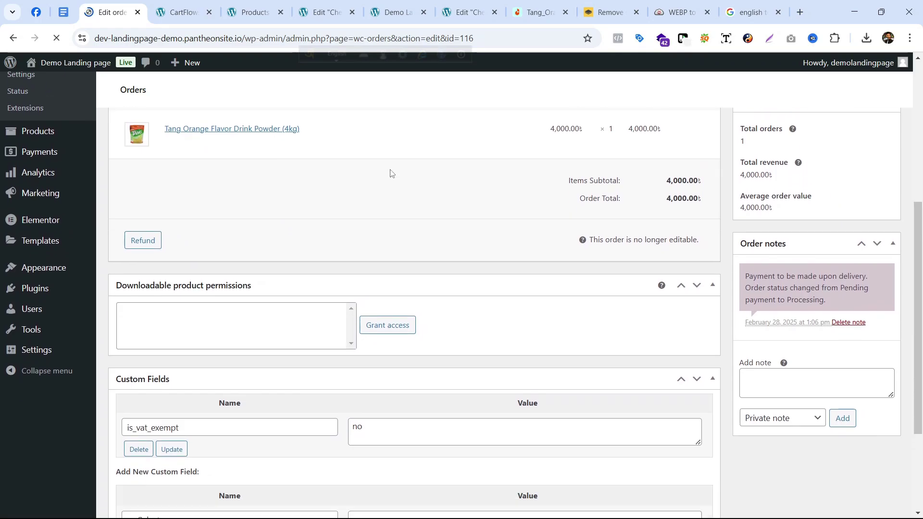
scroll(389, 178, "down", 3)
scroll(303, 258, "up", 5)
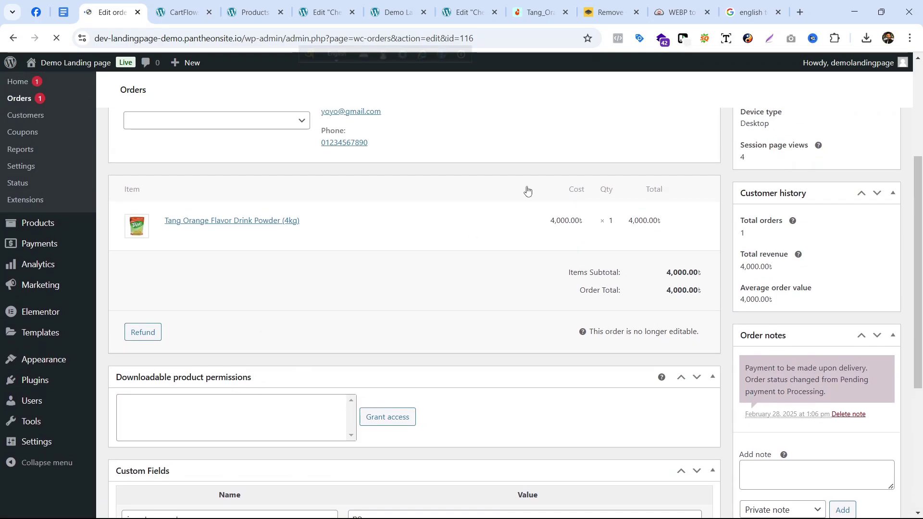
scroll(695, 180, "up", 2)
scroll(702, 187, "down", 2)
left_click_drag(770, 123, 741, 124)
left_click(753, 136)
scroll(626, 201, "up", 2)
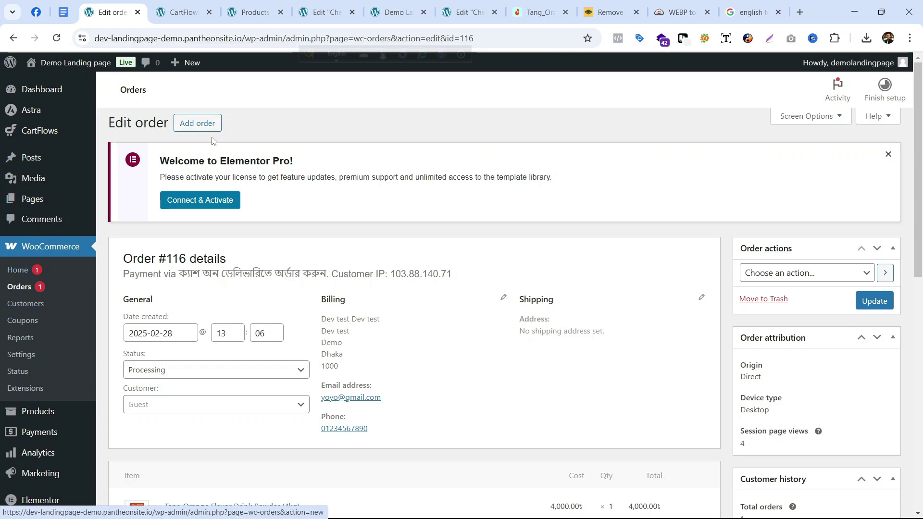
- Return to the CartFlows Checkout step's settings and review its product list and product options
left_click(183, 12)
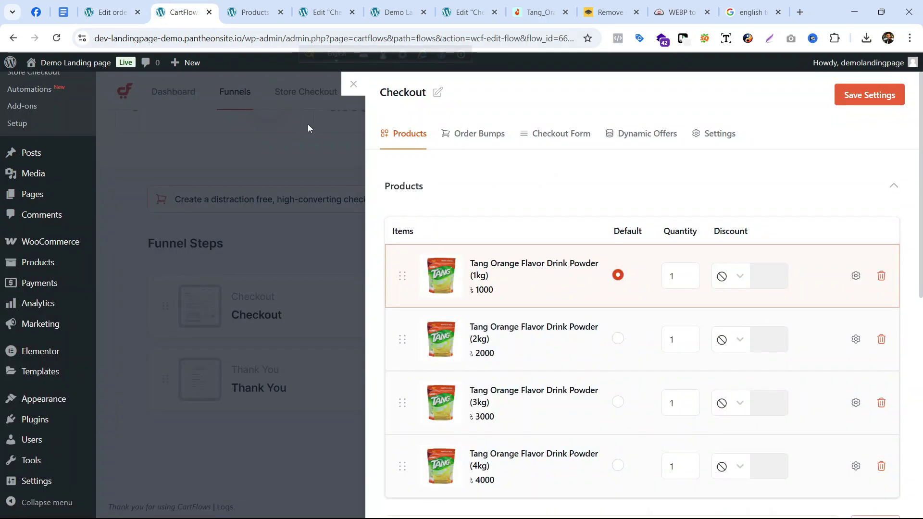
scroll(497, 174, "down", 4)
scroll(490, 166, "up", 4)
scroll(583, 200, "down", 9)
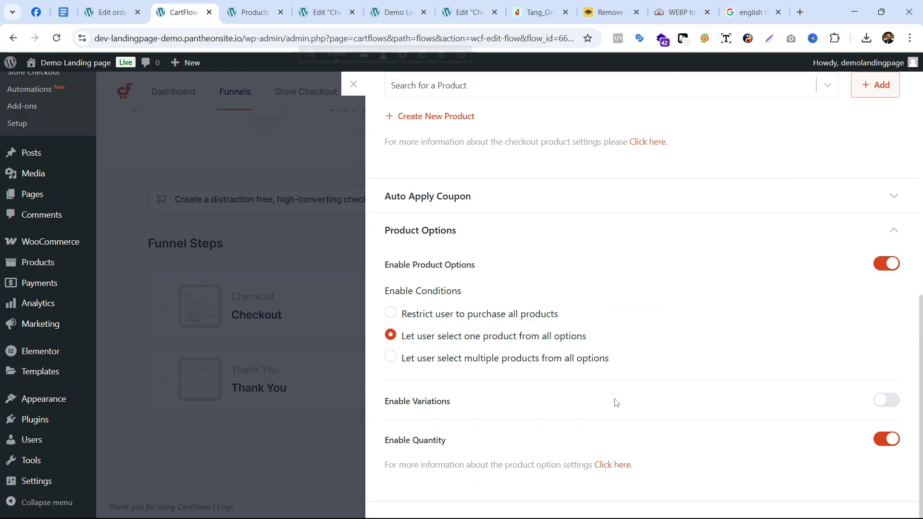
scroll(616, 402, "up", 9)
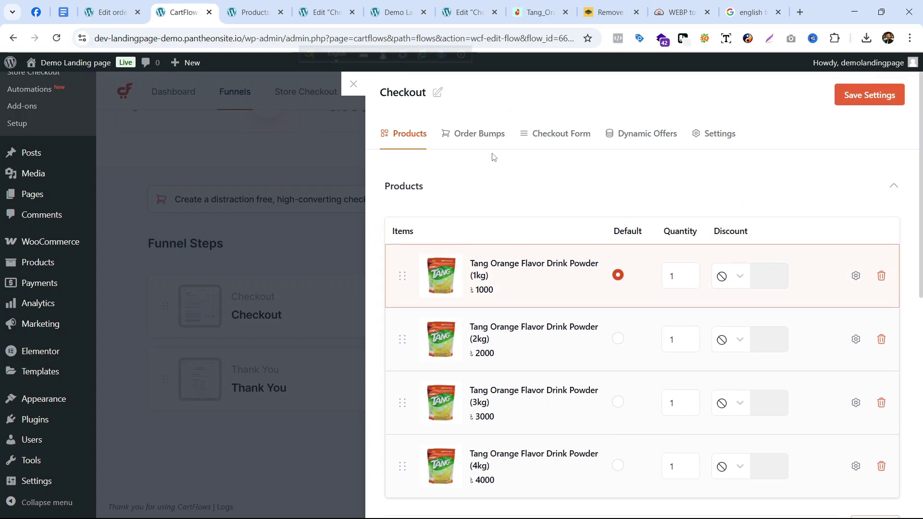
- Set the checkout form's Place Order button text to "অর্ডার করুন" and save the checkout settings
left_click(715, 135)
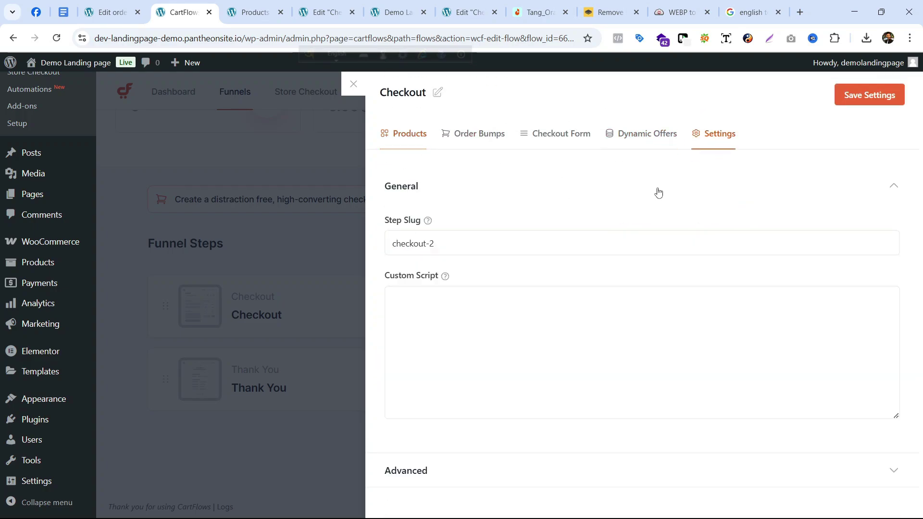
left_click(561, 144)
scroll(561, 313, "down", 2)
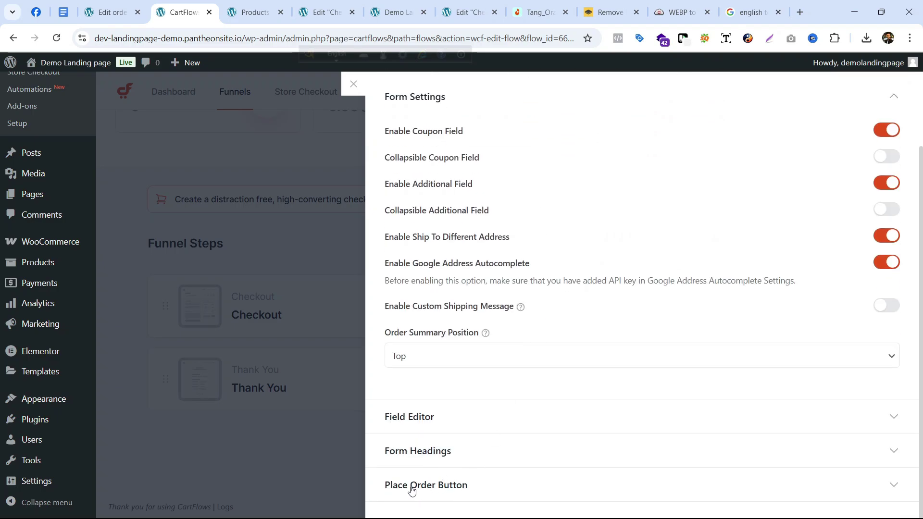
left_click(442, 486)
scroll(694, 369, "down", 3)
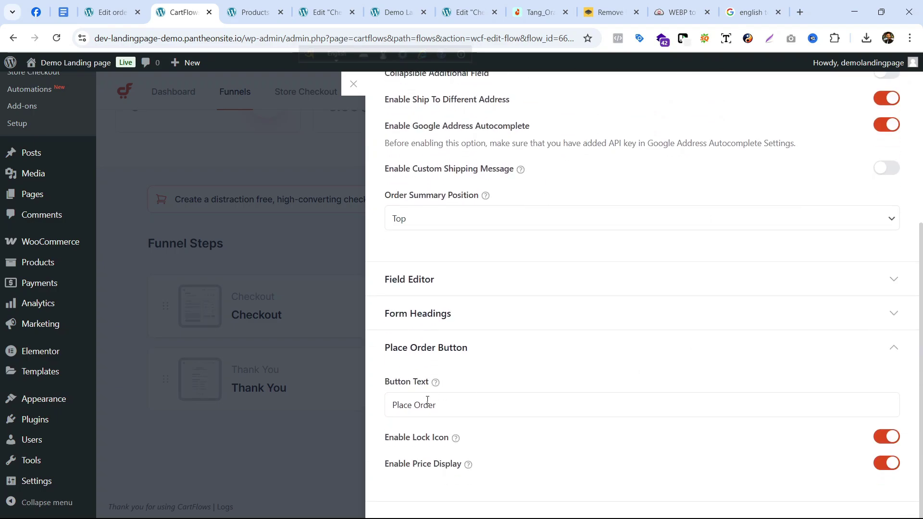
left_click_drag(459, 410, 380, 408)
key("BackSpace")
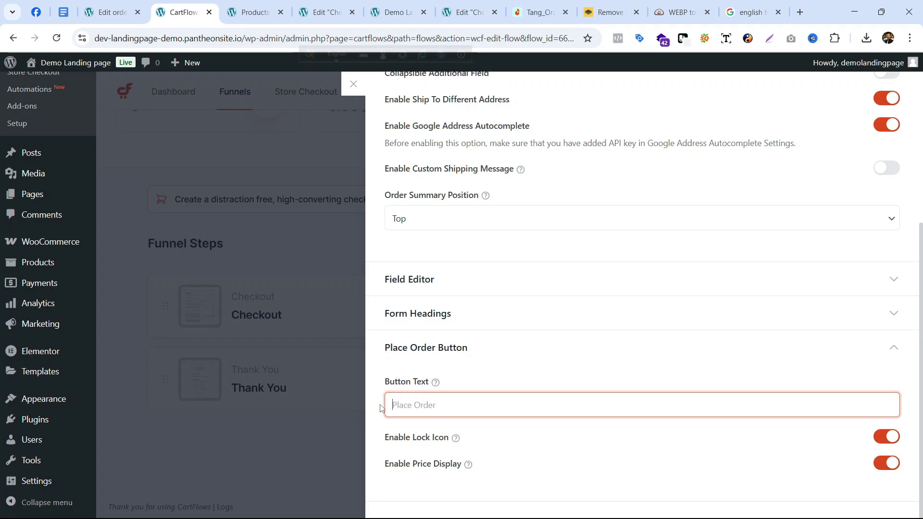
key("F12")
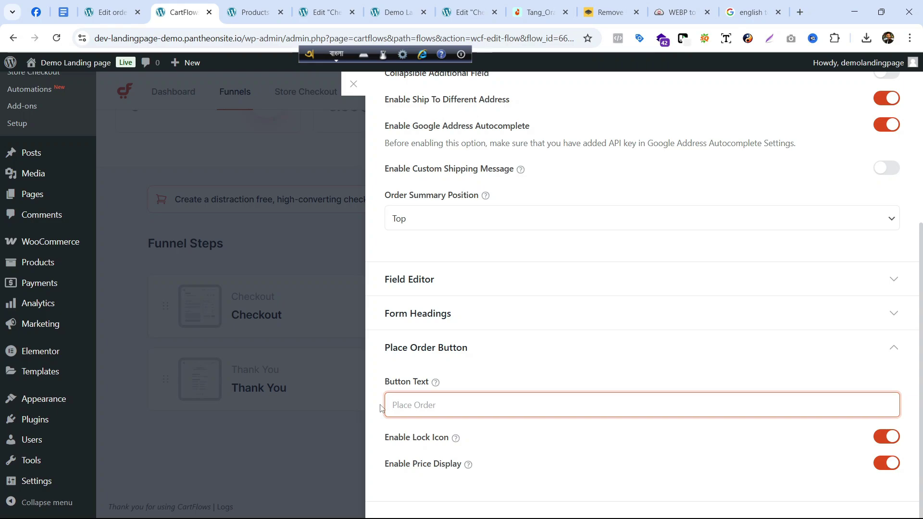
type("অর্ডার করুন")
scroll(825, 354, "up", 5)
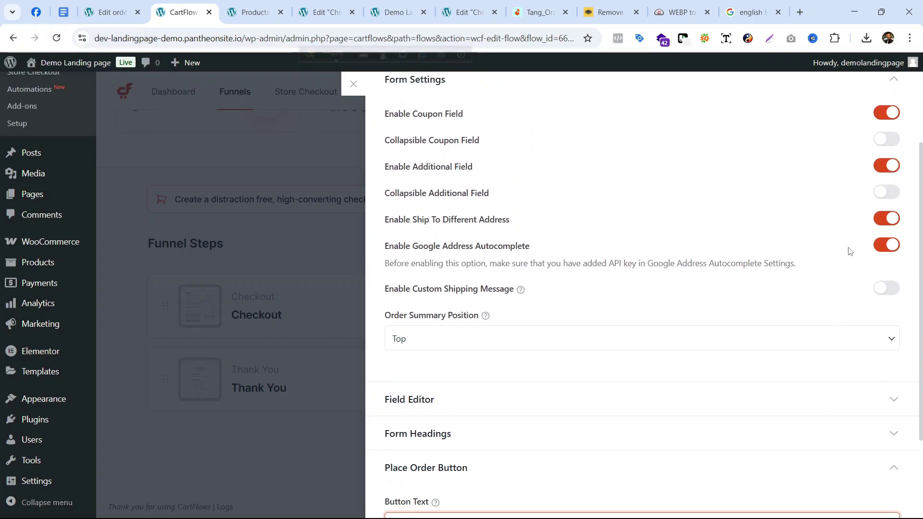
left_click(869, 96)
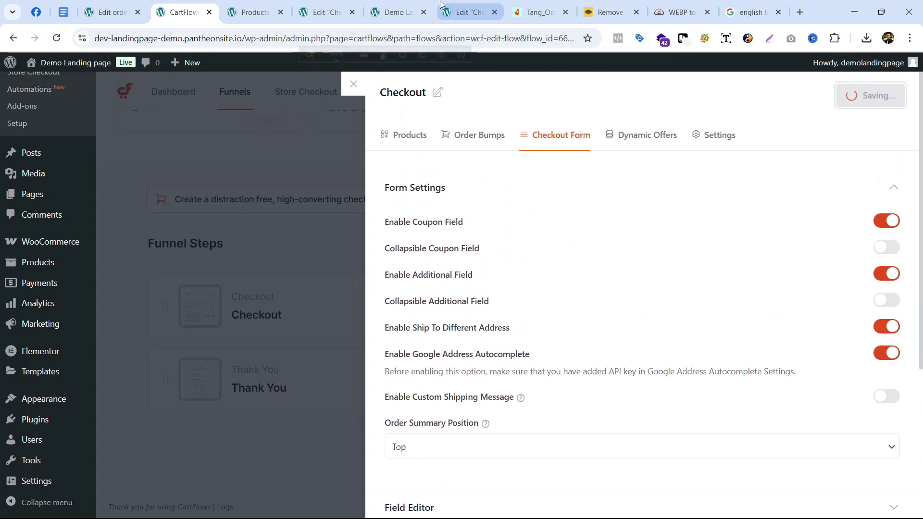
- Reload the live landing page and check the order button's text at the end of the checkout form
left_click(392, 12)
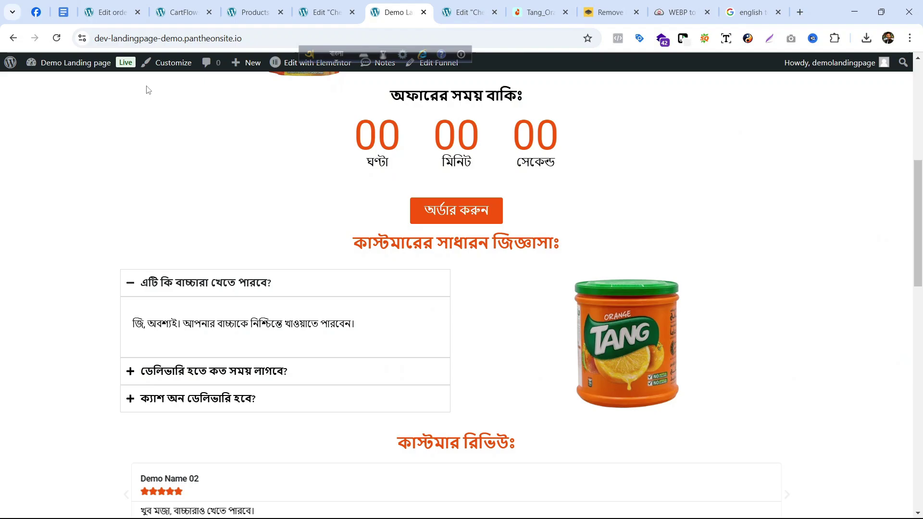
left_click(57, 38)
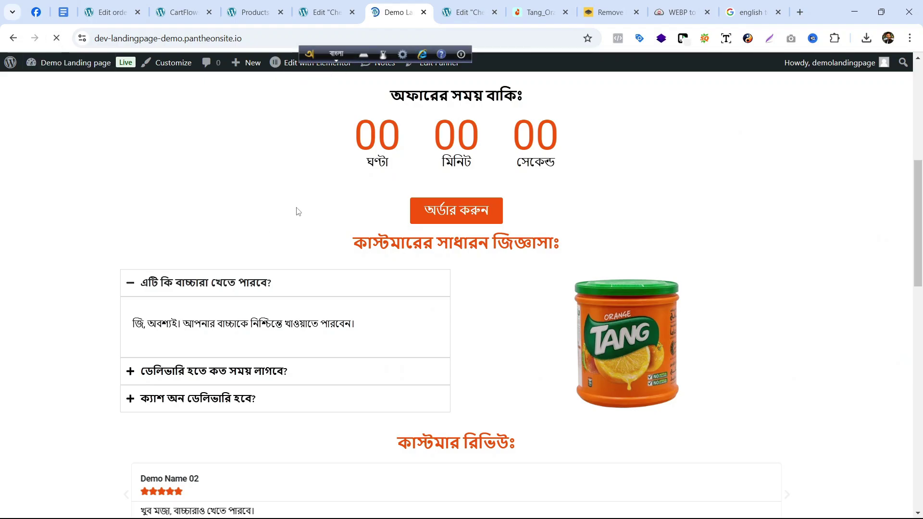
scroll(306, 230, "down", 6)
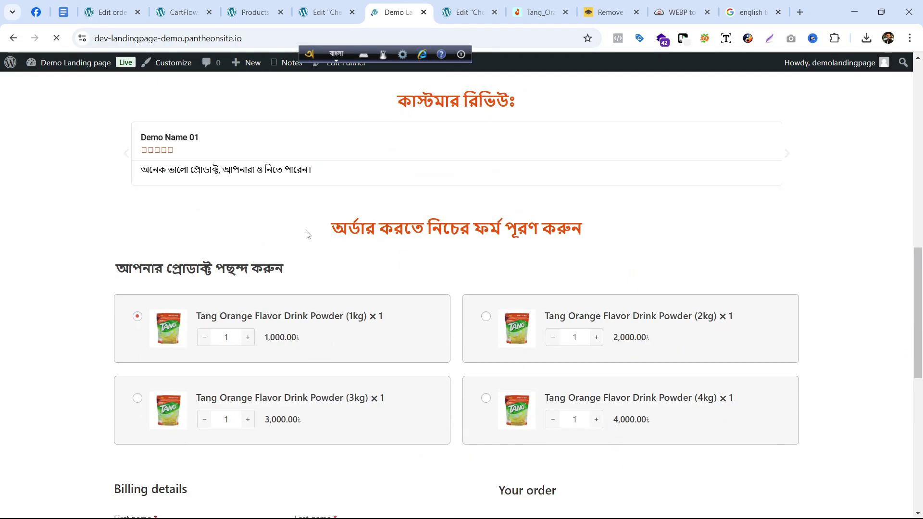
scroll(309, 235, "down", 10)
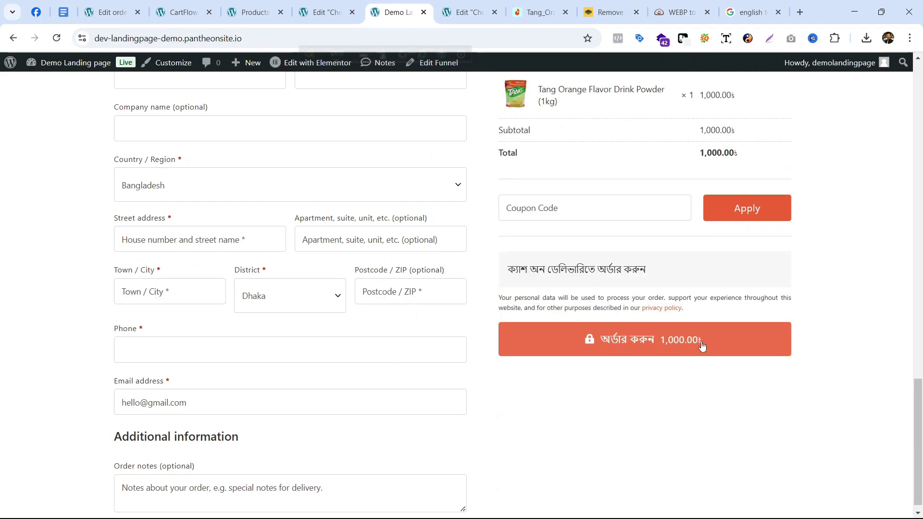
scroll(659, 354, "up", 7)
scroll(629, 299, "up", 10)
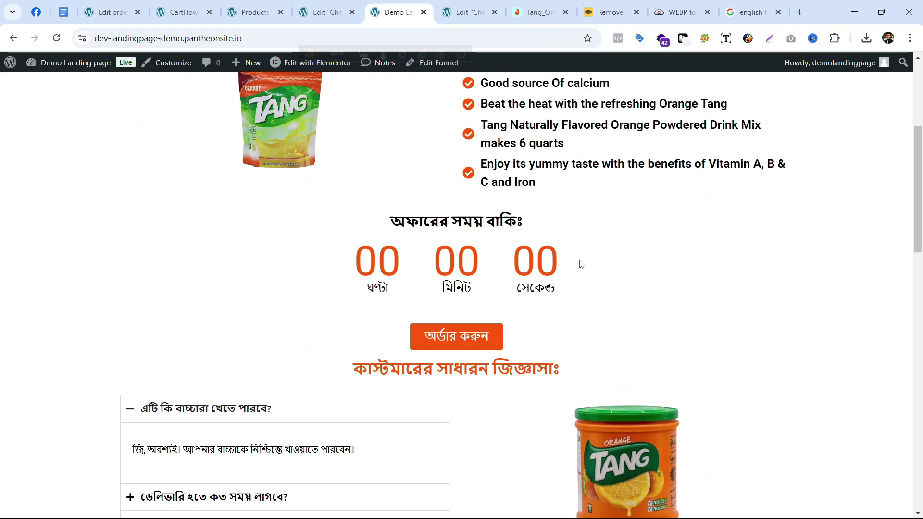